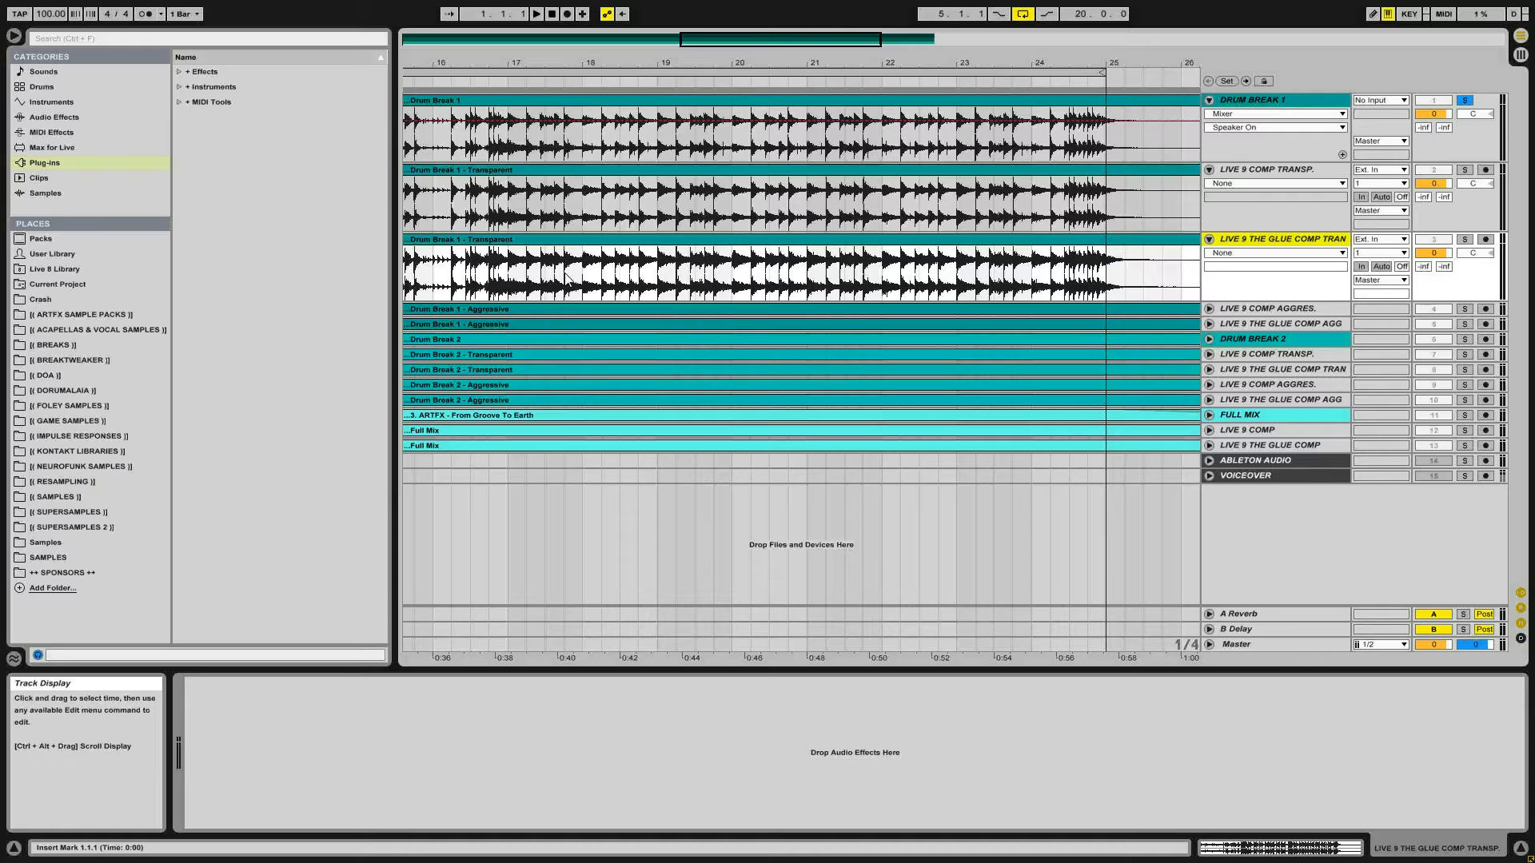
- Play from bar 17 and compare the soloed LIVE 9 THE GLUE COMP TRAN track with soloed DRUM BREAK 1
{"action": "left_click", "coordinate": [509, 281]}
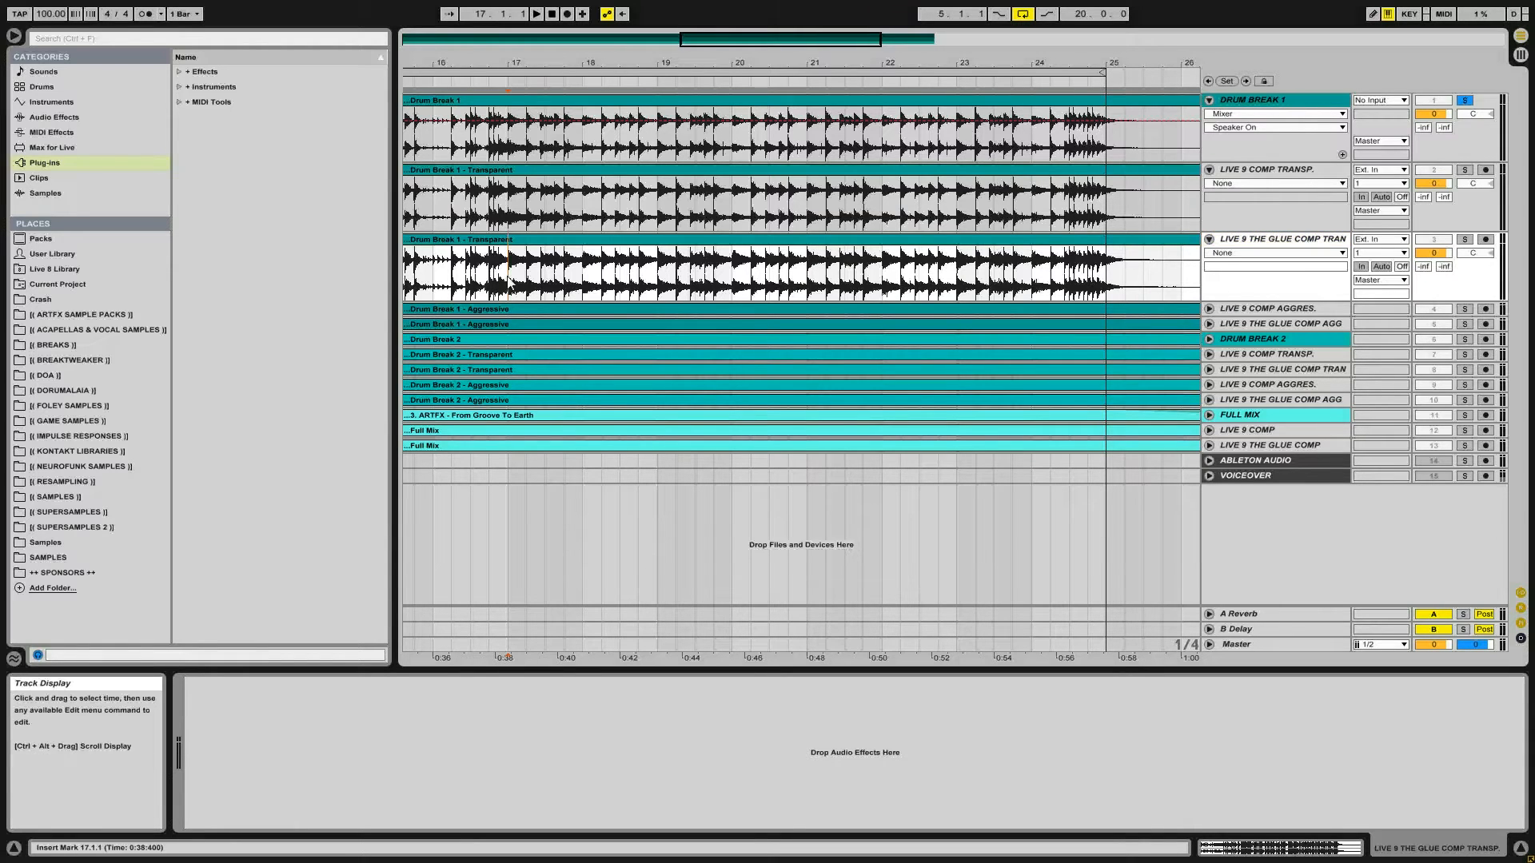
{"action": "left_click", "coordinate": [1462, 240]}
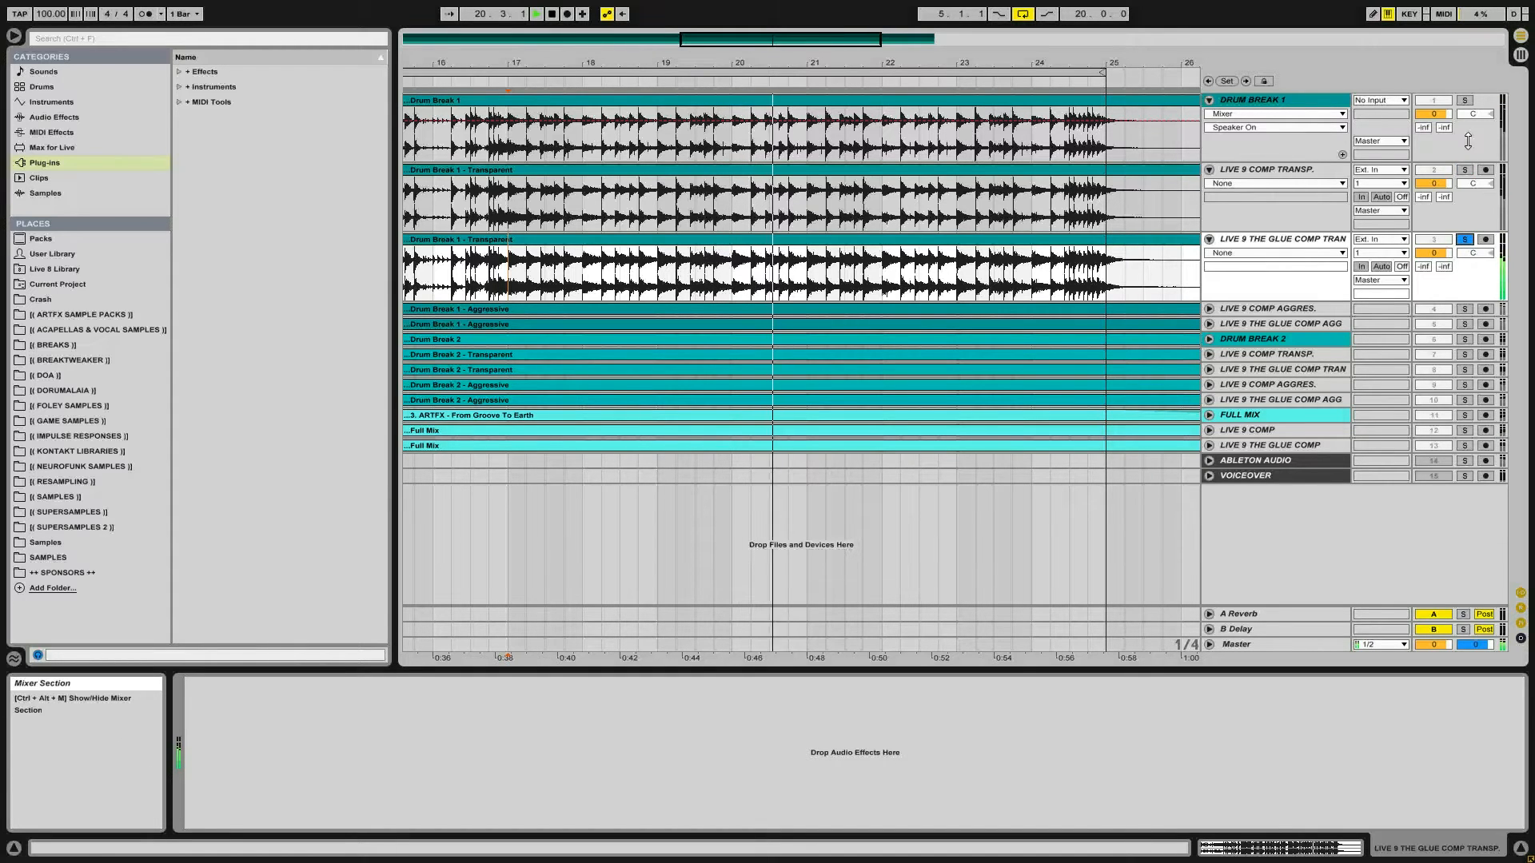
{"action": "left_click", "coordinate": [1466, 103]}
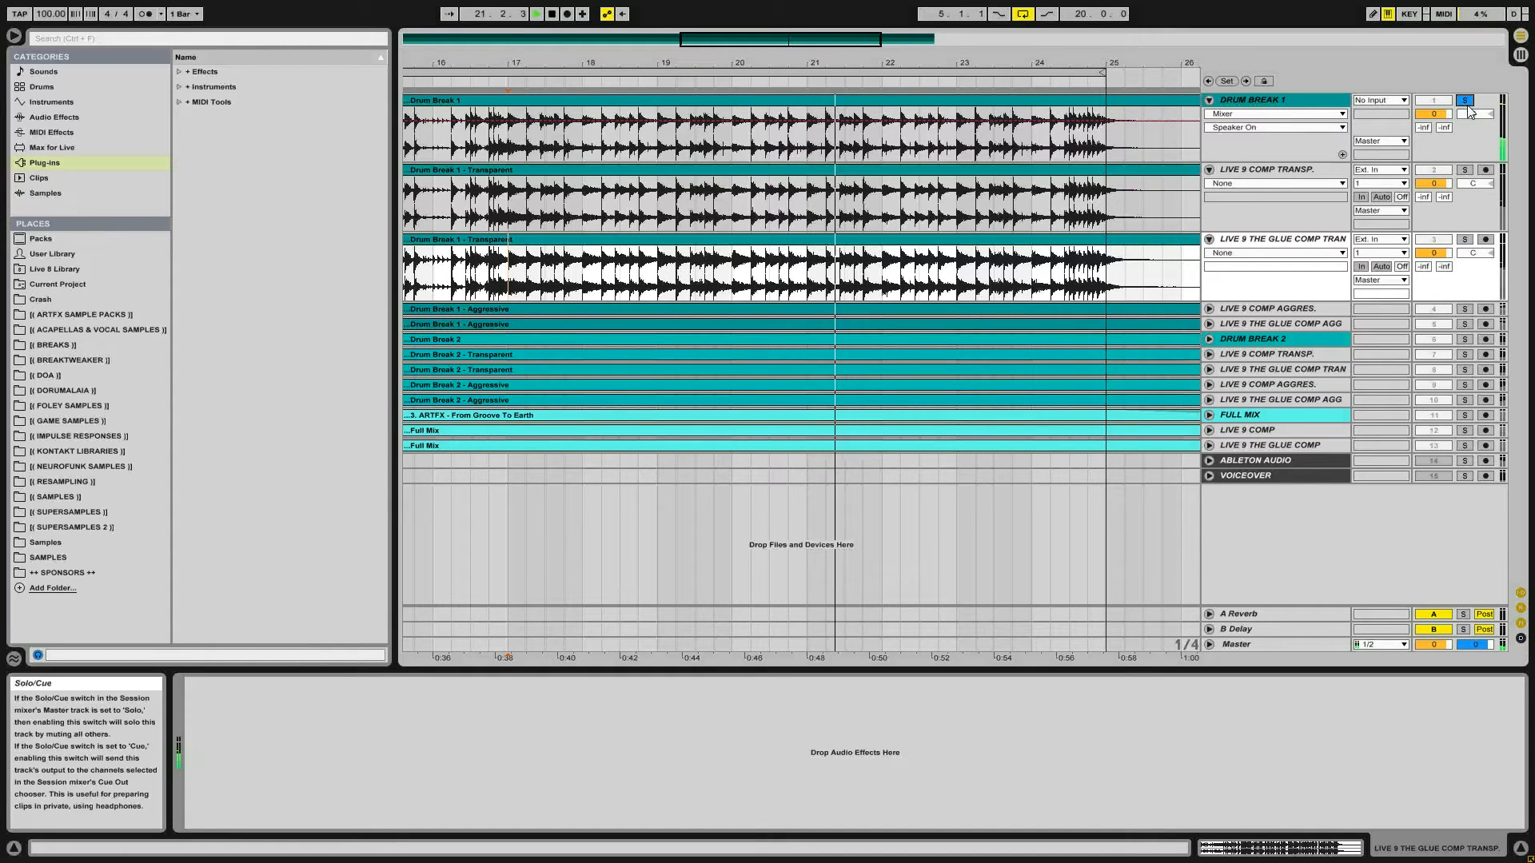
- Fold the LIVE 9 THE GLUE COMP TRAN and LIVE 9 COMP TRANSP. tracks that follow DRUM BREAK 1
{"action": "left_click_drag", "start_coordinate": [667, 64], "coordinate": [654, 57]}
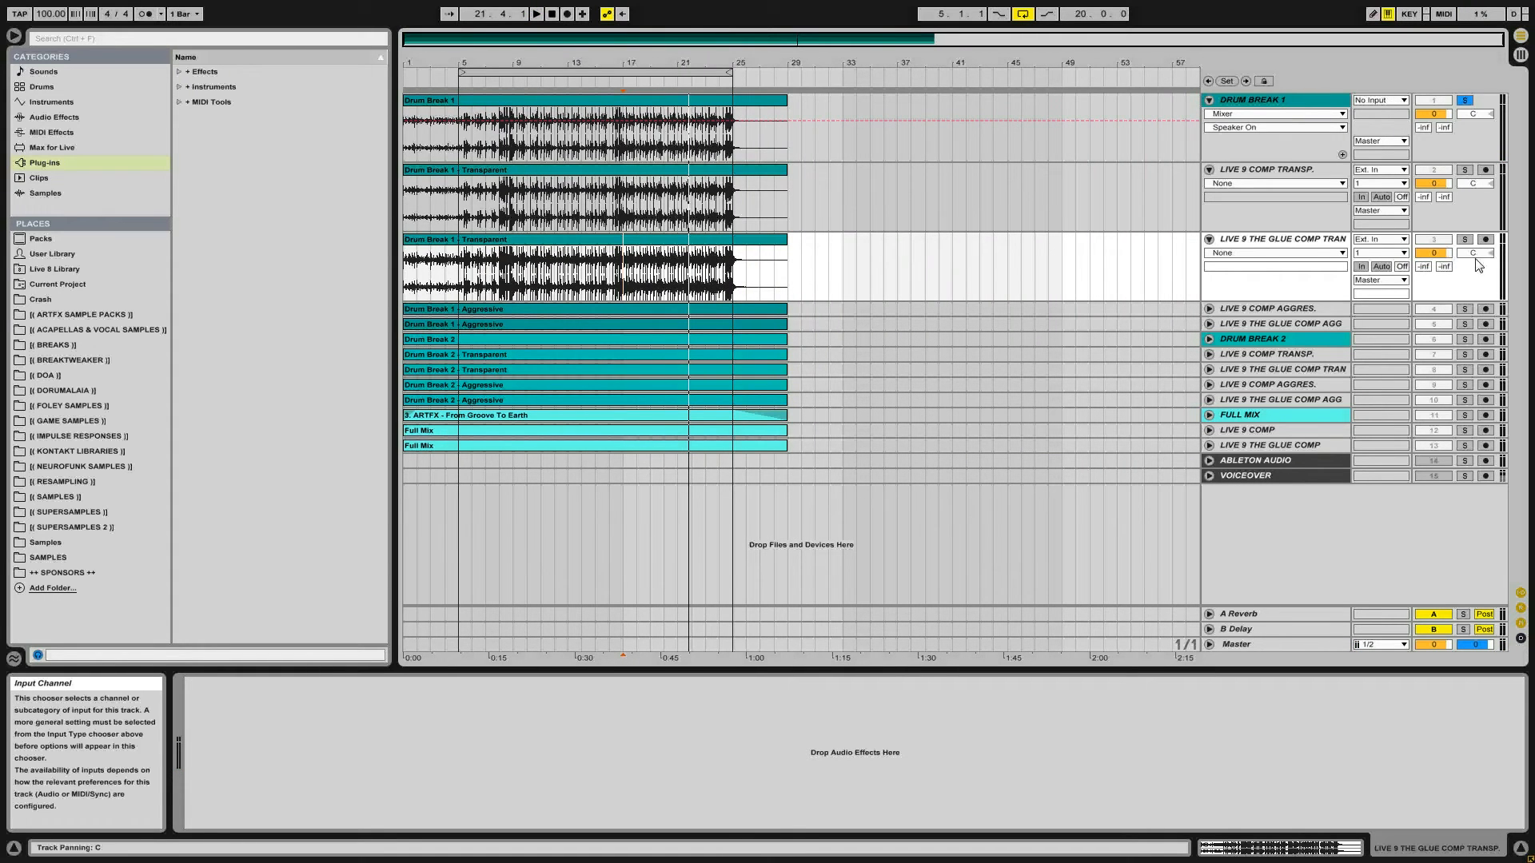
{"action": "left_click", "coordinate": [1209, 239]}
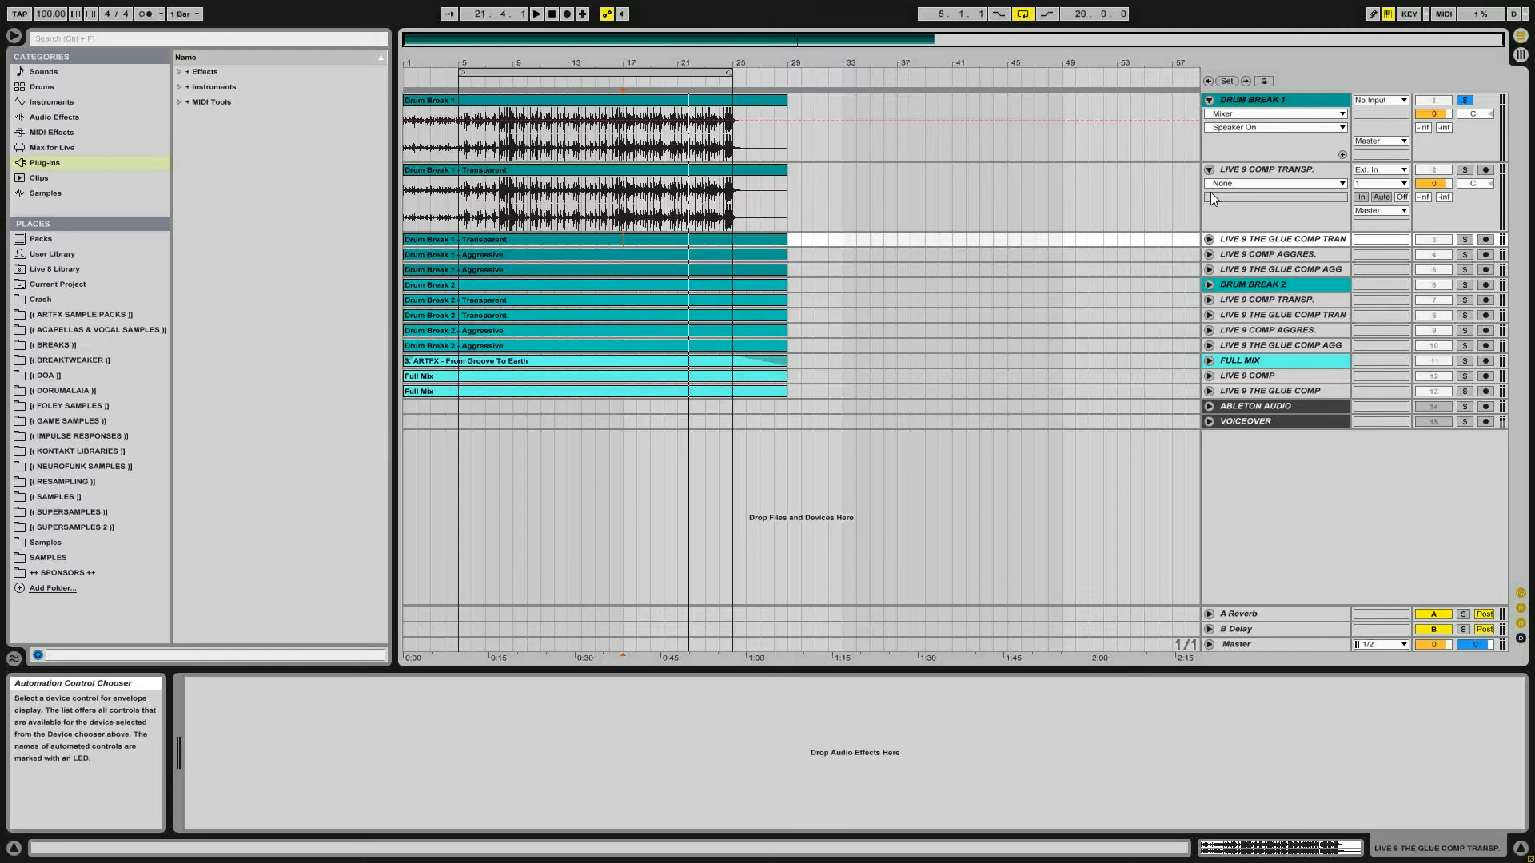
{"action": "left_click", "coordinate": [1210, 169]}
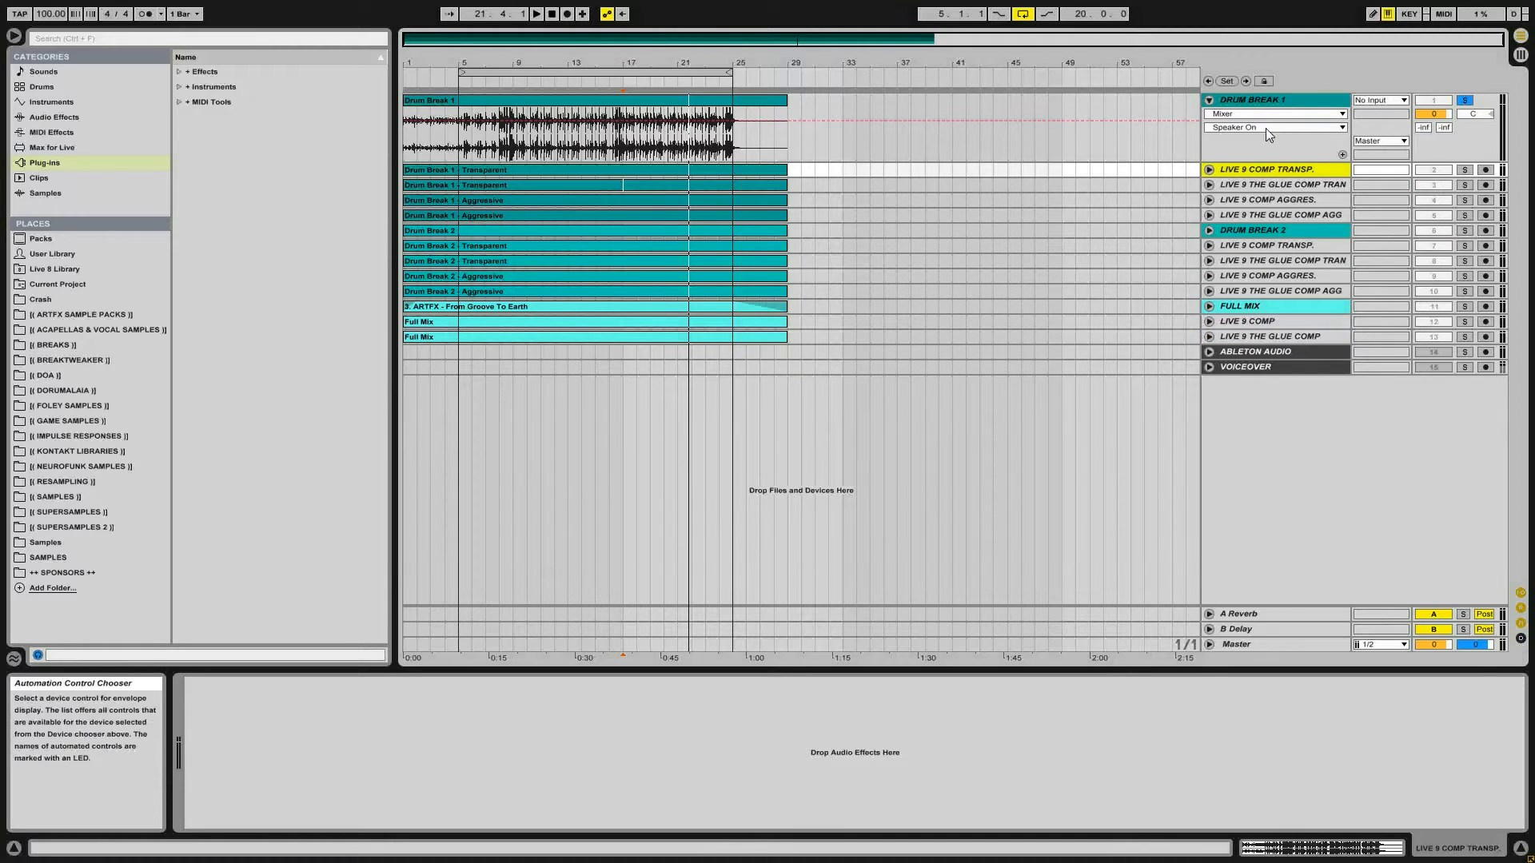
- Load the Waves RCompressor Stereo plug-in onto the DRUM BREAK 1 track and move its window clear of the clips
{"action": "left_click", "coordinate": [1250, 97]}
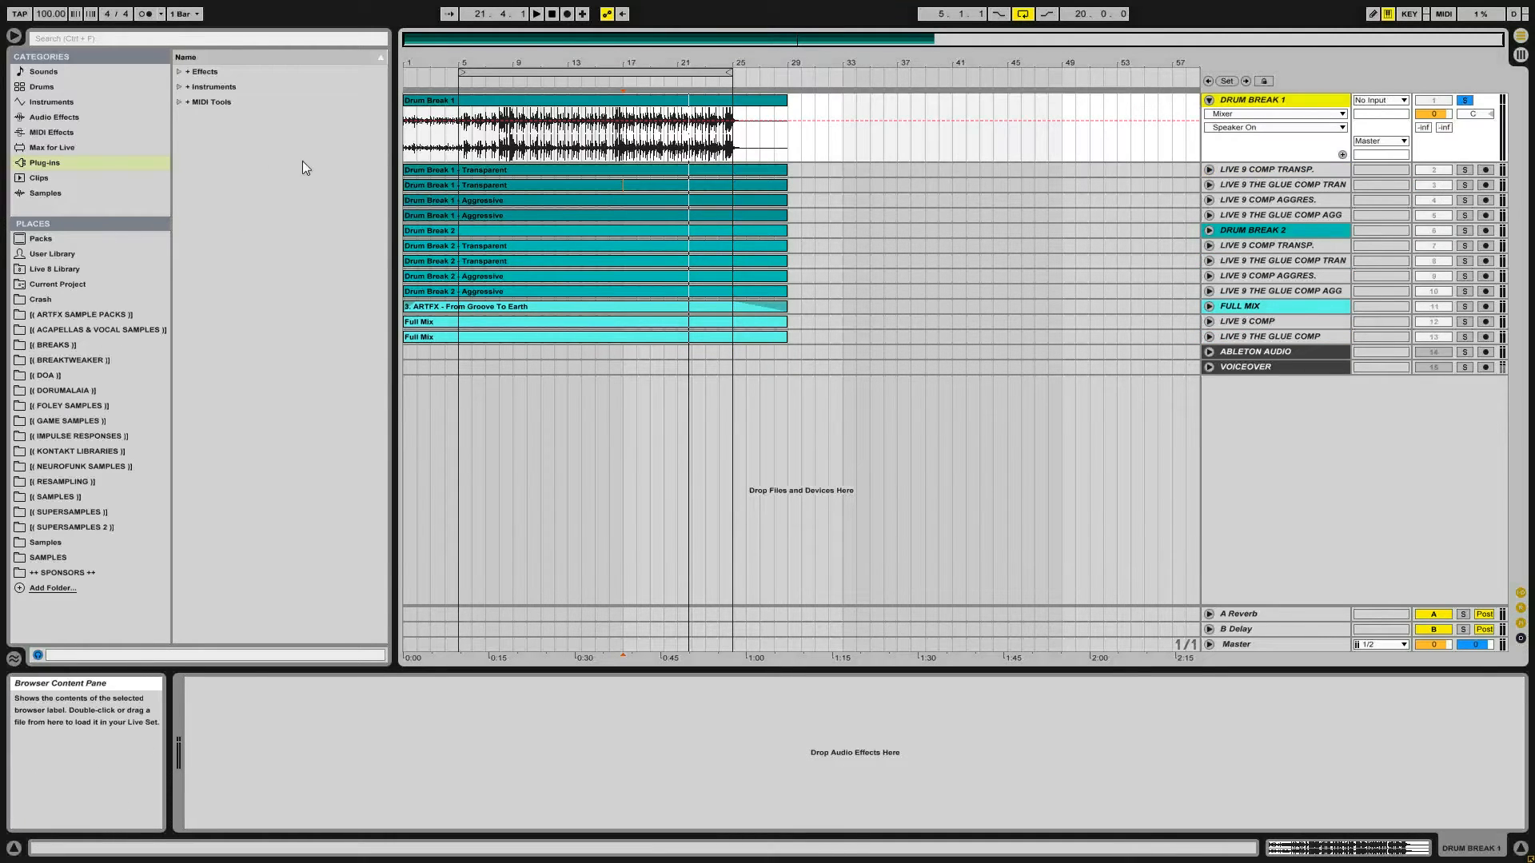
{"action": "left_click", "coordinate": [181, 72]}
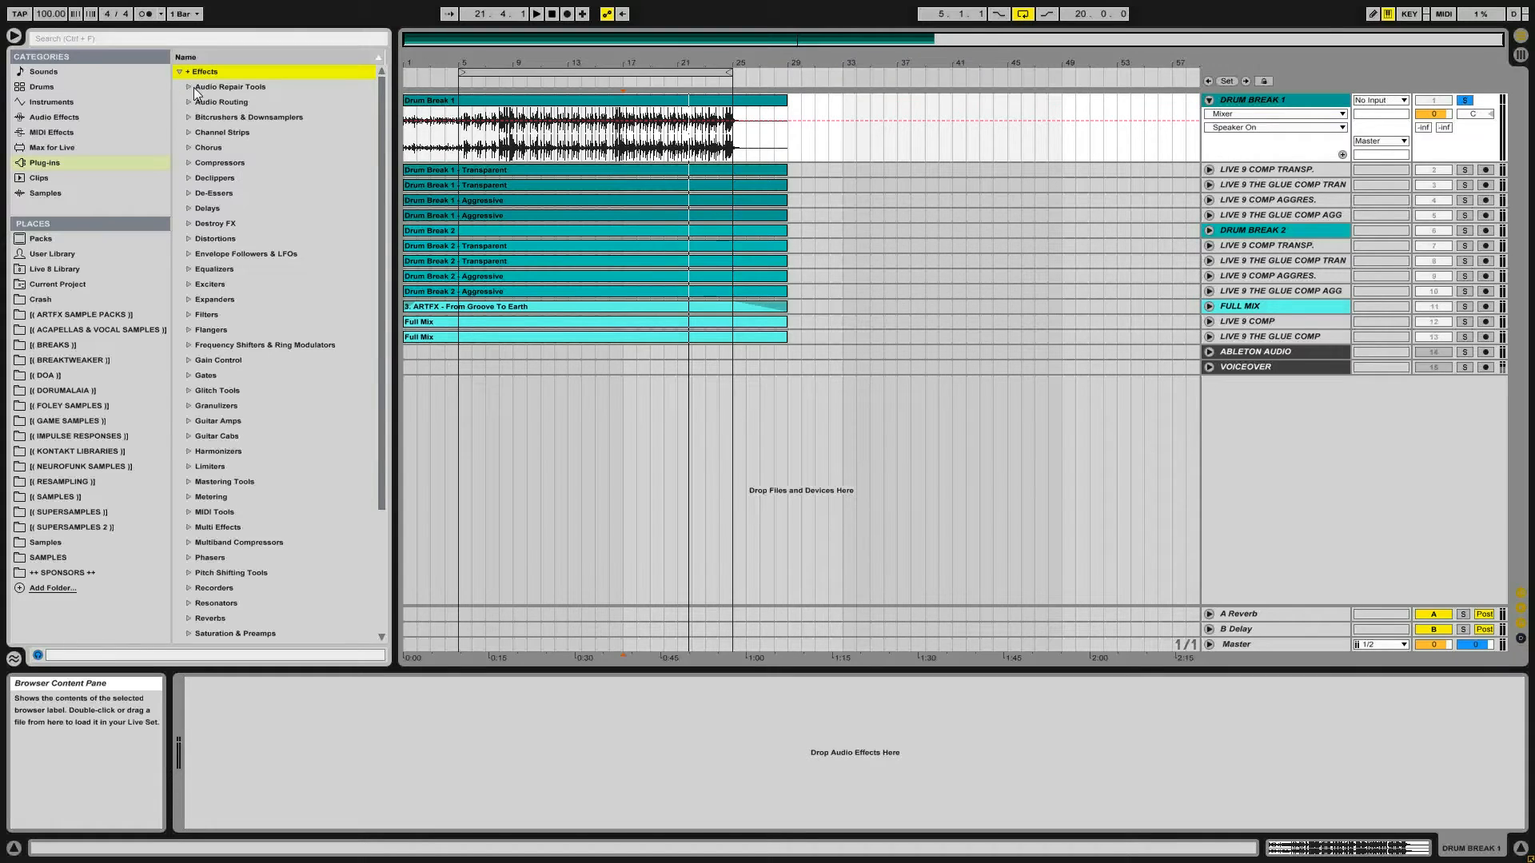
{"action": "left_click", "coordinate": [191, 163]}
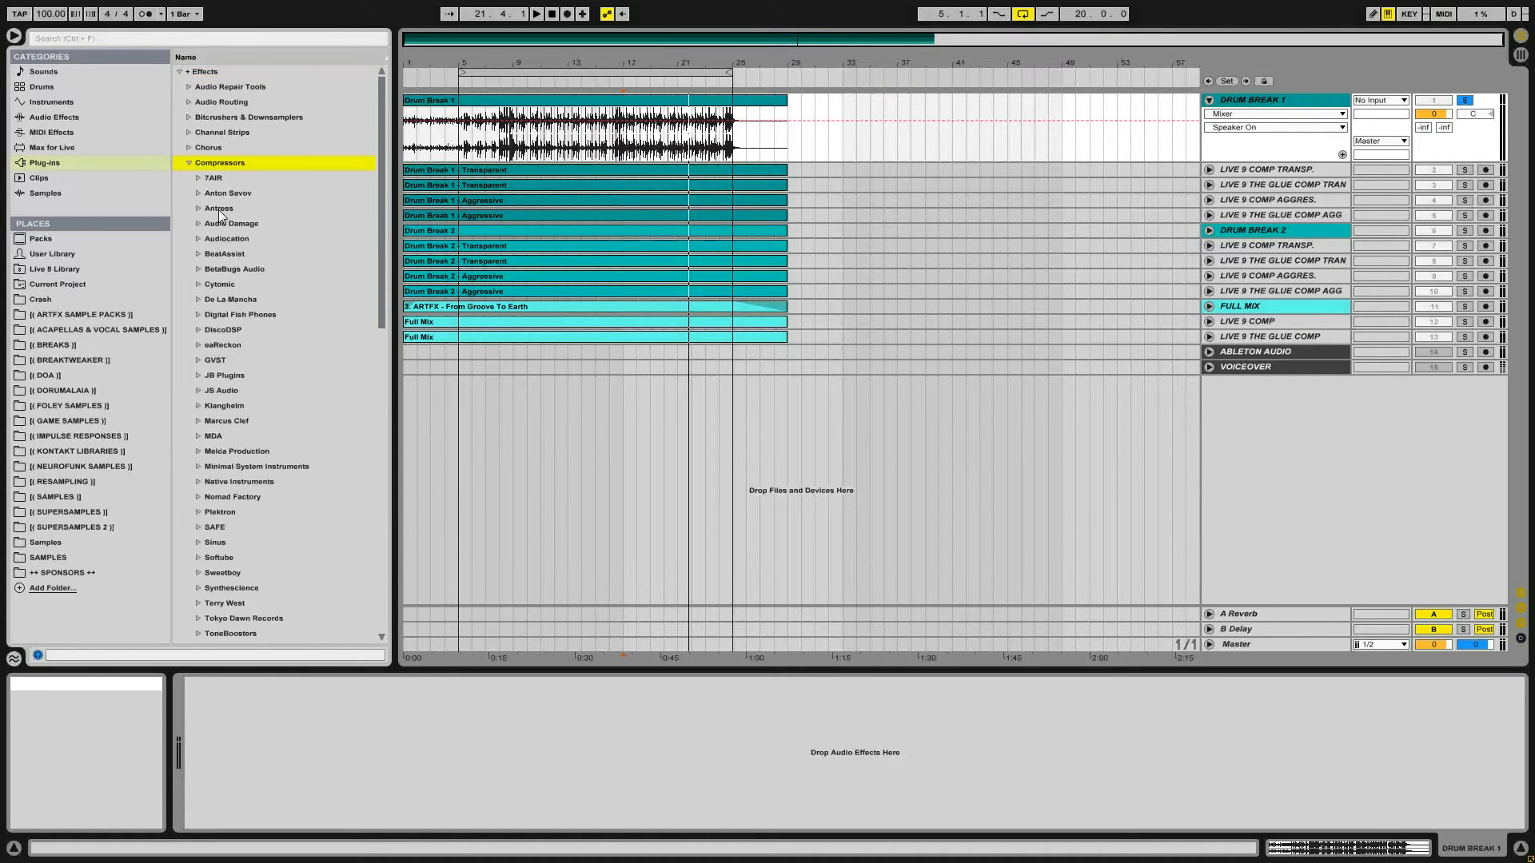
{"action": "scroll", "coordinate": [285, 362], "scroll_direction": "down", "scroll_amount": 4}
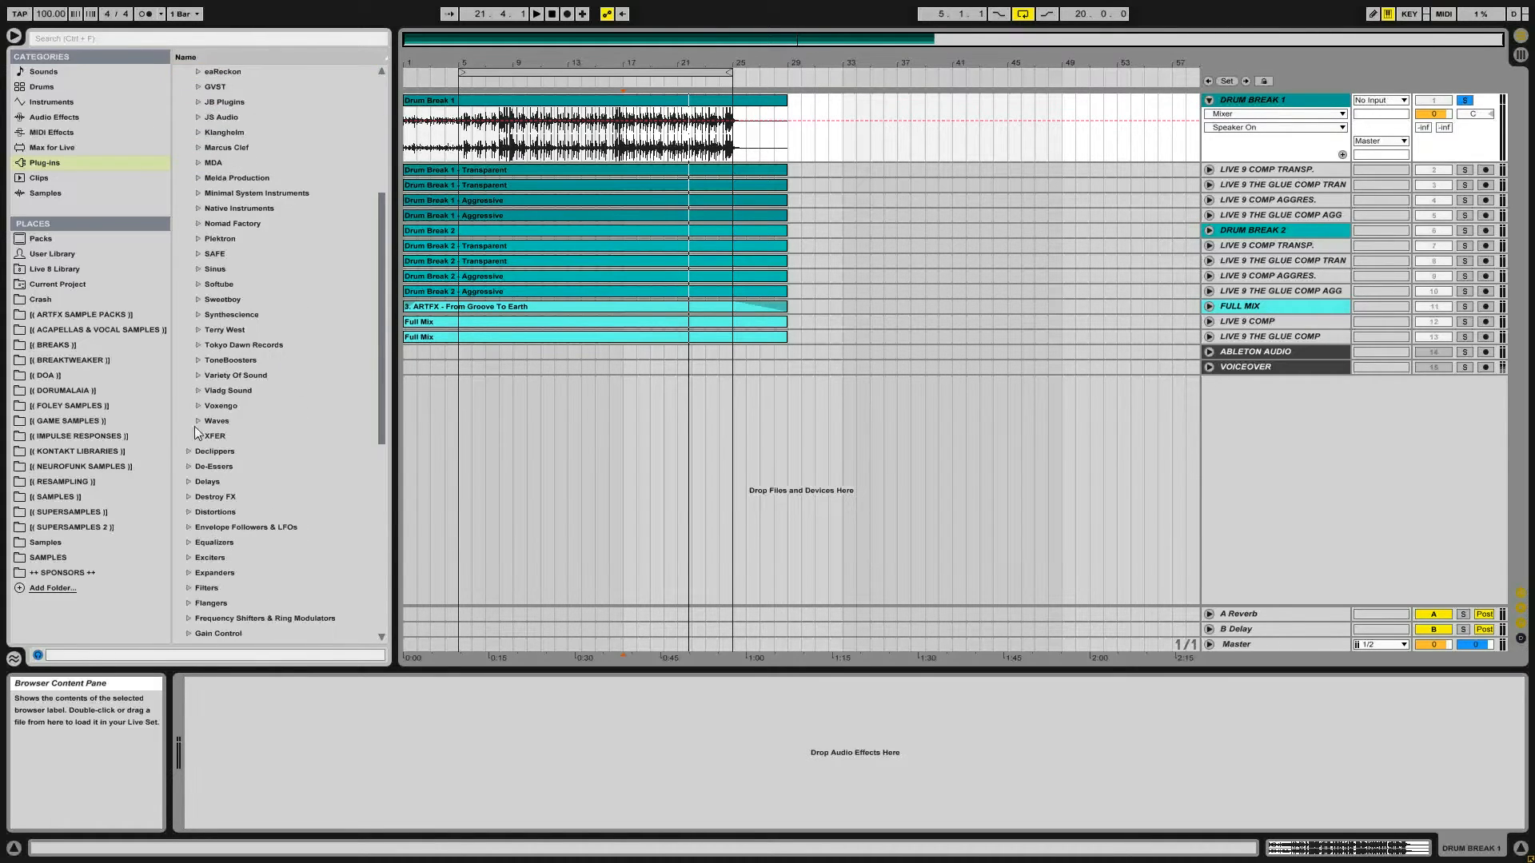
{"action": "left_click", "coordinate": [196, 422]}
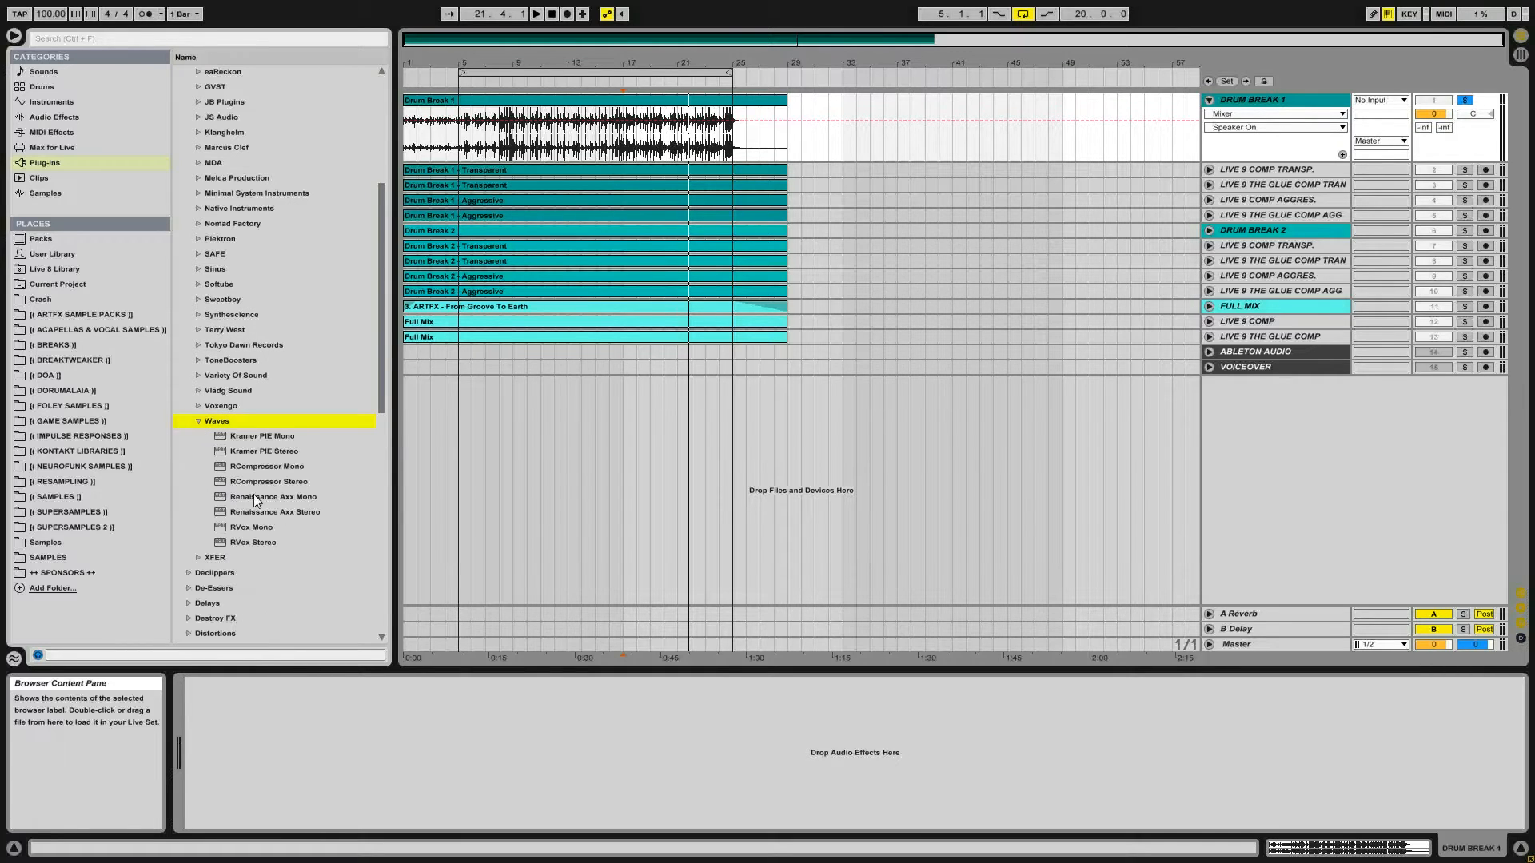
{"action": "left_click", "coordinate": [257, 483]}
{"action": "mouse_move", "coordinate": [290, 481]}
{"action": "left_mouse_down"}
{"action": "mouse_move", "coordinate": [494, 719]}
{"action": "mouse_move", "coordinate": [484, 769]}
{"action": "left_mouse_up"}
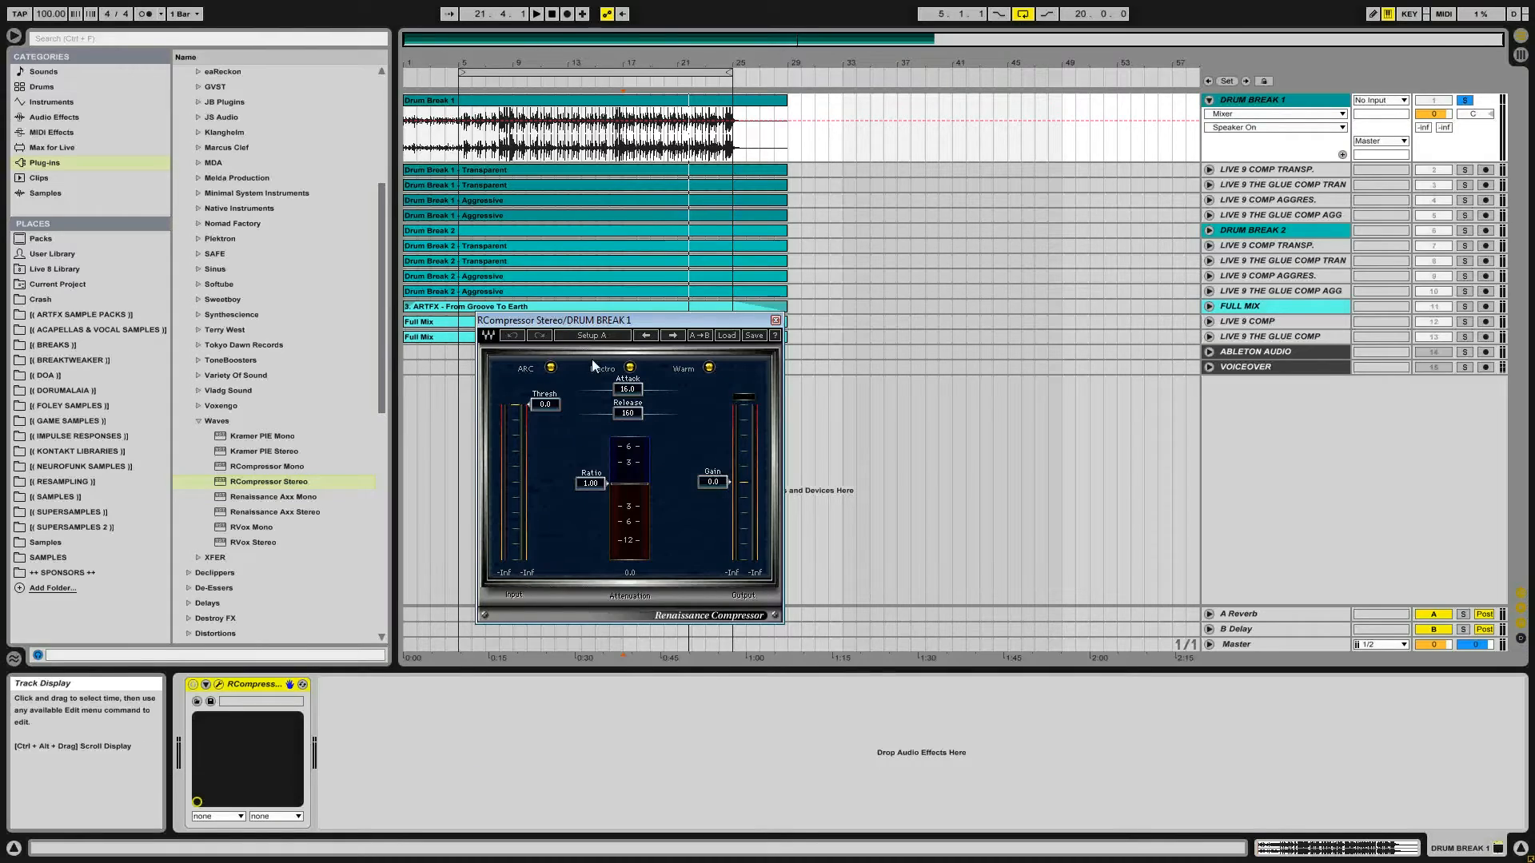
{"action": "left_click_drag", "start_coordinate": [606, 319], "coordinate": [932, 217]}
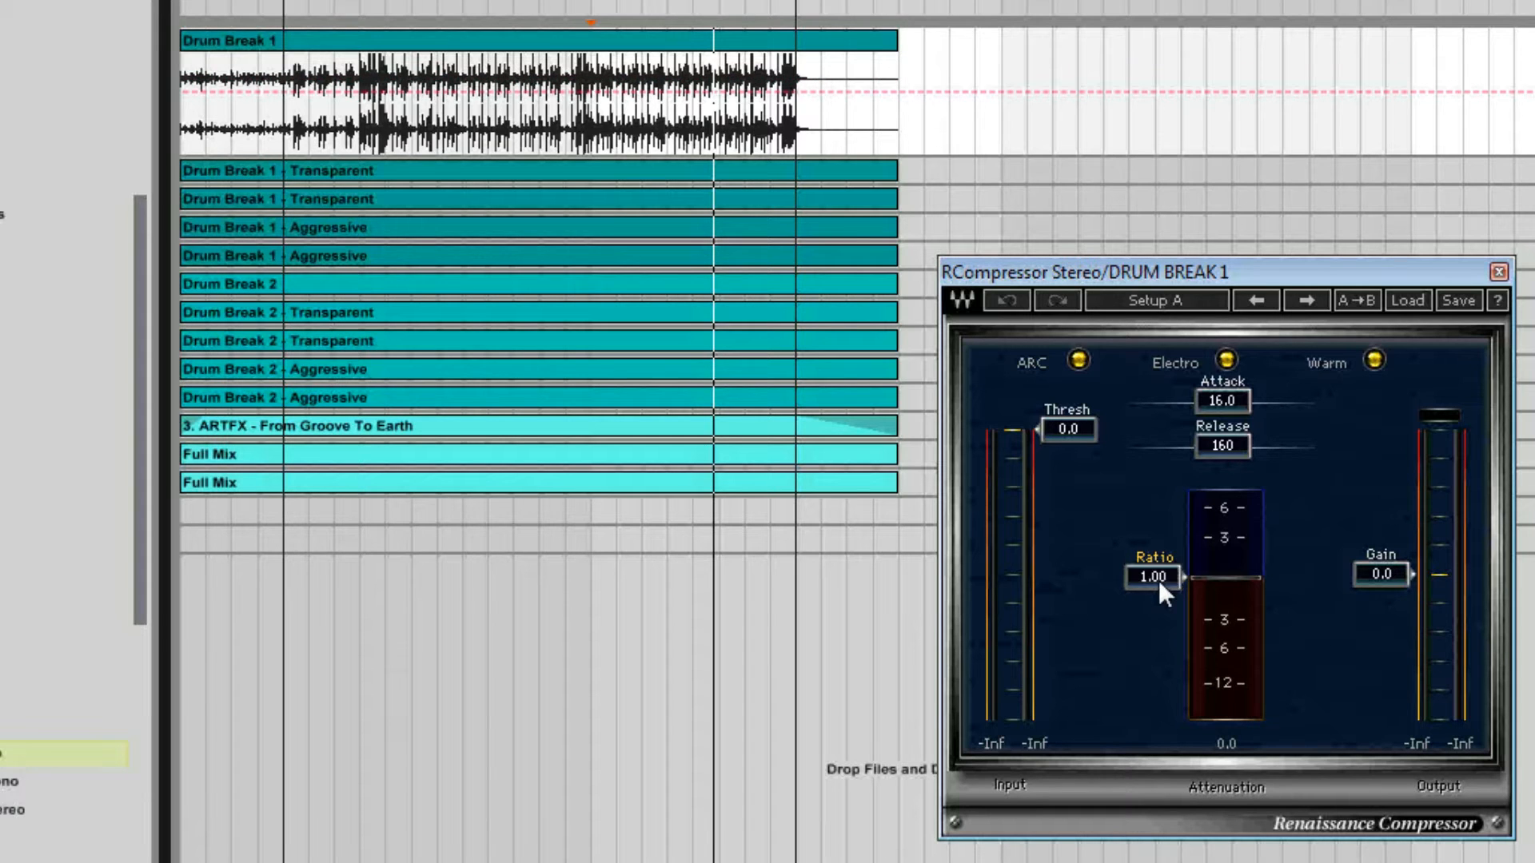
- Set RCompressor's ratio to 3.99, attack to 30, release to 10 and threshold to -23
{"action": "key", "text": "Return"}
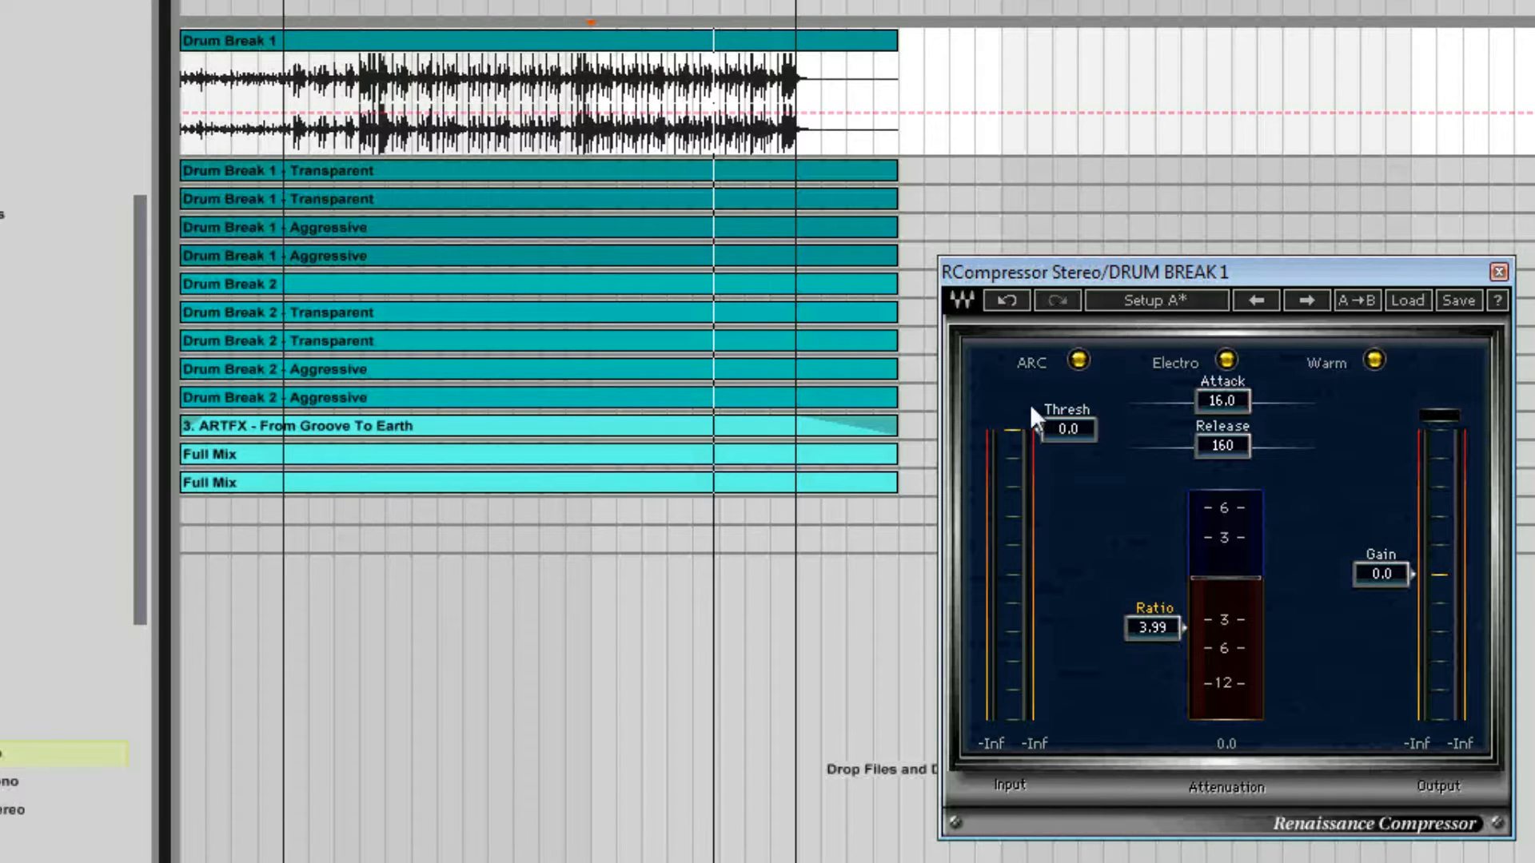
{"action": "left_click", "coordinate": [1226, 406]}
{"action": "type", "text": "30"}
{"action": "key", "text": "Return"}
{"action": "left_click", "coordinate": [1235, 446]}
{"action": "type", "text": "10"}
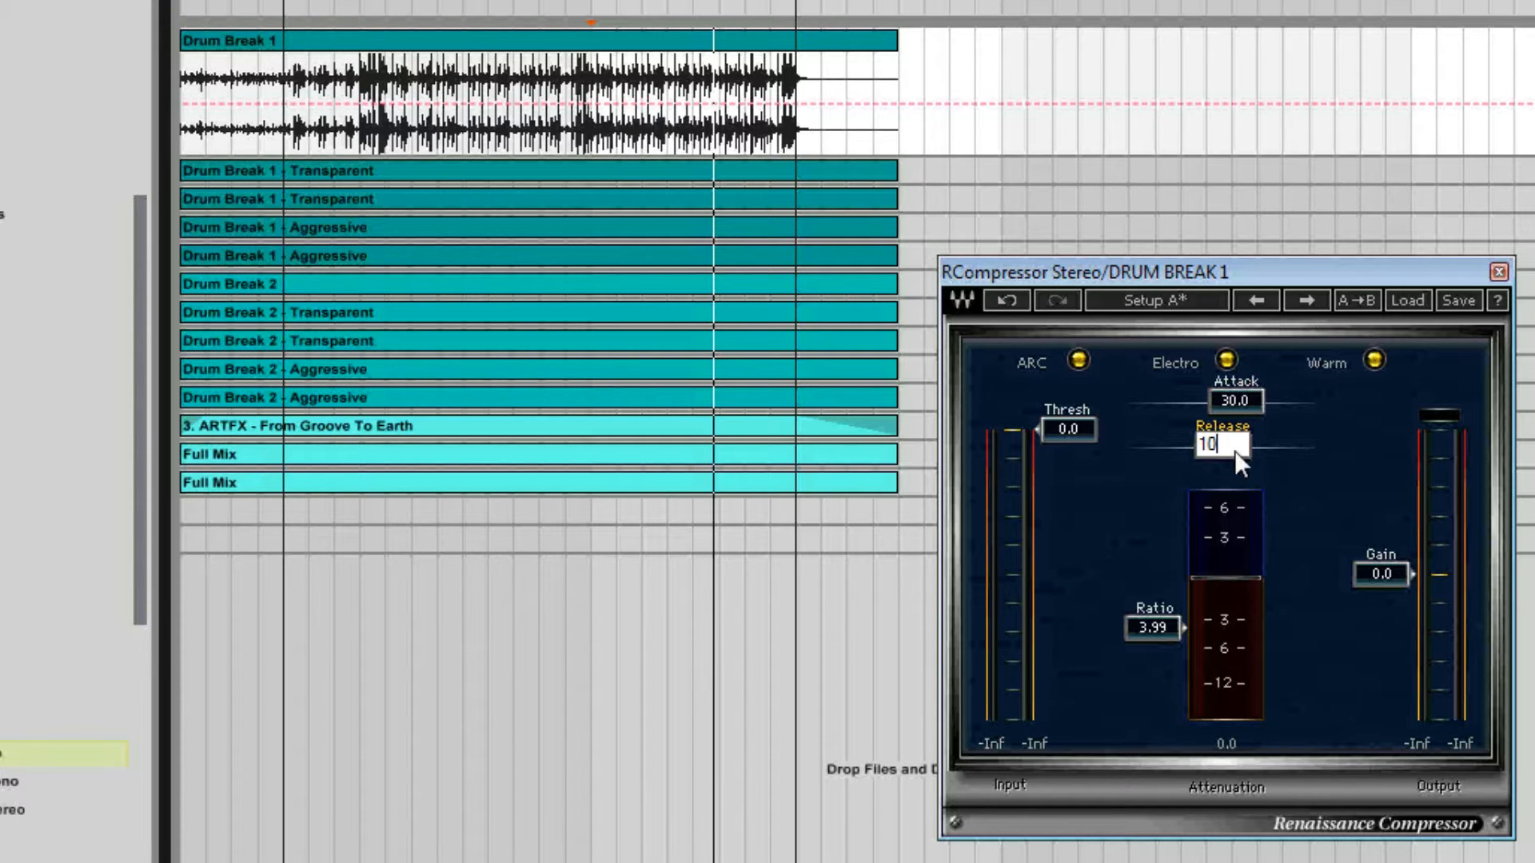
{"action": "key", "text": "Return"}
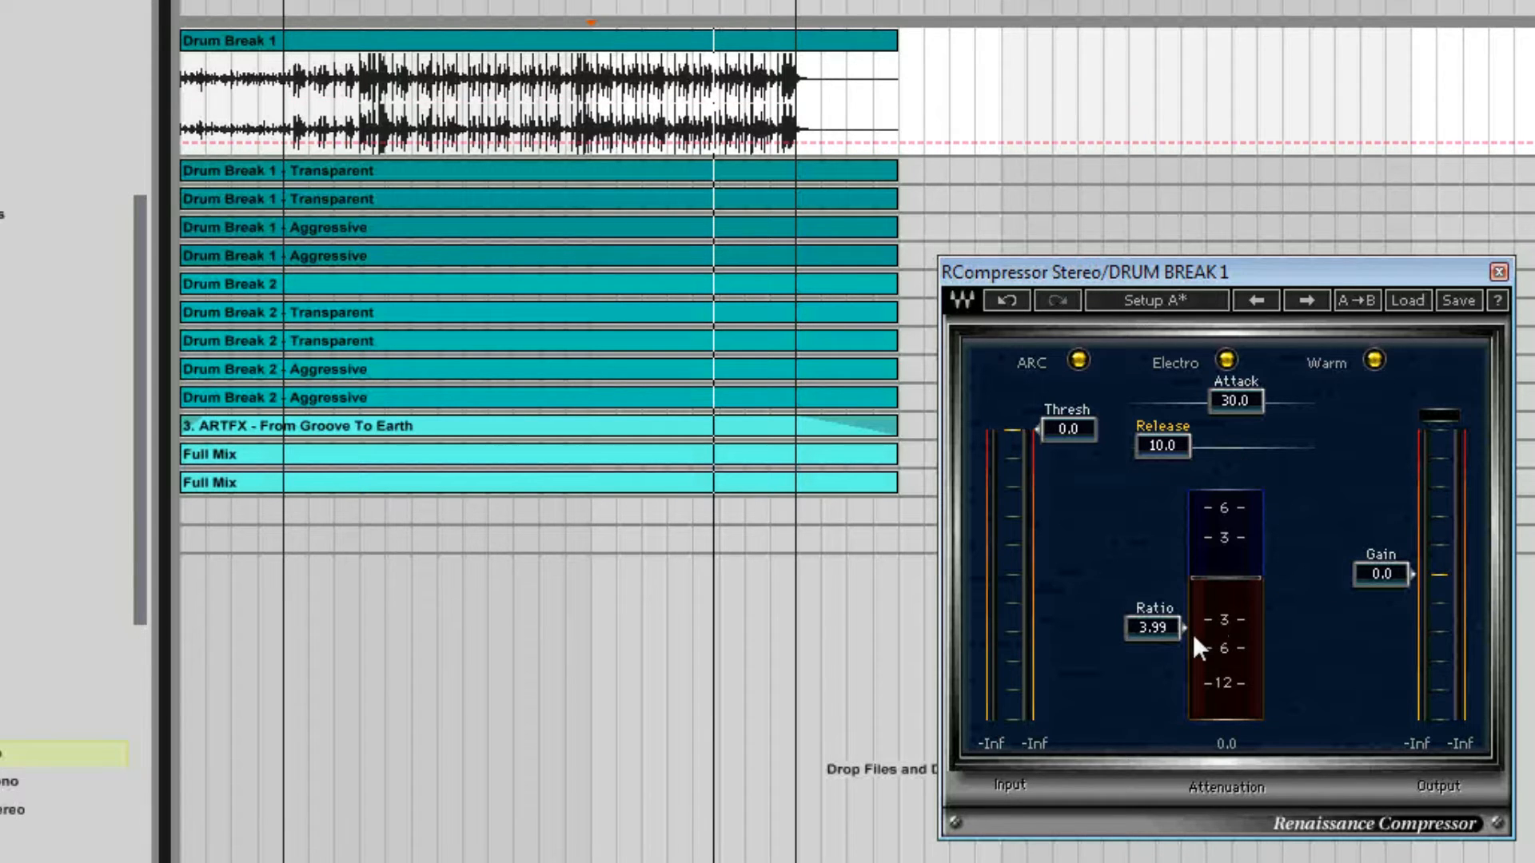
{"action": "left_click", "coordinate": [1073, 429]}
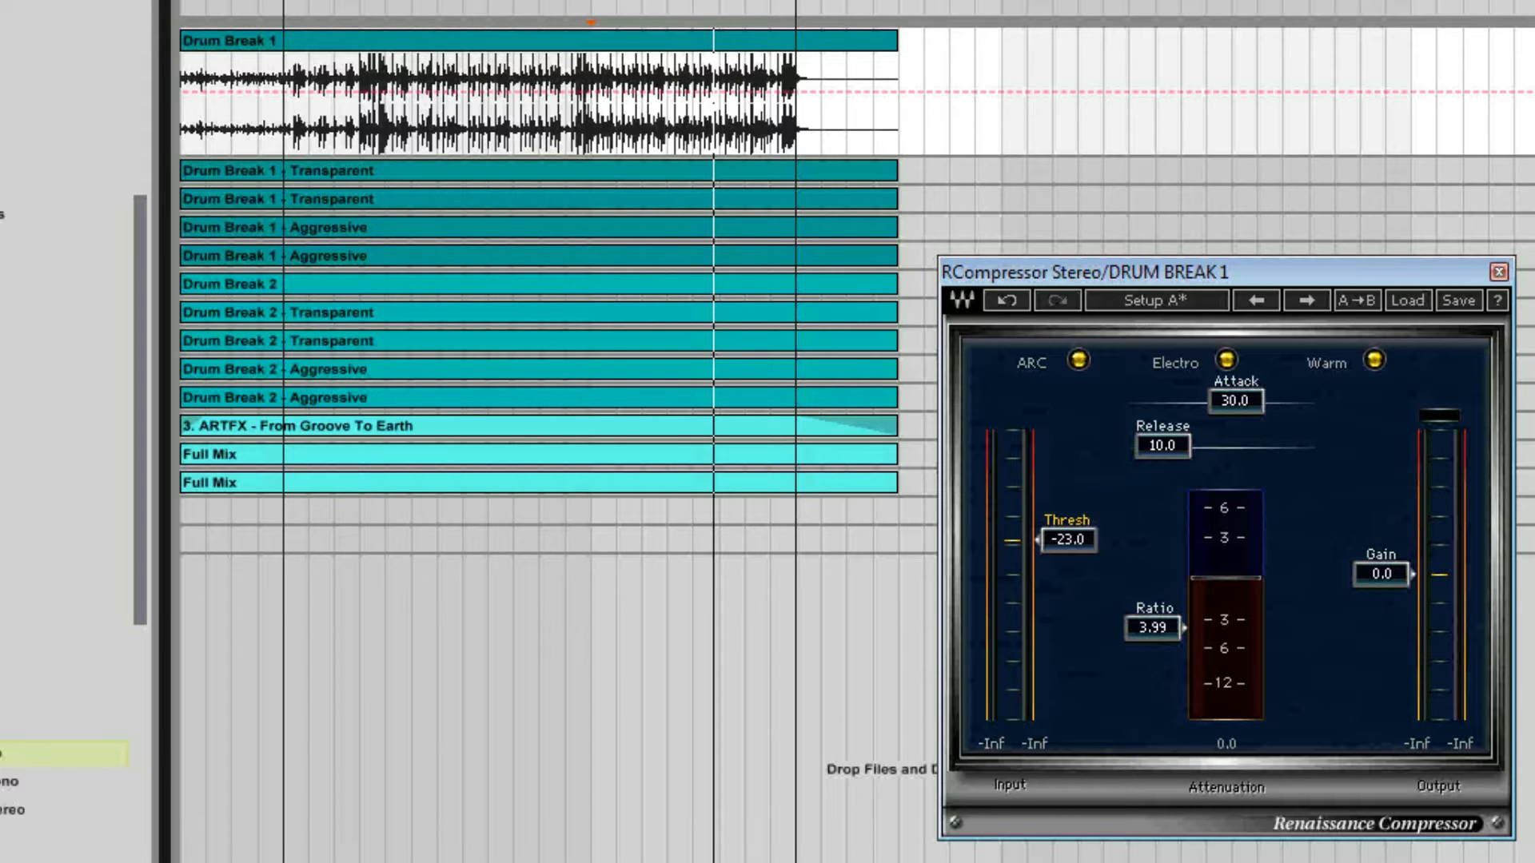
- Play the drum break, switch the compressor to Opto and Smooth, and audition Manual release before returning to ARC
{"action": "key", "text": "space"}
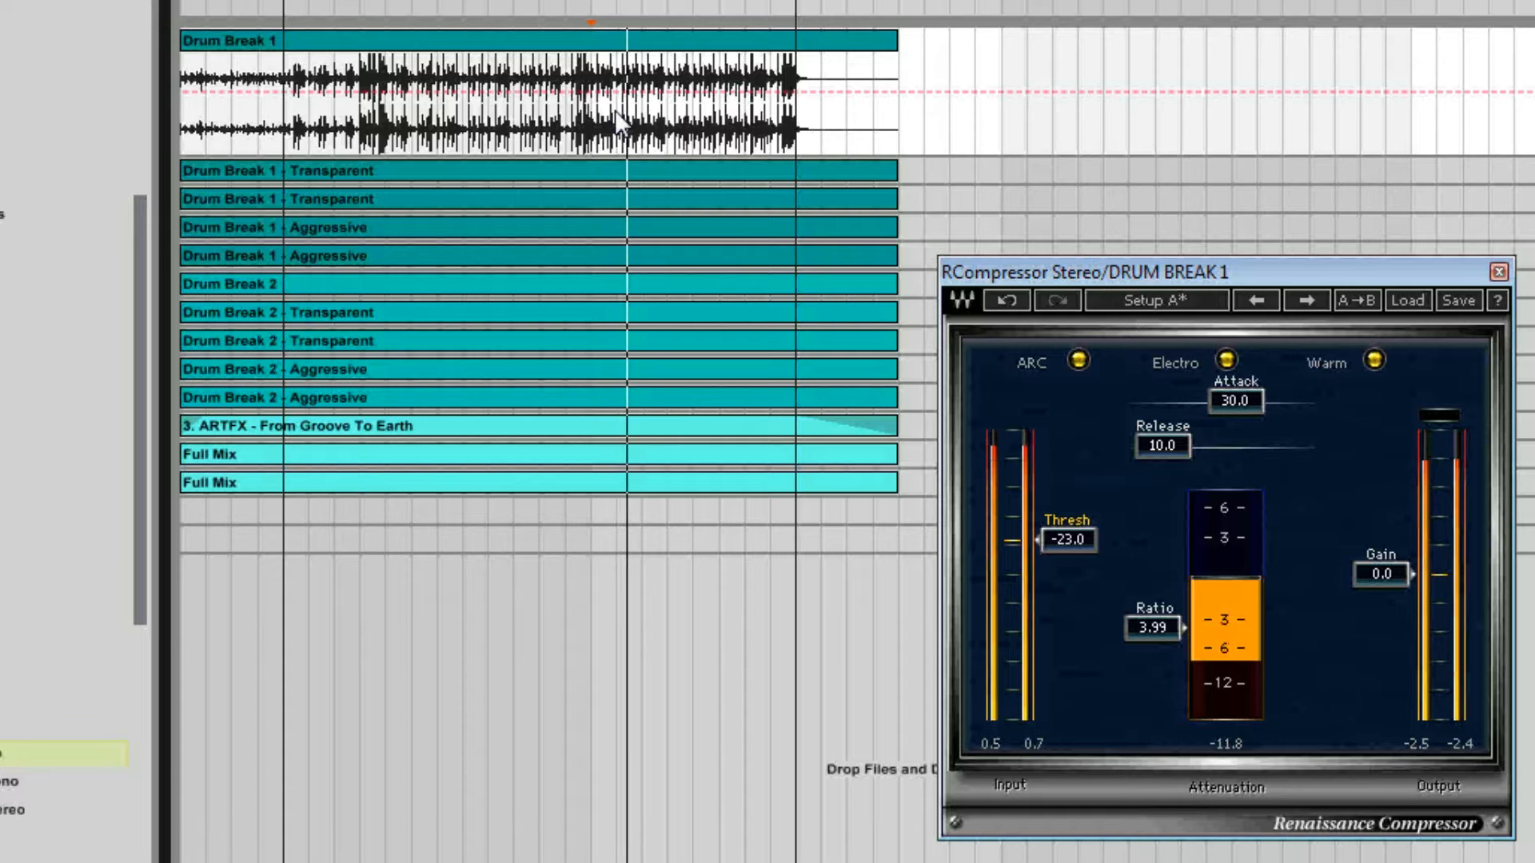
{"action": "left_click", "coordinate": [1227, 359]}
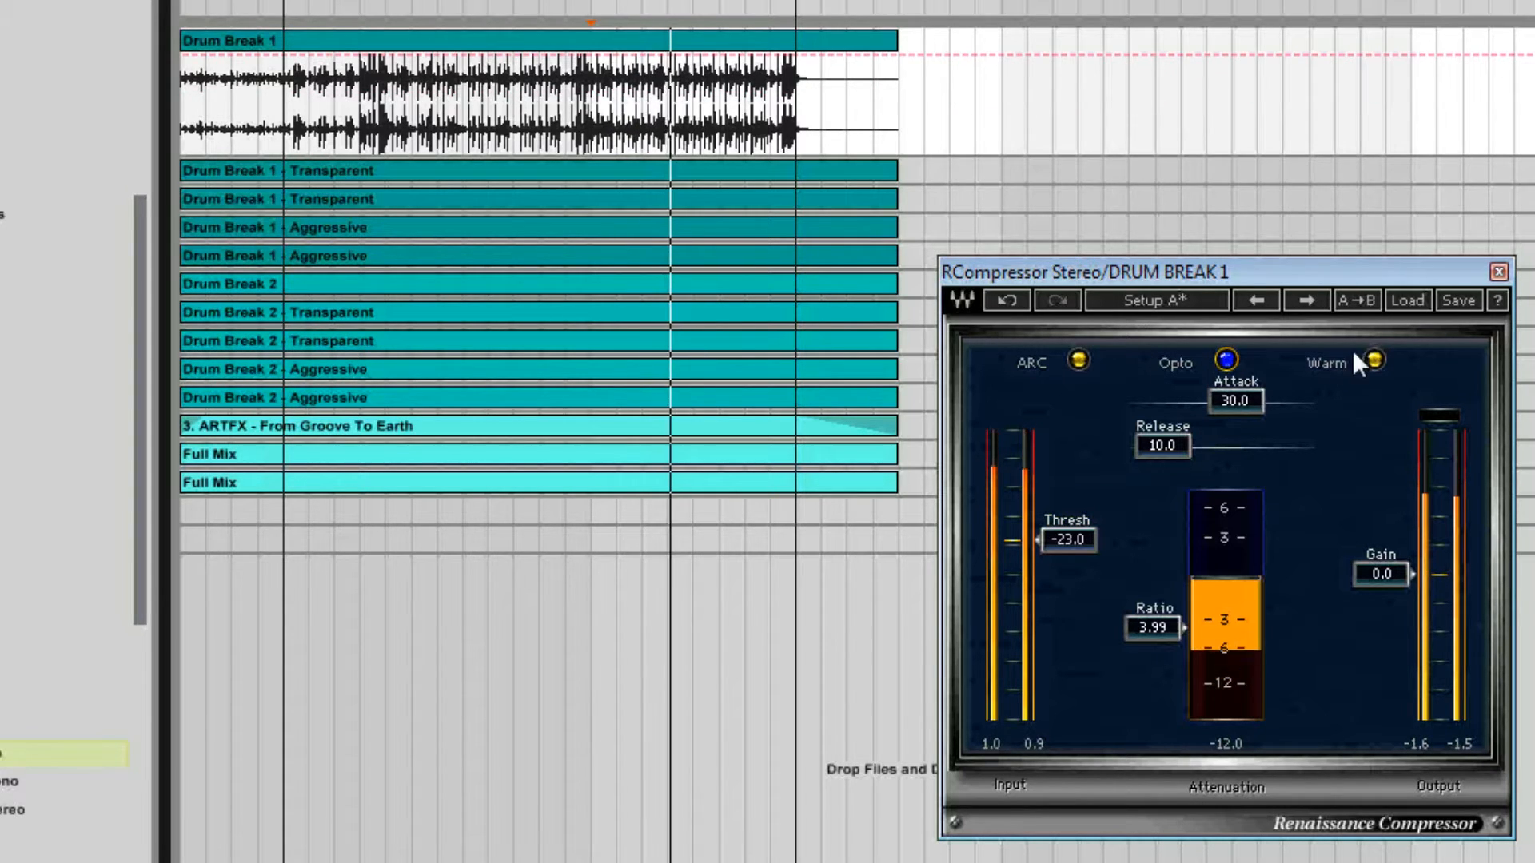
{"action": "left_click", "coordinate": [1373, 360]}
{"action": "left_click", "coordinate": [1080, 359]}
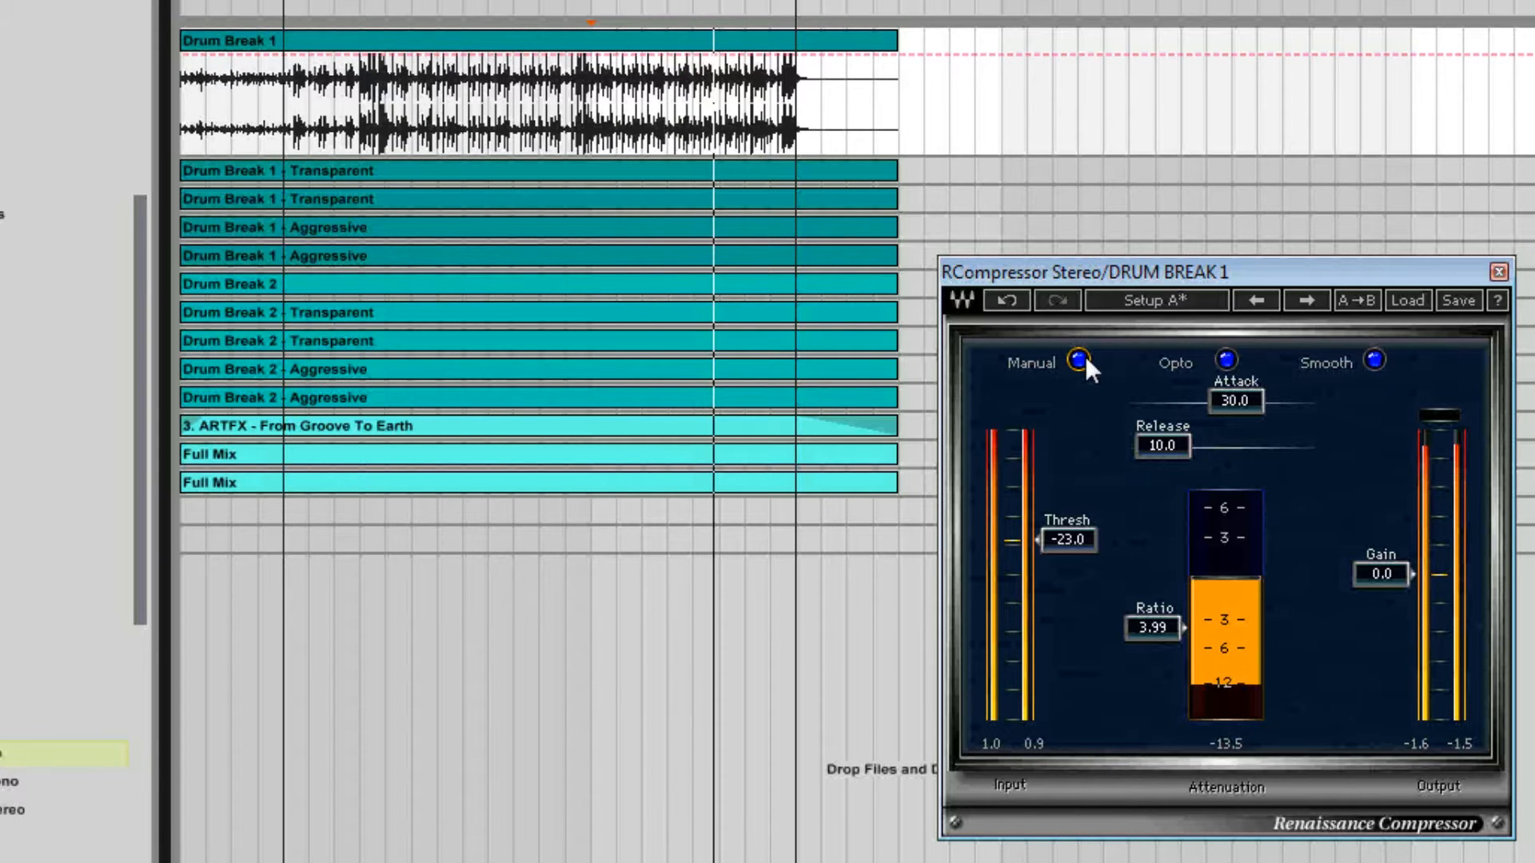
{"action": "left_click", "coordinate": [1079, 360]}
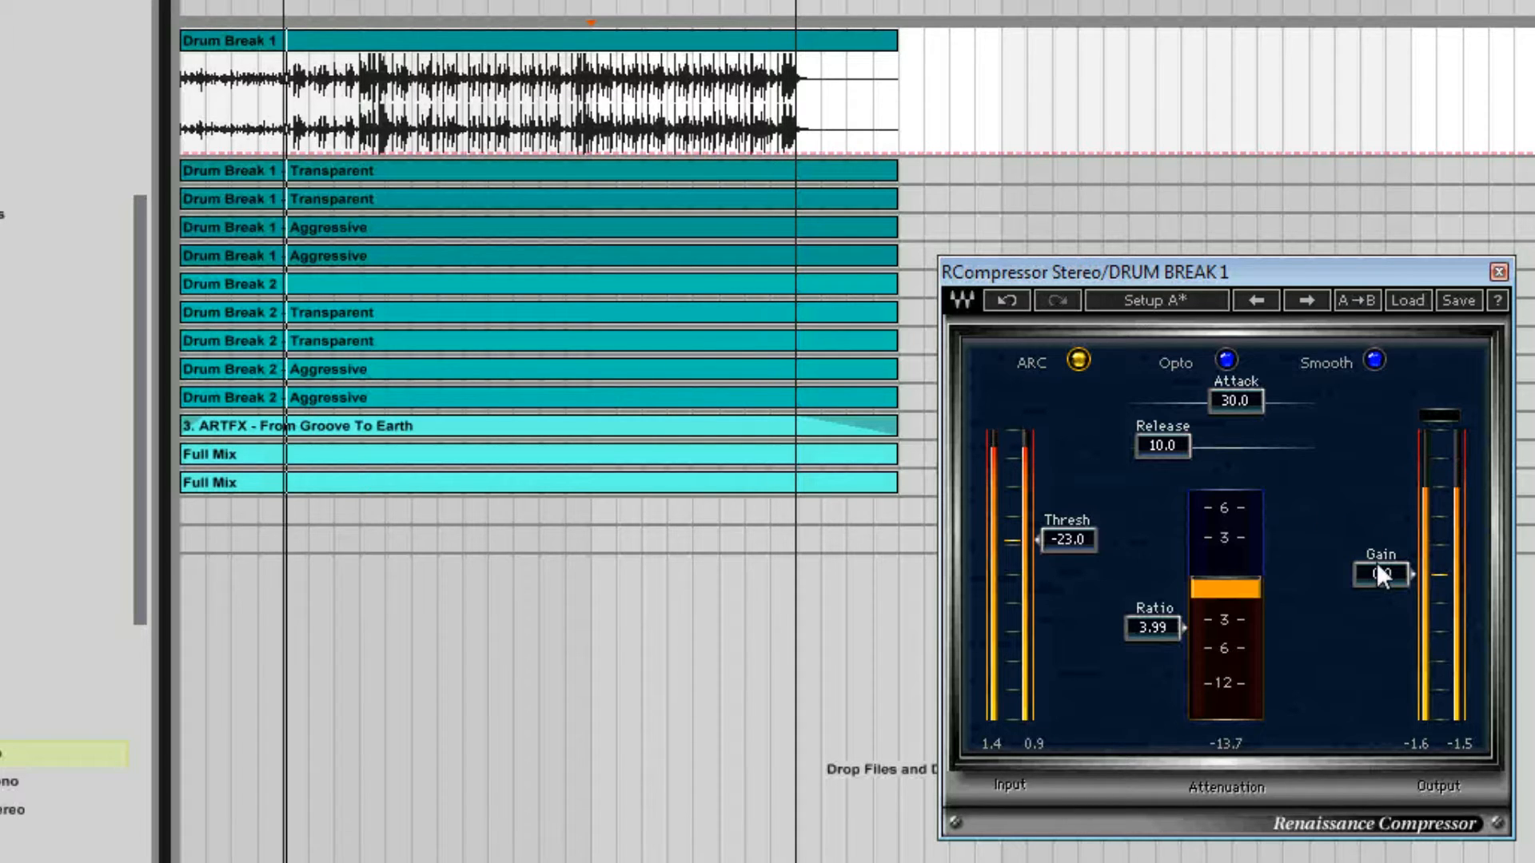
- Raise the compressor's output gain to 4.4 while the drum break plays
{"action": "left_click_drag", "start_coordinate": [1379, 554], "coordinate": [1379, 549]}
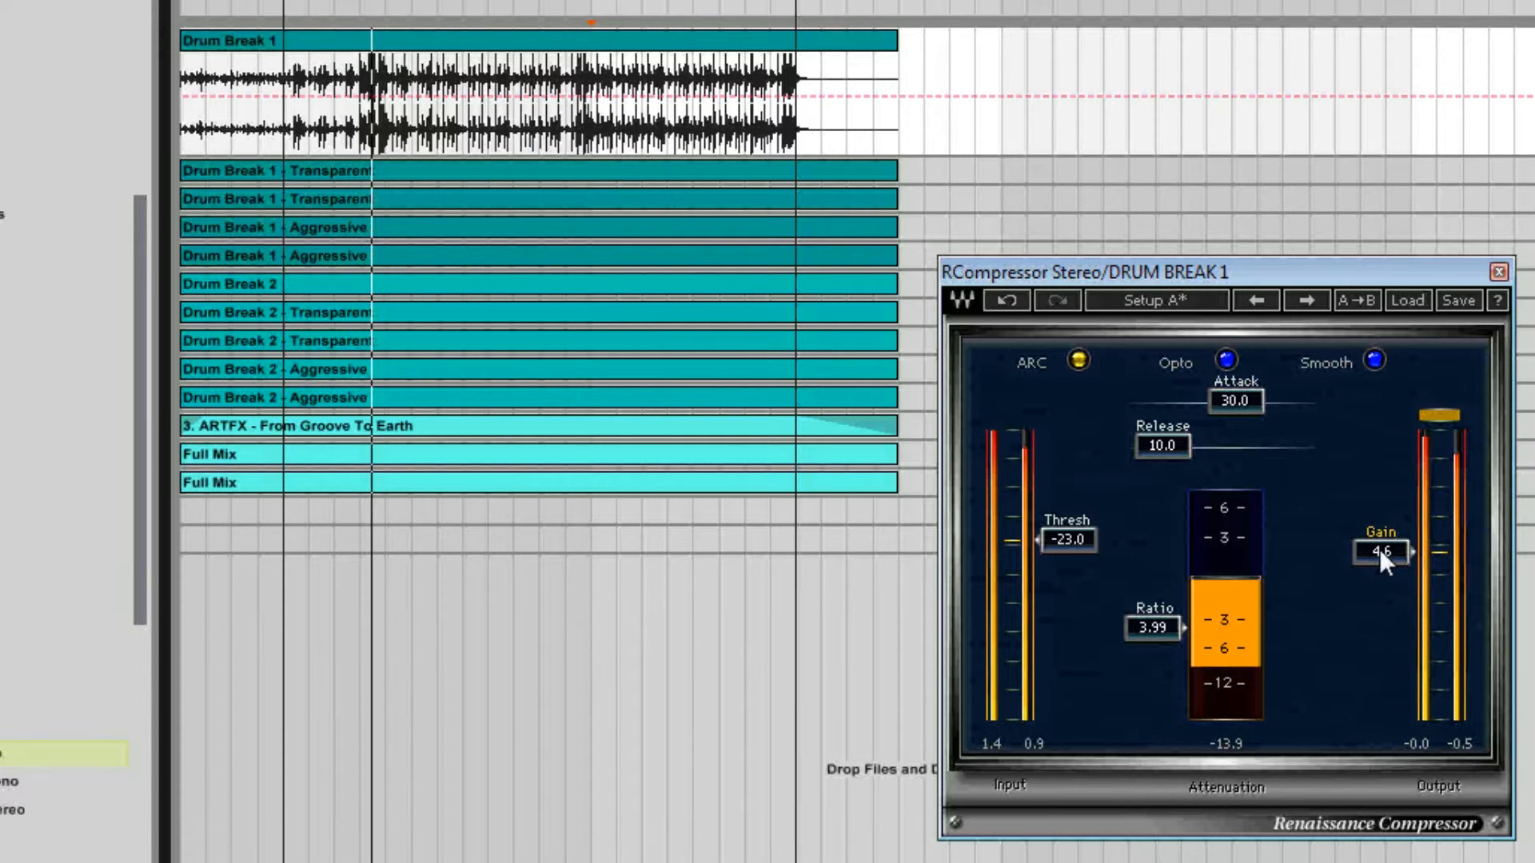
{"action": "left_click_drag", "start_coordinate": [1379, 552], "coordinate": [1379, 547]}
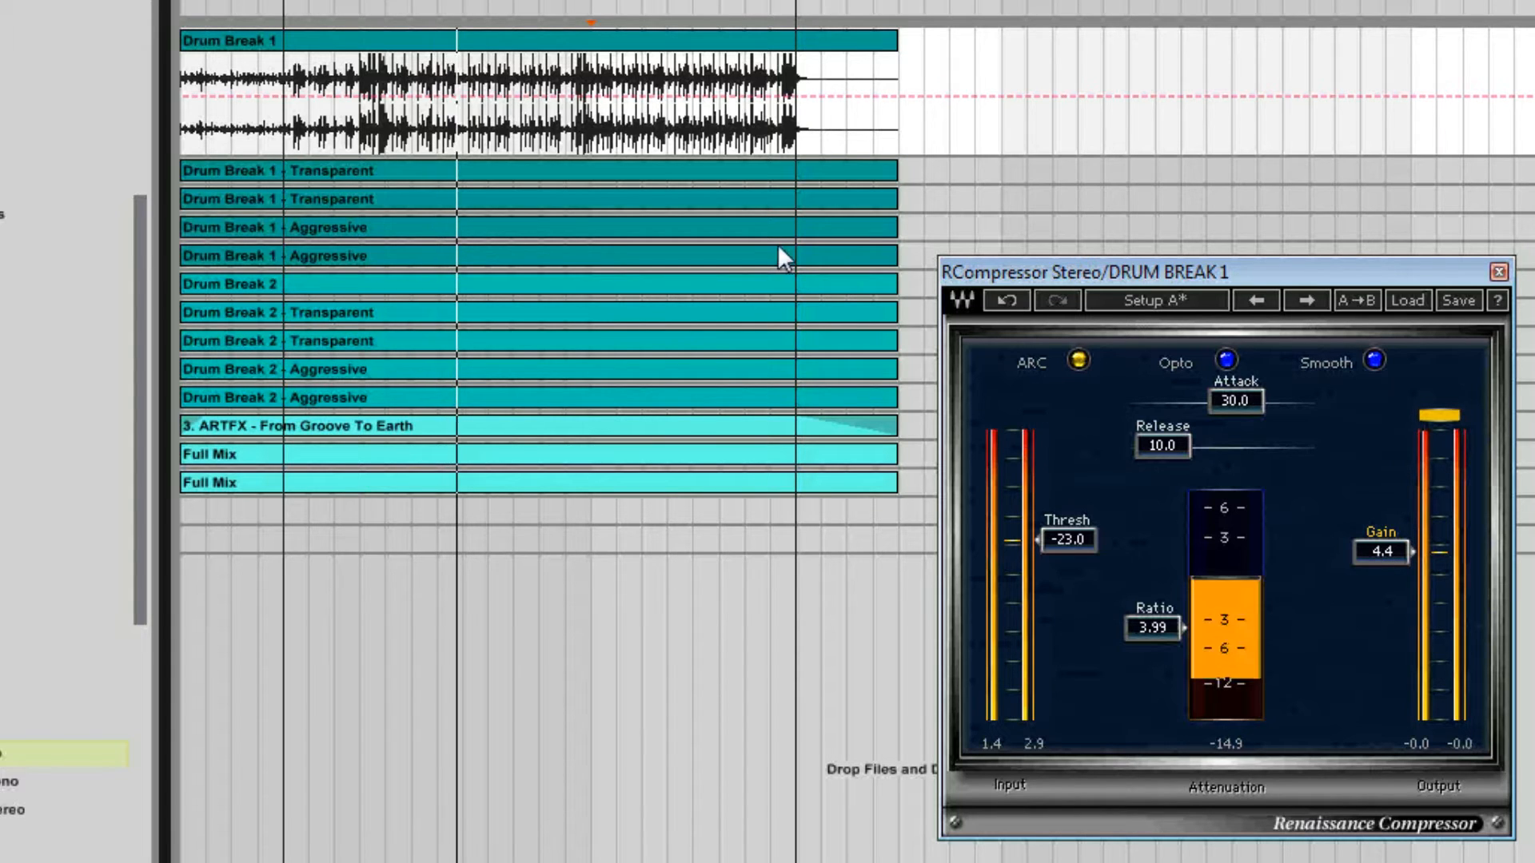
{"action": "left_click", "coordinate": [56, 860]}
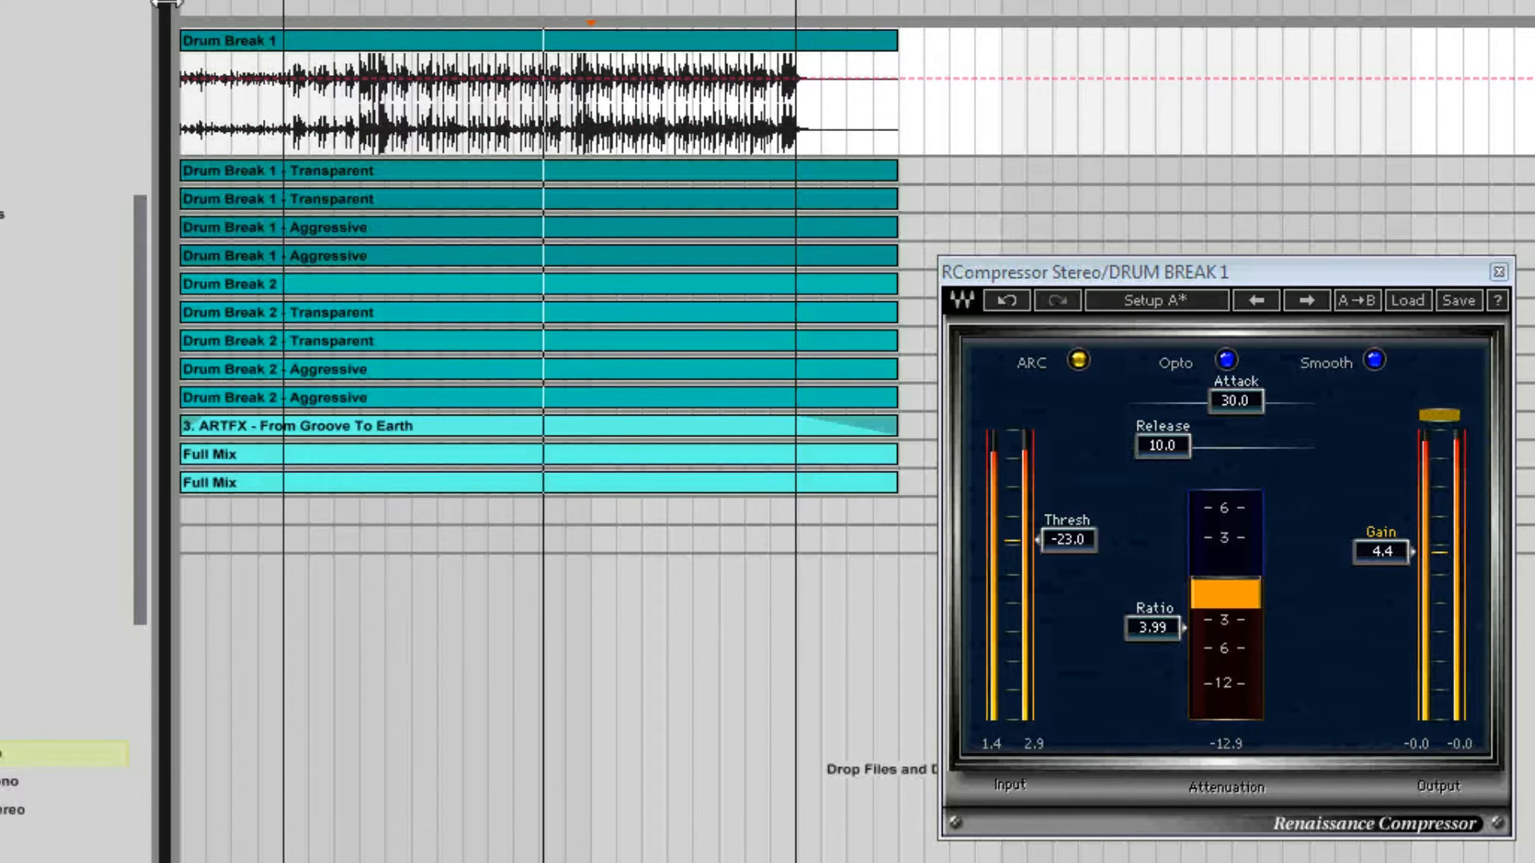
- Switch the compressor modes to Manual, Electro and Warm during playback
{"action": "left_click", "coordinate": [1079, 359]}
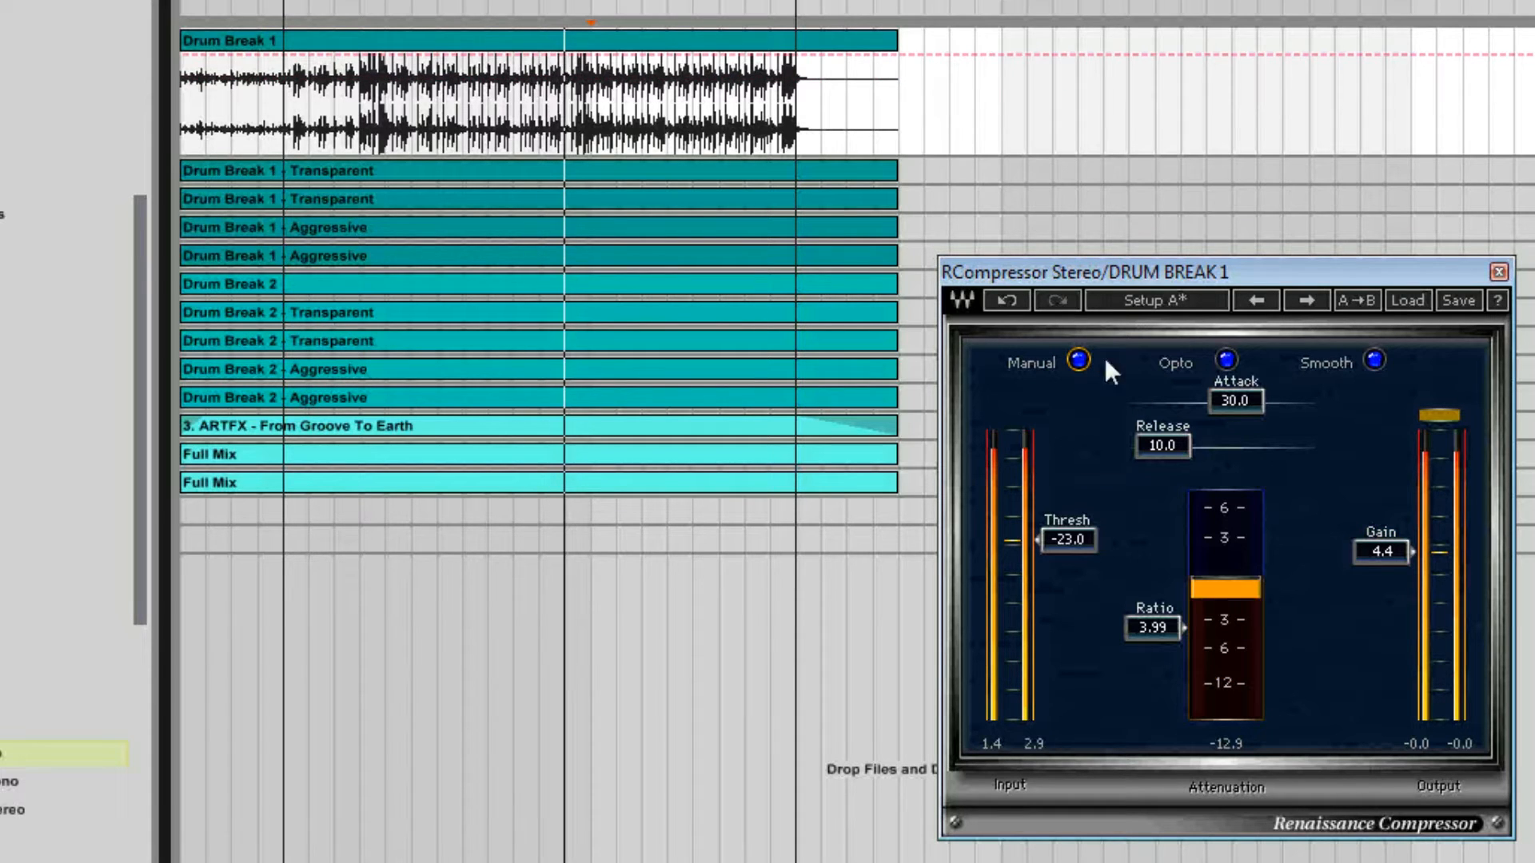
{"action": "left_click", "coordinate": [1227, 362]}
{"action": "left_click", "coordinate": [1373, 360]}
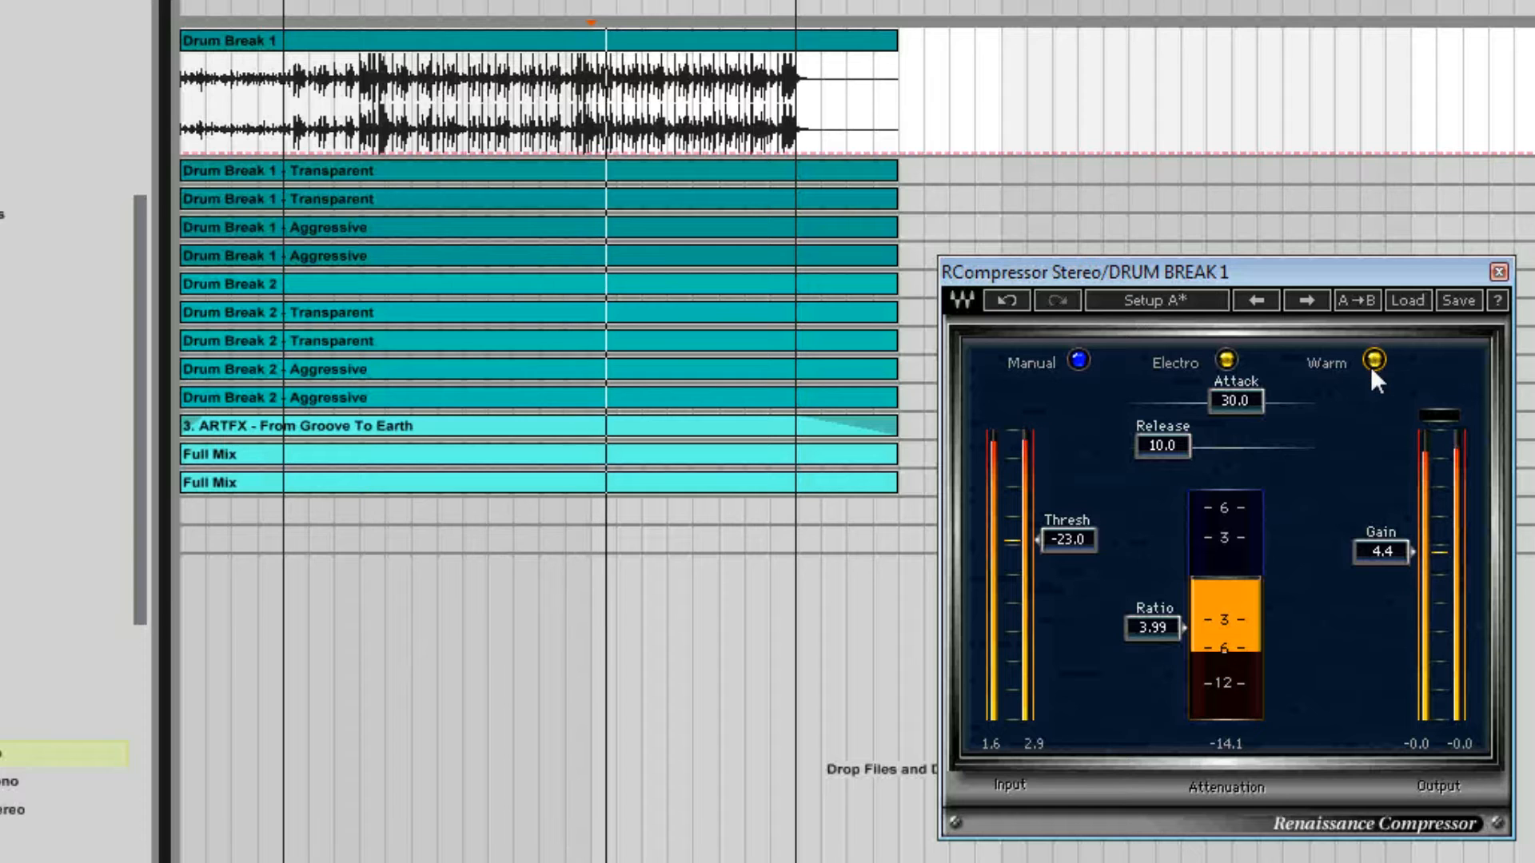
- Switch the compressor to Opto, raise the gain to 9.5, and compare Smooth with Warm, ending on Warm
{"action": "left_click", "coordinate": [1226, 360]}
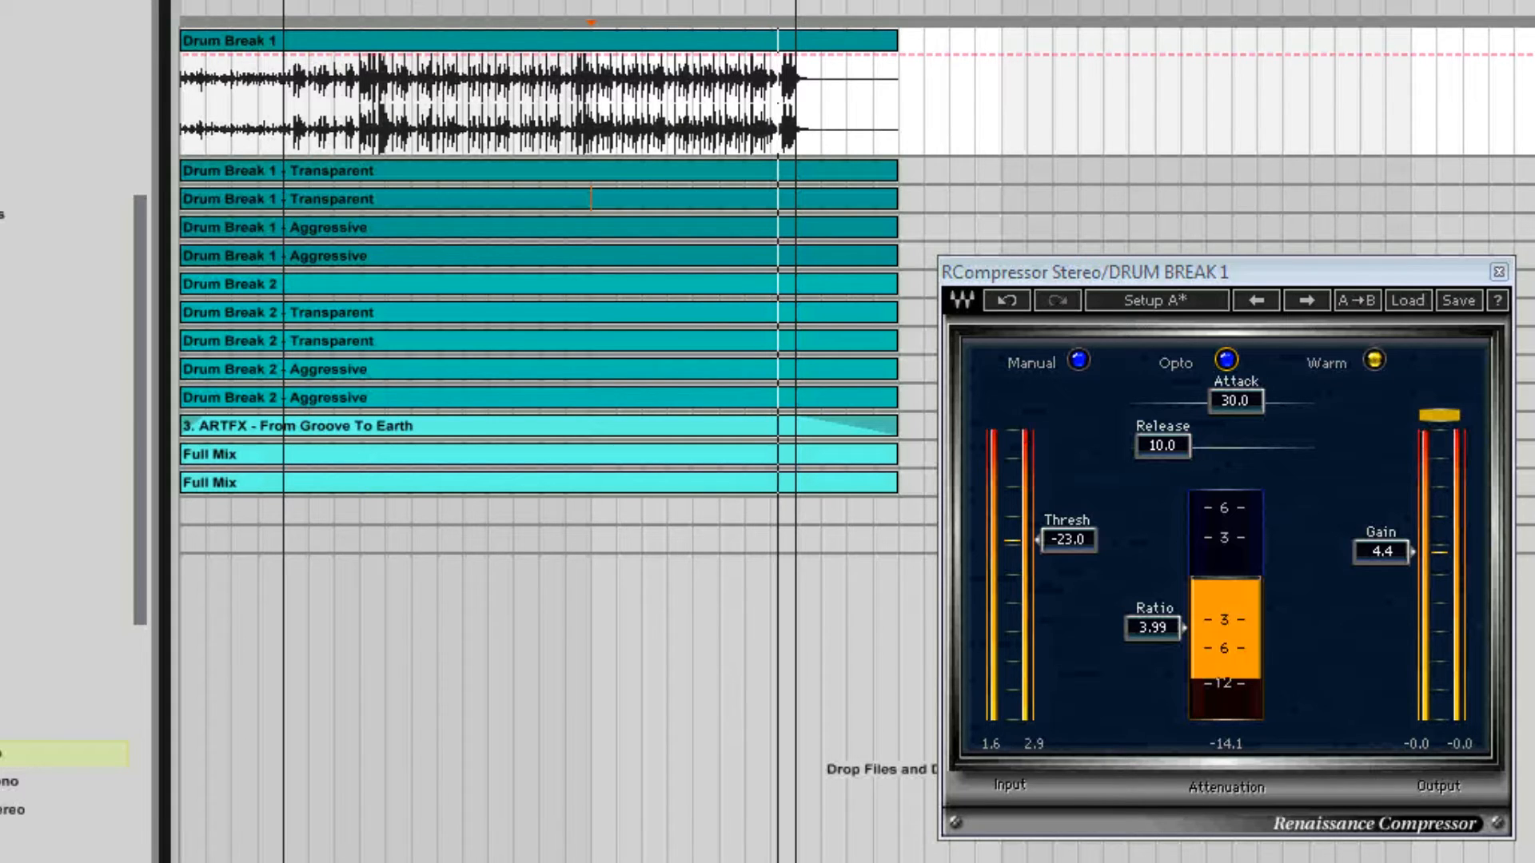
{"action": "left_click_drag", "start_coordinate": [1375, 548], "coordinate": [1375, 524]}
{"action": "left_click", "coordinate": [1374, 361]}
{"action": "left_click", "coordinate": [1381, 354]}
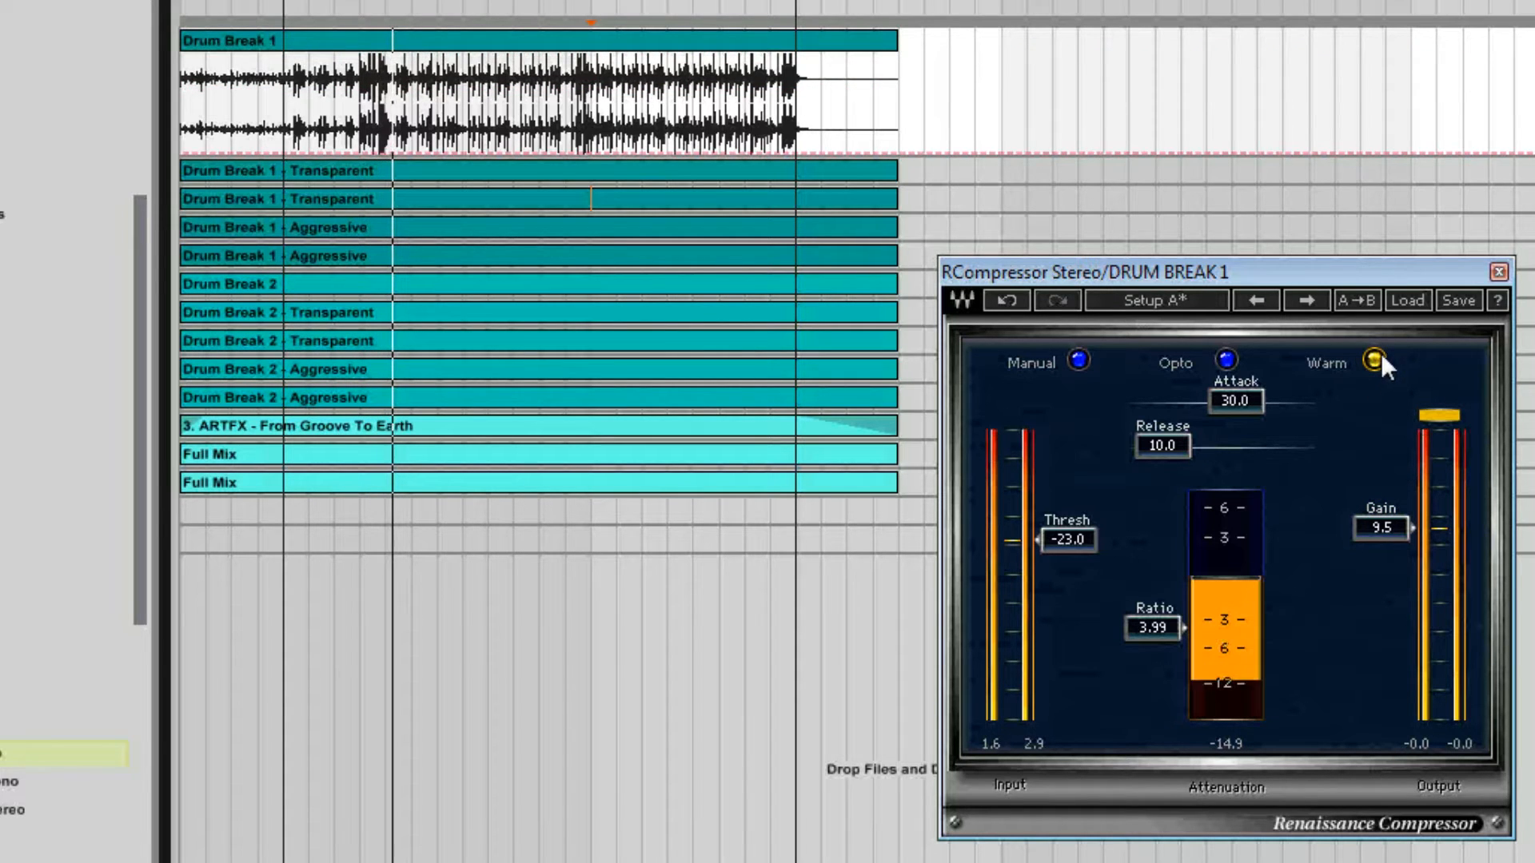
- Set the release mode to ARC, audition Electro before returning to Opto, and raise the gain to 10.5
{"action": "left_click", "coordinate": [1227, 364]}
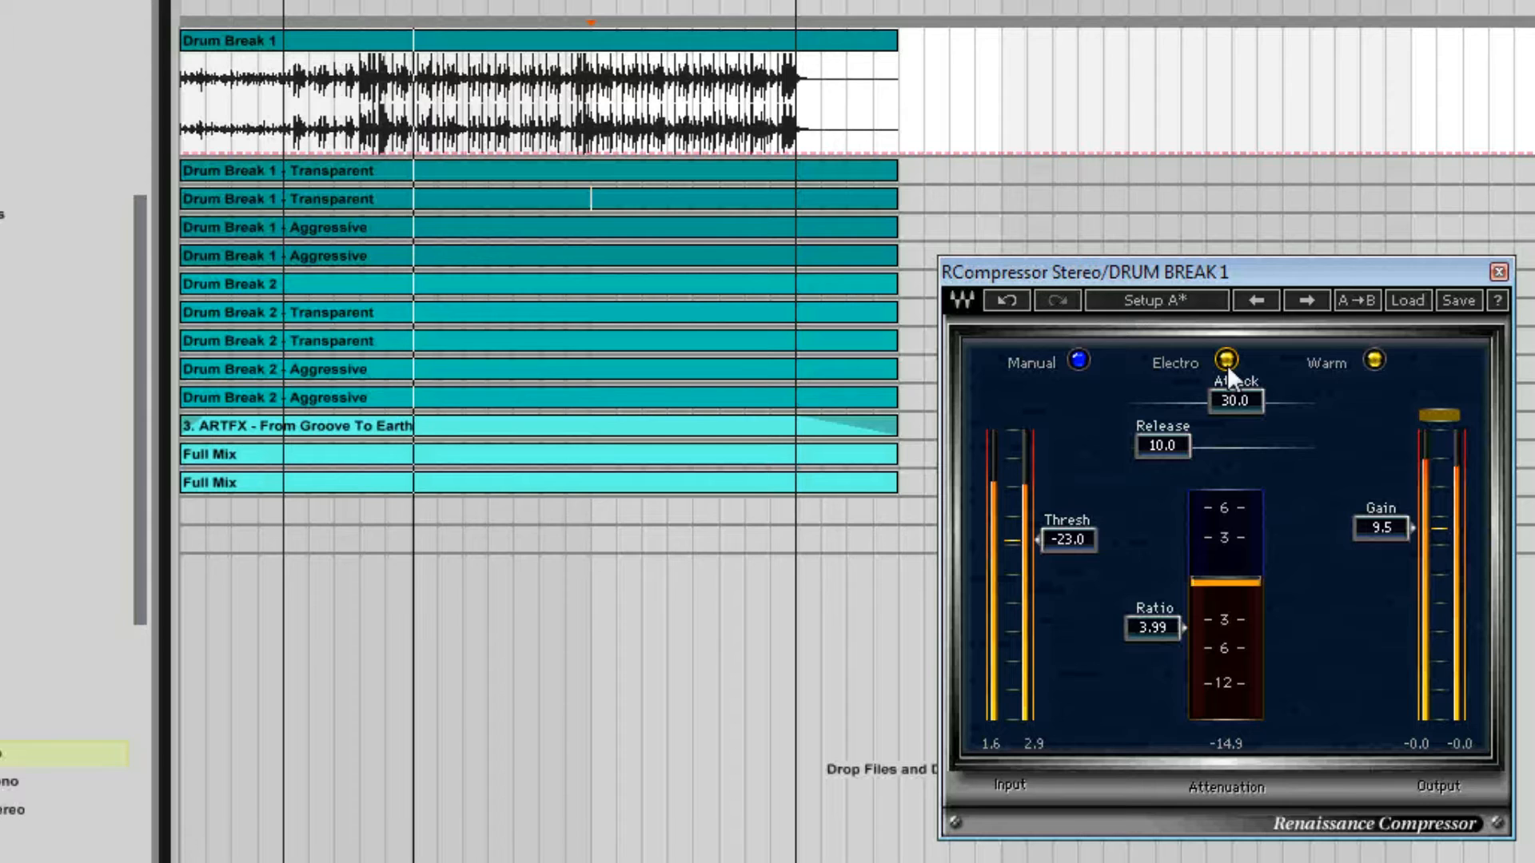
{"action": "left_click", "coordinate": [1078, 360]}
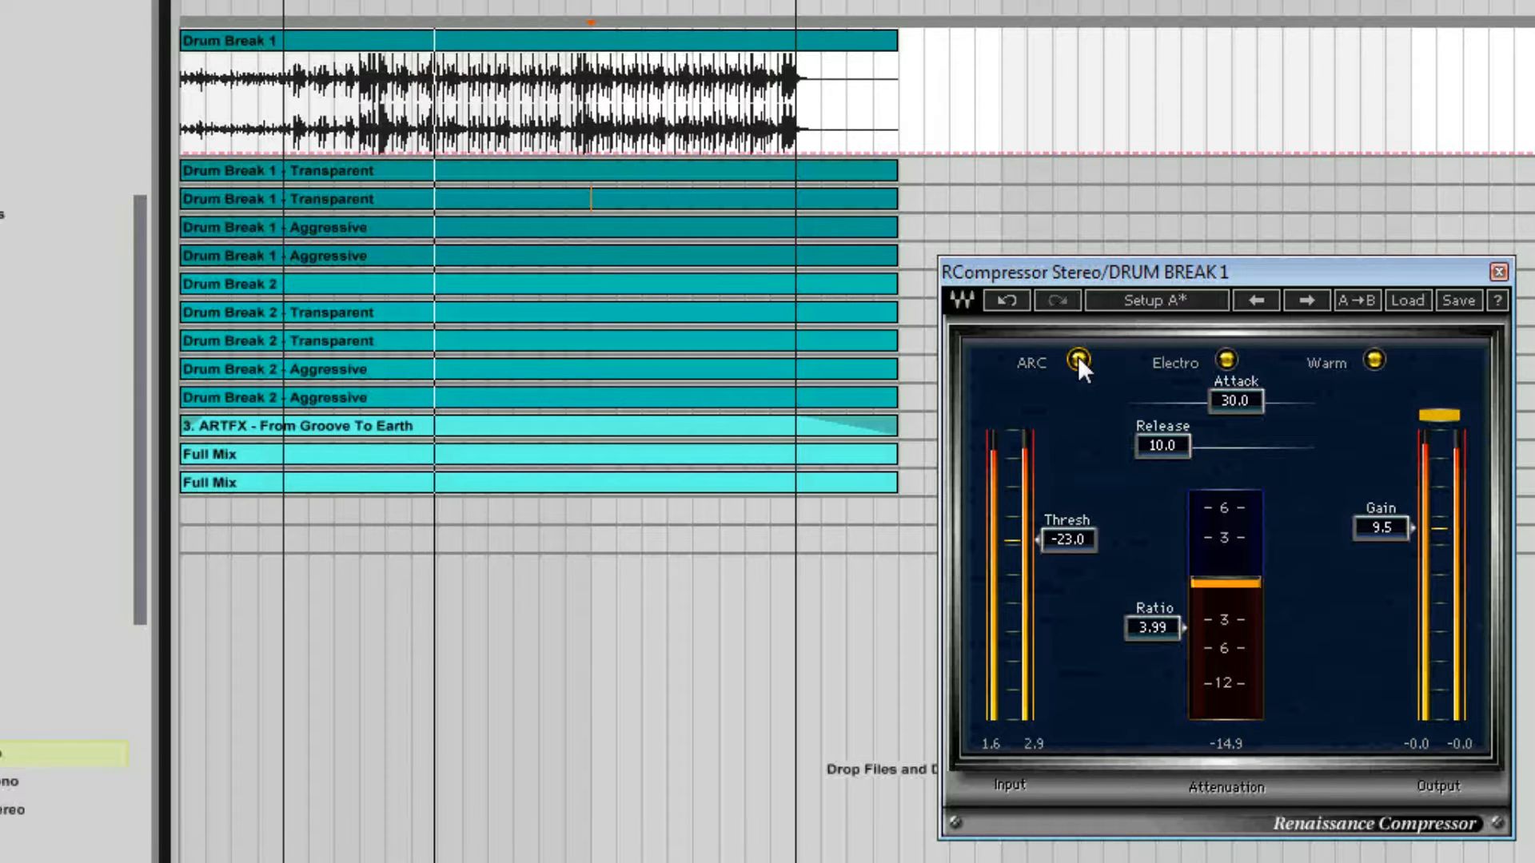
{"action": "left_click", "coordinate": [1227, 360]}
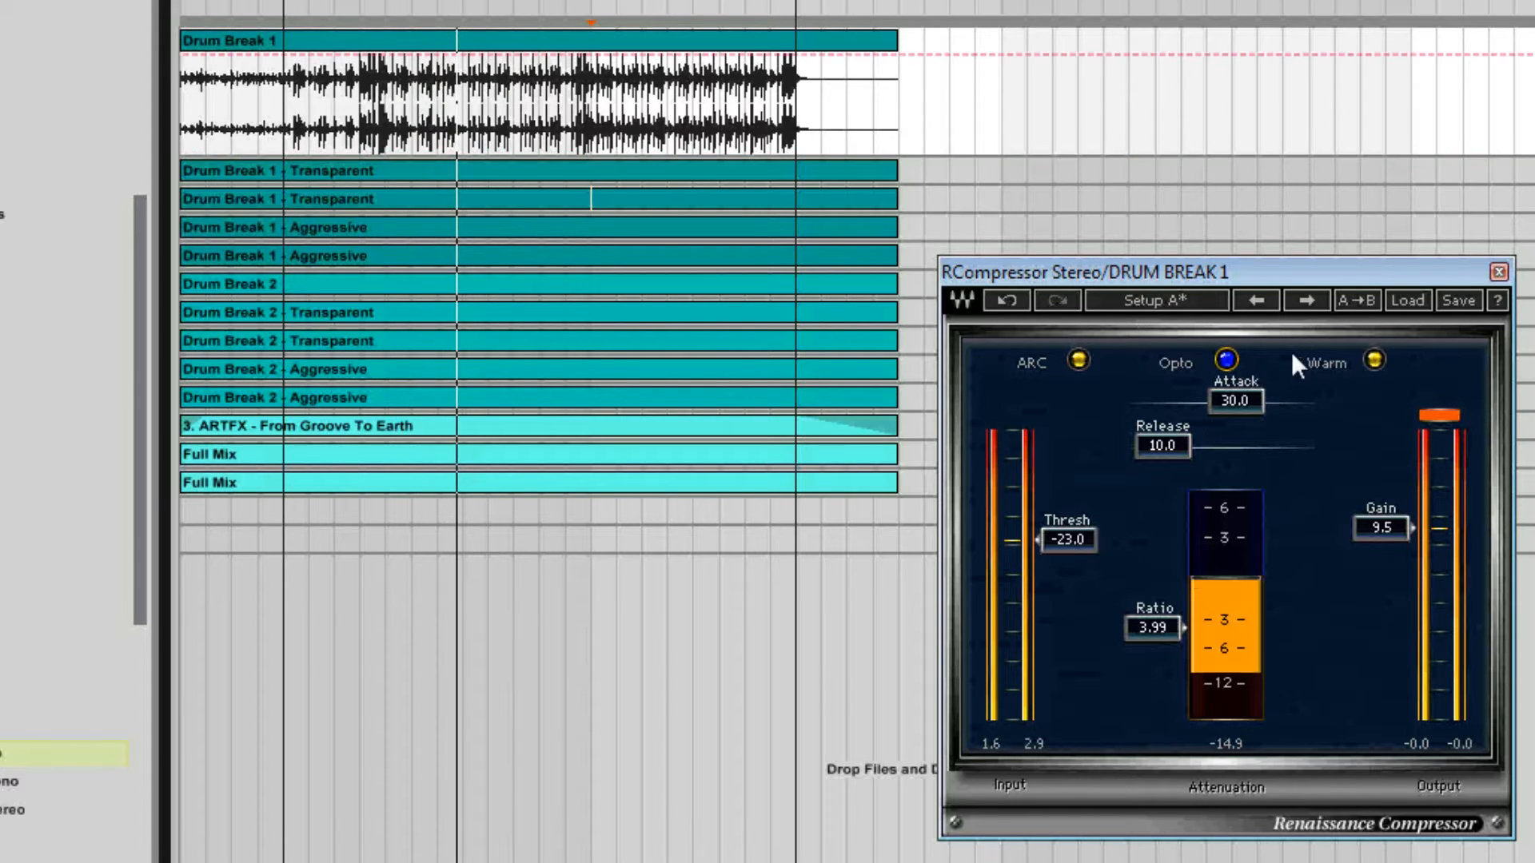
{"action": "mouse_move", "coordinate": [1385, 519]}
{"action": "left_mouse_down"}
{"action": "mouse_move", "coordinate": [1384, 496]}
{"action": "mouse_move", "coordinate": [1385, 512]}
{"action": "left_mouse_up"}
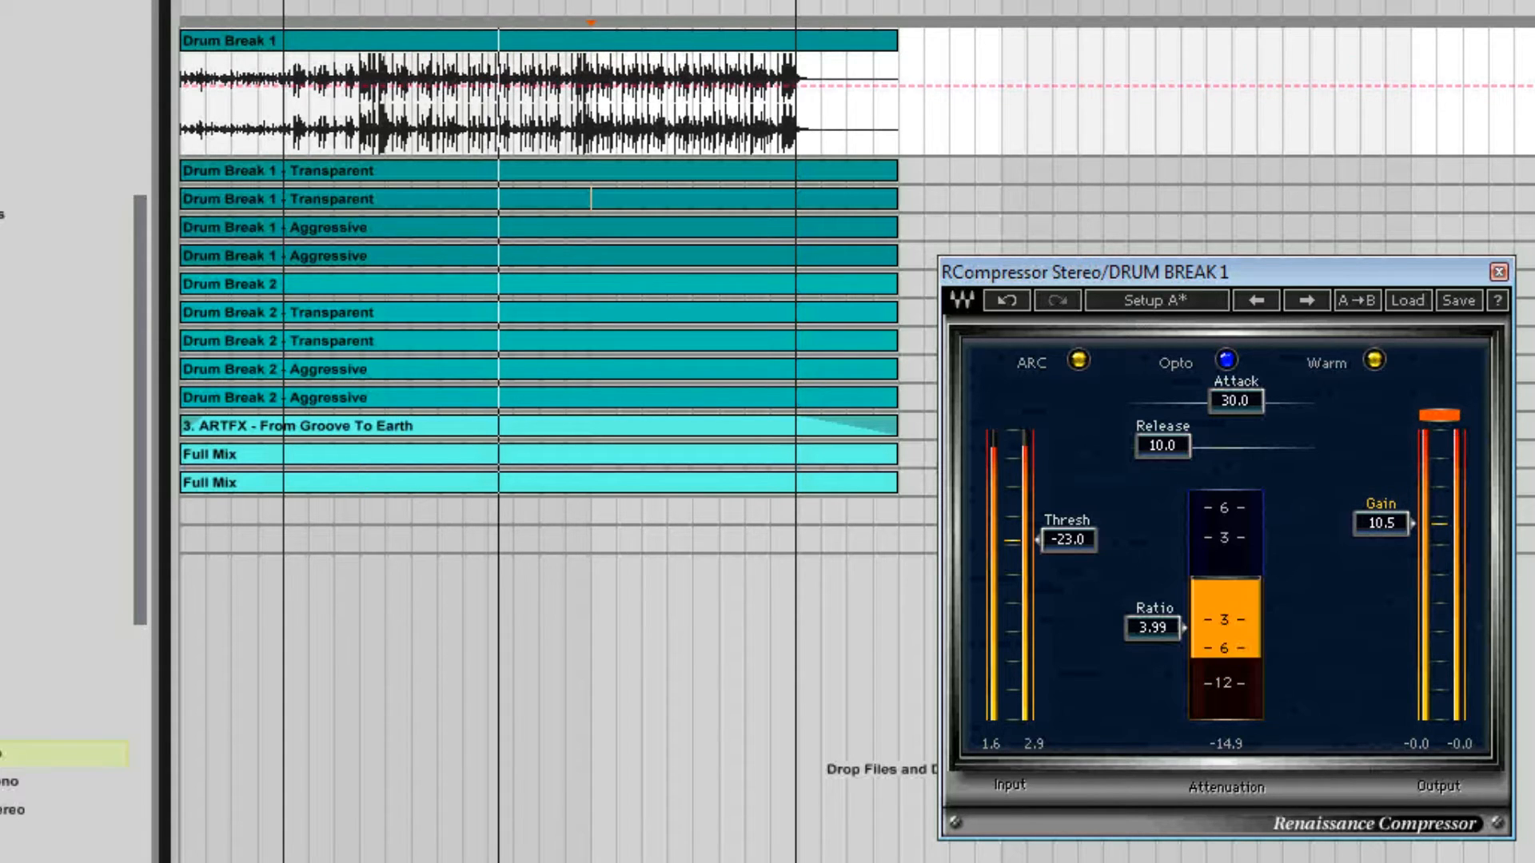
- Compare Electro with Opto and Smooth with Warm, settling on Opto and Warm with the gain at 12.5
{"action": "left_click", "coordinate": [1226, 361]}
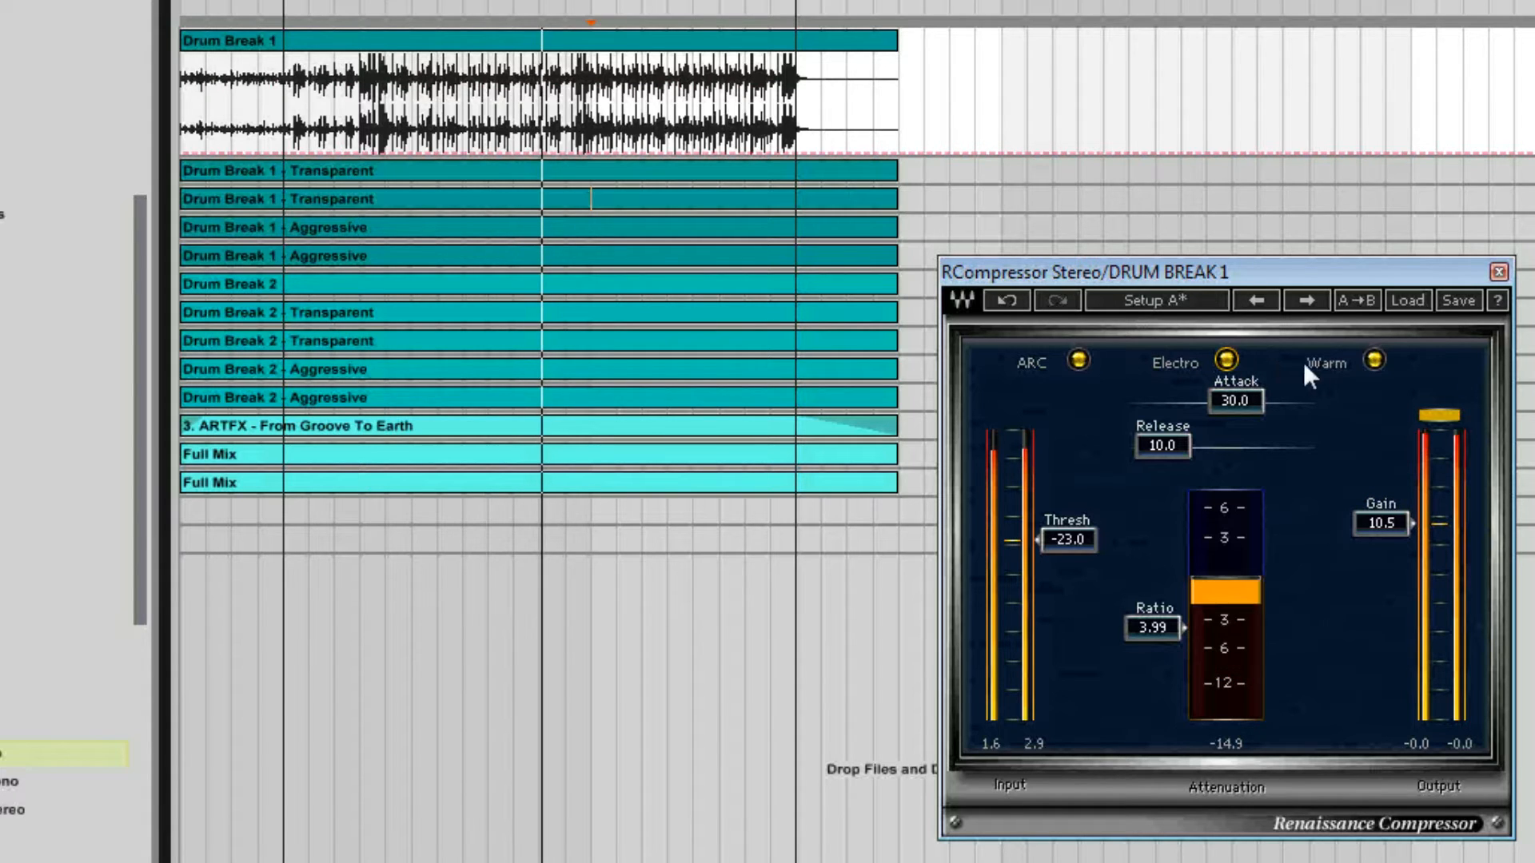
{"action": "left_click", "coordinate": [1372, 360]}
{"action": "left_click", "coordinate": [1372, 361]}
{"action": "left_click", "coordinate": [1227, 360]}
{"action": "left_click", "coordinate": [1229, 366]}
{"action": "left_click", "coordinate": [1236, 365]}
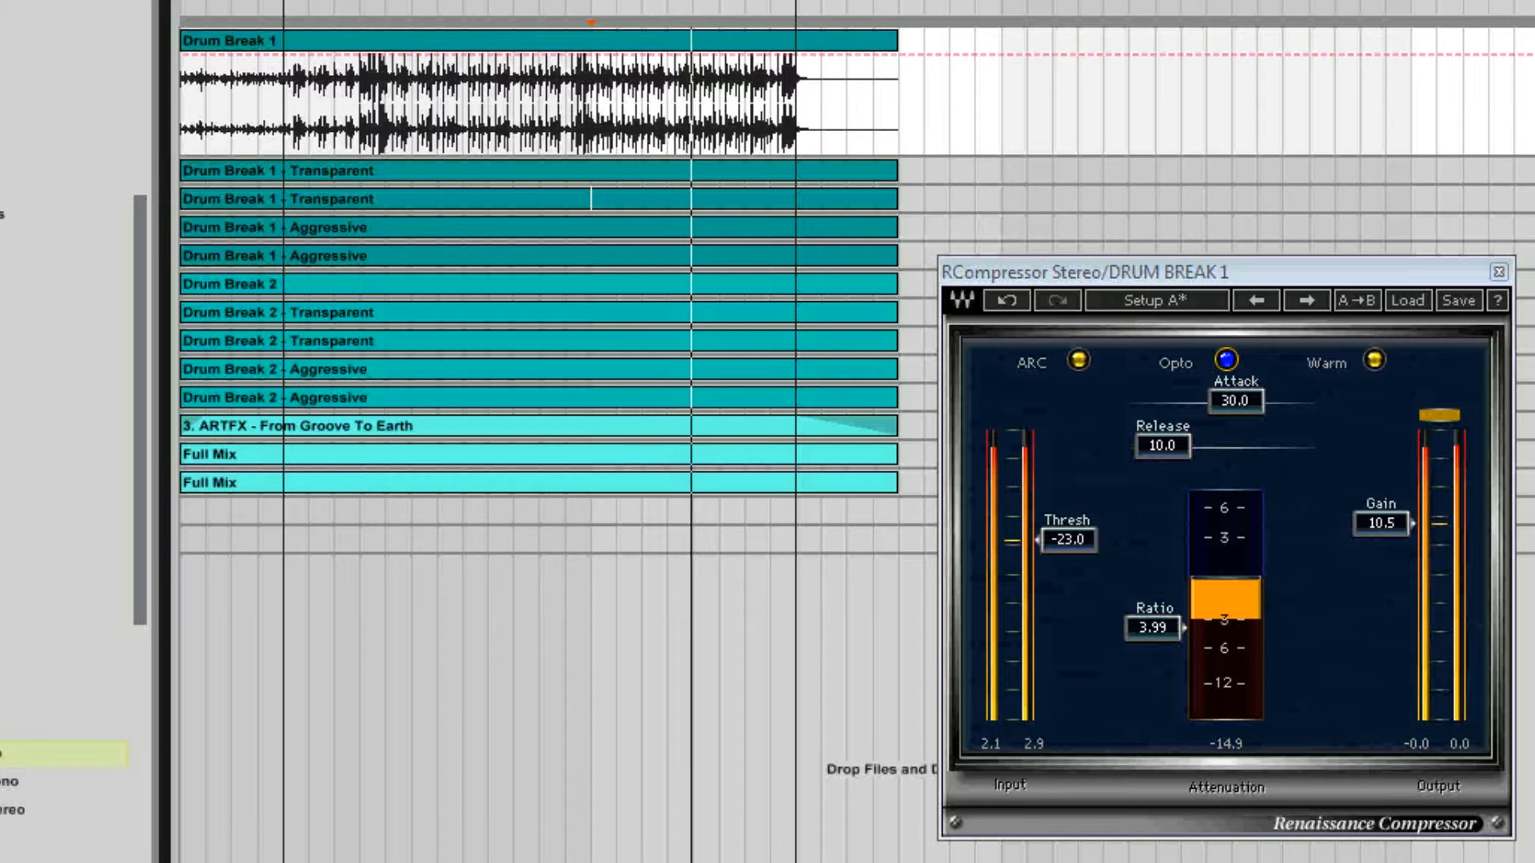
{"action": "left_click_drag", "start_coordinate": [1380, 524], "coordinate": [1380, 505]}
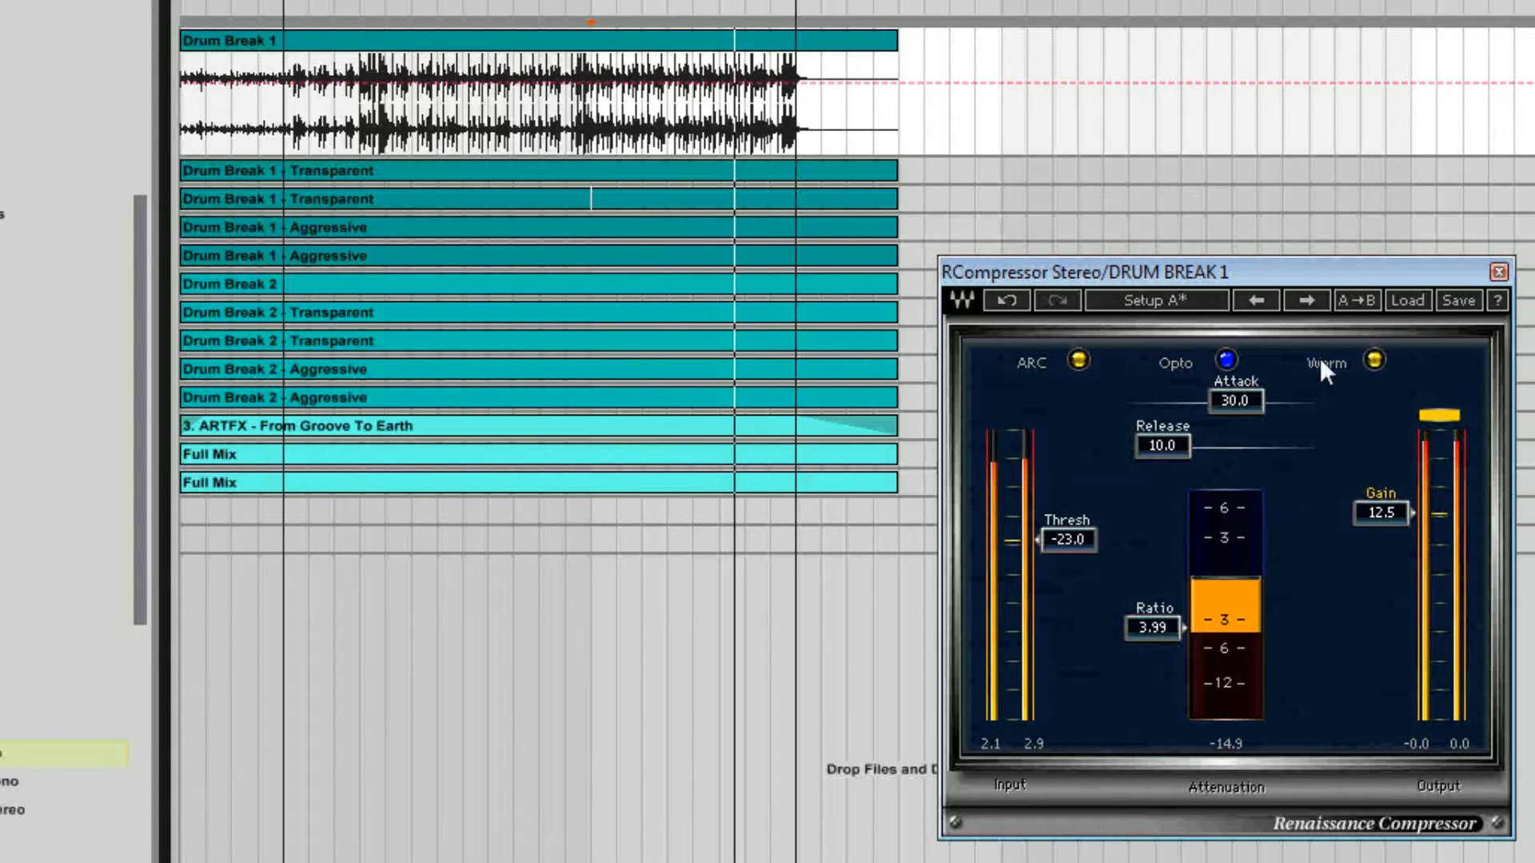
- Compare Electro with Opto, Manual with ARC and Smooth with Warm during playback, returning to ARC, Opto and Warm
{"action": "left_click", "coordinate": [1226, 362]}
{"action": "left_click", "coordinate": [1227, 360]}
{"action": "left_click", "coordinate": [1079, 360]}
{"action": "left_click", "coordinate": [1377, 361]}
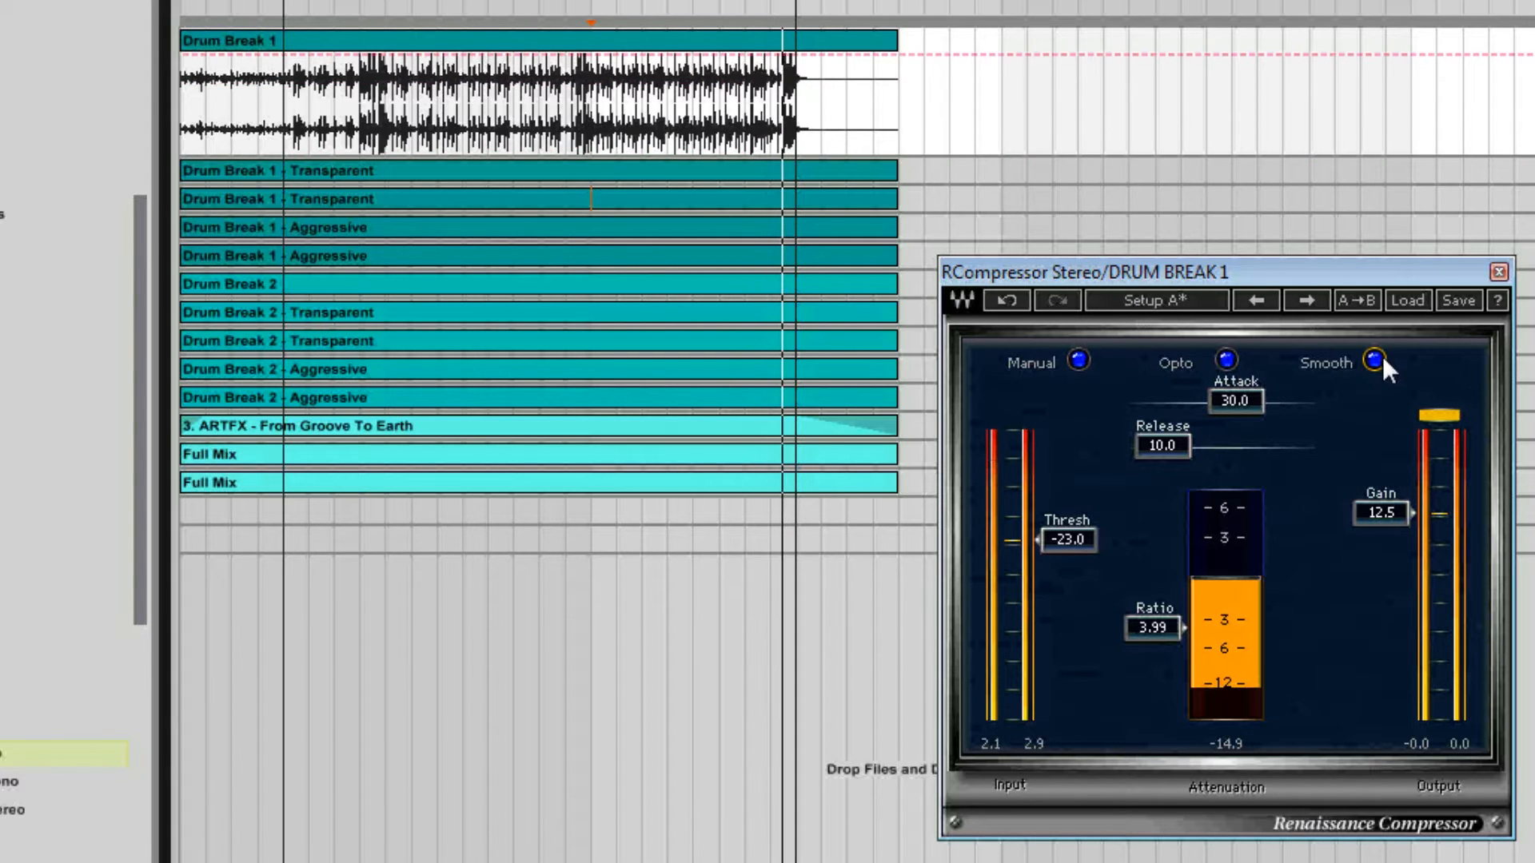
{"action": "left_click", "coordinate": [1080, 359]}
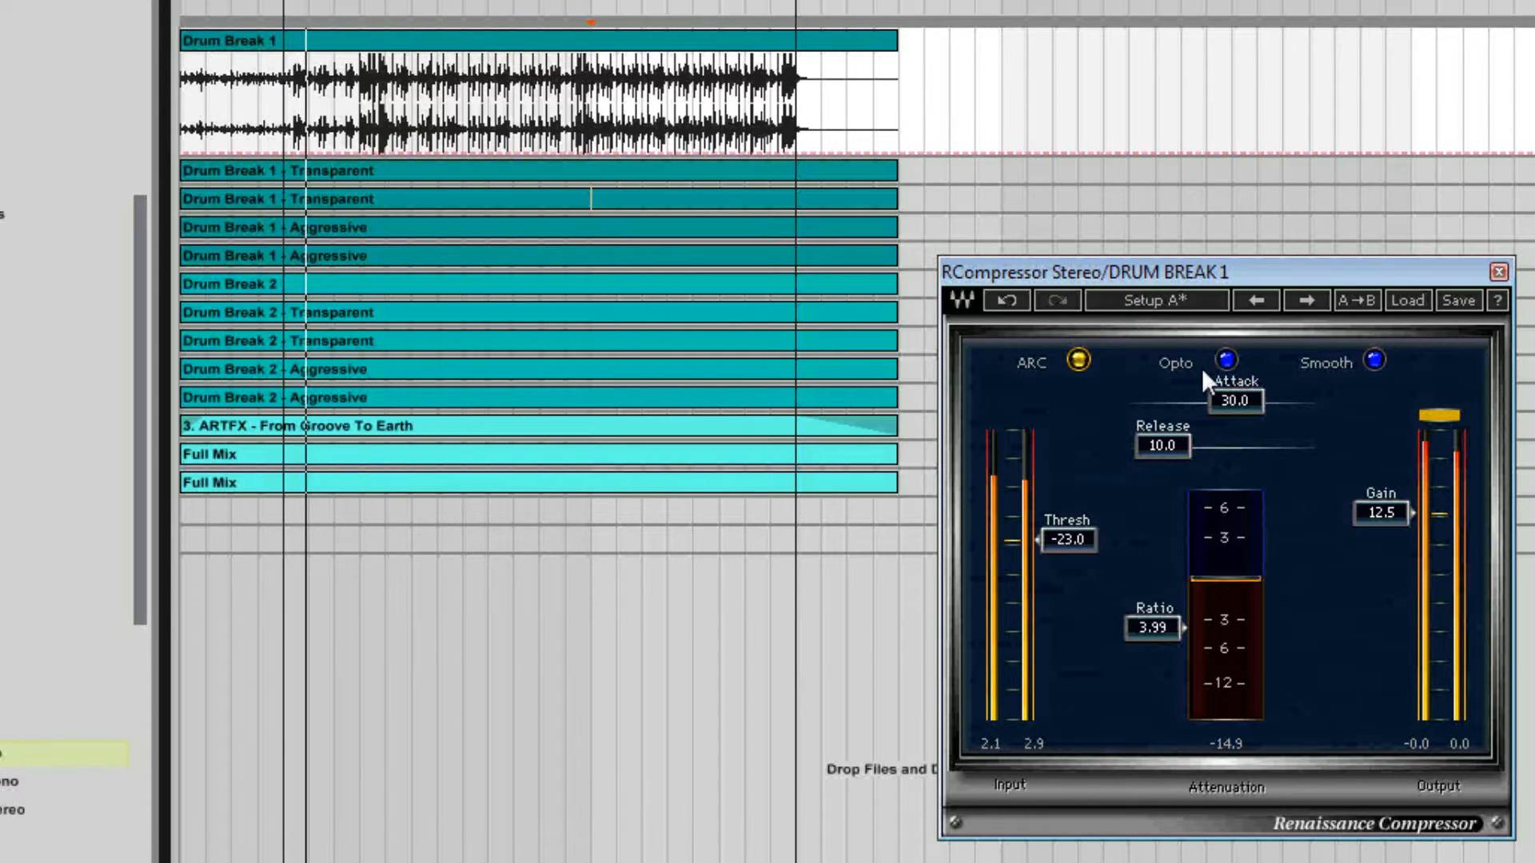
{"action": "left_click", "coordinate": [1080, 359]}
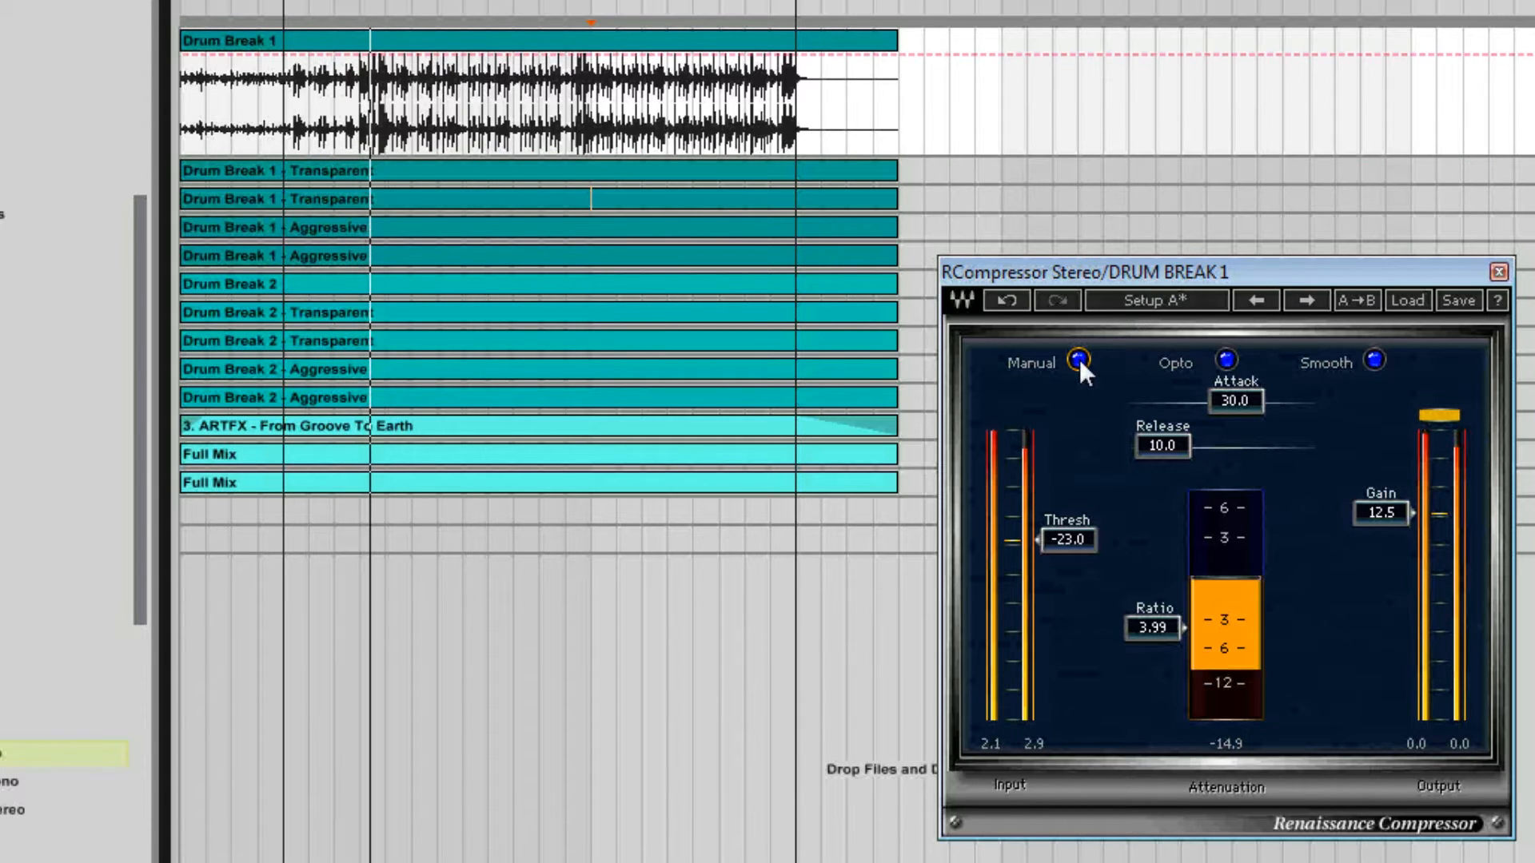
{"action": "left_click", "coordinate": [1079, 360]}
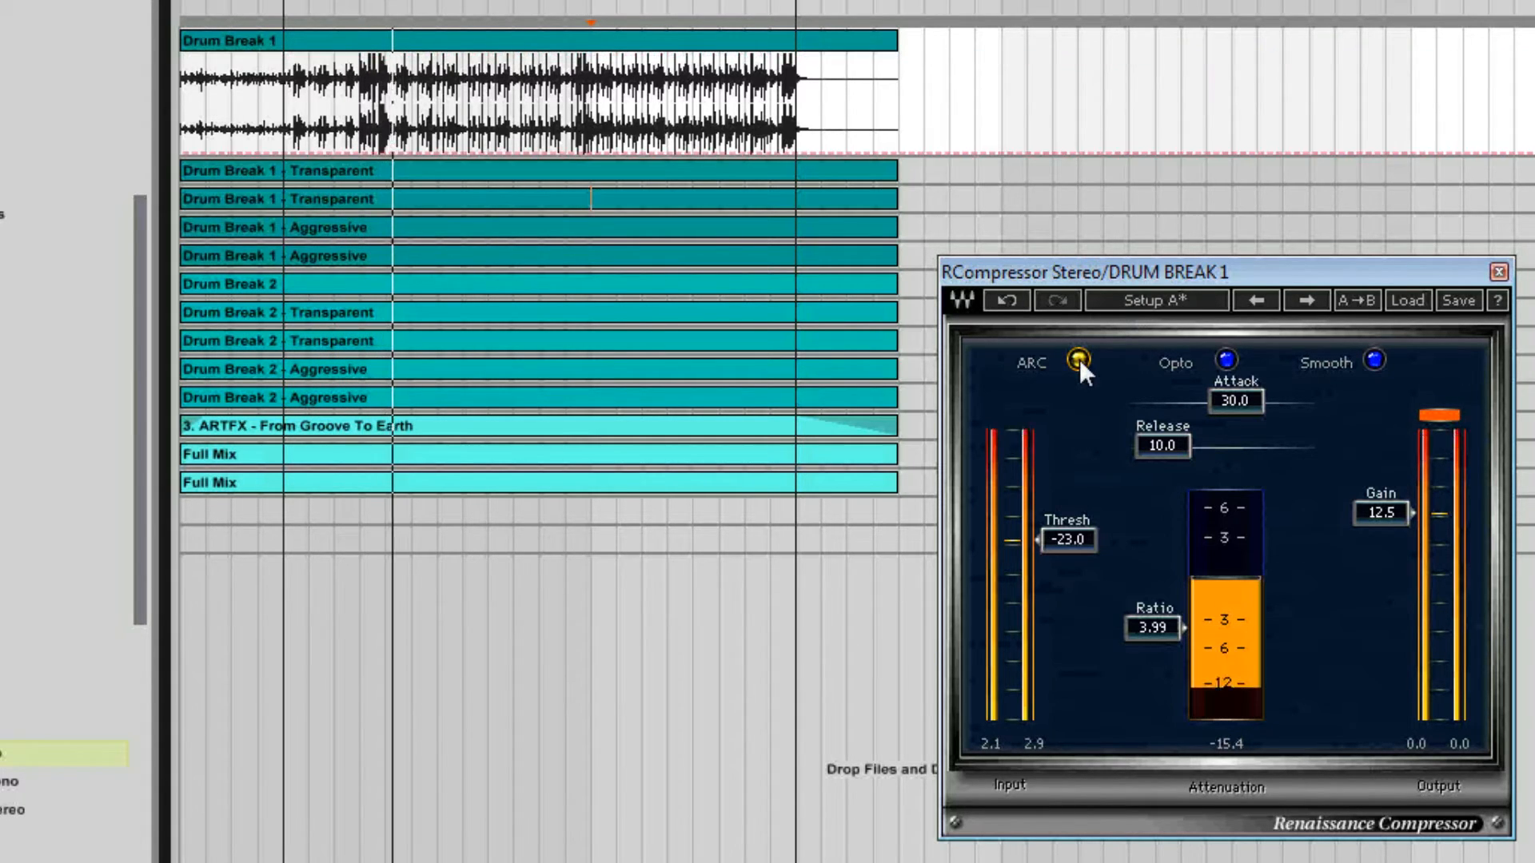
{"action": "left_click", "coordinate": [1375, 361]}
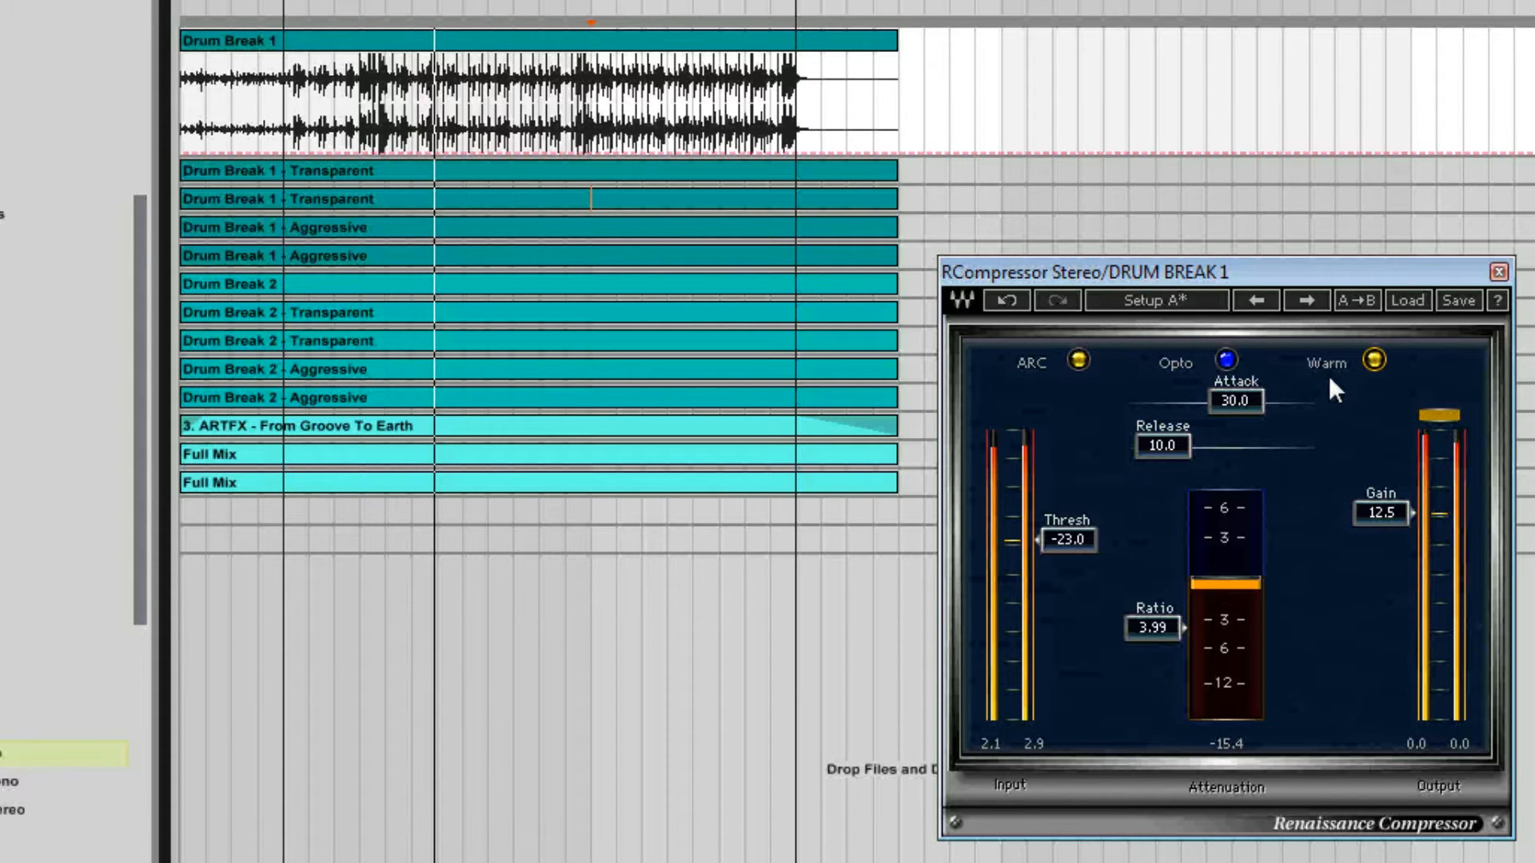
- Compare Electro with Opto, settling on Electro, and lower the compressor gain to 11.5
{"action": "left_click", "coordinate": [1225, 362]}
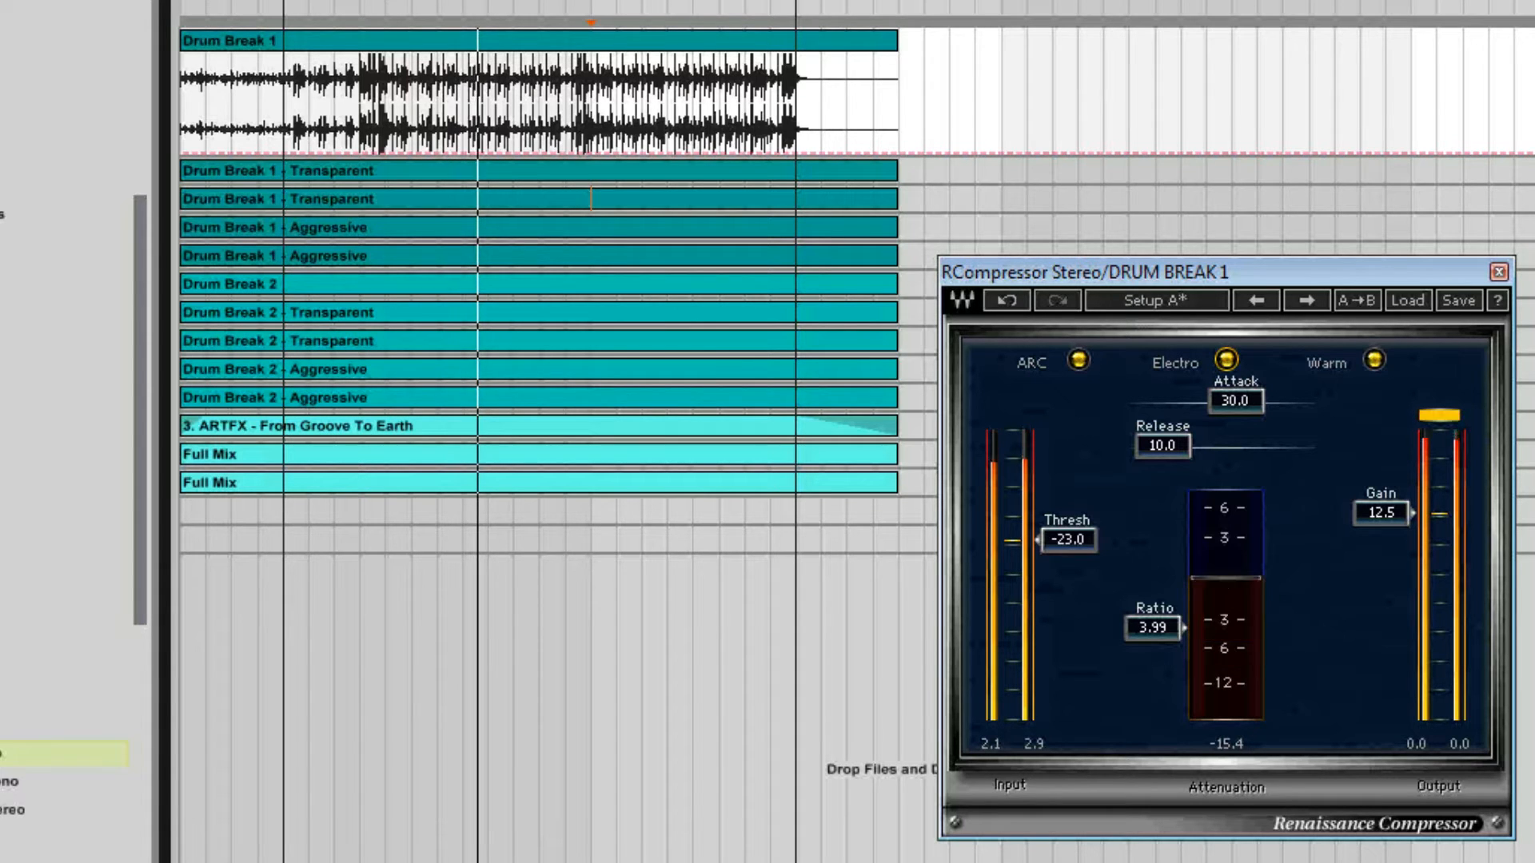
{"action": "left_click", "coordinate": [1226, 360]}
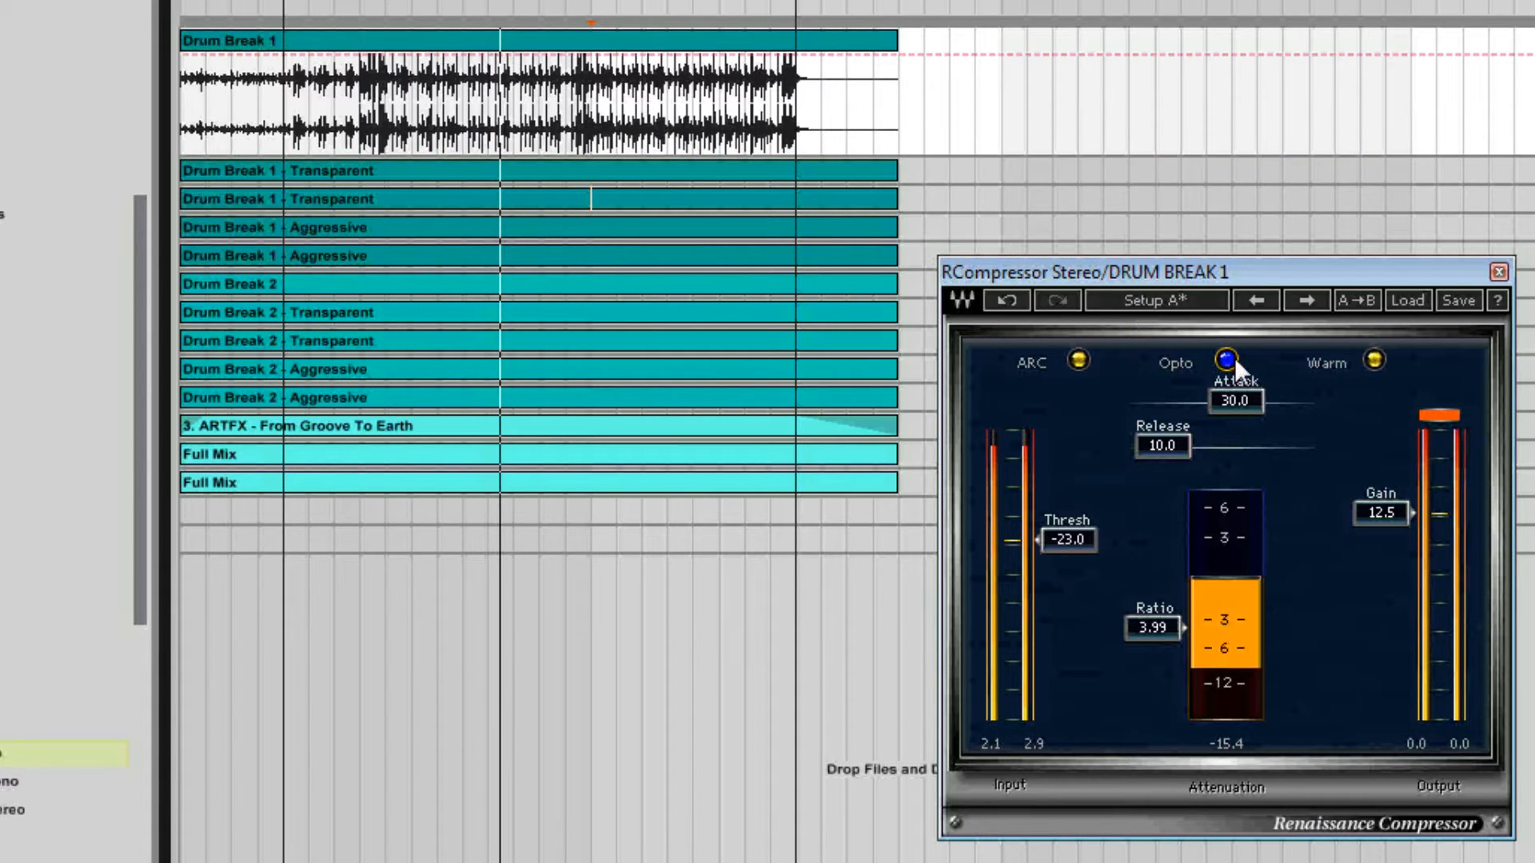
{"action": "left_click", "coordinate": [1229, 359]}
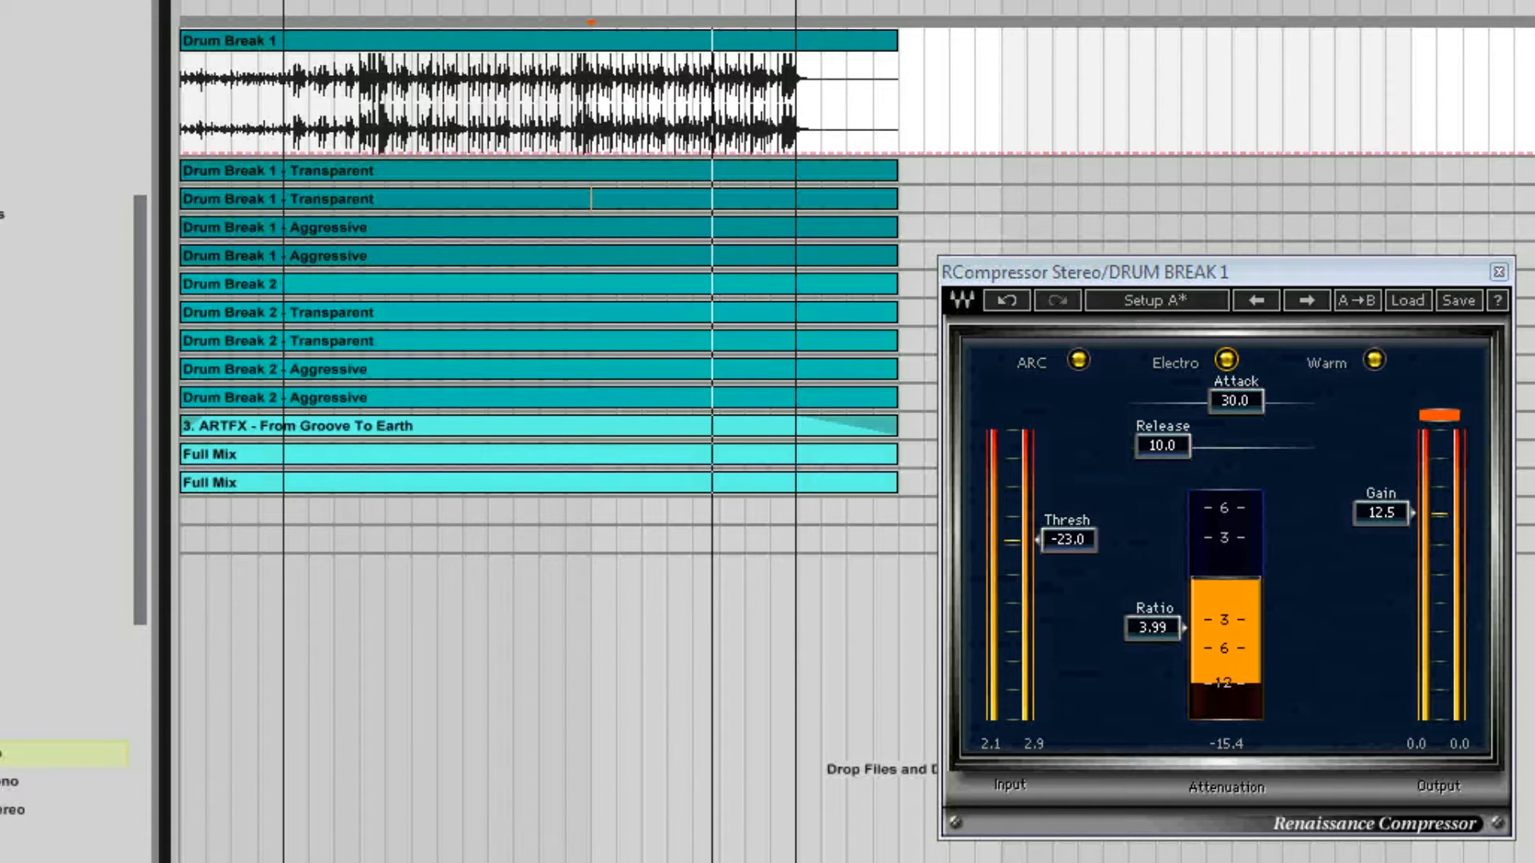
{"action": "left_click_drag", "start_coordinate": [1382, 513], "coordinate": [1384, 516]}
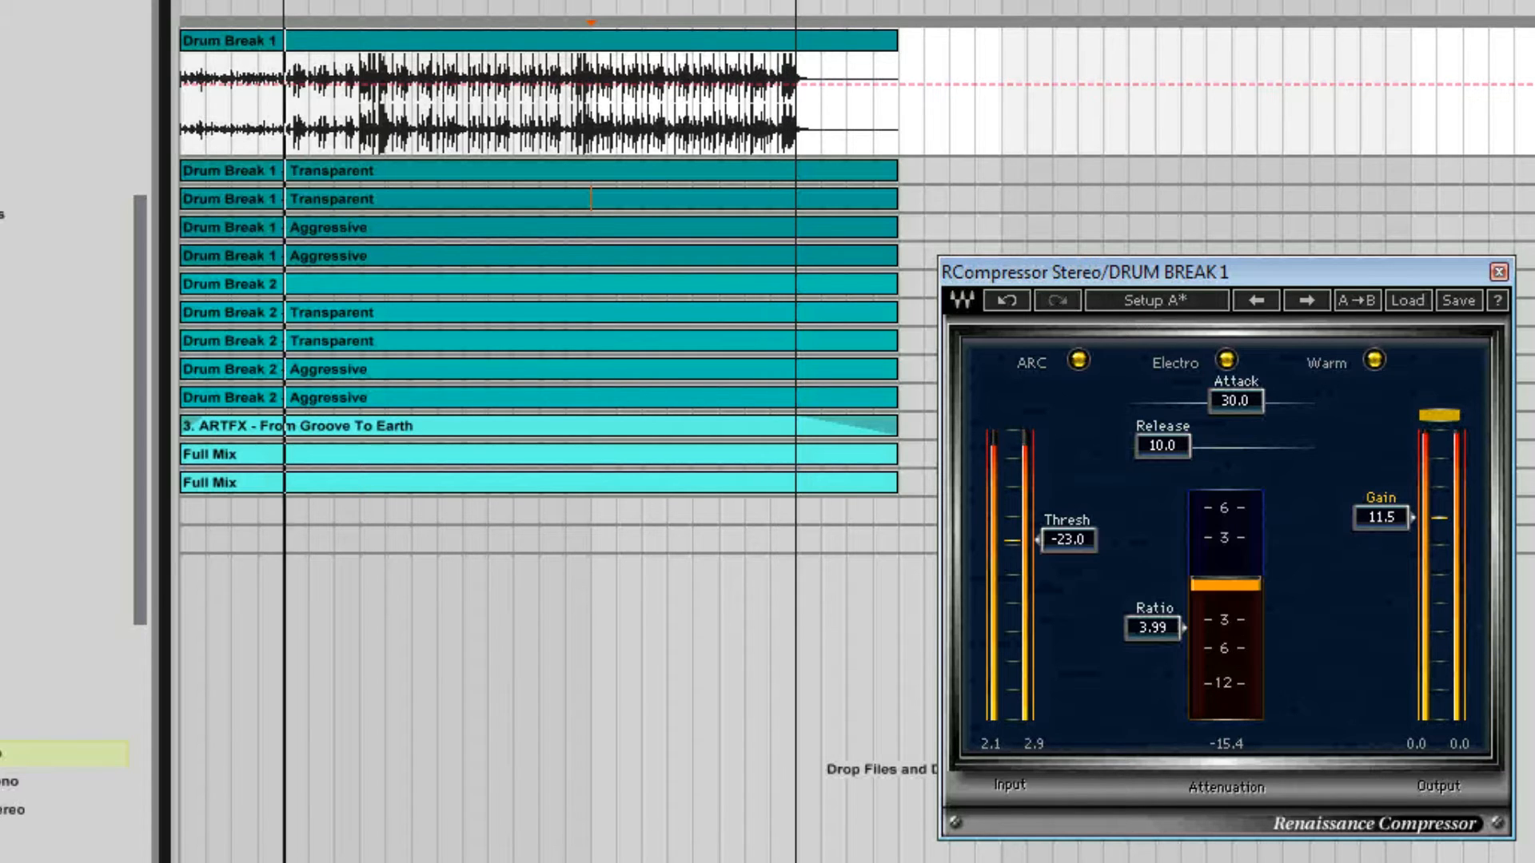
- Place the playback start at bar 9 of Drum Break 1, try a longer release, and set the release to 10
{"action": "left_click", "coordinate": [384, 128]}
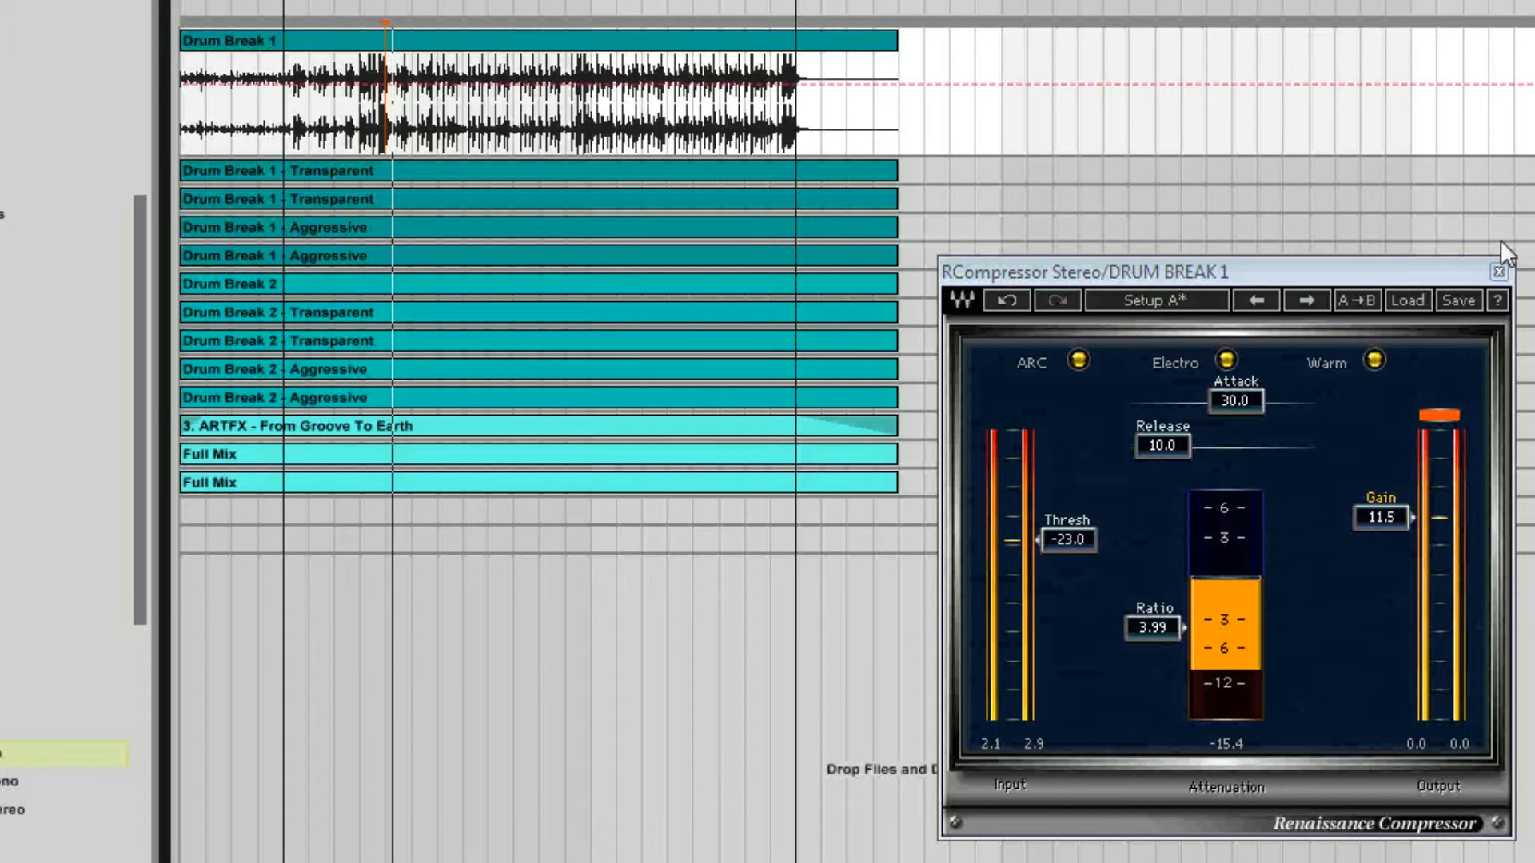
{"action": "mouse_move", "coordinate": [1177, 449]}
{"action": "left_mouse_down"}
{"action": "mouse_move", "coordinate": [1177, 429]}
{"action": "mouse_move", "coordinate": [1169, 446]}
{"action": "mouse_move", "coordinate": [1185, 446]}
{"action": "left_mouse_up"}
{"action": "left_click", "coordinate": [1191, 444]}
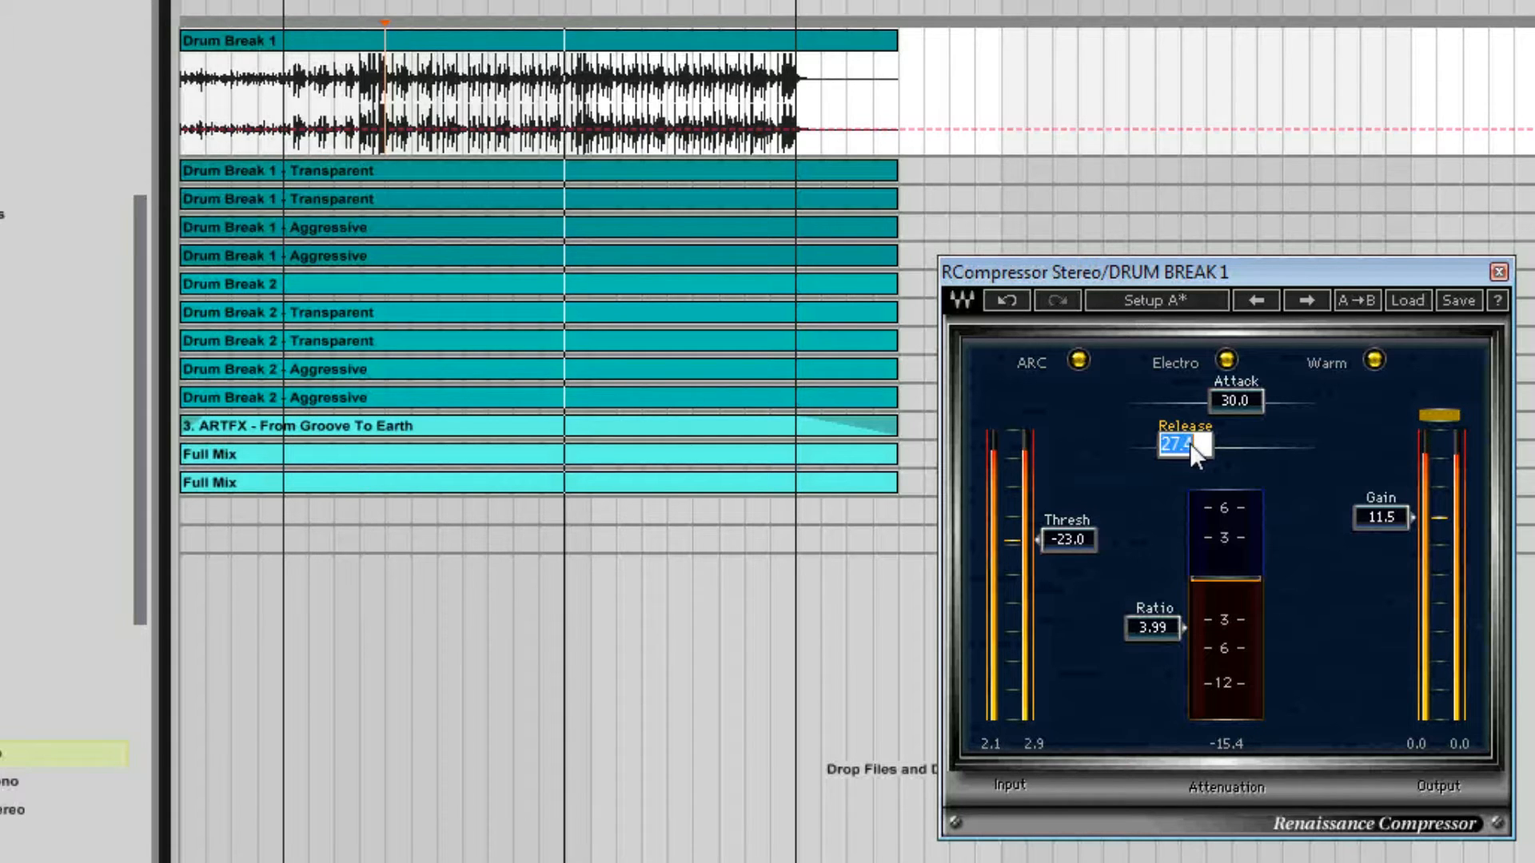
{"action": "type", "text": "10"}
{"action": "key", "text": "Return"}
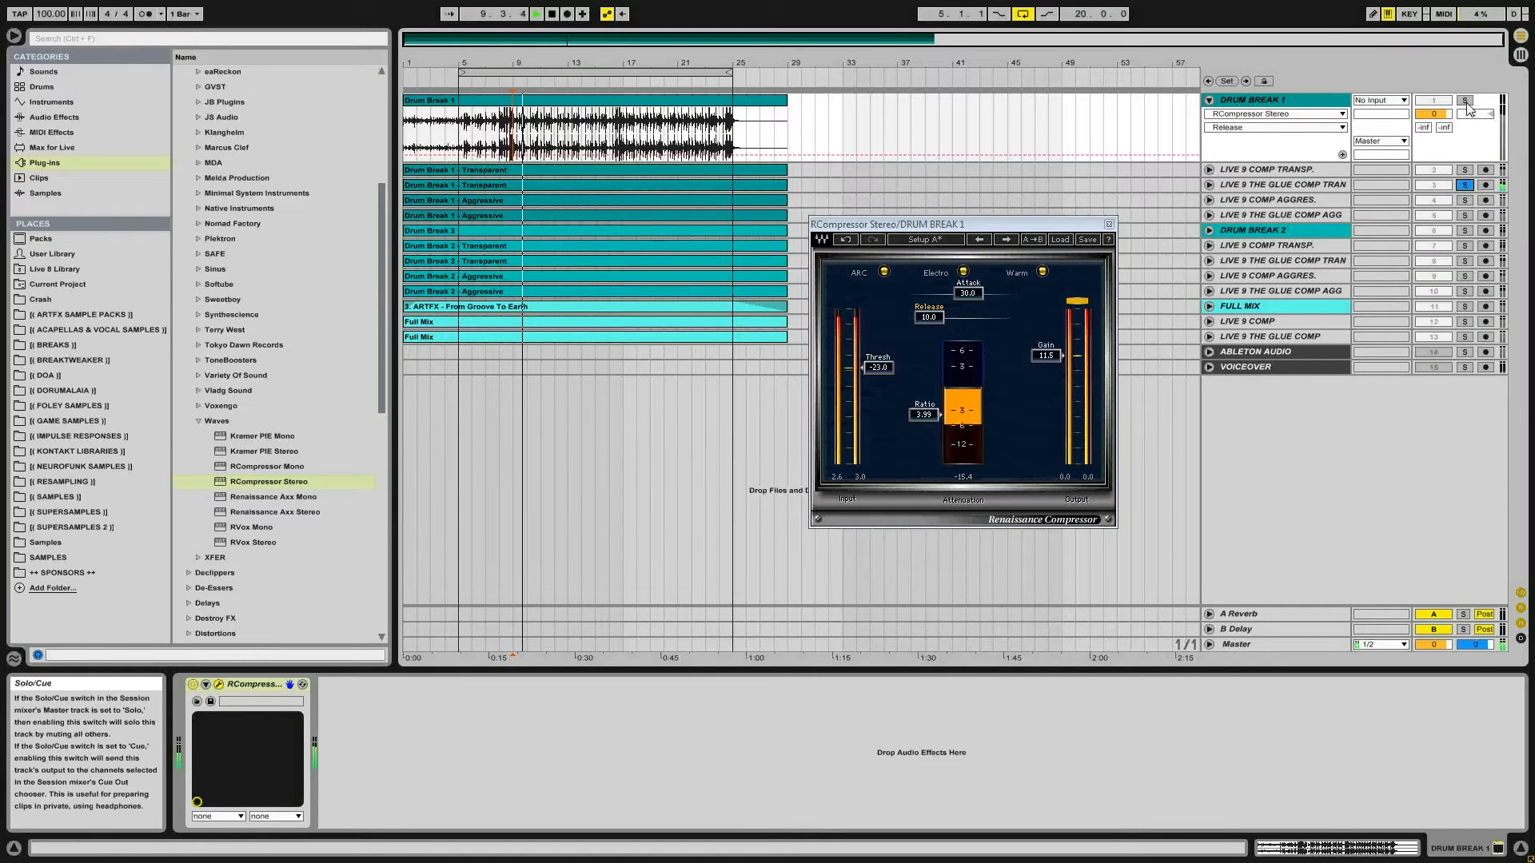
- Replay the break from bar 9, alternating solo between LIVE 9 THE GLUE COMP TRAN and DRUM BREAK 1 to compare them
{"action": "key", "text": "space"}
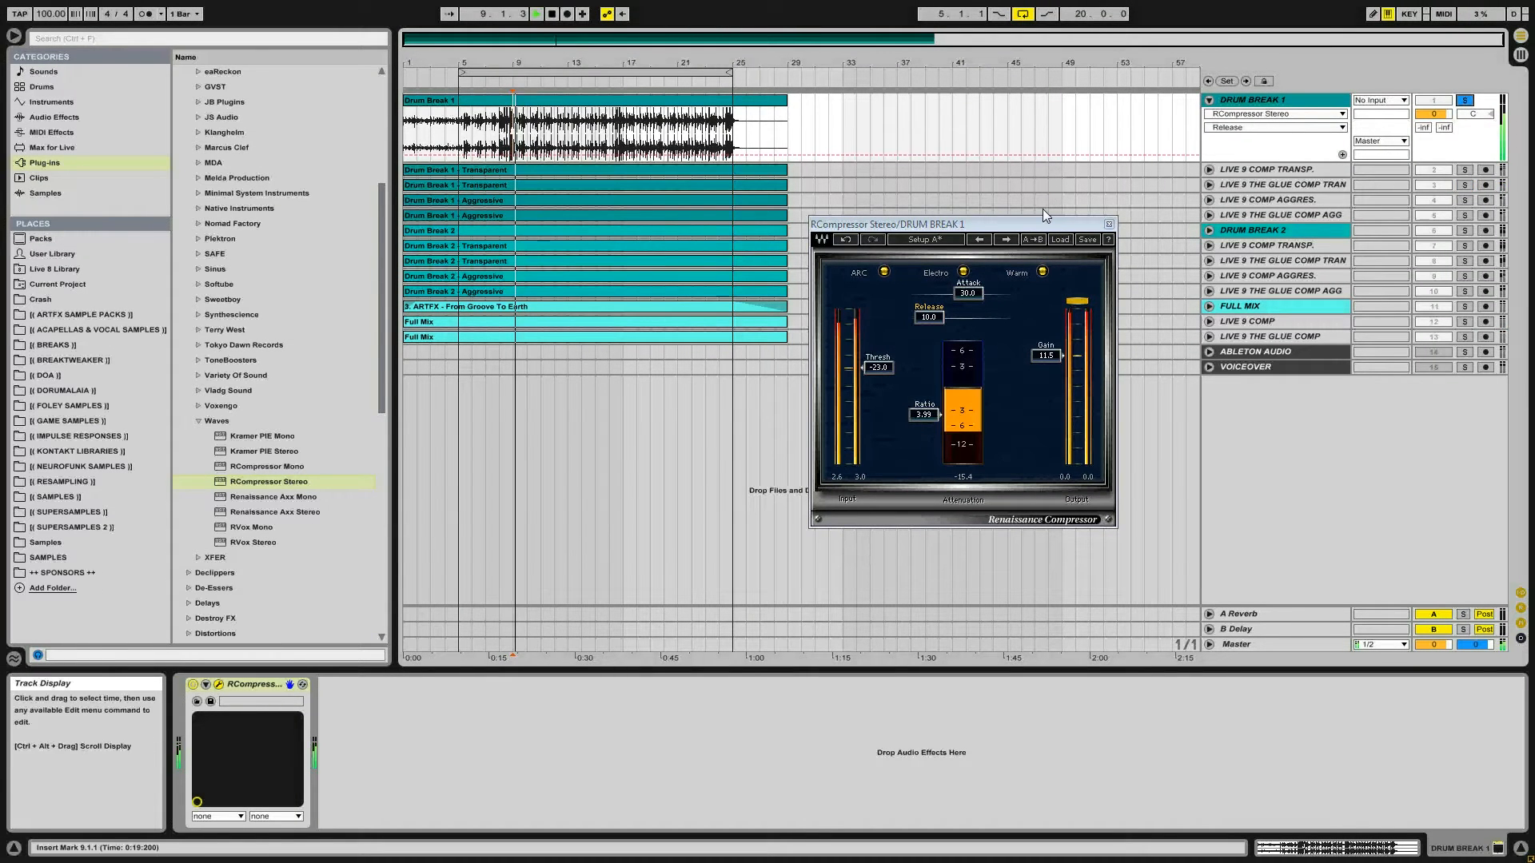
{"action": "key", "text": "space"}
{"action": "key", "text": "space"}
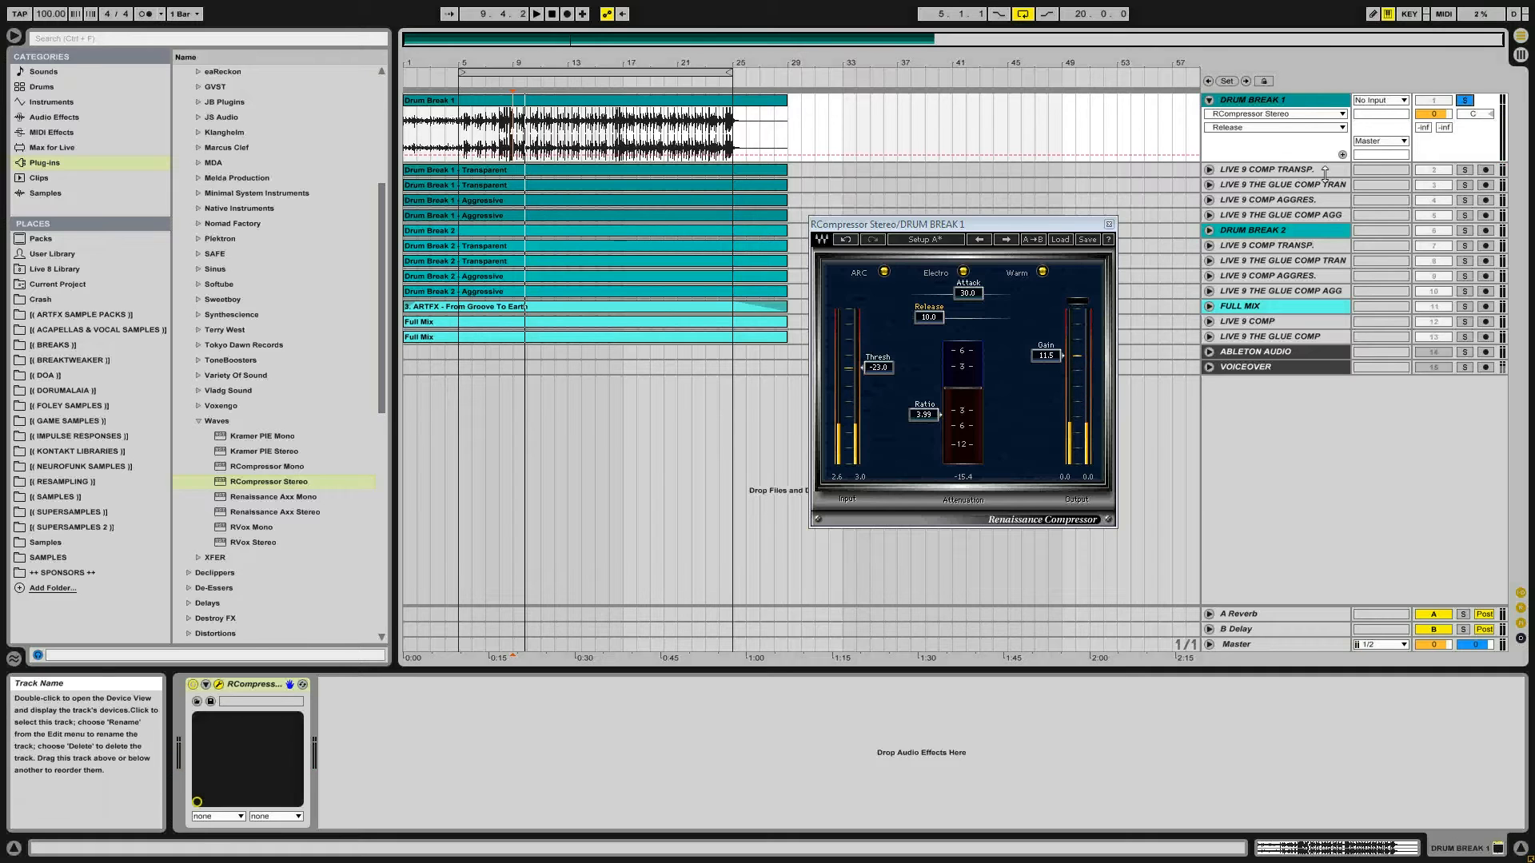
{"action": "key", "text": "space"}
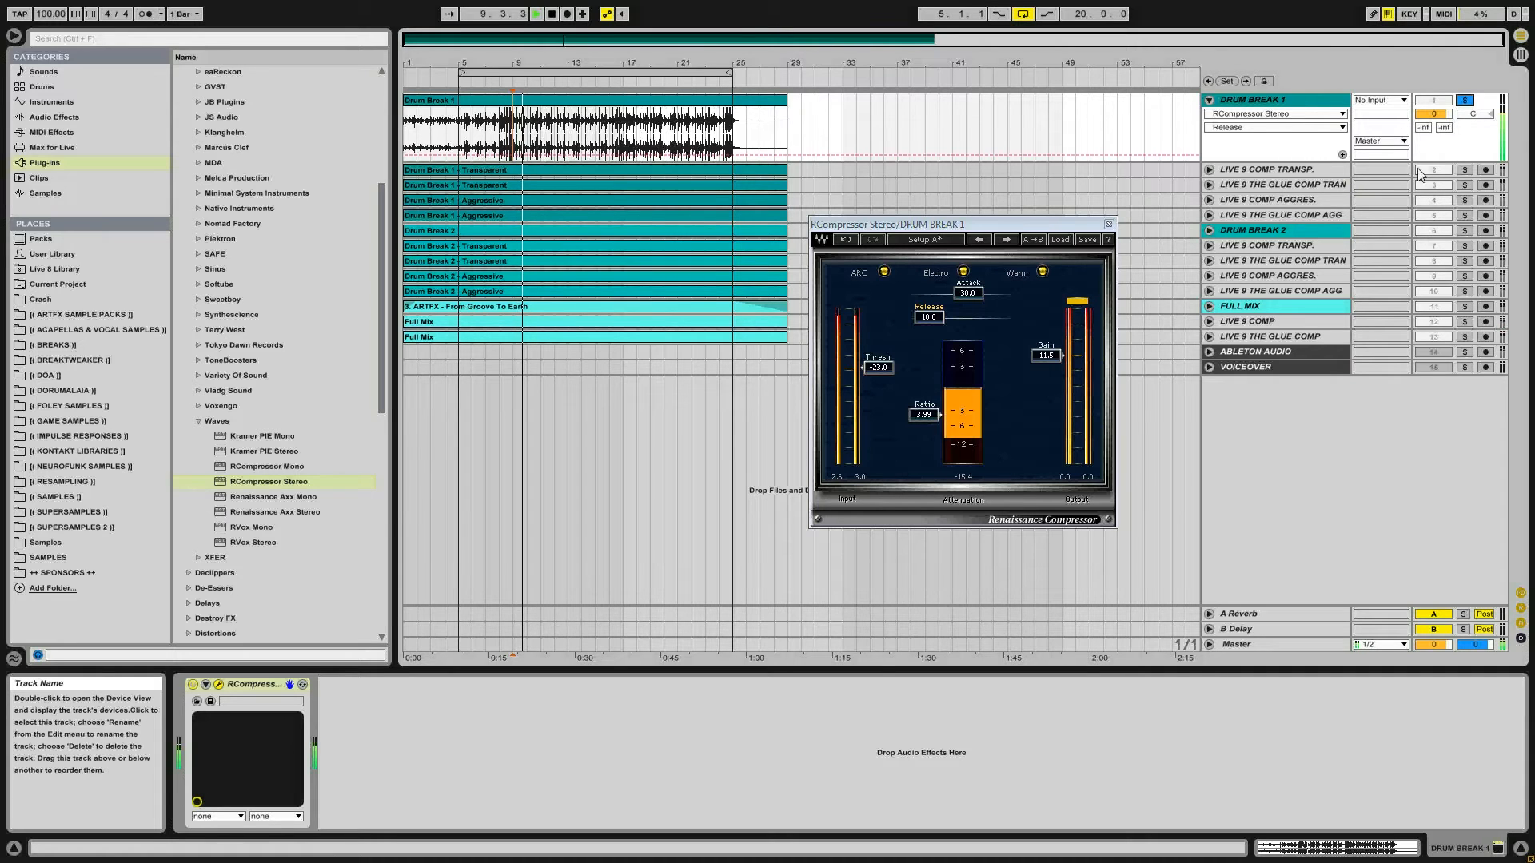
{"action": "left_click", "coordinate": [1465, 184]}
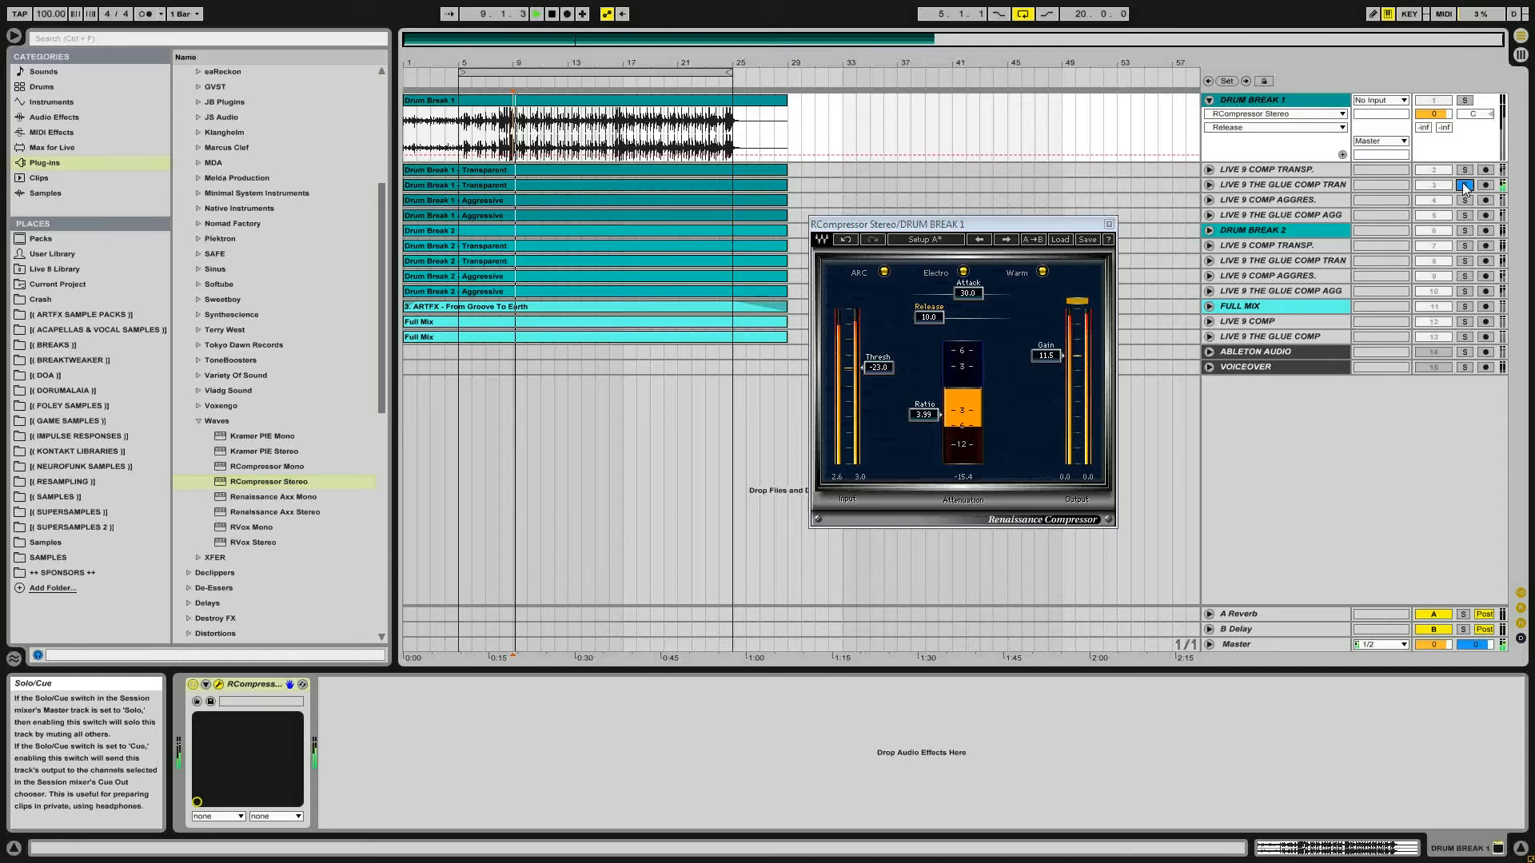
{"action": "left_click", "coordinate": [1465, 101]}
{"action": "key", "text": "space"}
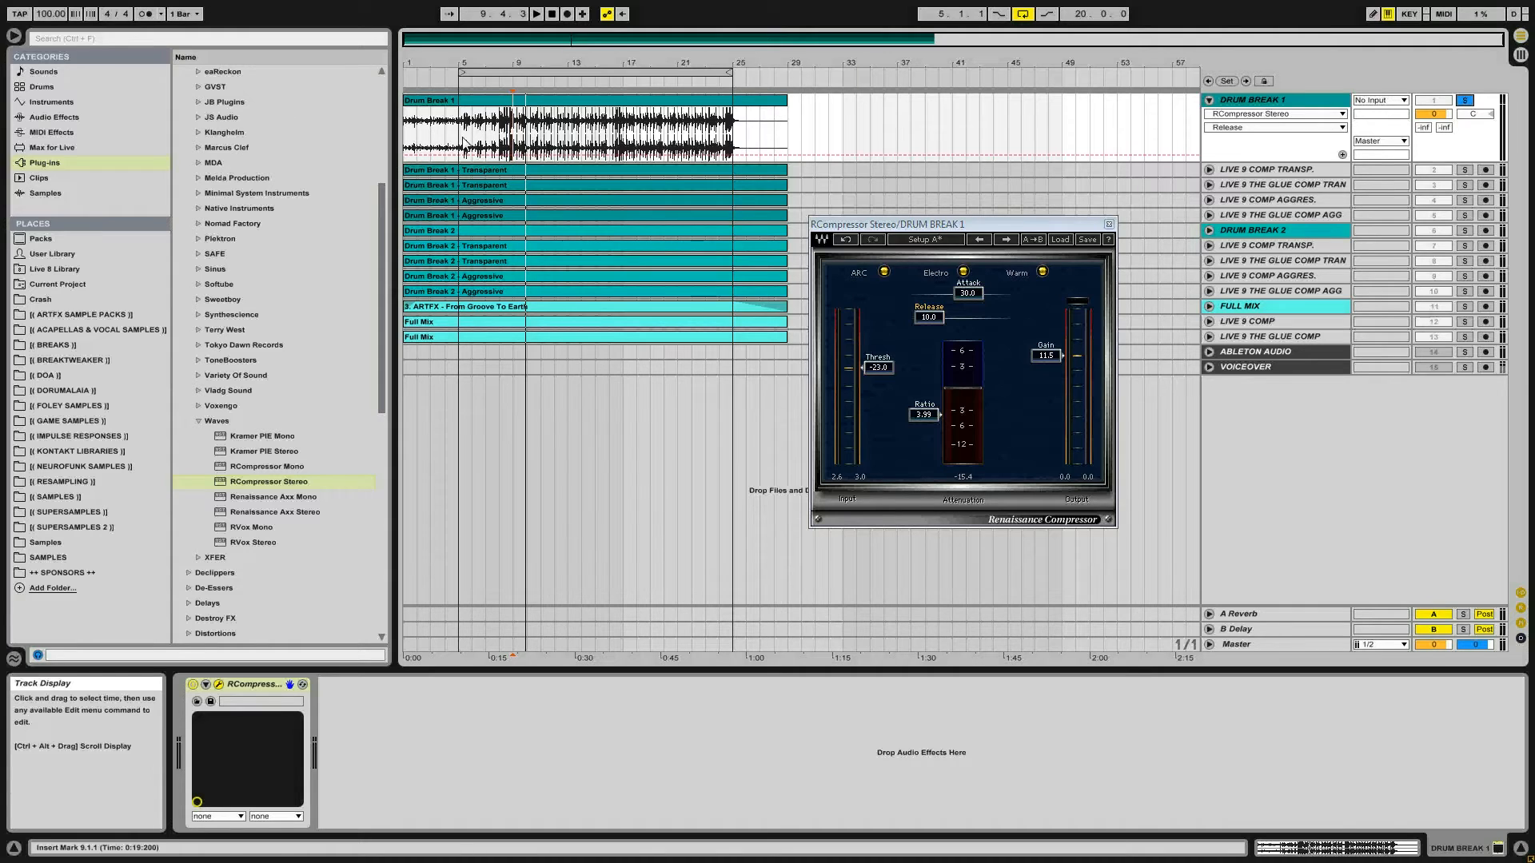
- Play the break, solo the first LIVE 9 COMP TRANSP. track against DRUM BREAK 1, and stop playback
{"action": "key", "text": "space"}
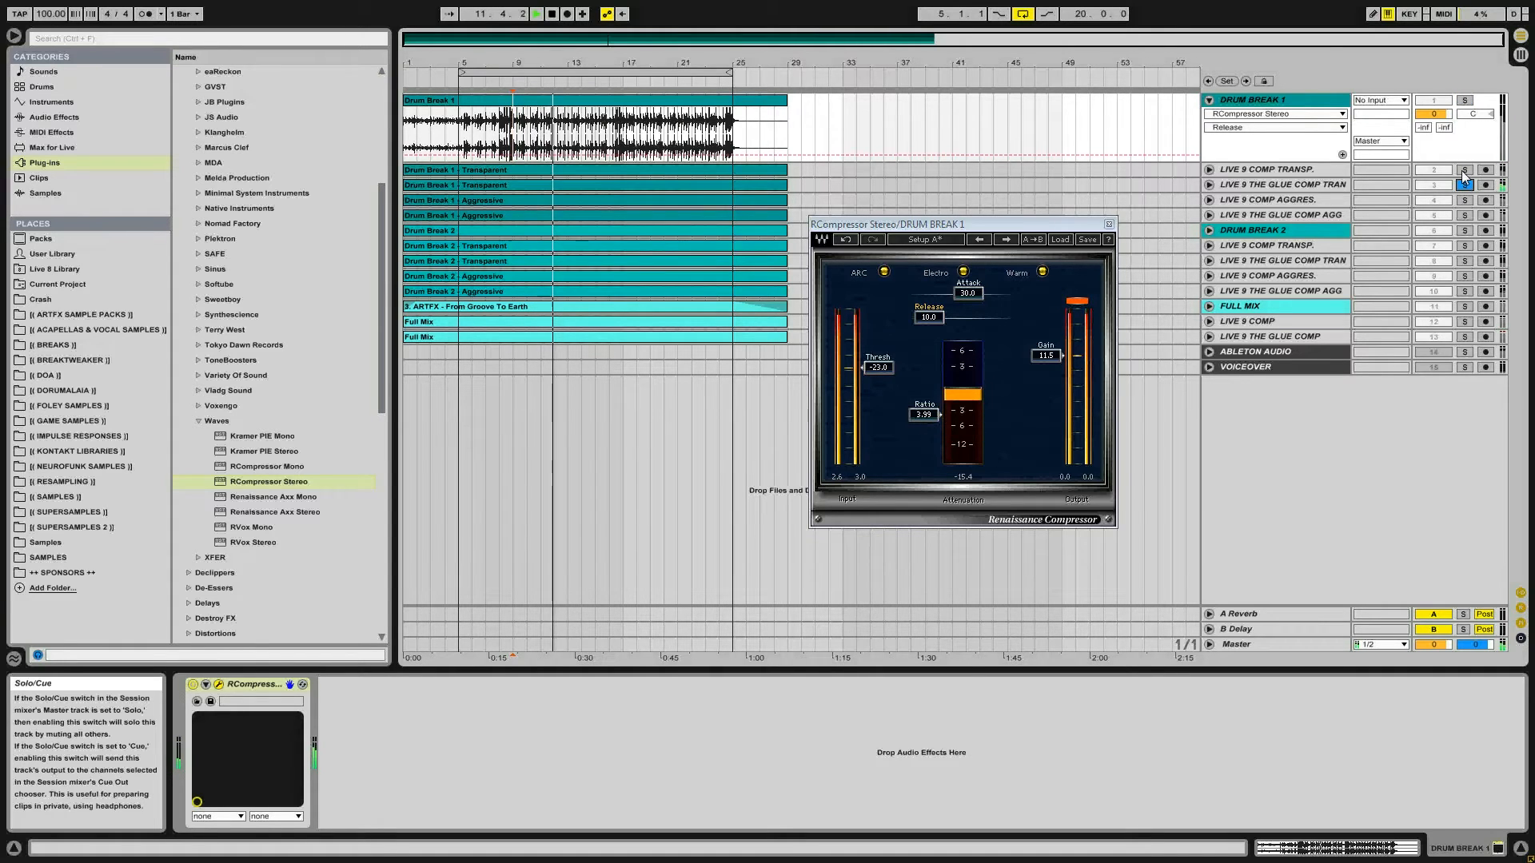
{"action": "left_click", "coordinate": [1463, 170]}
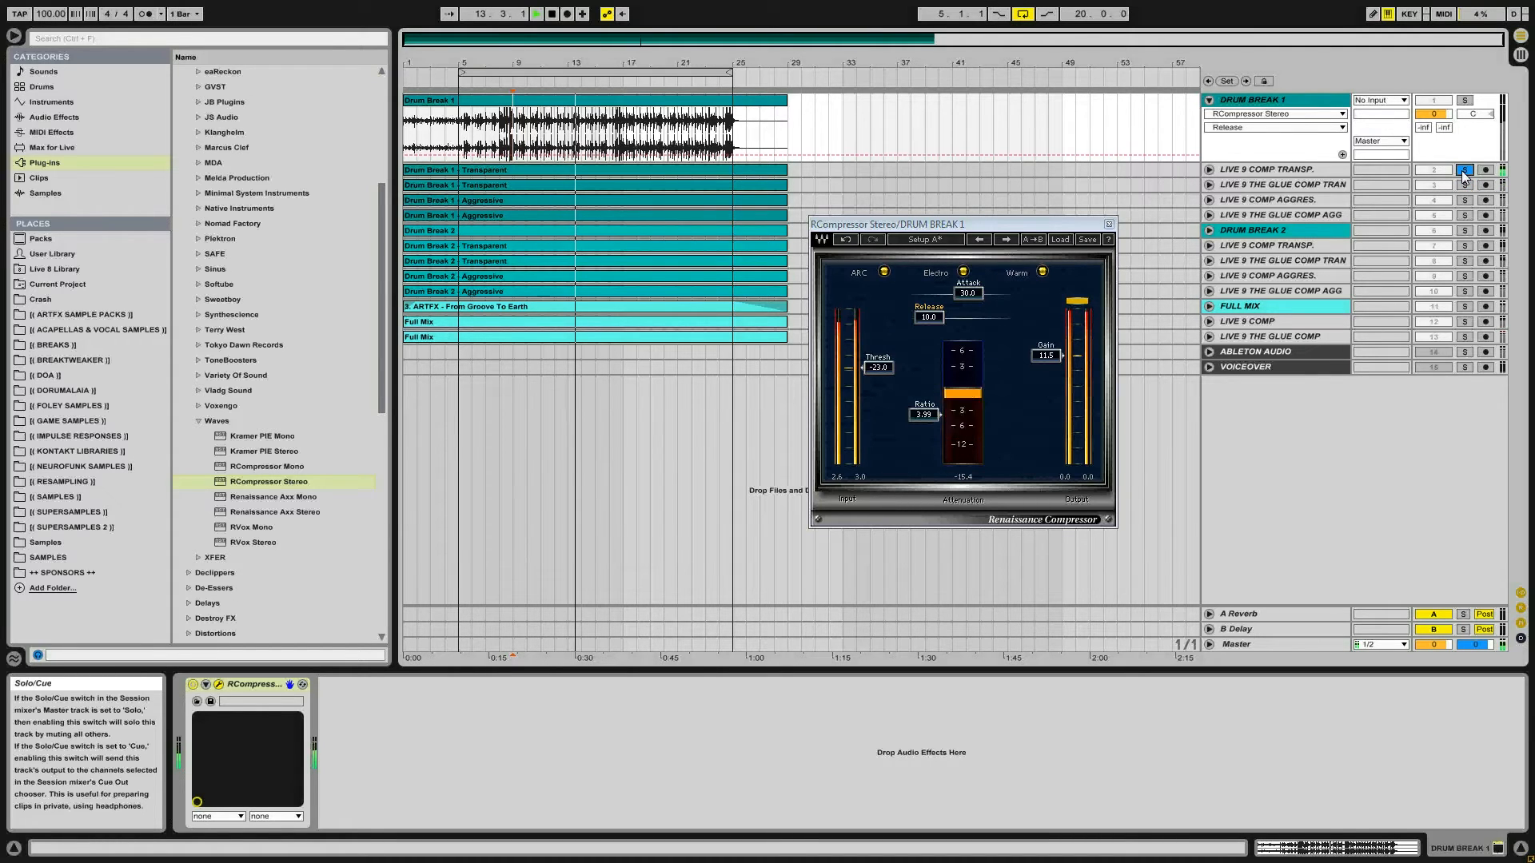
{"action": "left_click", "coordinate": [1465, 100]}
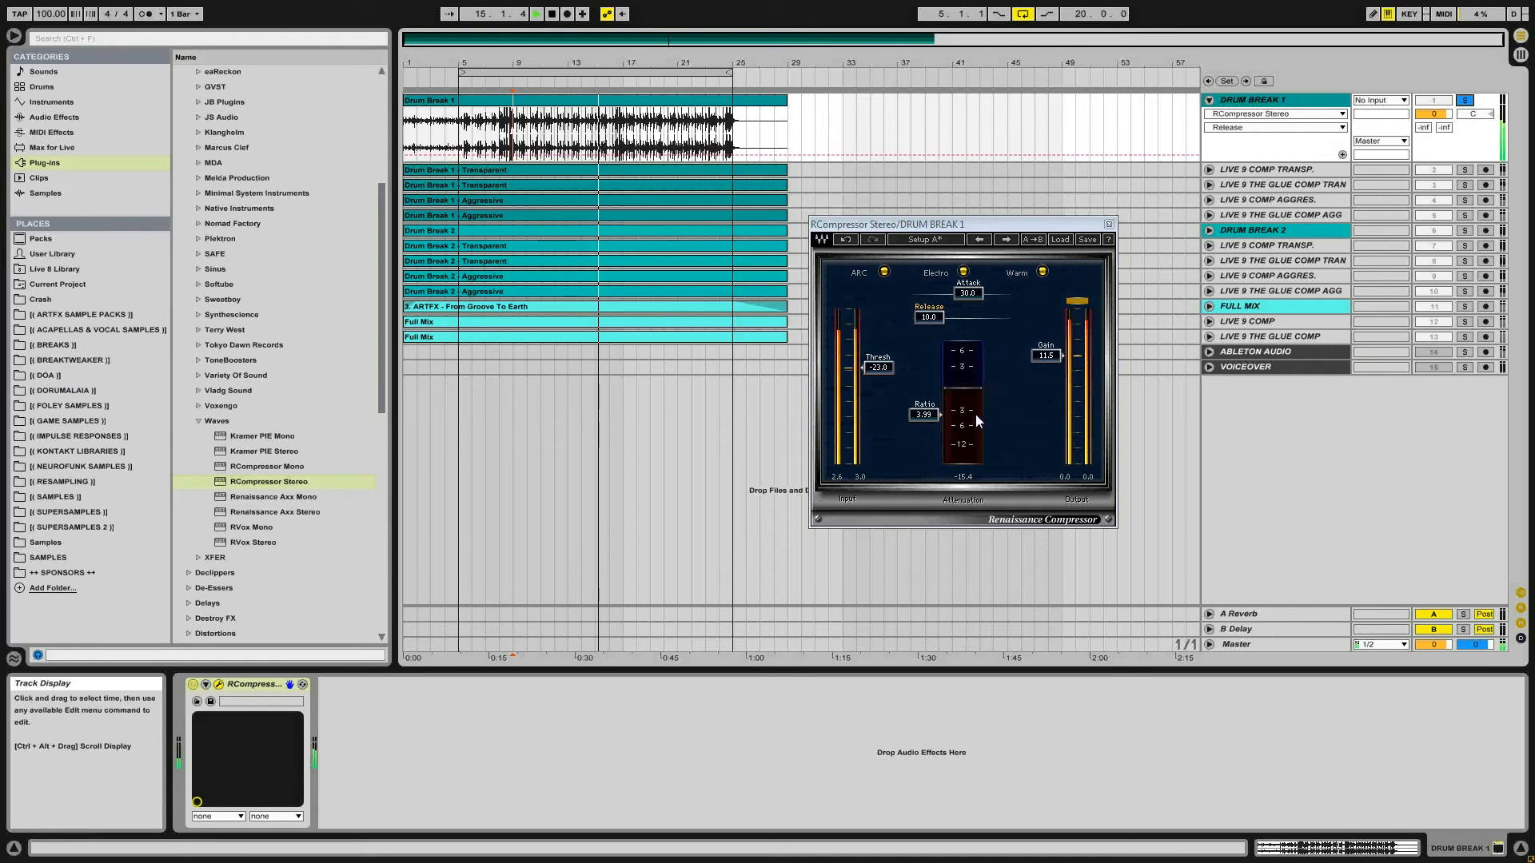
{"action": "key", "text": "space"}
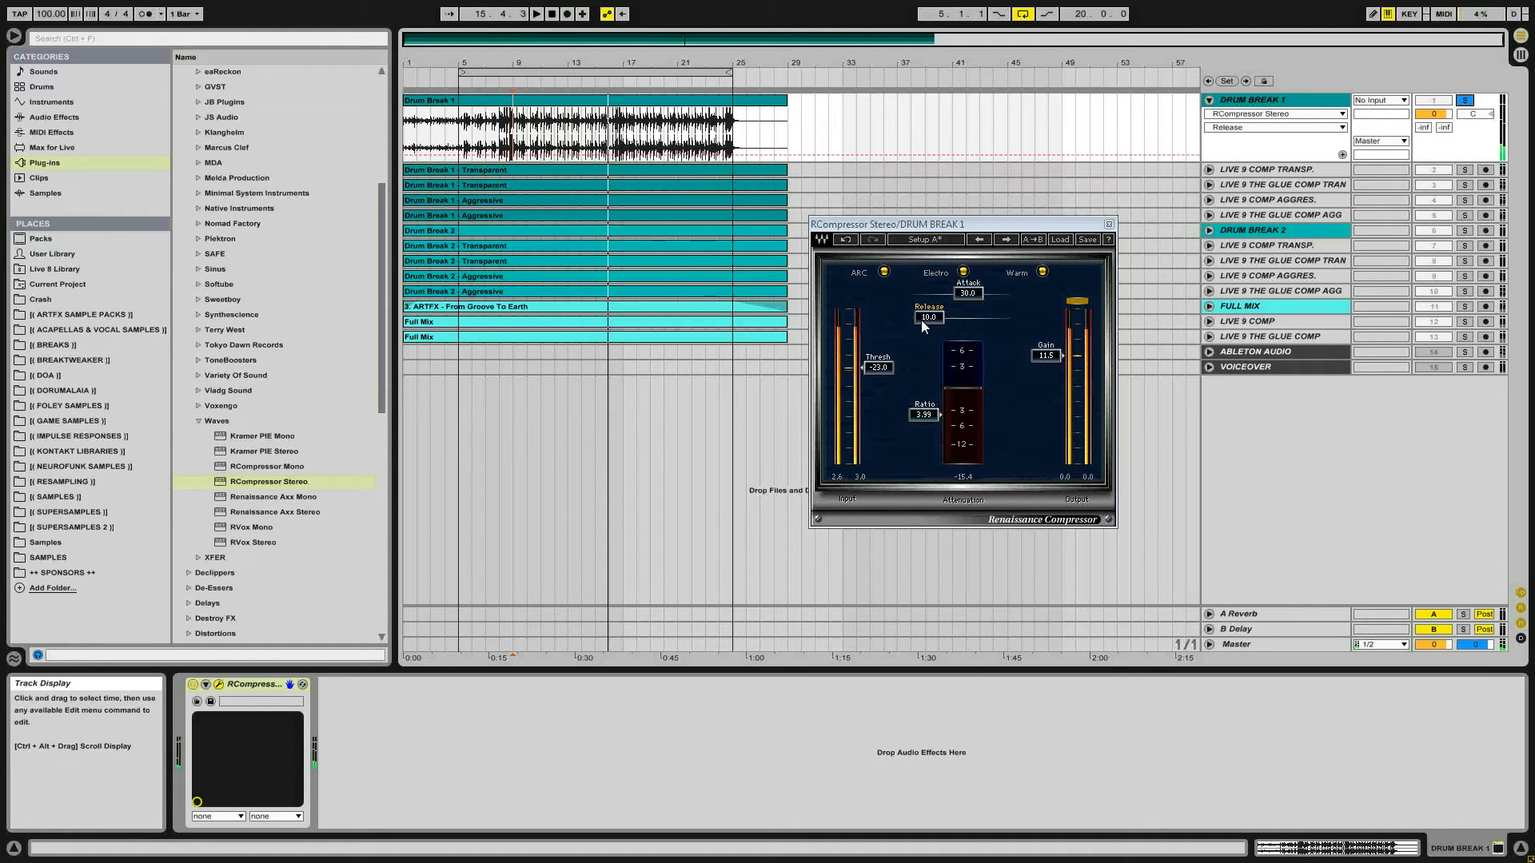
- Audition release values of 40.1 and 700 against LIVE 9 THE GLUE COMP TRAN, and restore the release to 10
{"action": "left_click_drag", "start_coordinate": [930, 318], "coordinate": [932, 318]}
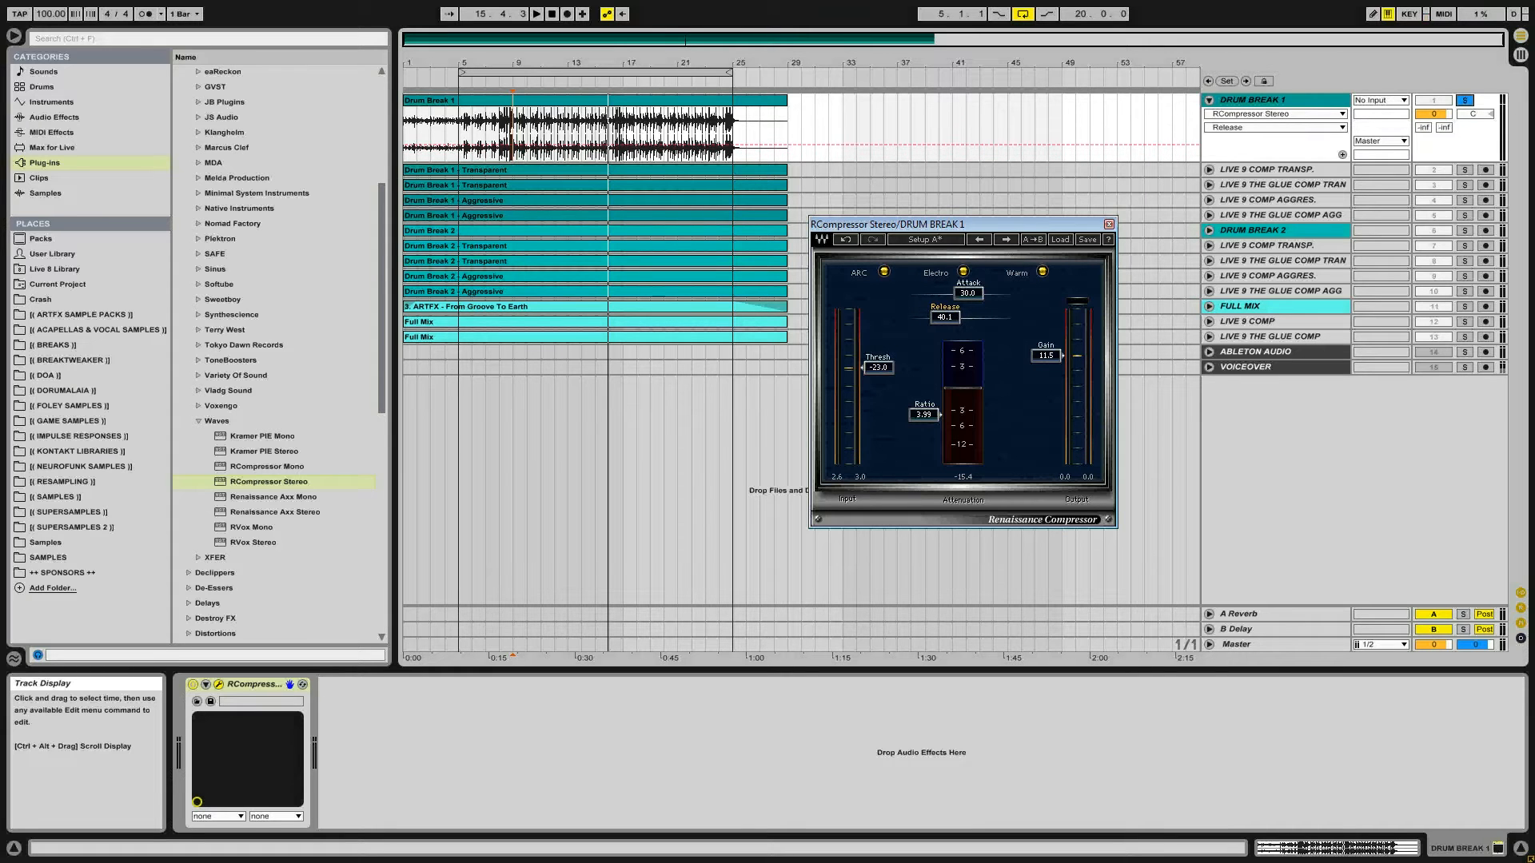
{"action": "key", "text": "space"}
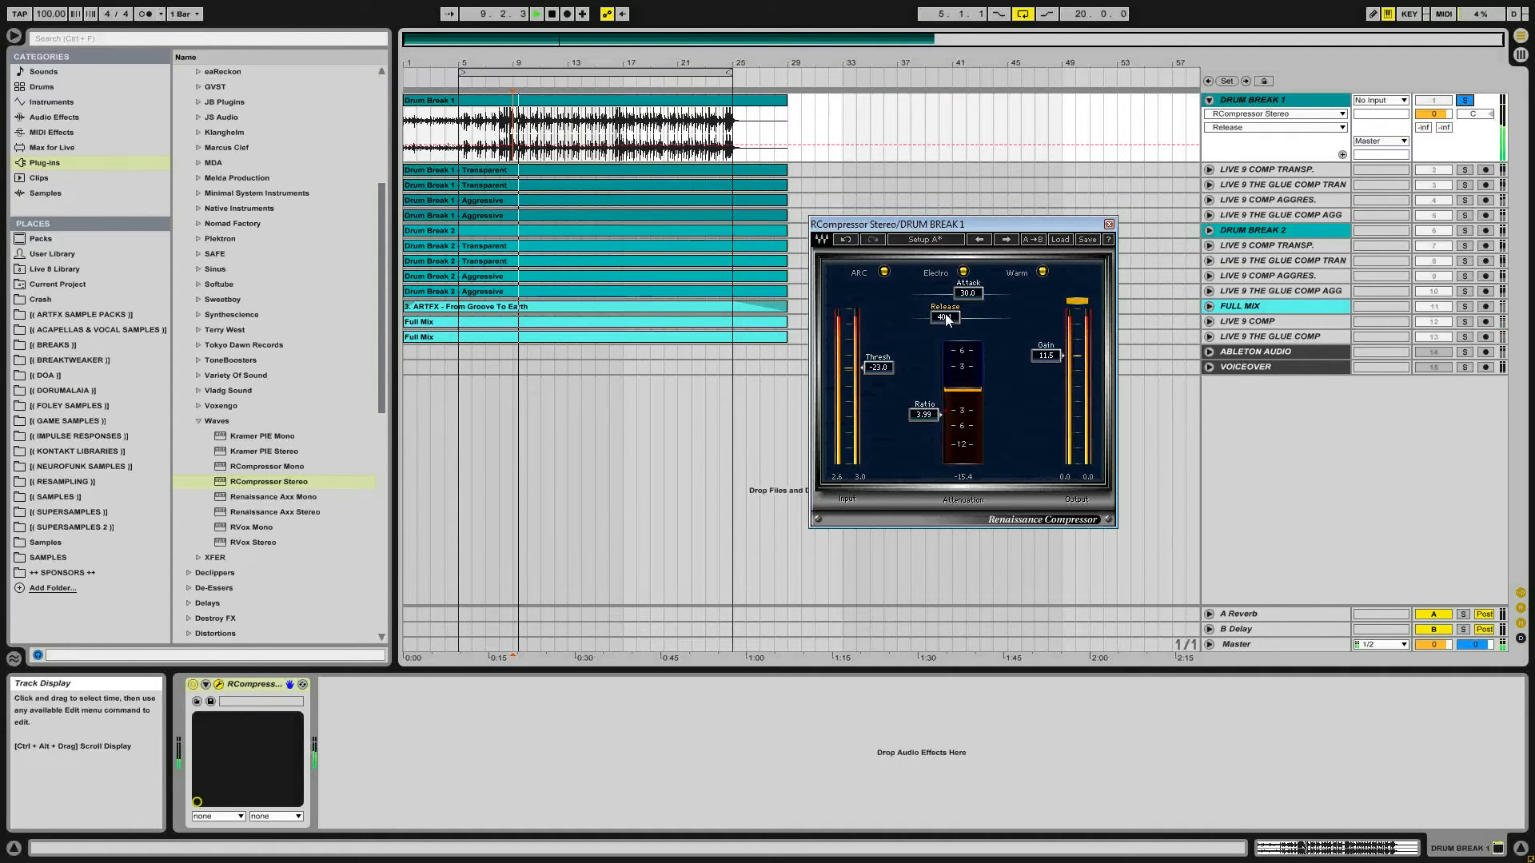
{"action": "left_click_drag", "start_coordinate": [944, 318], "coordinate": [982, 317]}
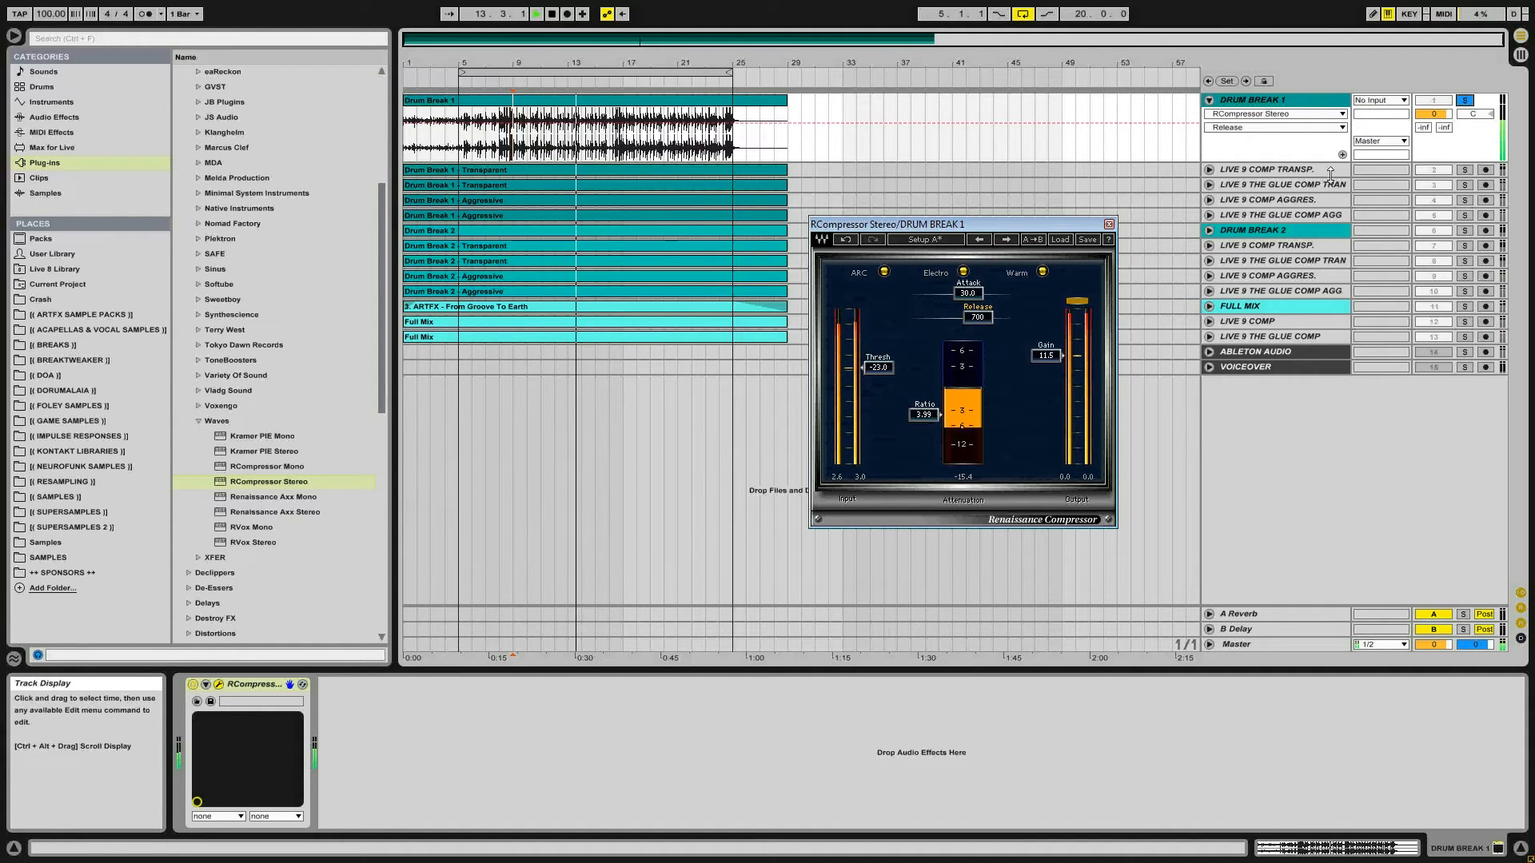
{"action": "left_click", "coordinate": [1466, 187]}
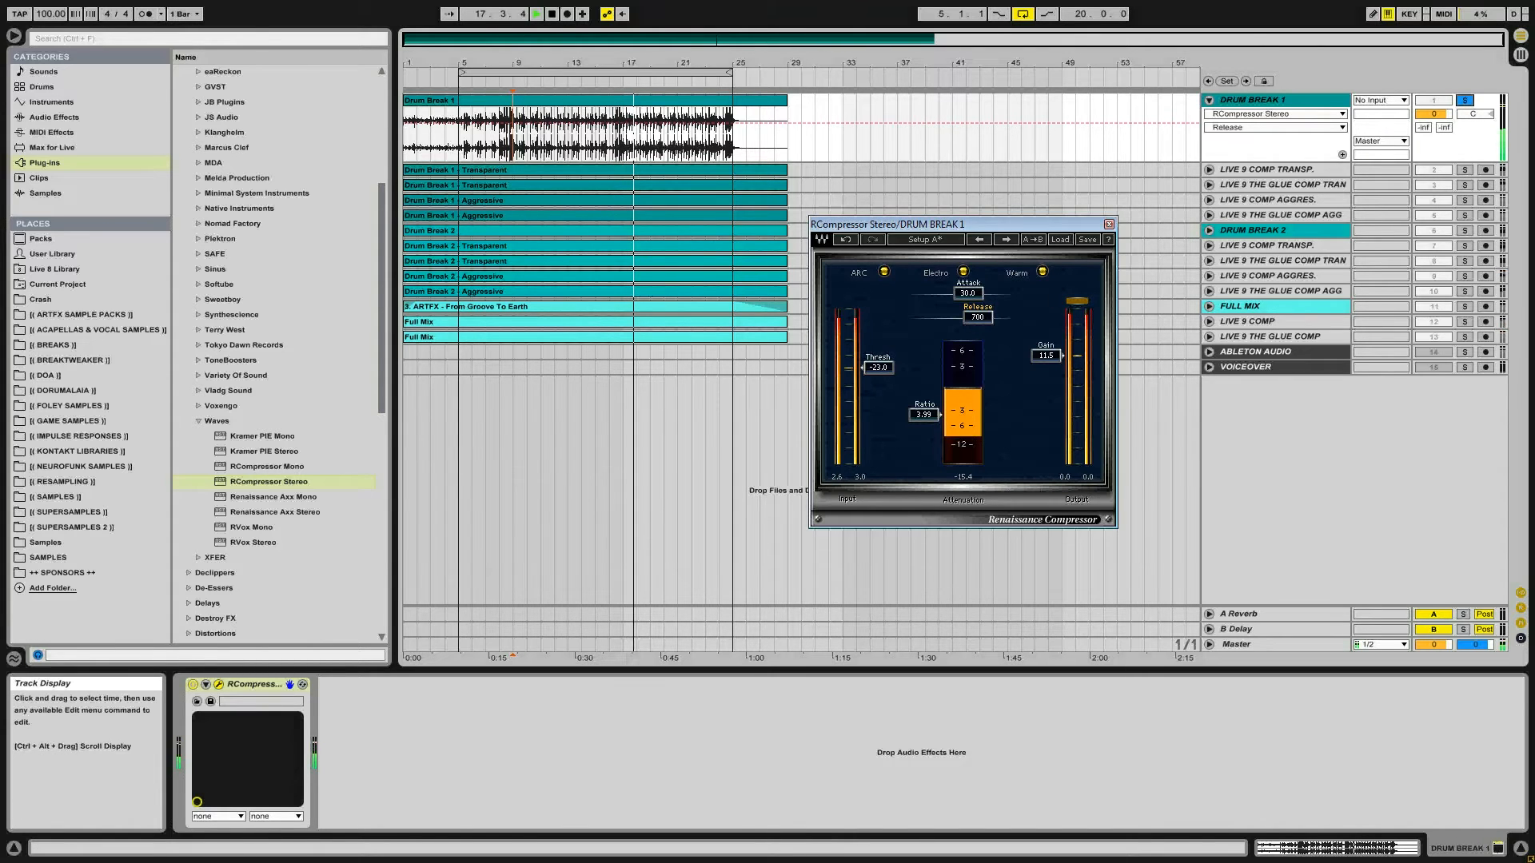
{"action": "left_click_drag", "start_coordinate": [977, 317], "coordinate": [917, 321]}
{"action": "left_click", "coordinate": [921, 318]}
{"action": "key", "text": "Return"}
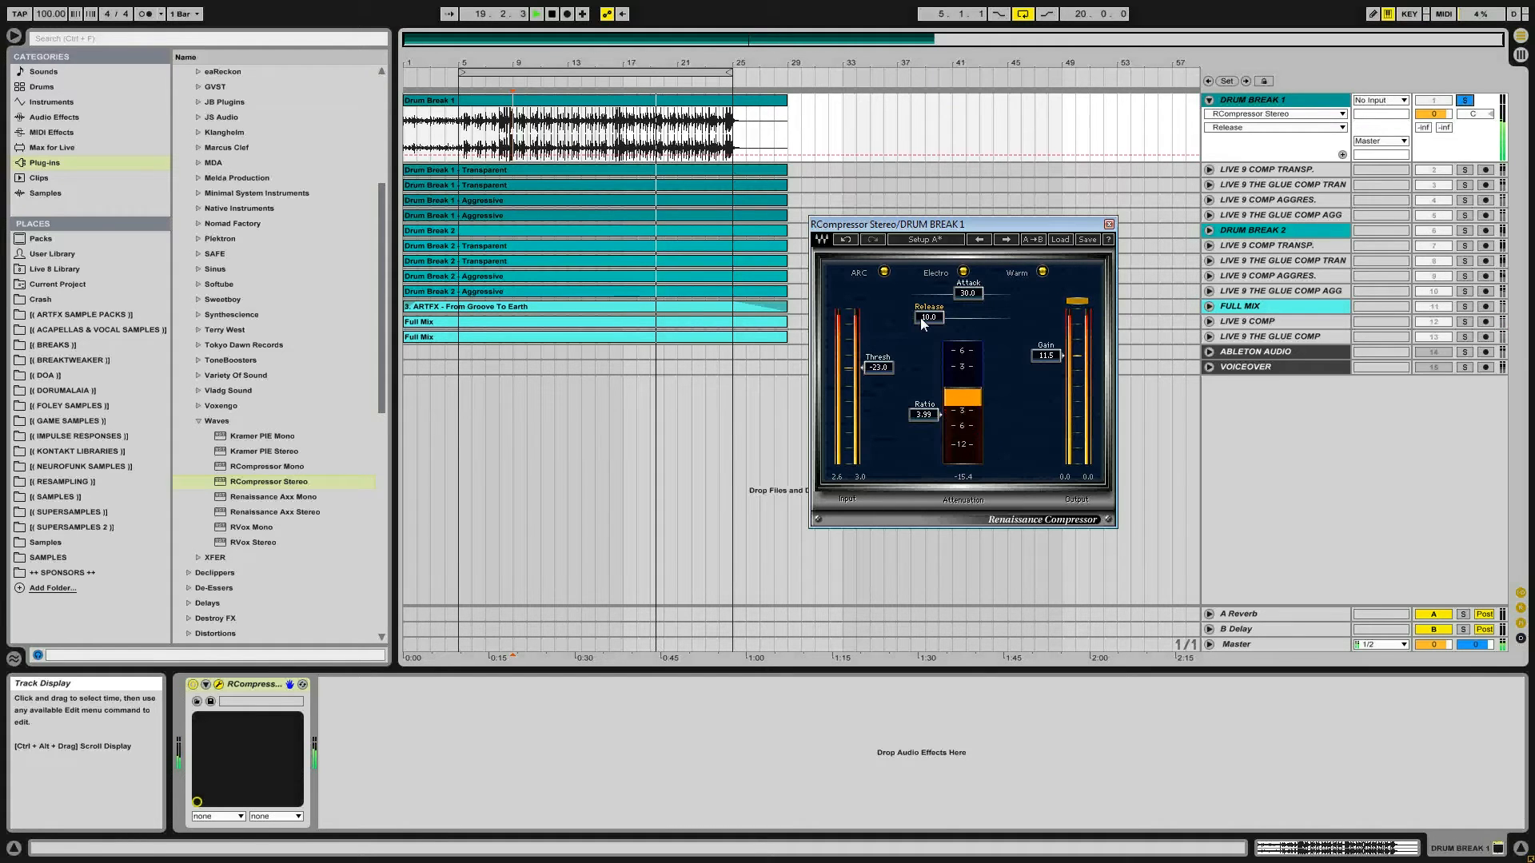
- Solo the transparent Glue and Live 9 compressor tracks in turn against DRUM BREAK 1, ending on DRUM BREAK 1
{"action": "left_click", "coordinate": [1465, 185]}
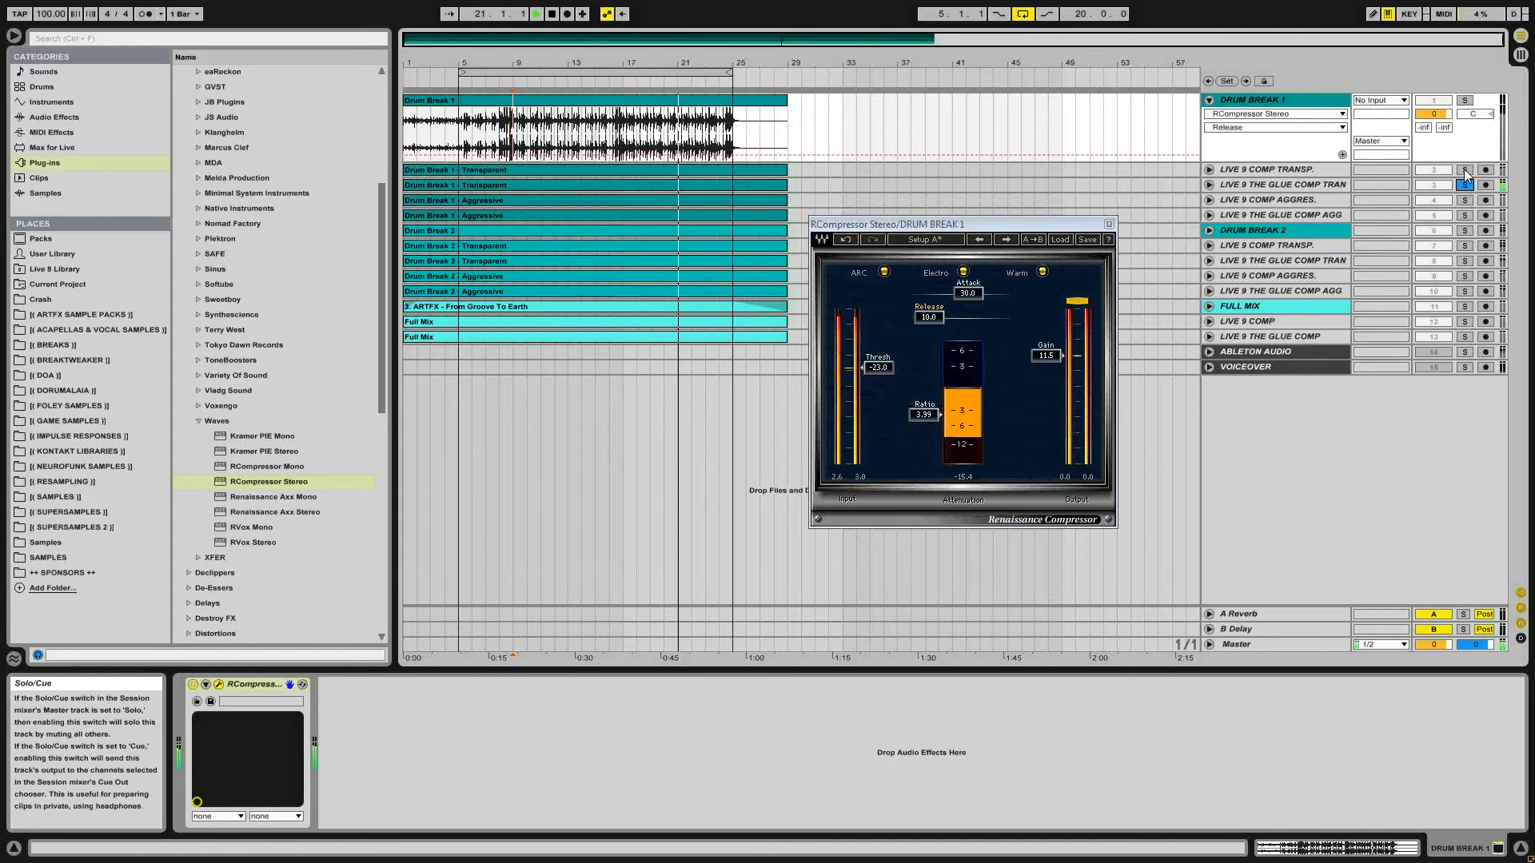
{"action": "left_click", "coordinate": [1466, 100]}
{"action": "left_click", "coordinate": [1465, 169]}
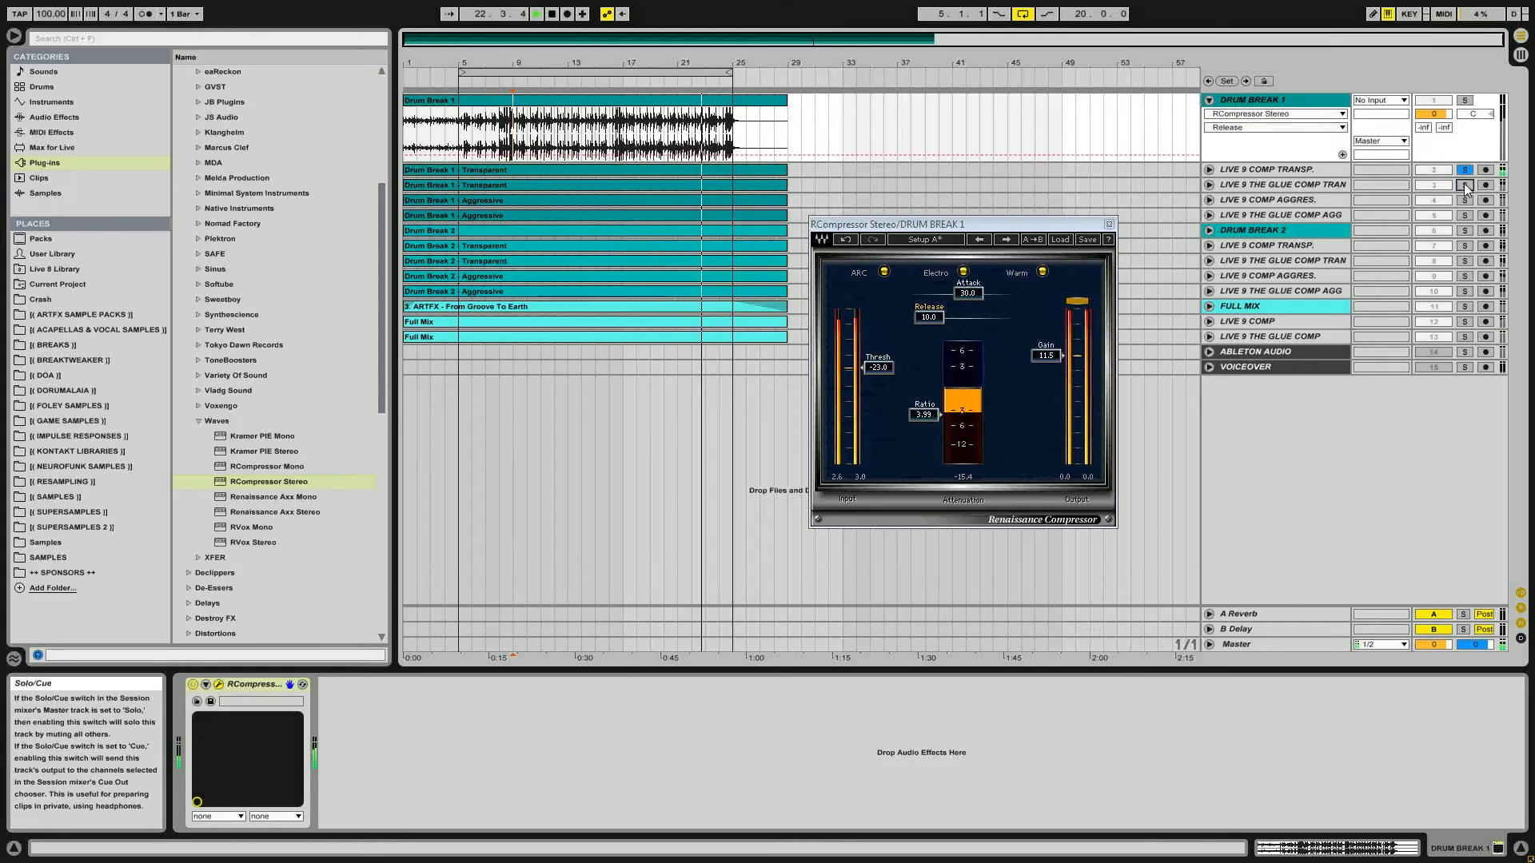
{"action": "left_click", "coordinate": [1465, 100]}
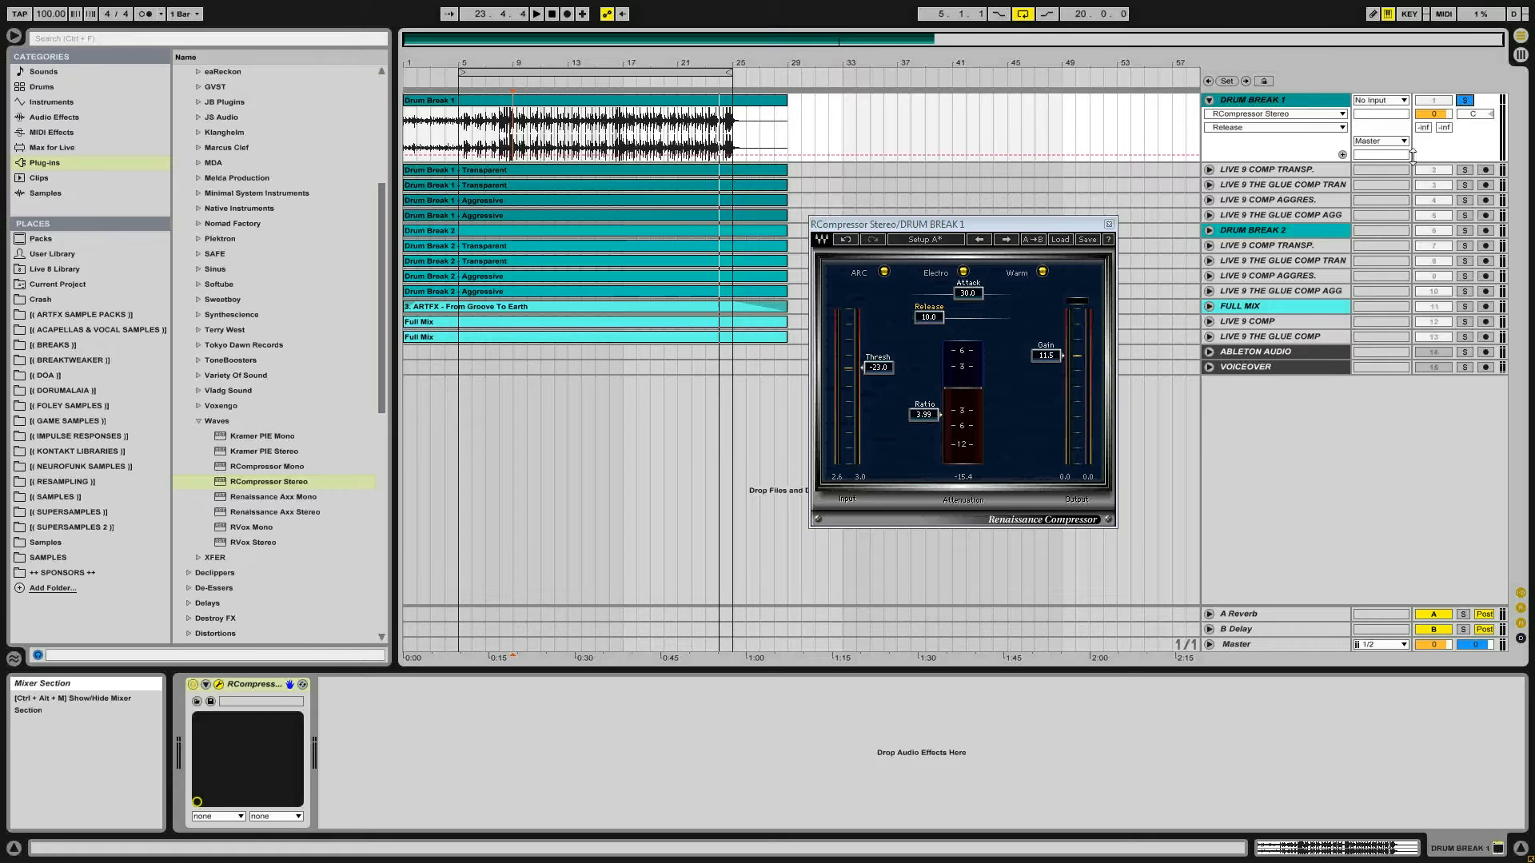
- Select LIVE 9 THE GLUE COMP TRAN and DRUM BREAK 1 alternately to check their devices, ending on DRUM BREAK 1
{"action": "left_click", "coordinate": [1291, 186]}
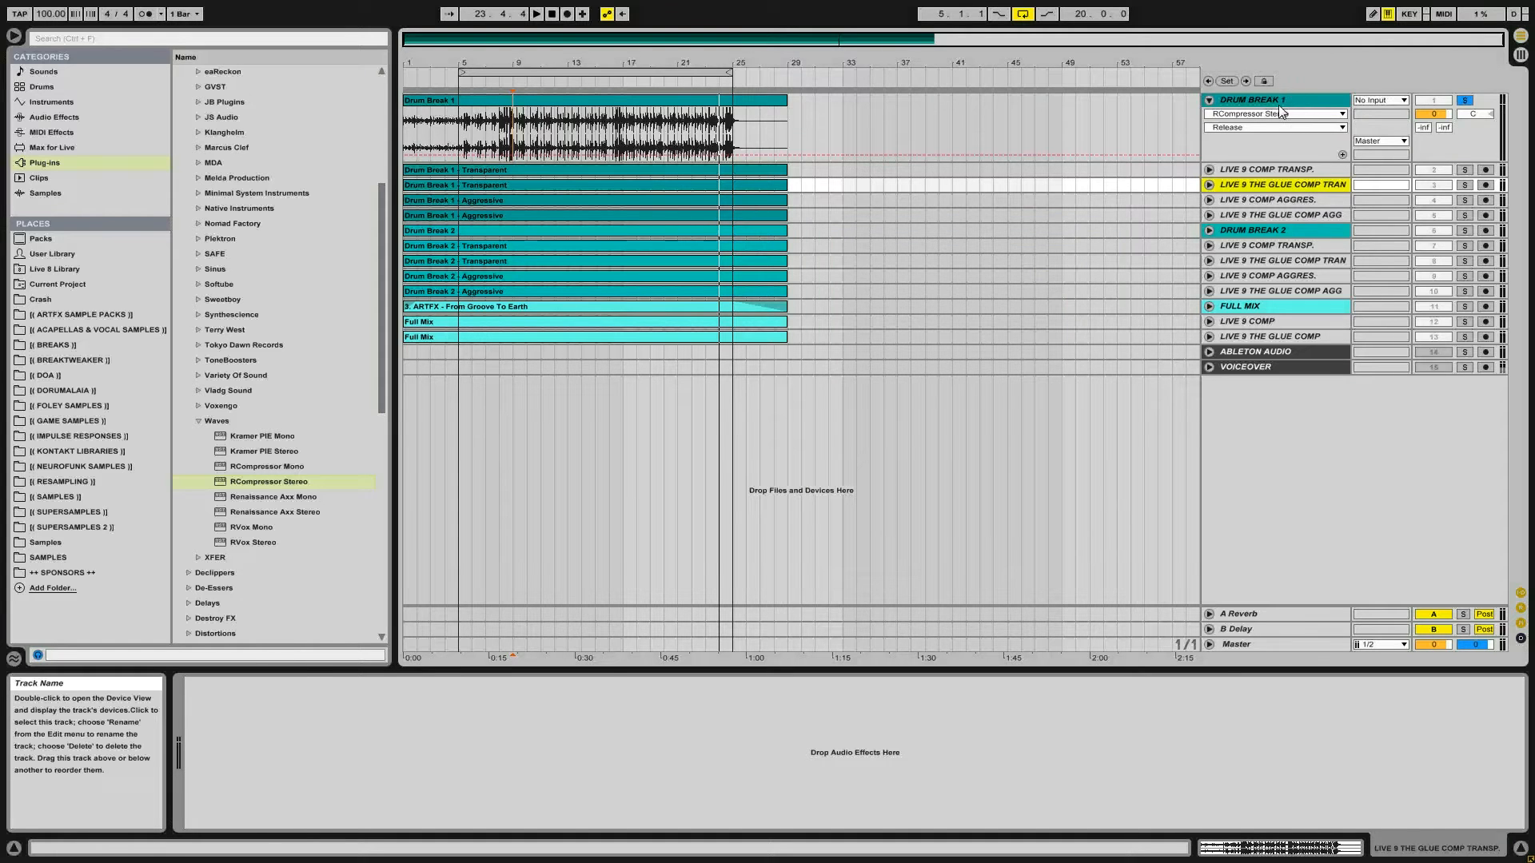
{"action": "left_click", "coordinate": [1252, 100]}
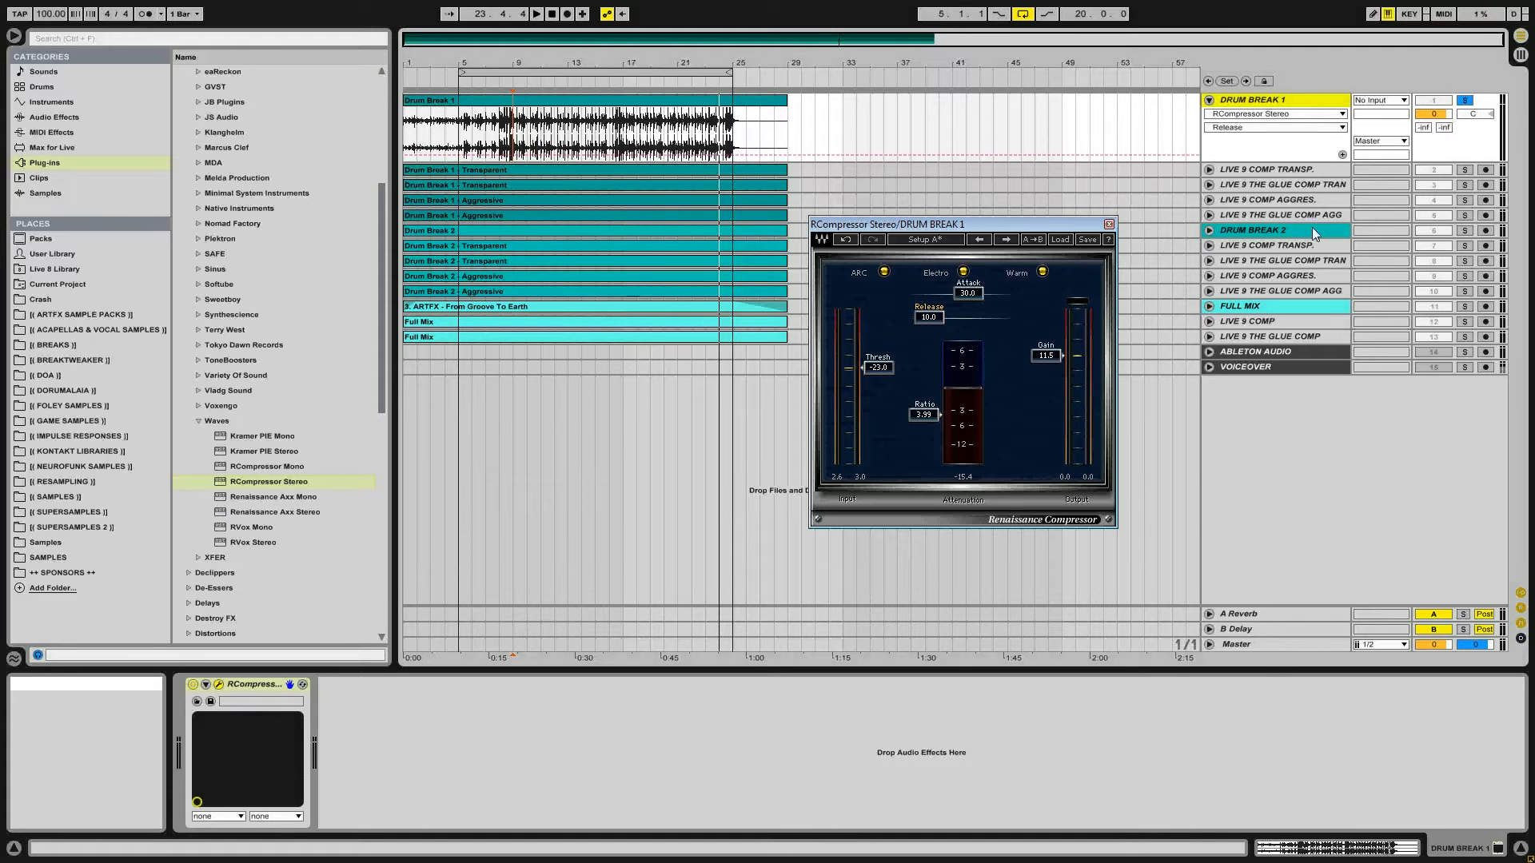
{"action": "left_click", "coordinate": [1312, 183]}
{"action": "left_click", "coordinate": [1297, 103]}
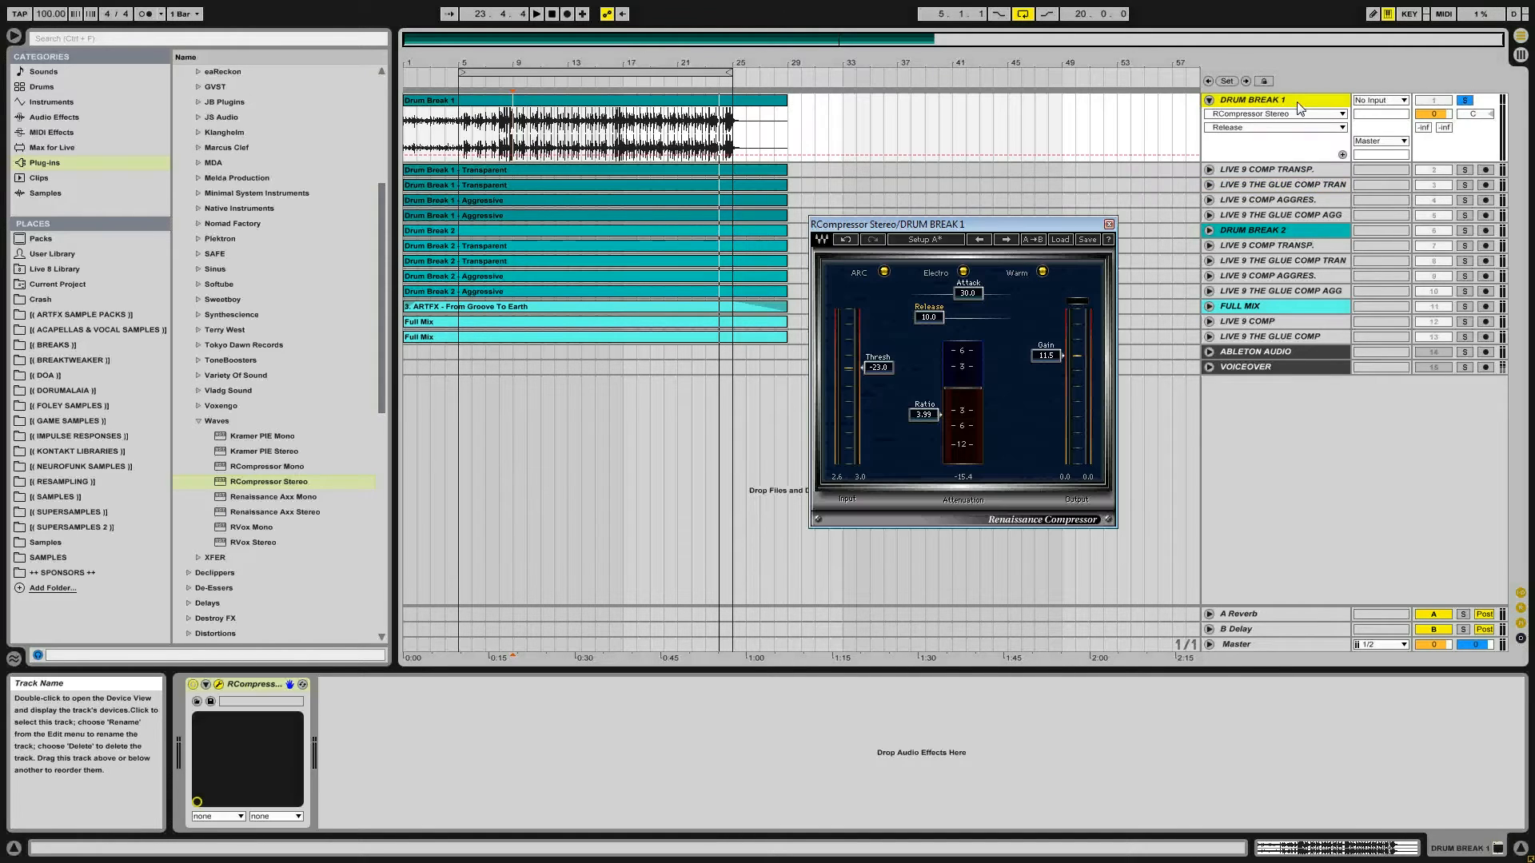
- Play DRUM BREAK 1, switch the compressor from Electro to Opto, and turn the RCompressor device off
{"action": "key", "text": "space"}
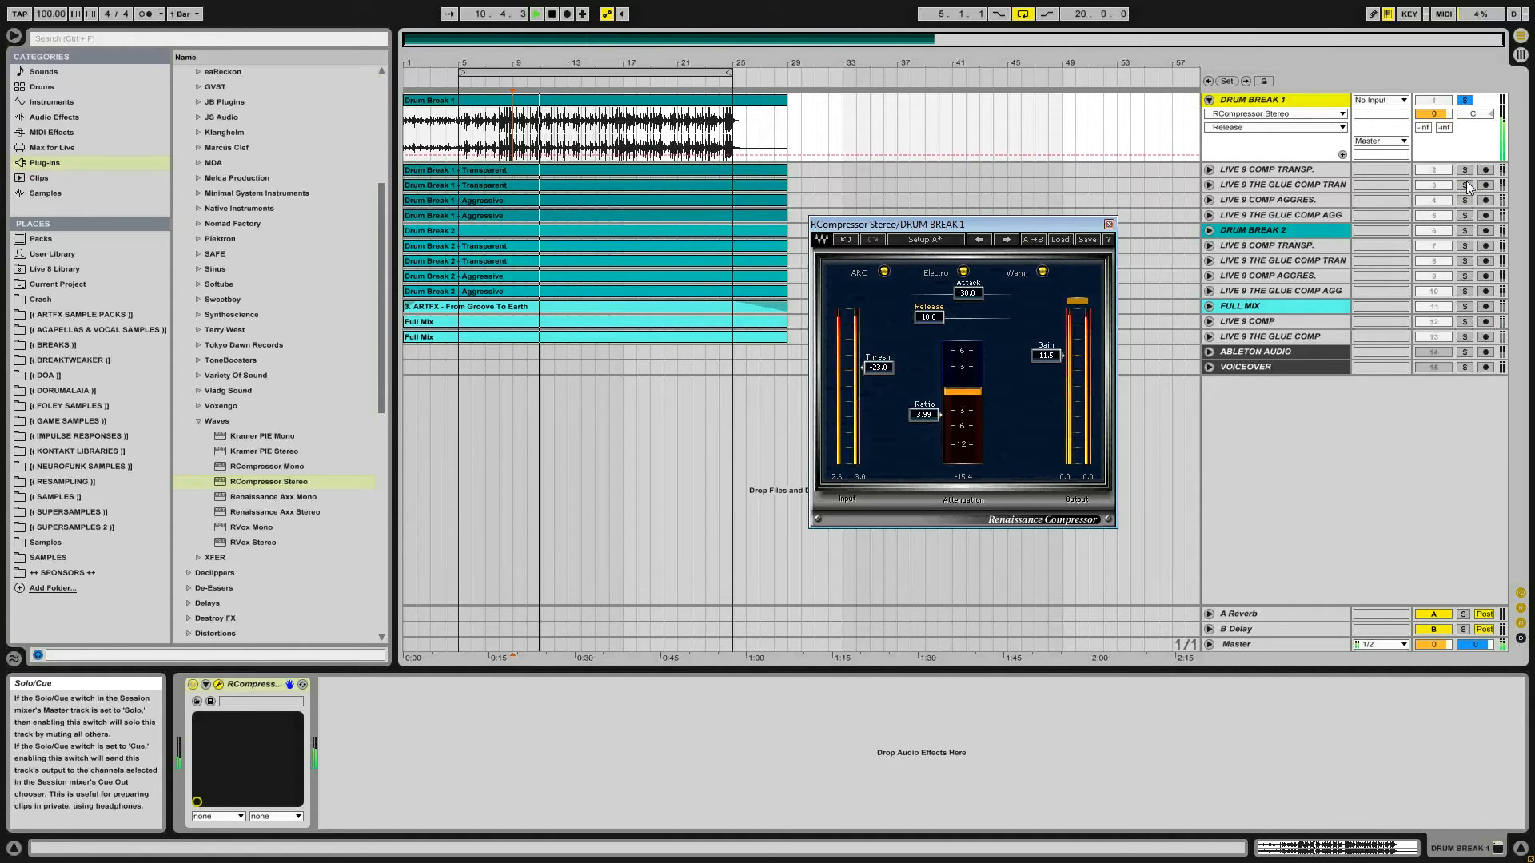
{"action": "left_click", "coordinate": [963, 271]}
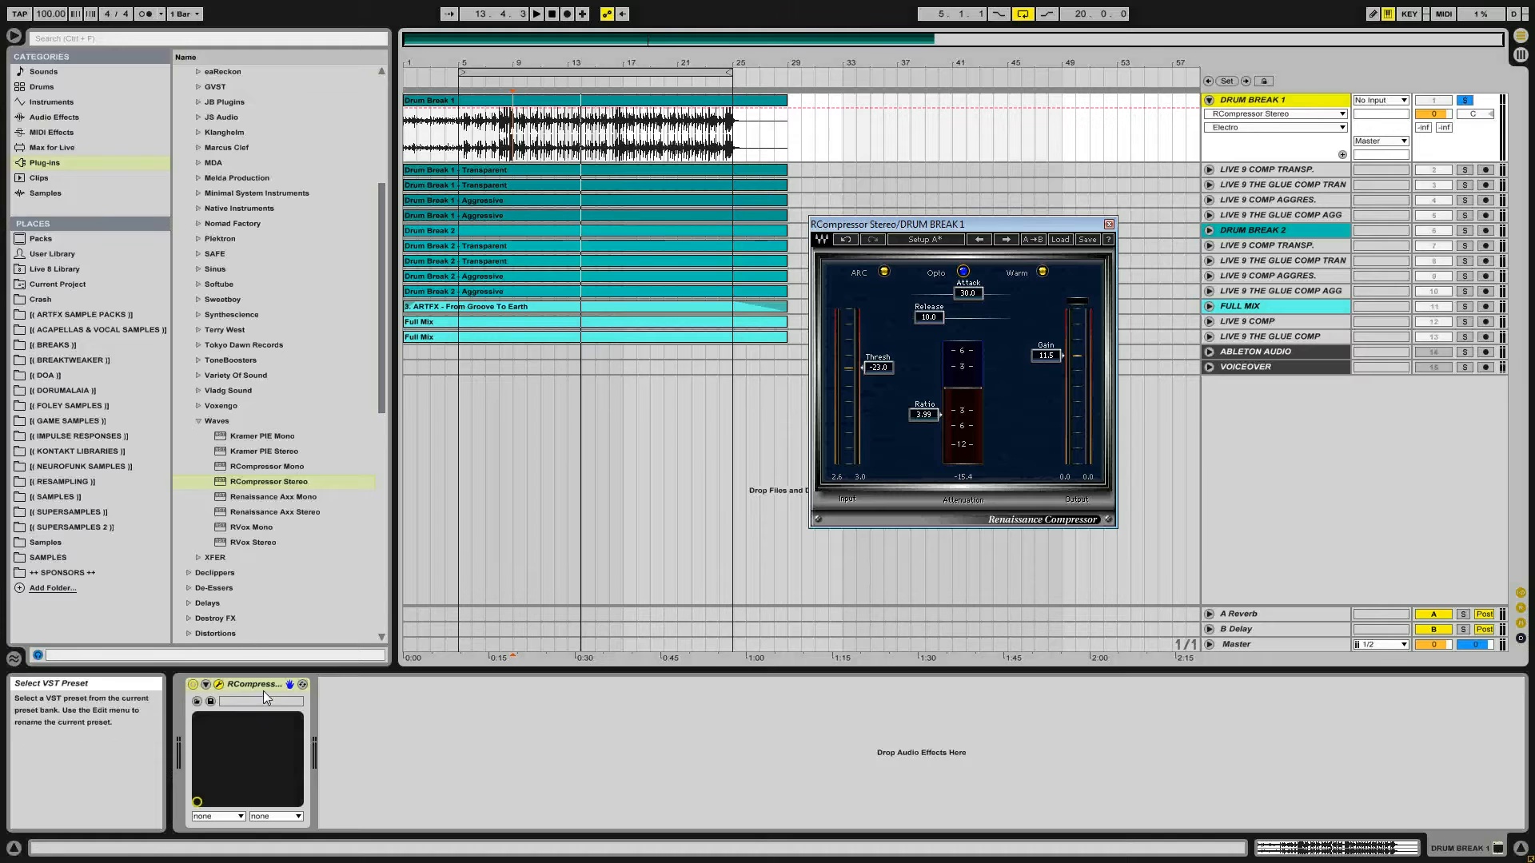
{"action": "left_click", "coordinate": [192, 685]}
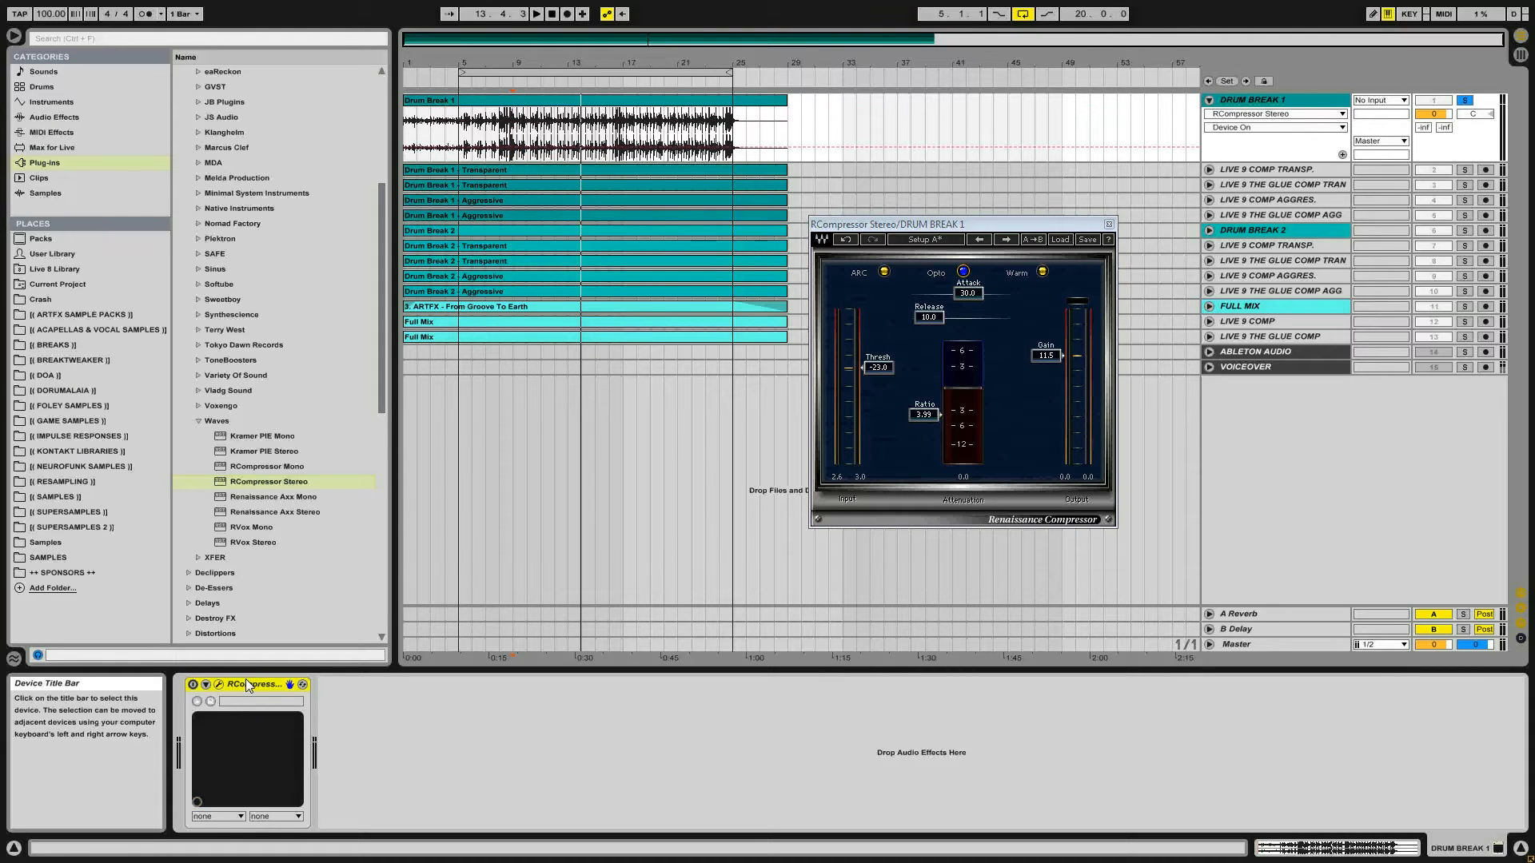
- Duplicate the RCompressor device on DRUM BREAK 1, turn one instance off, and set the open compressor's ratio to 10
{"action": "key", "text": "ctrl+d"}
{"action": "left_click", "coordinate": [326, 685]}
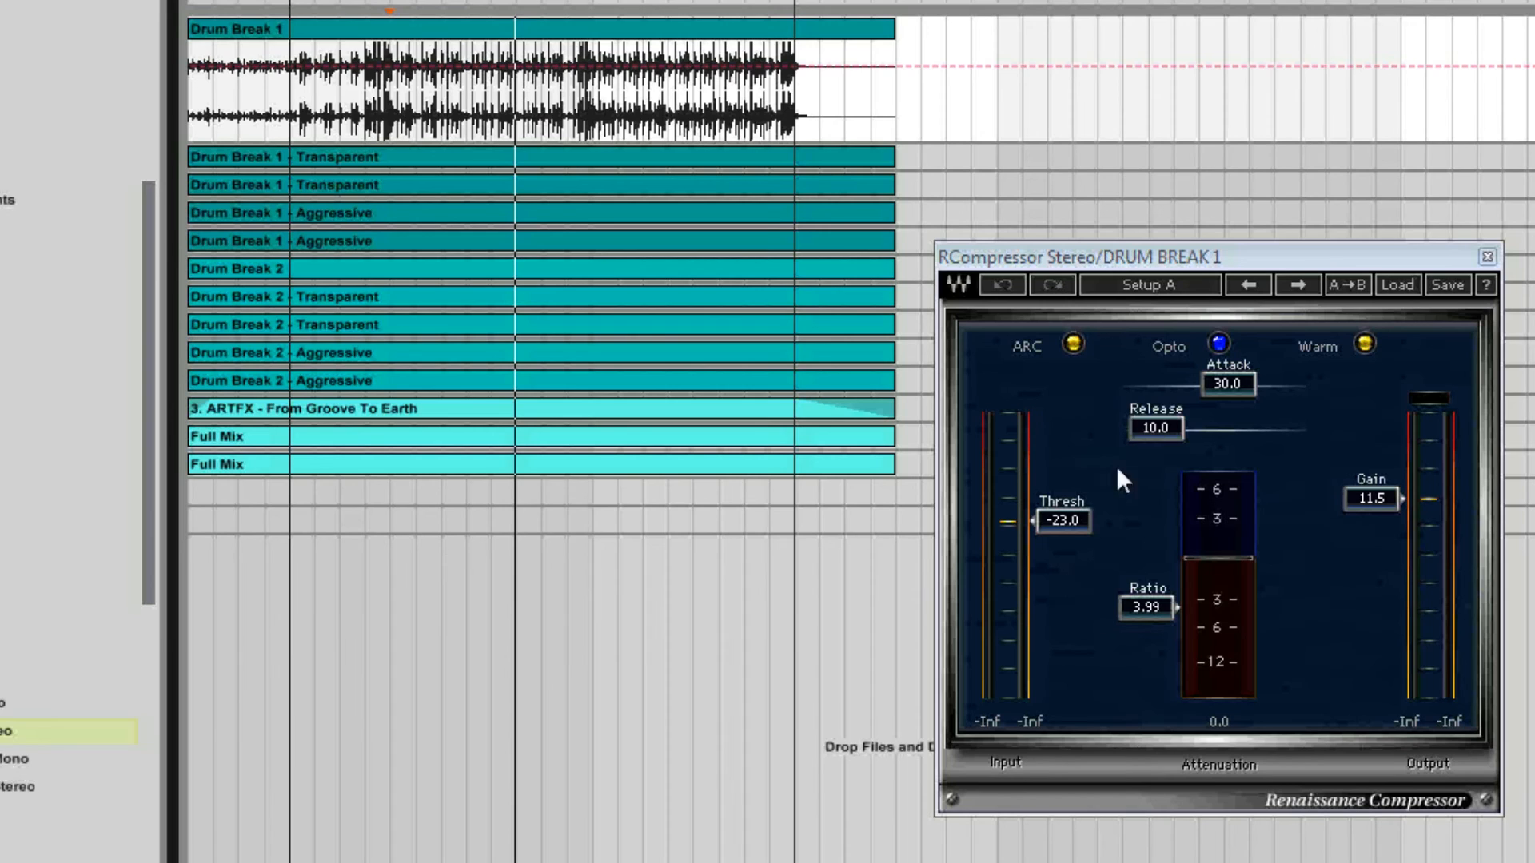
{"action": "left_click", "coordinate": [1124, 606]}
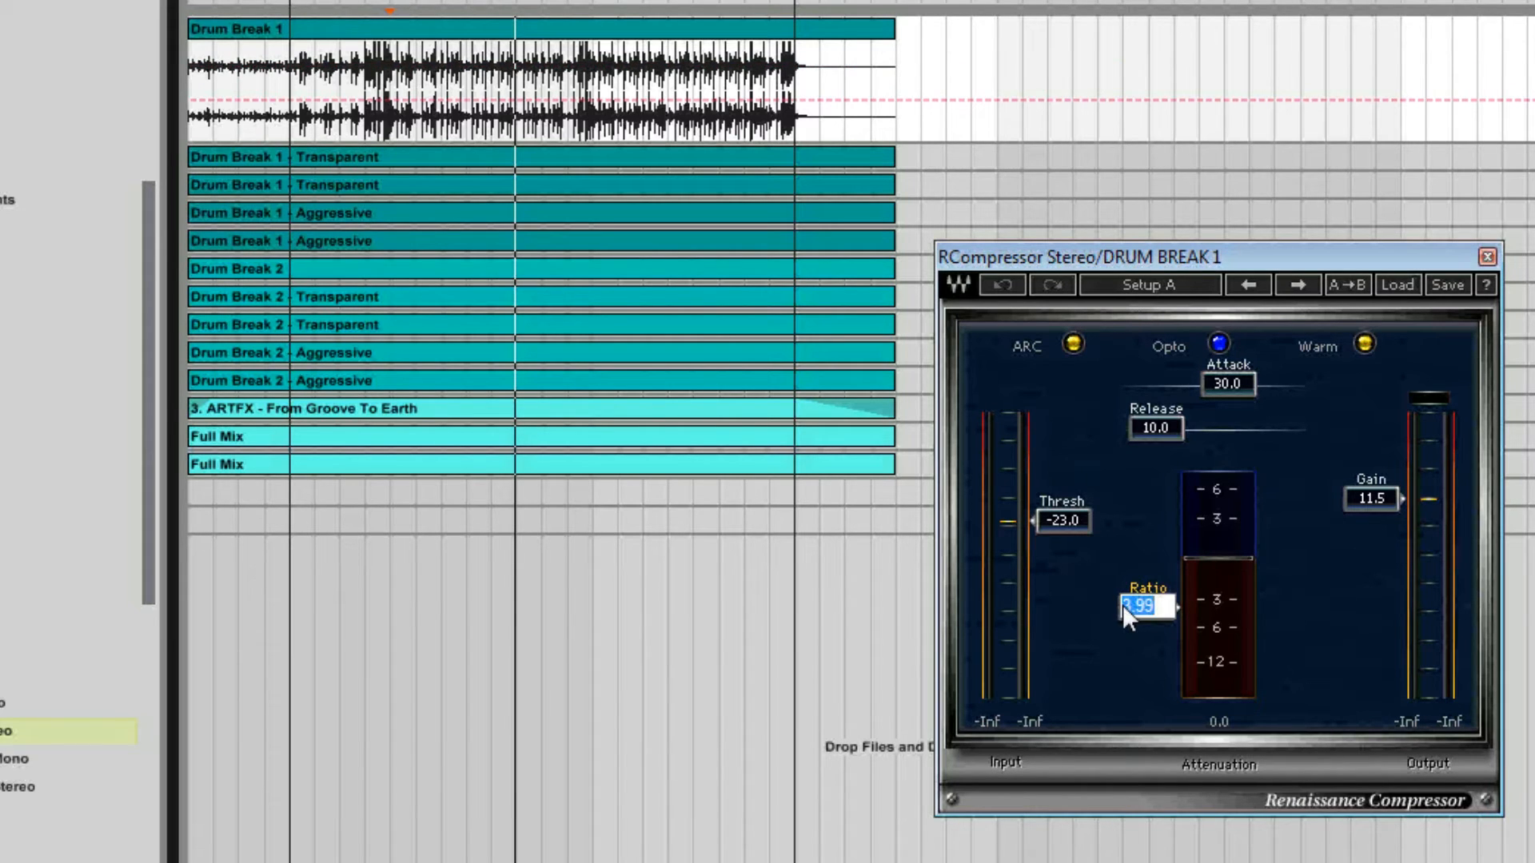
{"action": "type", "text": "10"}
{"action": "key", "text": "Return"}
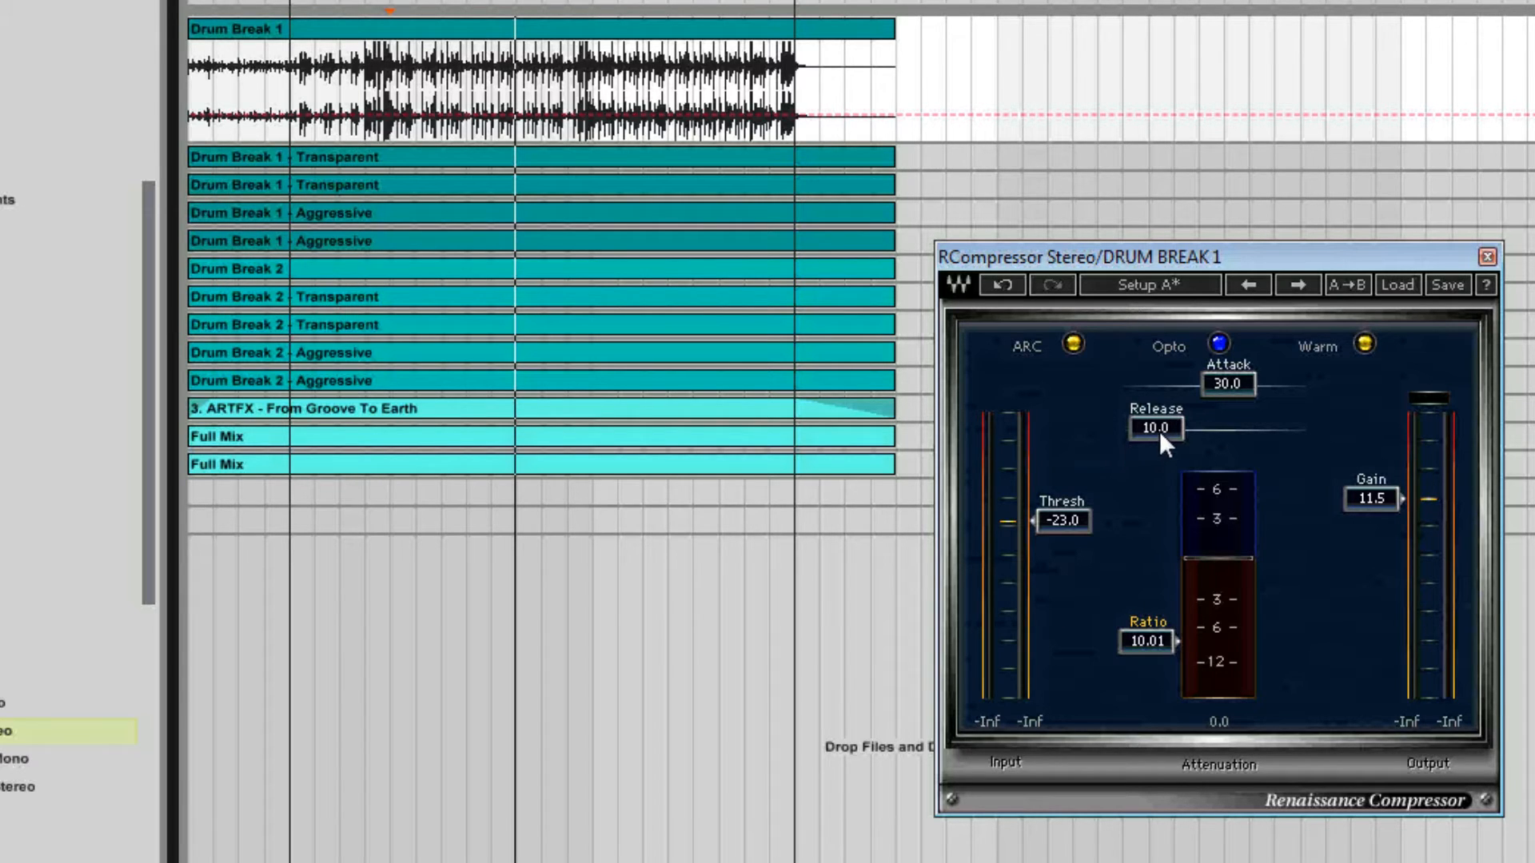
- Set the compressor's attack to 0.50 and its release to 5
{"action": "left_click_drag", "start_coordinate": [1228, 385], "coordinate": [1143, 385]}
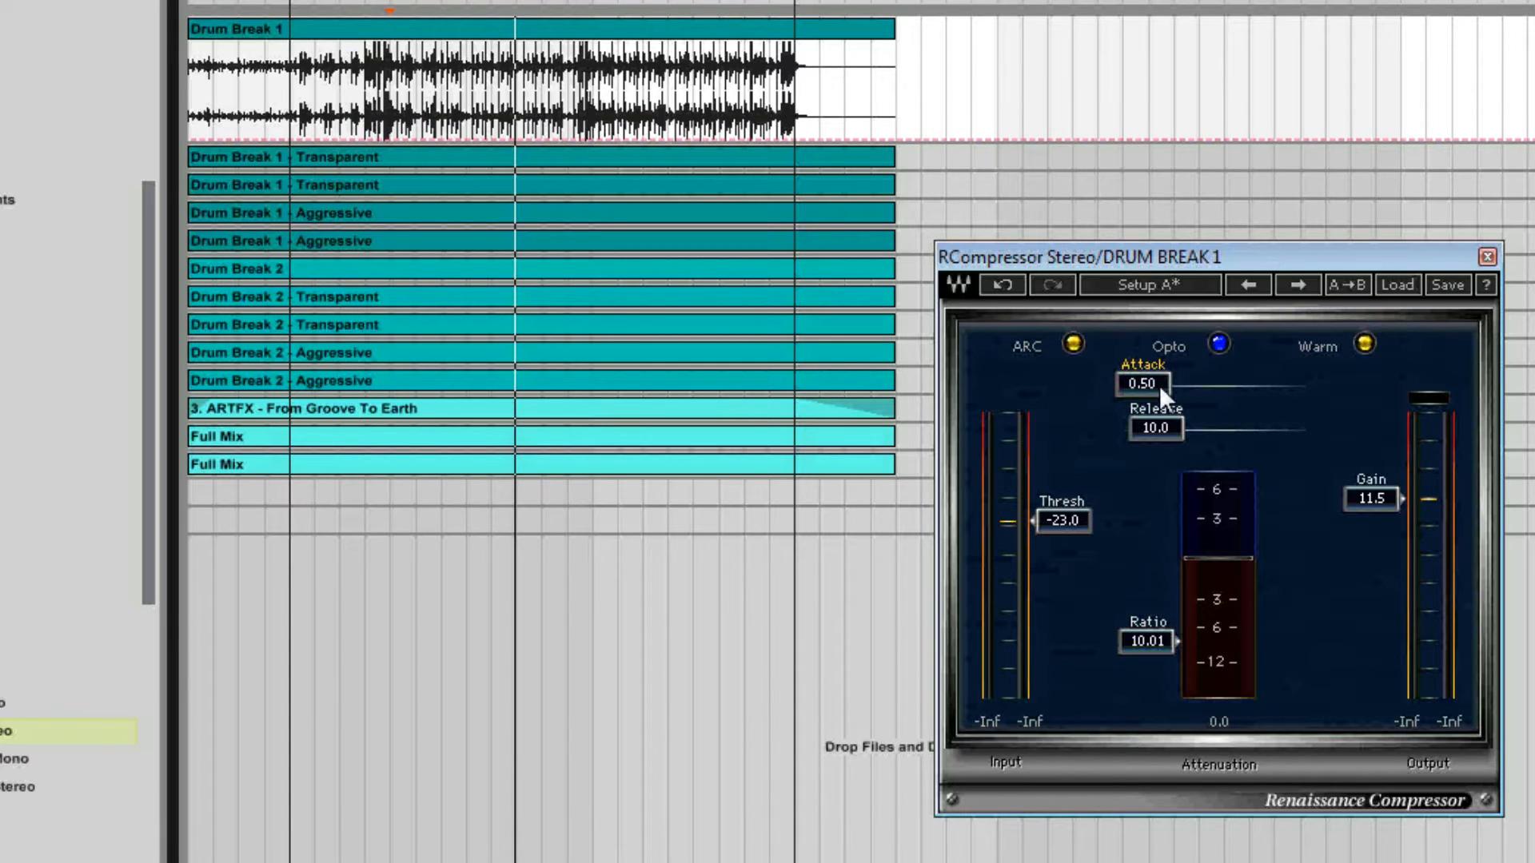
{"action": "left_click", "coordinate": [1153, 430]}
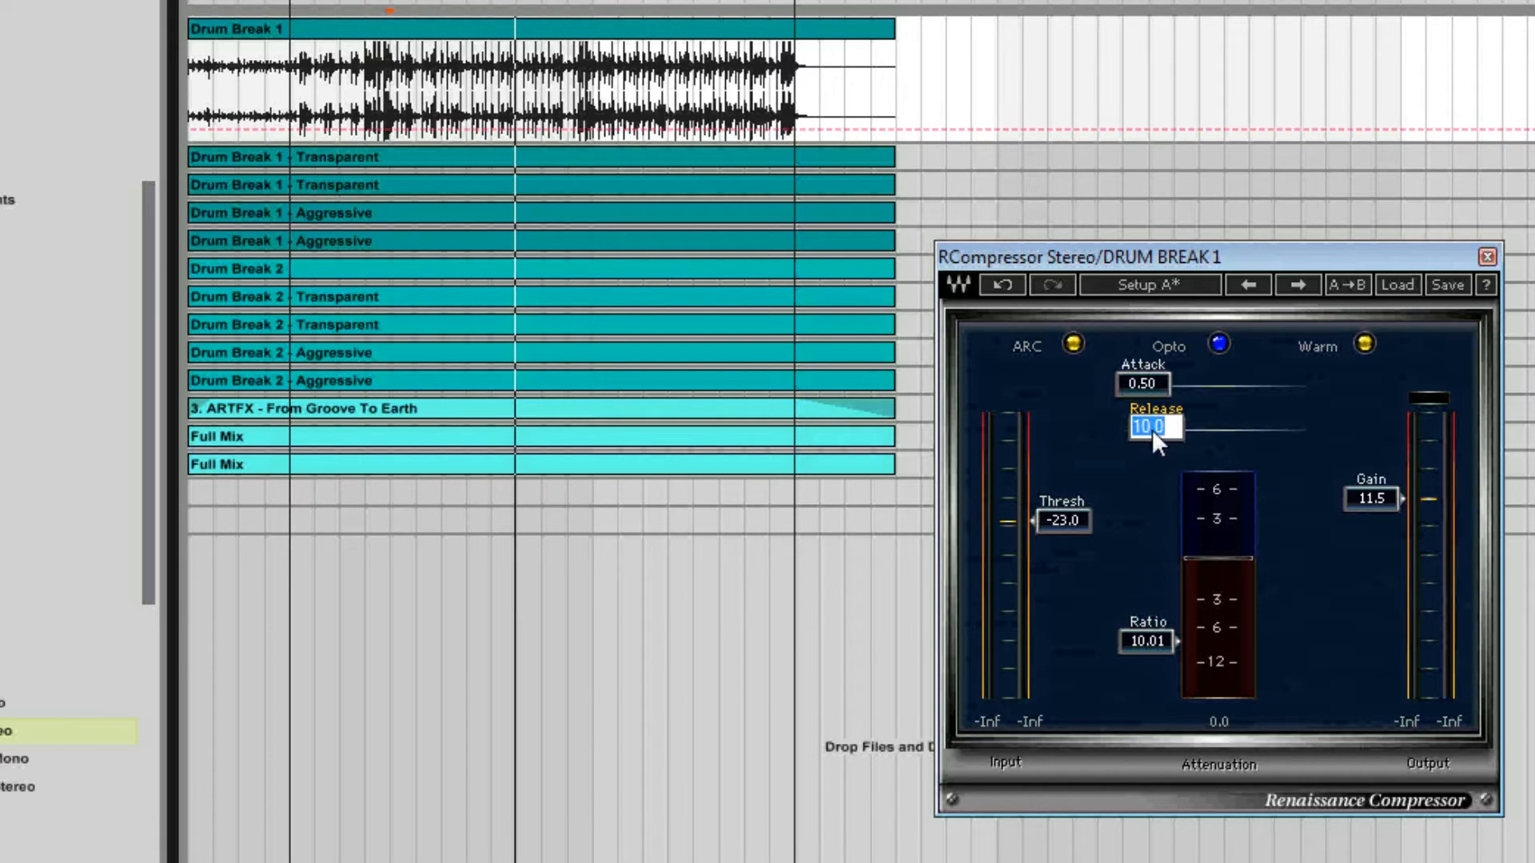
{"action": "type", "text": "5"}
{"action": "key", "text": "Return"}
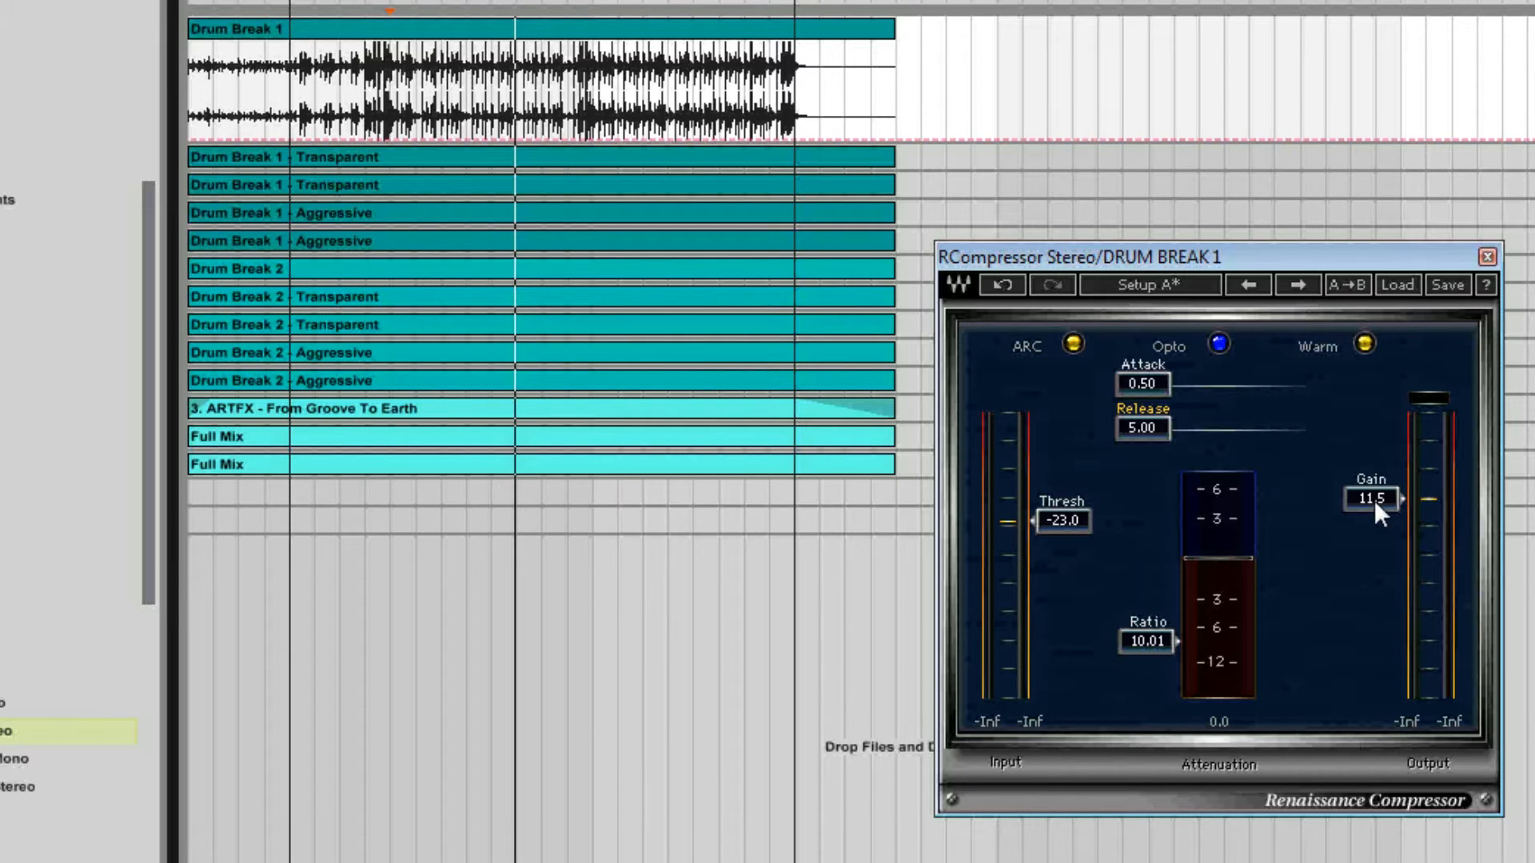
- Play DRUM BREAK 1 and raise the compressor's gain to 19.0 while listening
{"action": "key", "text": "space"}
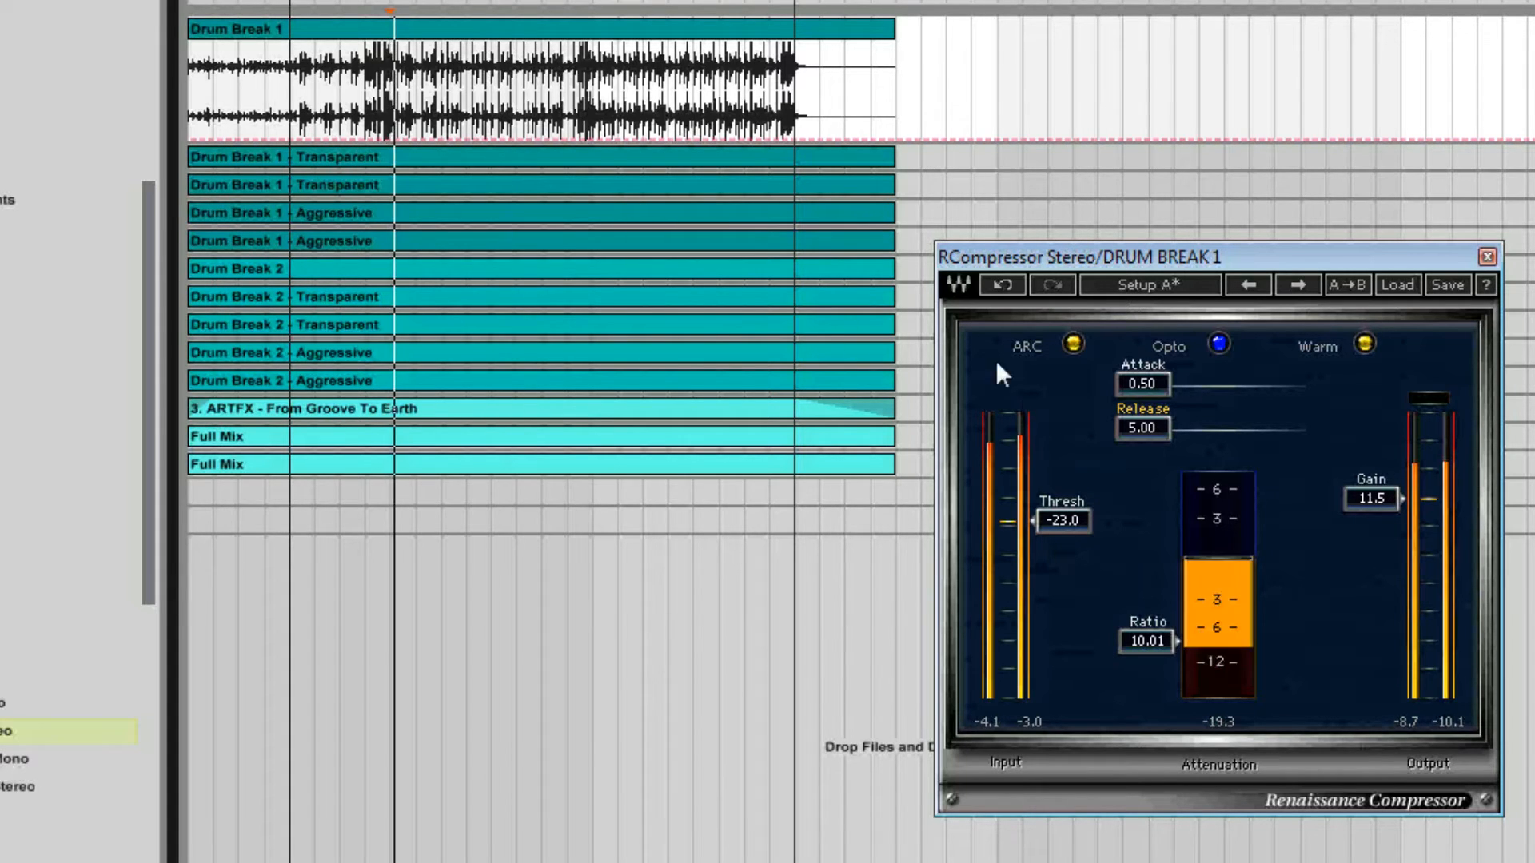
{"action": "left_click_drag", "start_coordinate": [1366, 496], "coordinate": [1365, 452]}
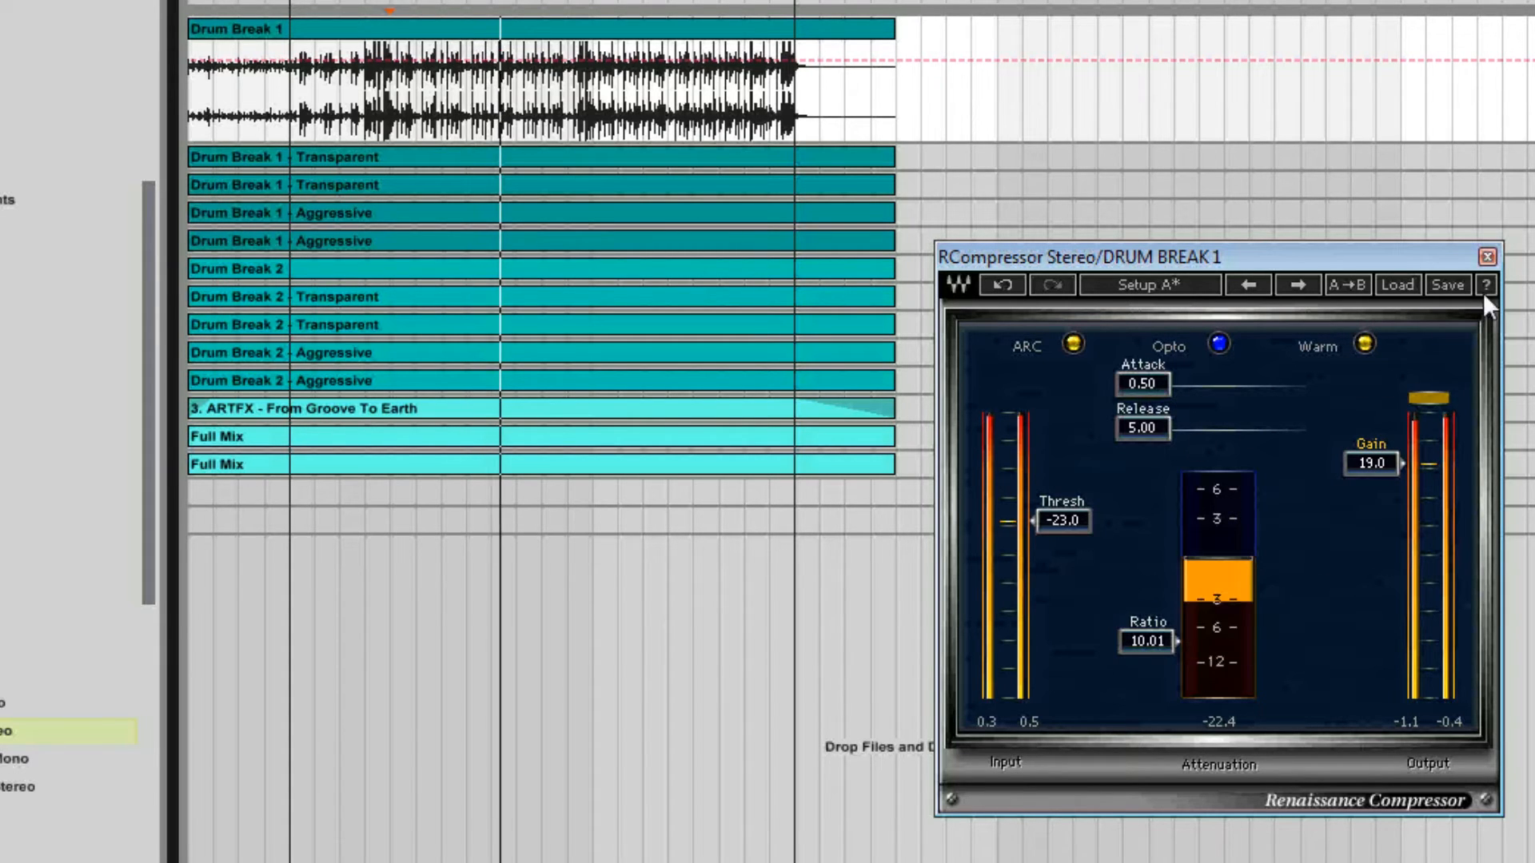
{"action": "key", "text": "space"}
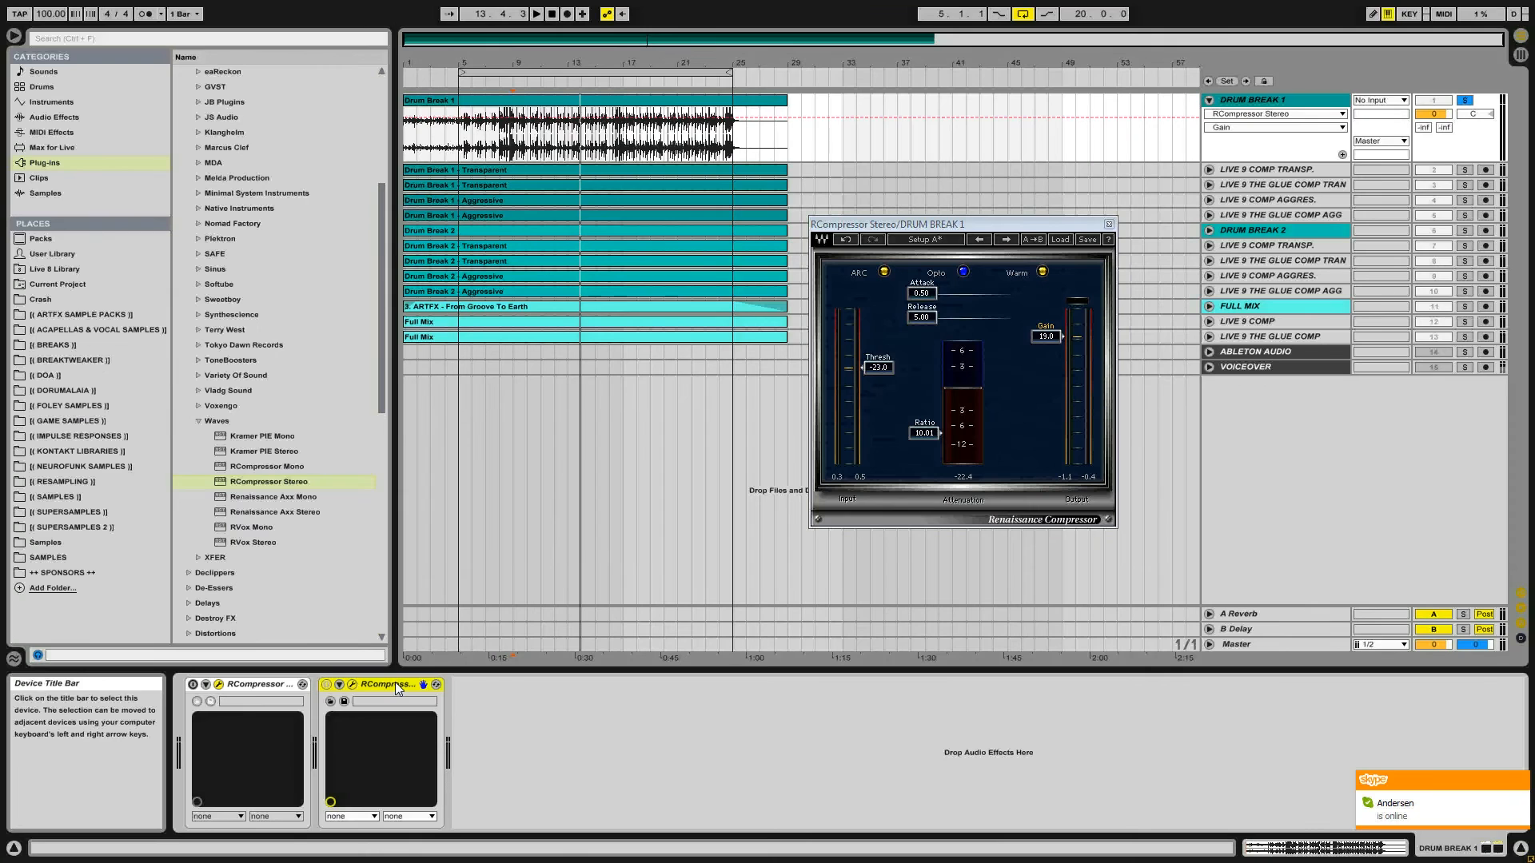
- Group the second RCompressor into an Audio Effect Rack and duplicate its chain in the chain list
{"action": "key", "text": "ctrl+g"}
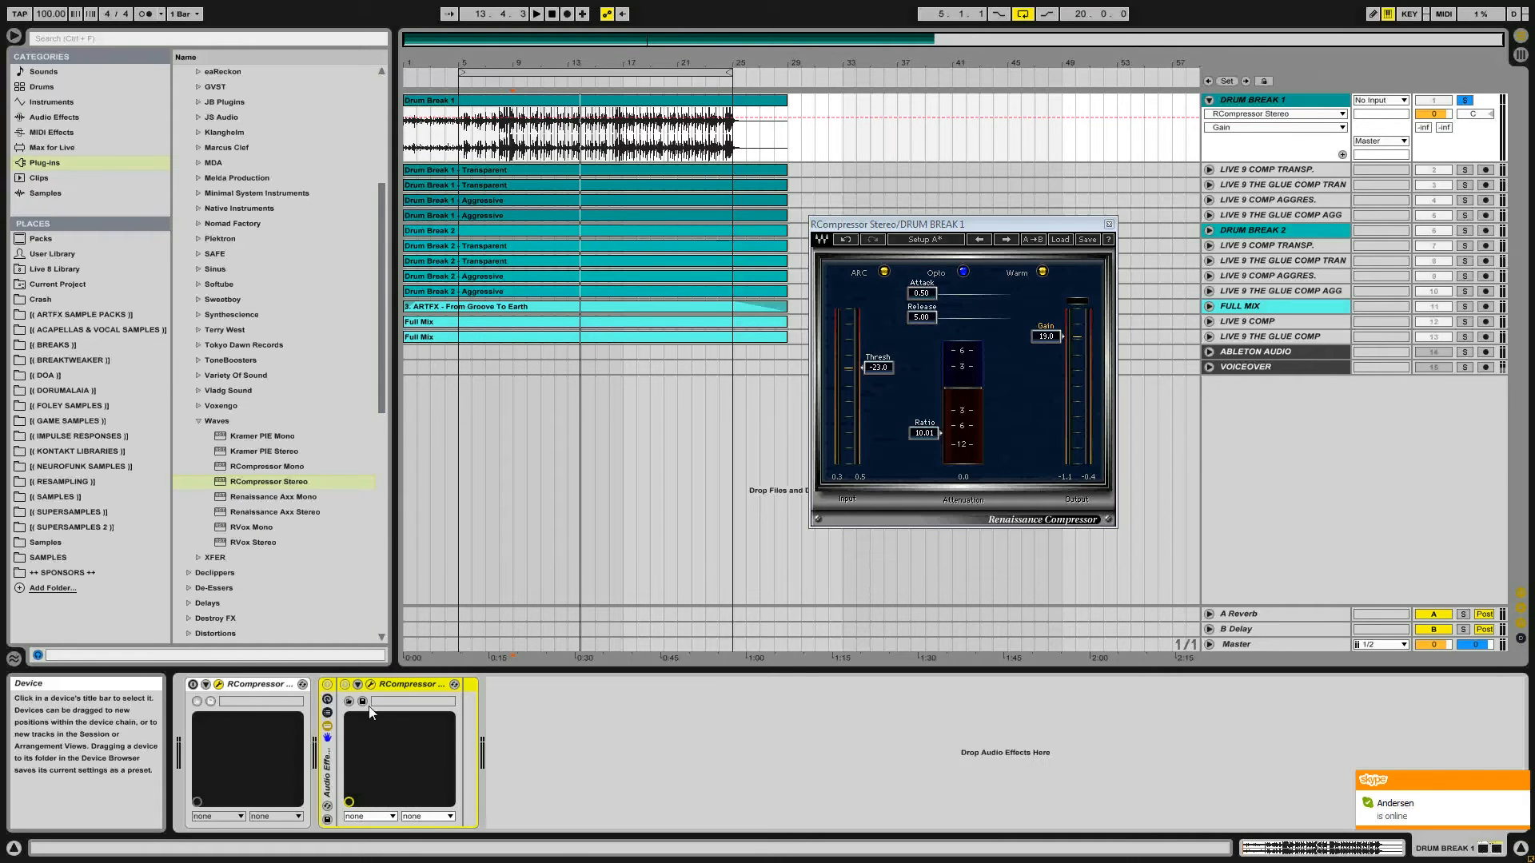
{"action": "left_click", "coordinate": [327, 713]}
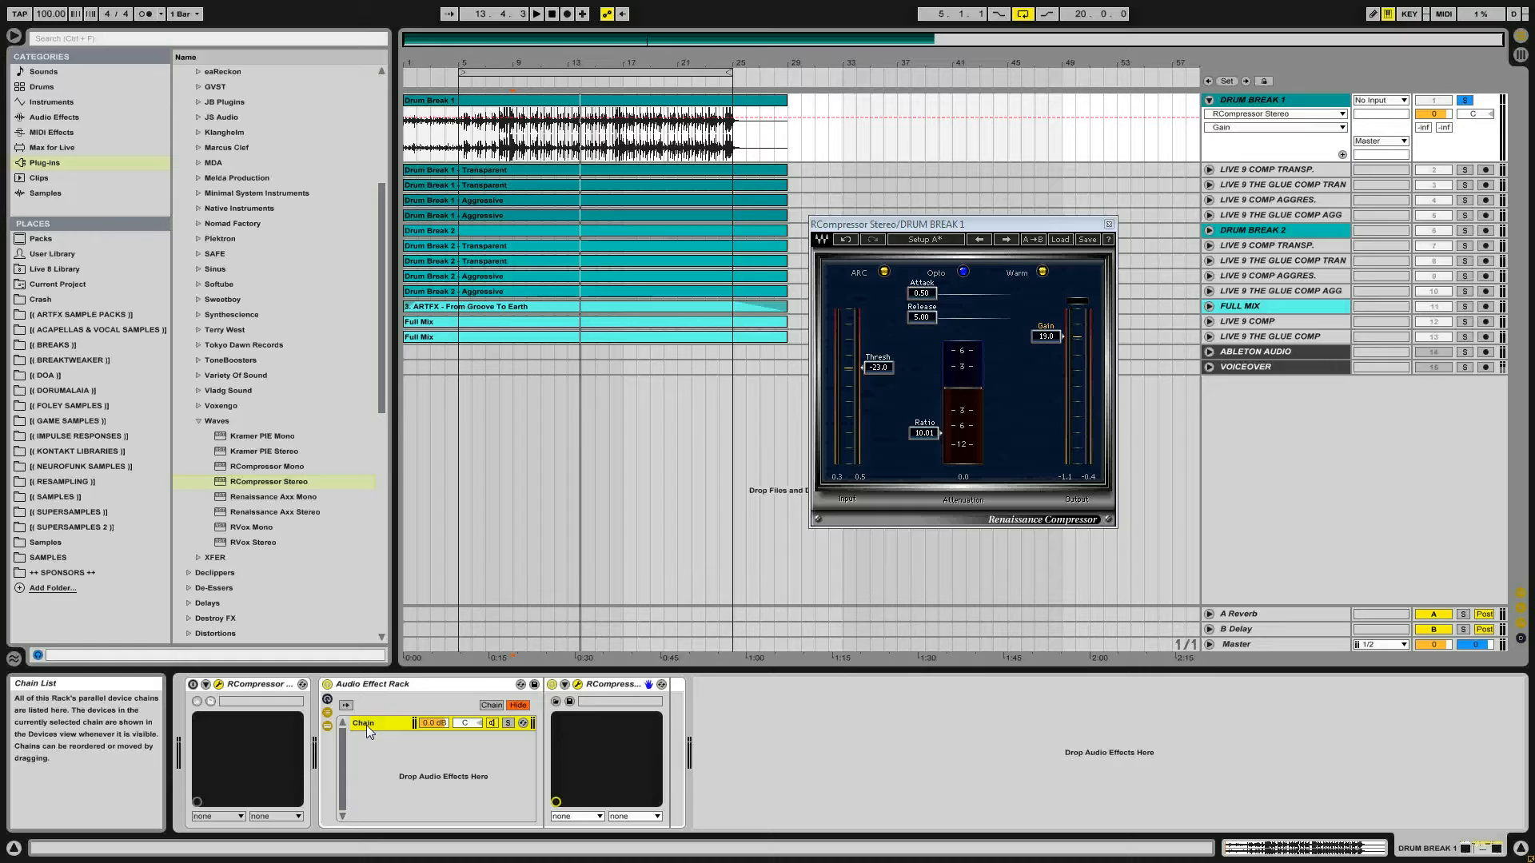
{"action": "key", "text": "ctrl+d"}
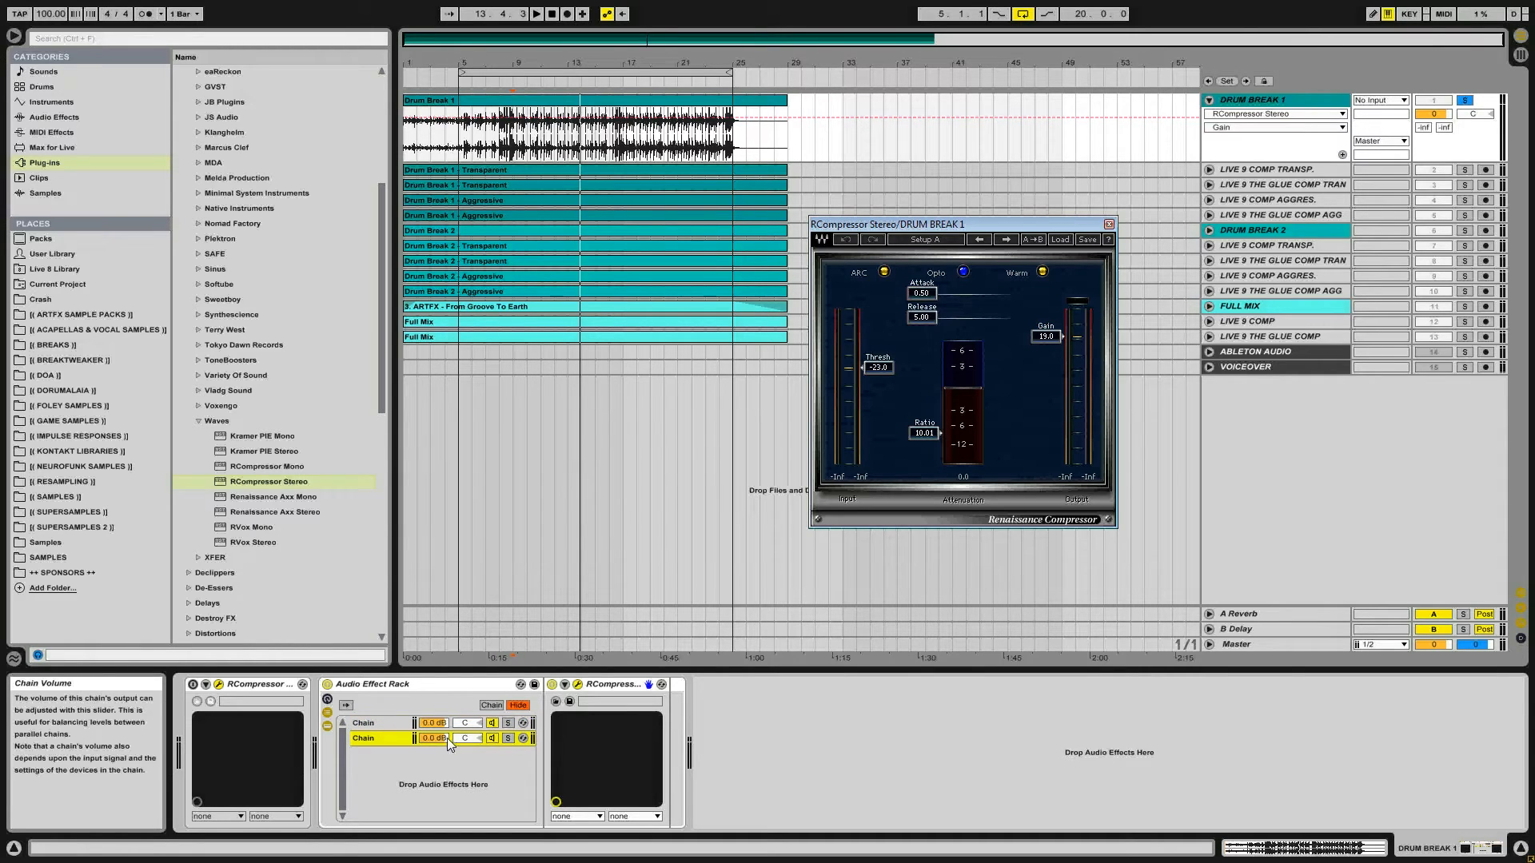
- Remove the RCompressor from the rack's first chain and check the devices in both chains
{"action": "left_click", "coordinate": [378, 724]}
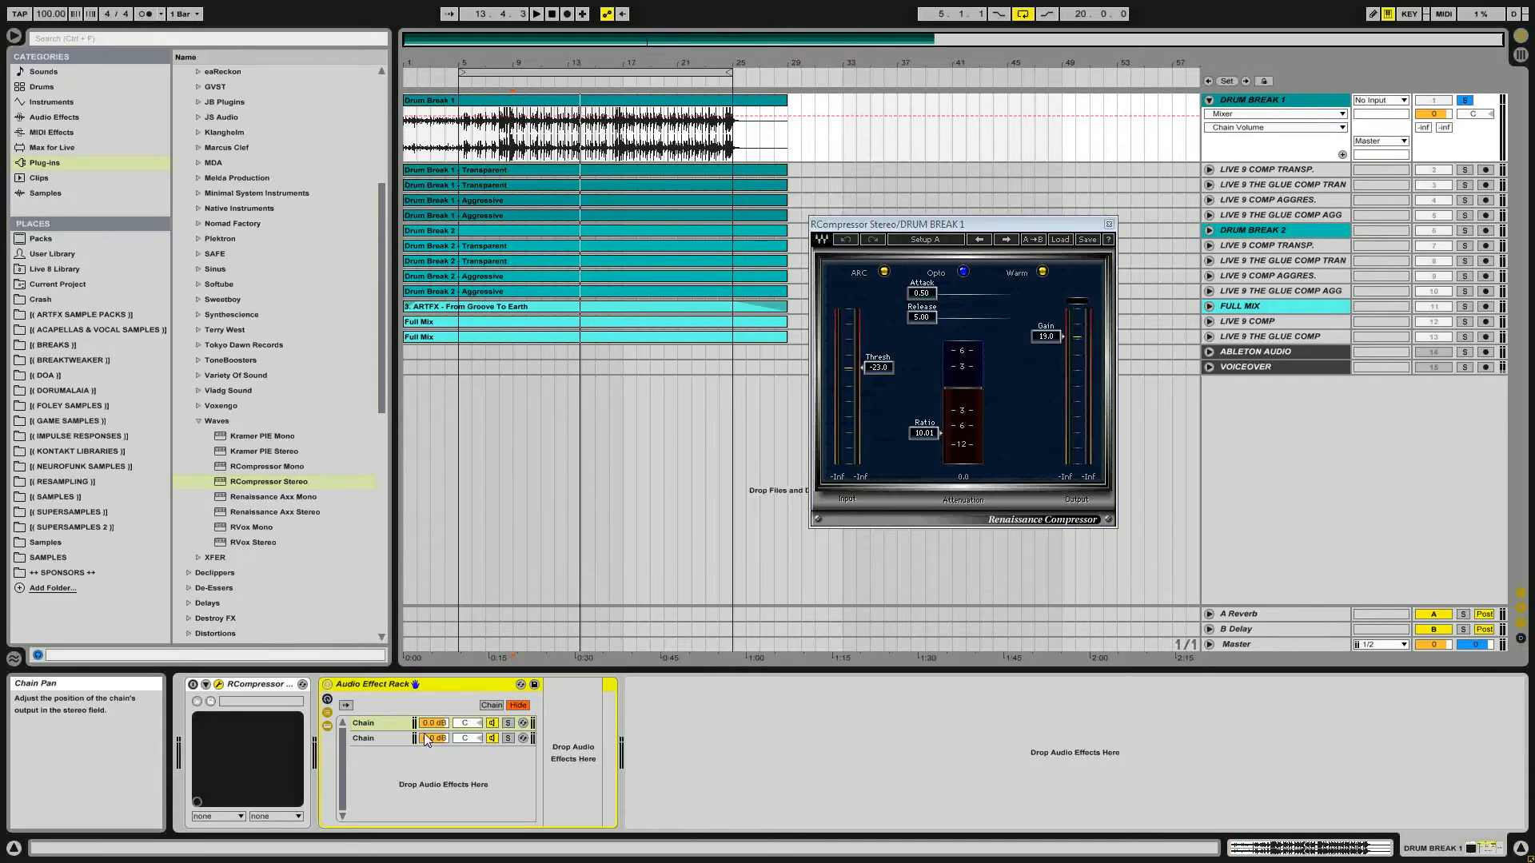
{"action": "left_click", "coordinate": [386, 736]}
{"action": "left_click", "coordinate": [387, 723]}
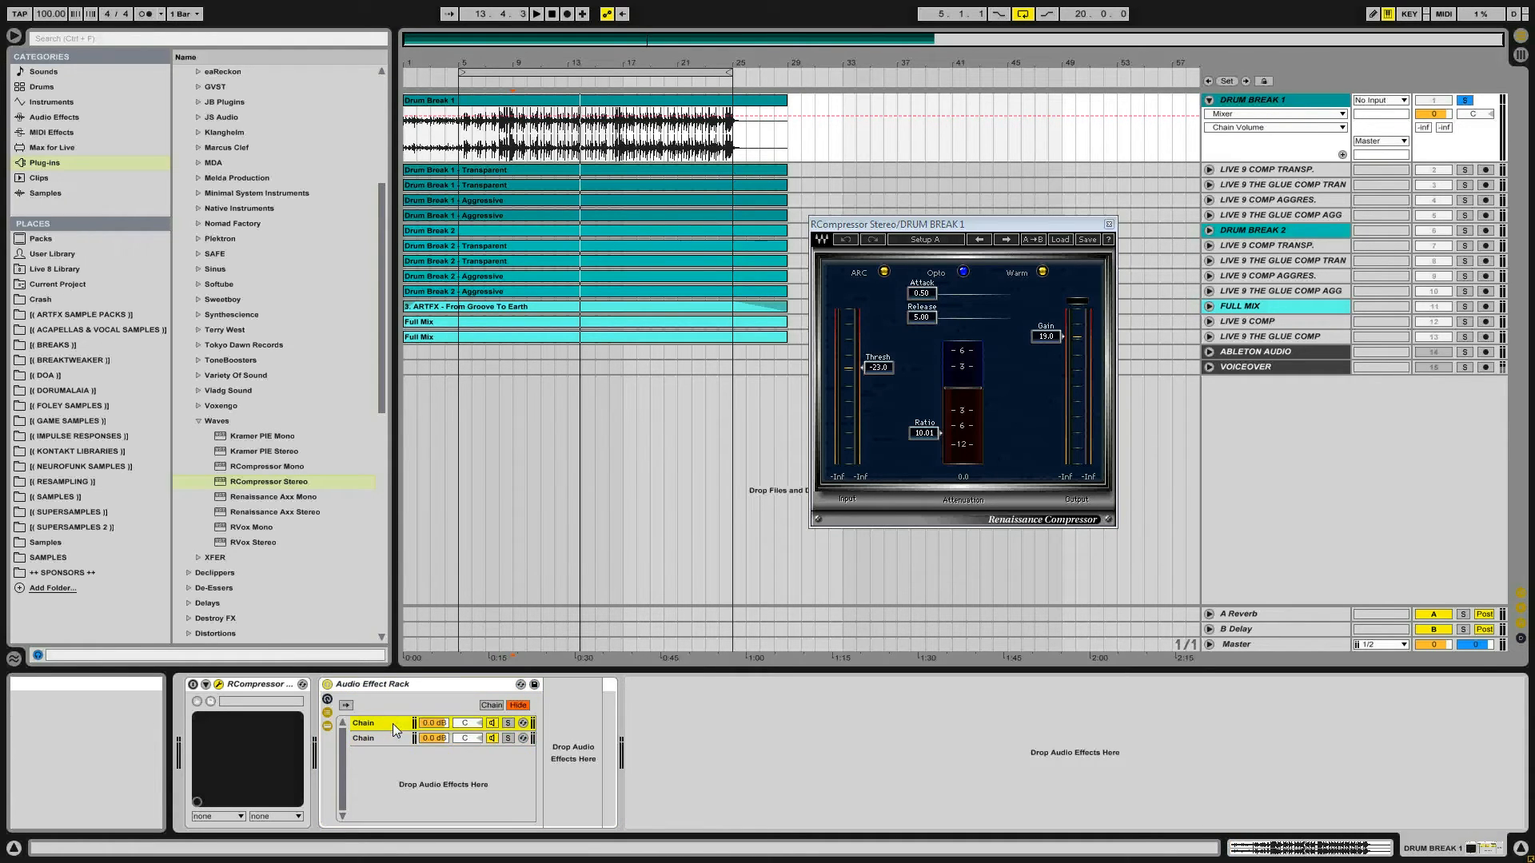
- Set the first chain's volume to -10 dB and lower the second chain's volume to a similar level
{"action": "left_click", "coordinate": [432, 738]}
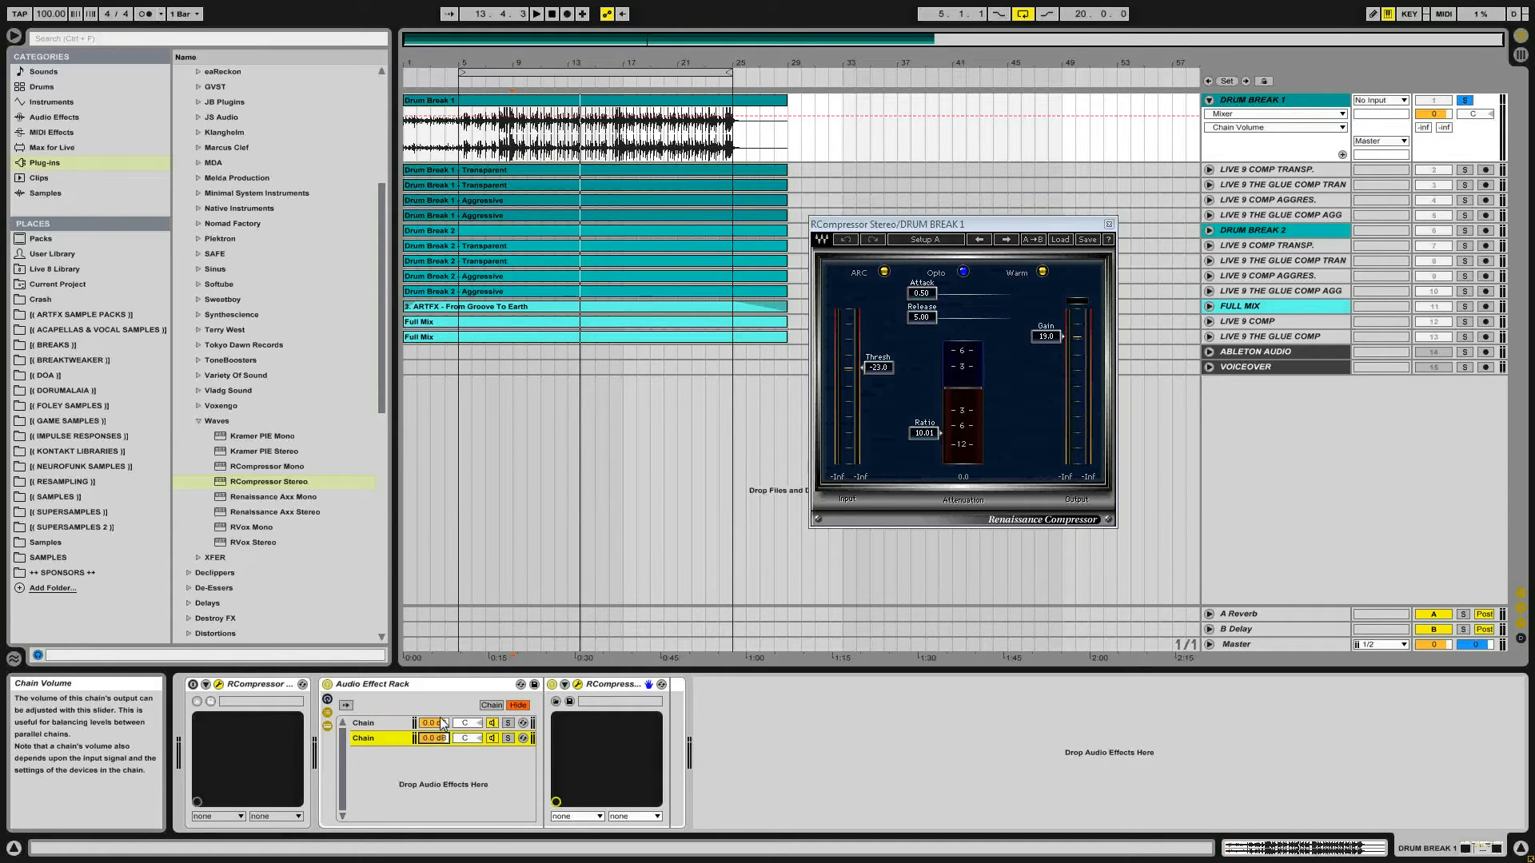
{"action": "left_click", "coordinate": [437, 725]}
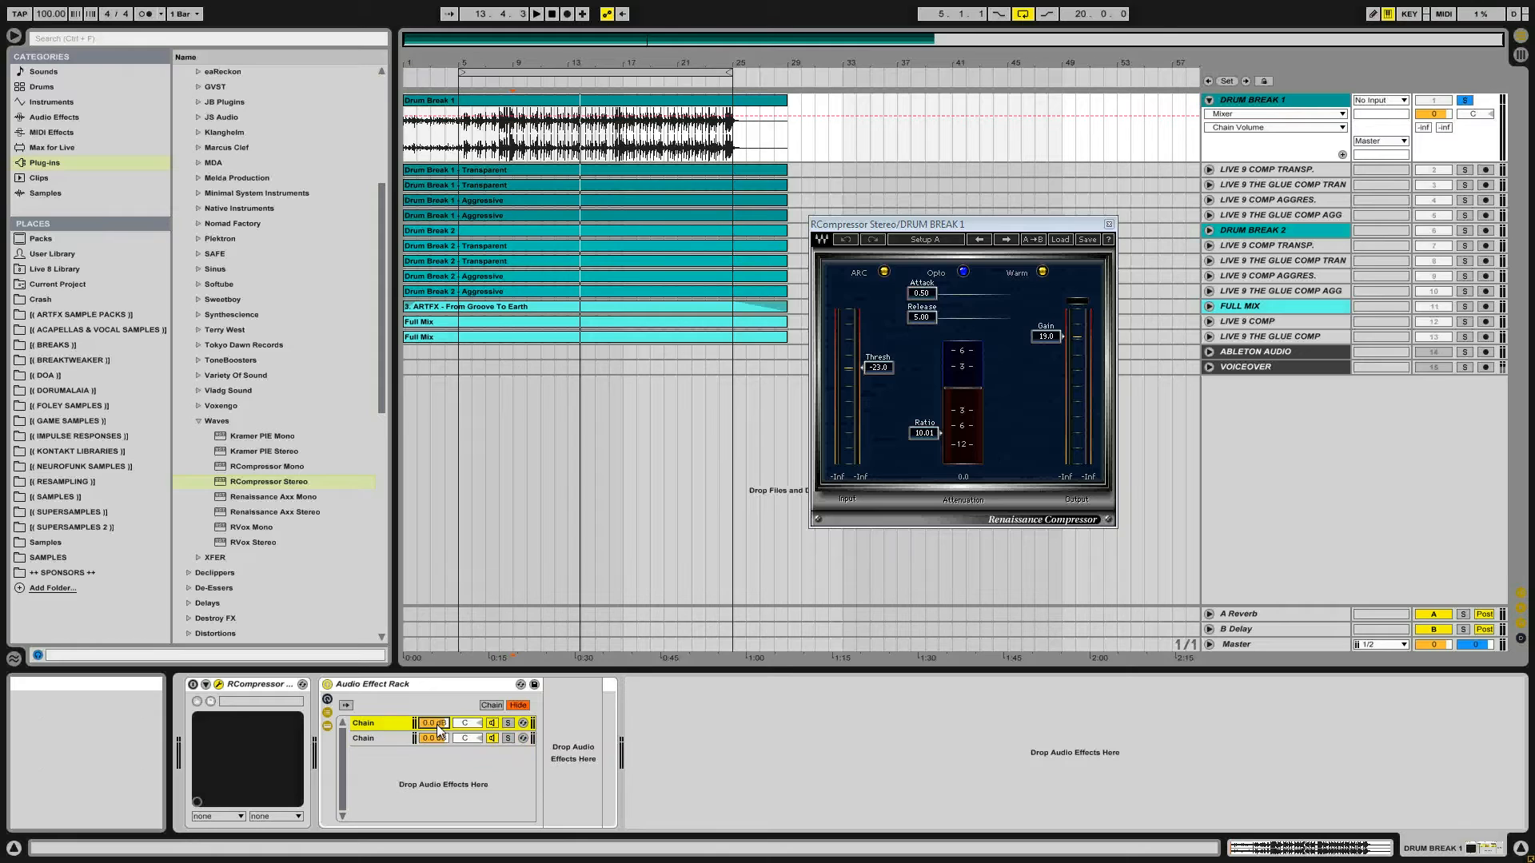
{"action": "type", "text": "-10"}
{"action": "key", "text": "Return"}
{"action": "left_click_drag", "start_coordinate": [437, 738], "coordinate": [438, 791]}
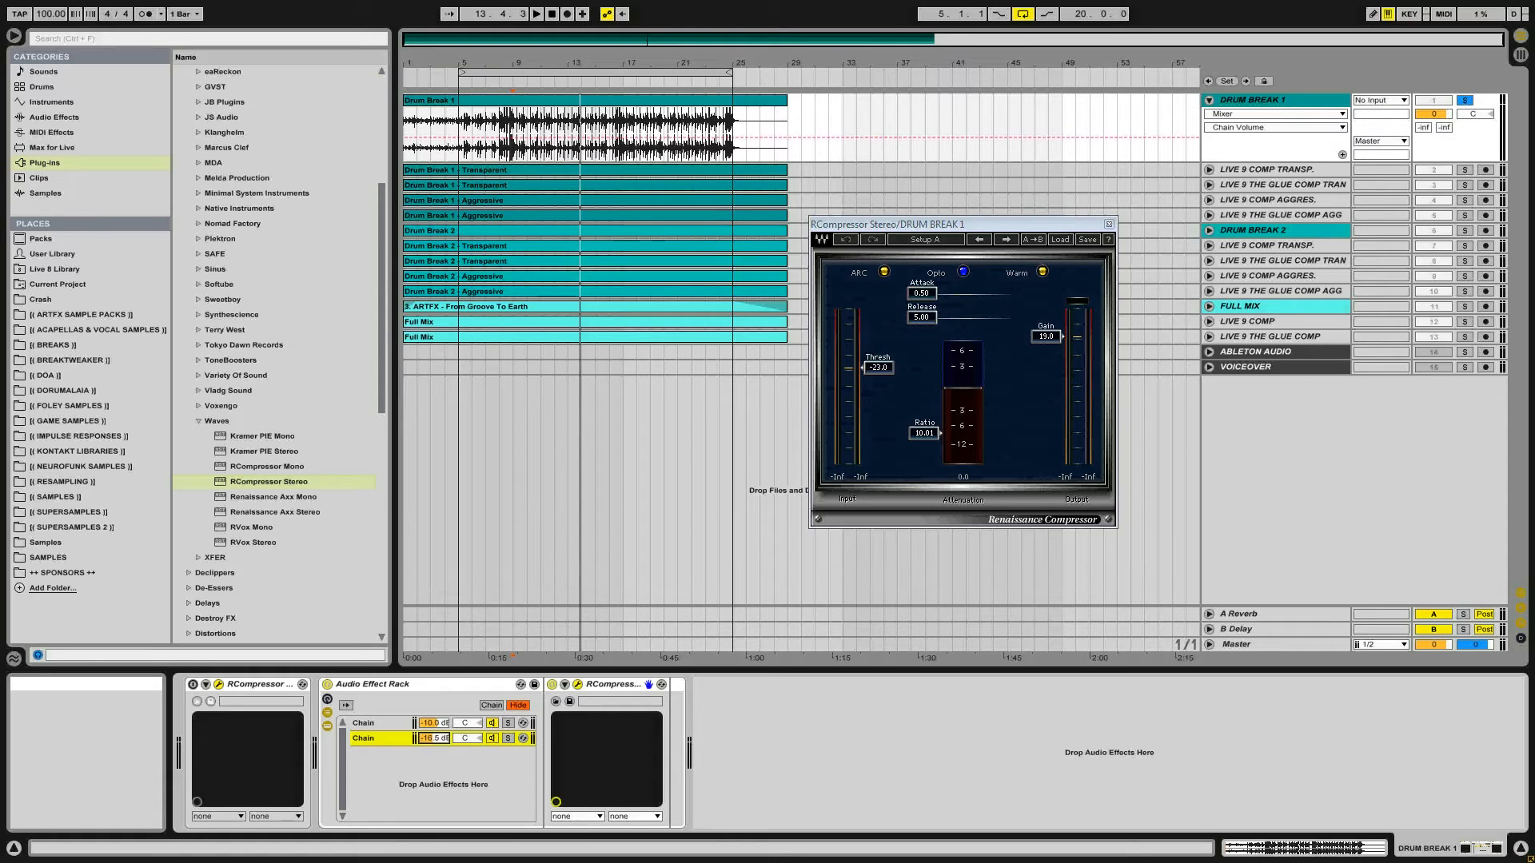
- Play the track, bypass and re-enable the Audio Effect Rack to compare, and adjust the second chain's volume
{"action": "key", "text": "space"}
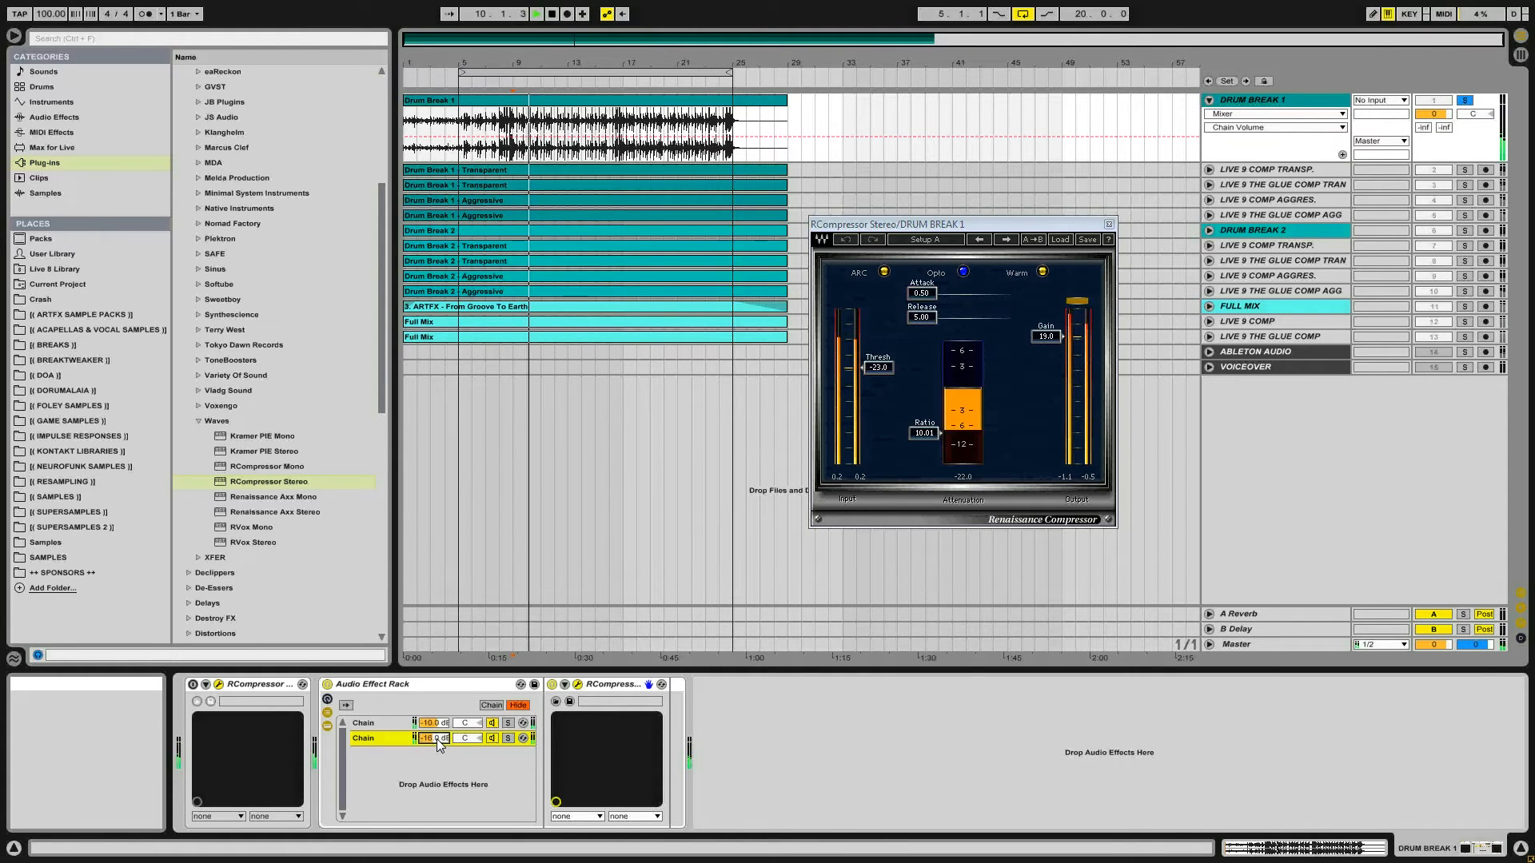
{"action": "left_click", "coordinate": [326, 685]}
{"action": "left_click", "coordinate": [327, 685]}
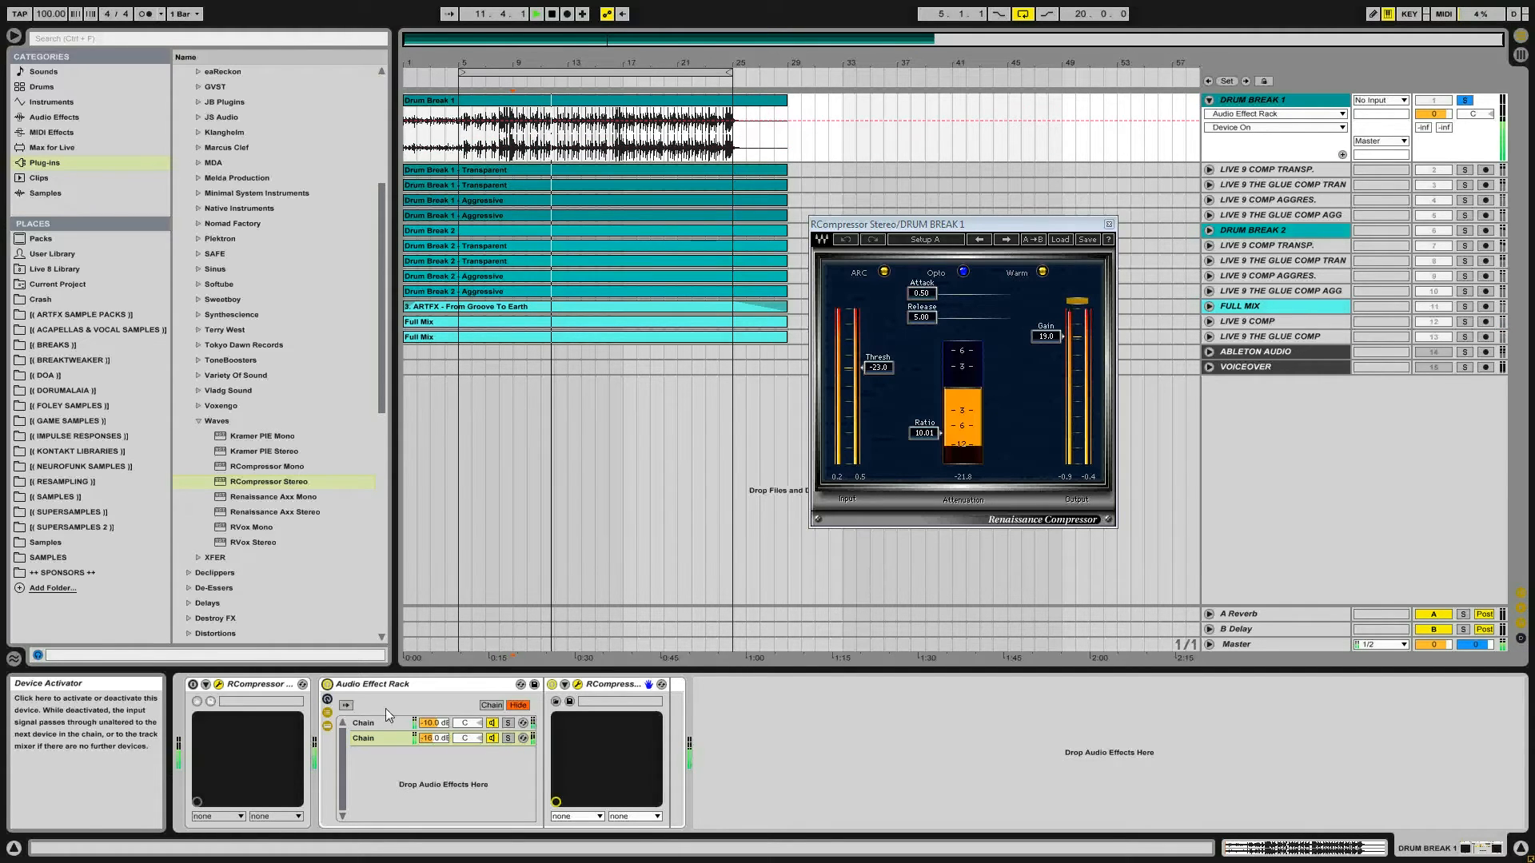
{"action": "mouse_move", "coordinate": [423, 740]}
{"action": "left_mouse_down"}
{"action": "mouse_move", "coordinate": [423, 760]}
{"action": "mouse_move", "coordinate": [443, 736]}
{"action": "left_mouse_up"}
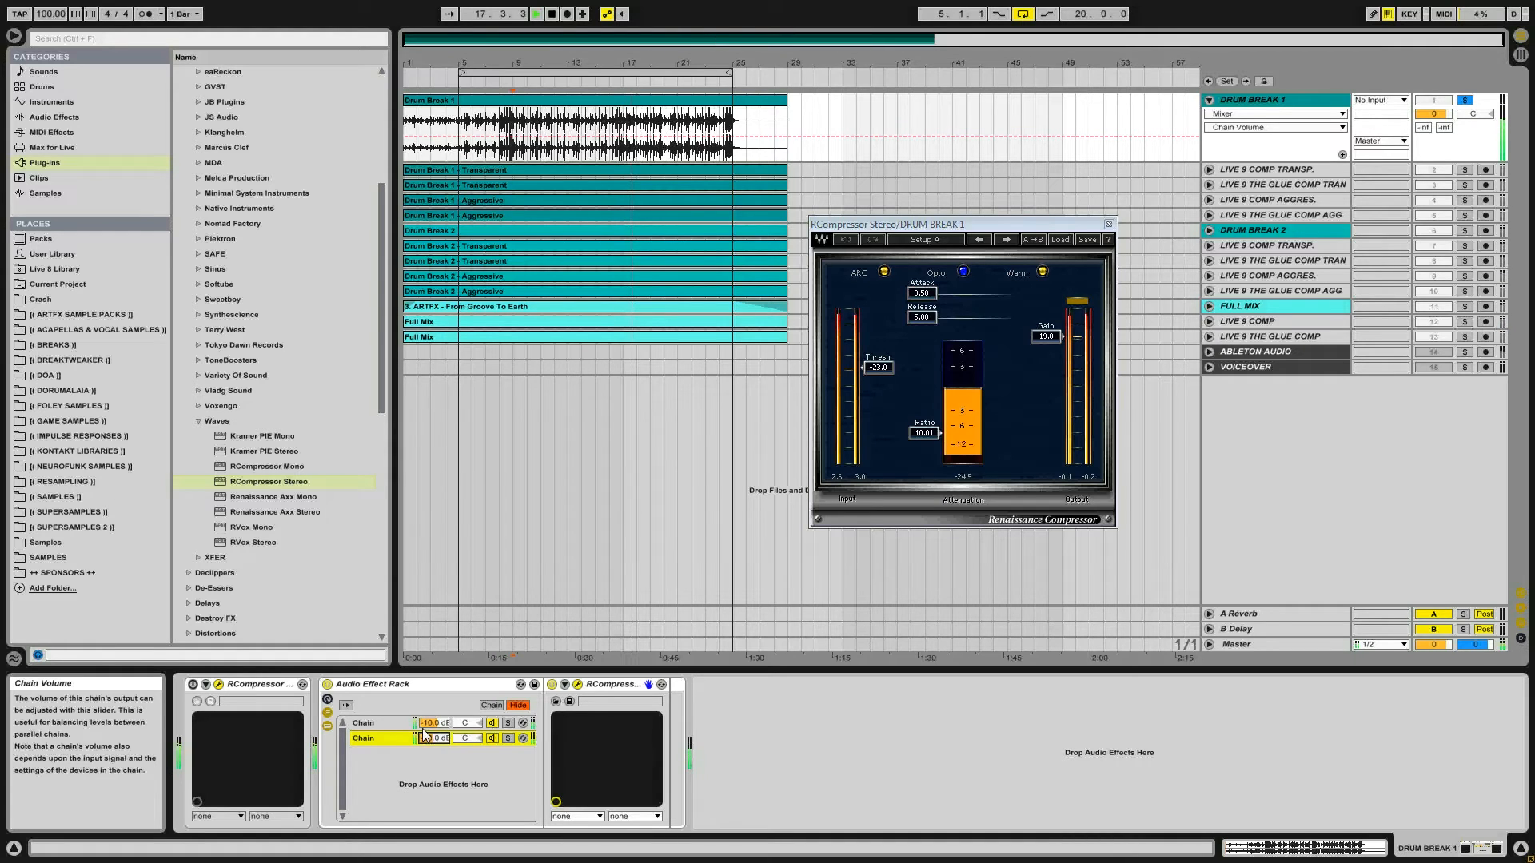
- Map the volumes of both rack chains to the same control, Macro 1
{"action": "right_click", "coordinate": [432, 729]}
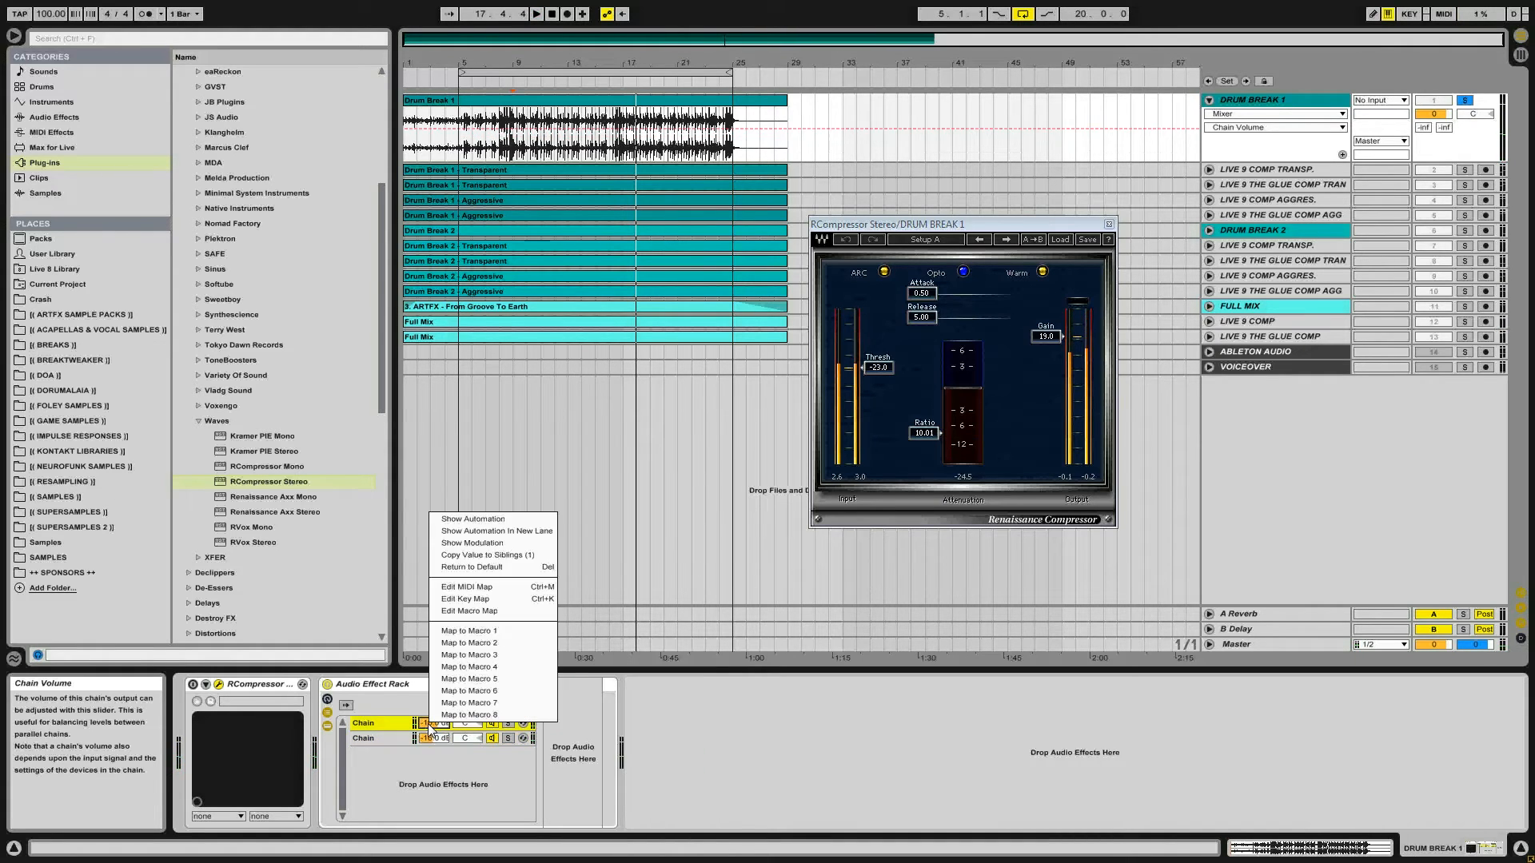
{"action": "left_click", "coordinate": [493, 627]}
{"action": "right_click", "coordinate": [607, 738]}
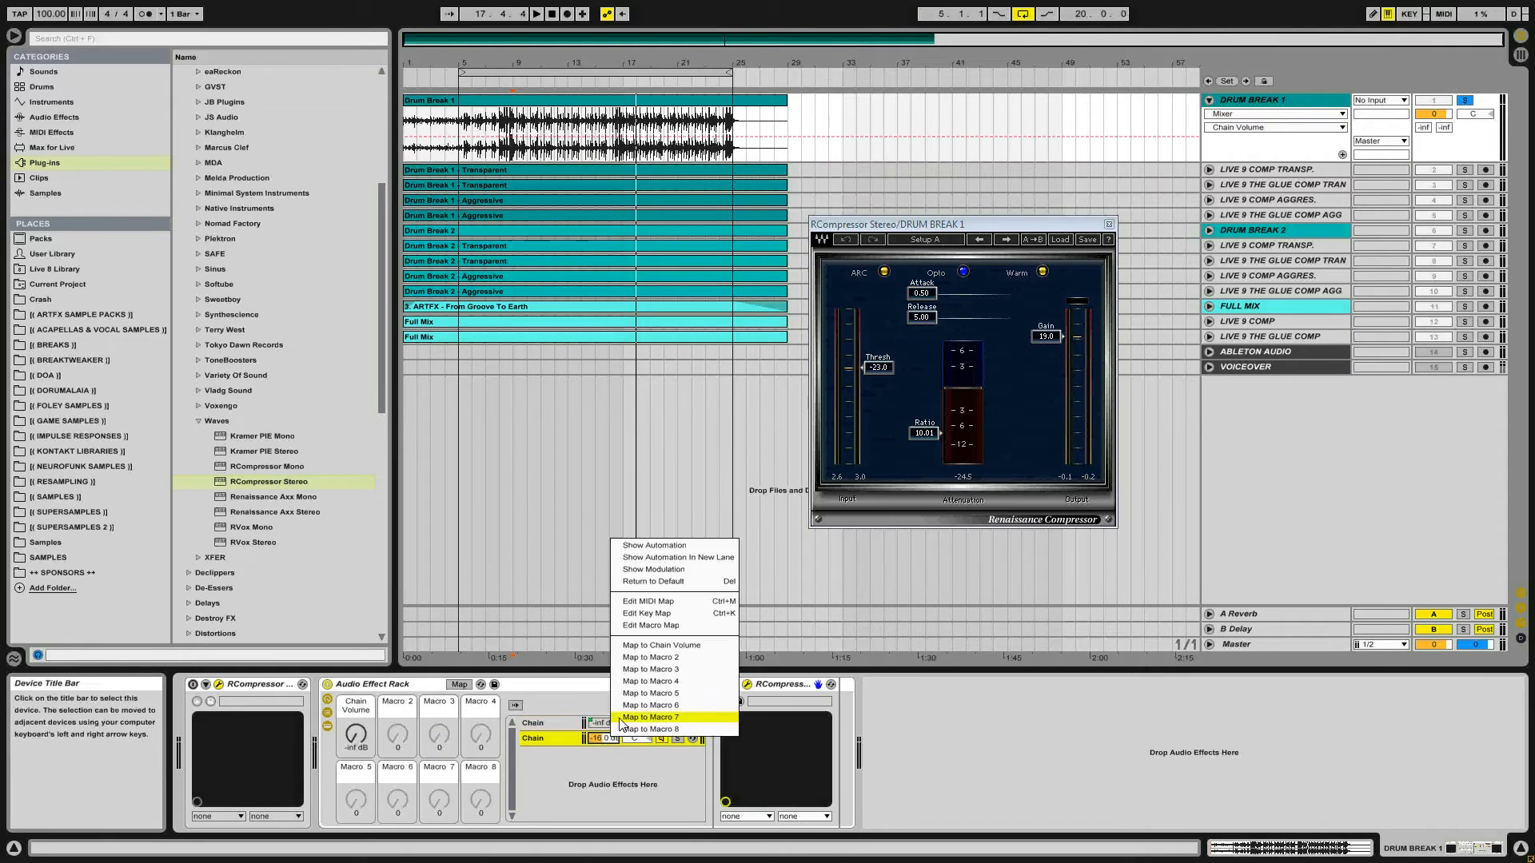
{"action": "left_click", "coordinate": [656, 645]}
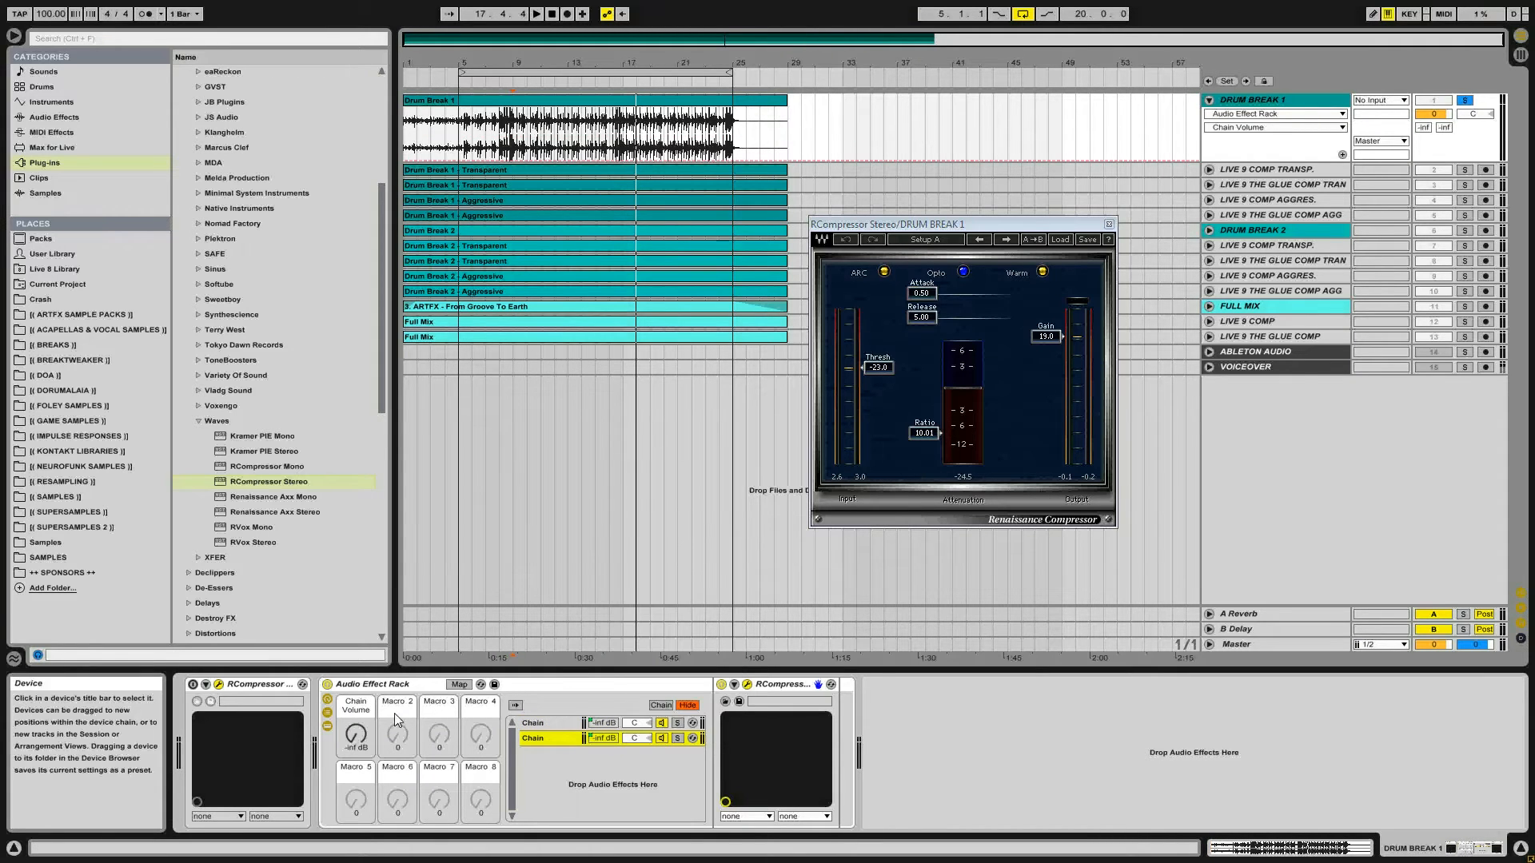
- Set the maximum of both Chain Volume macro mappings to 0.0 dB
{"action": "left_click", "coordinate": [468, 686]}
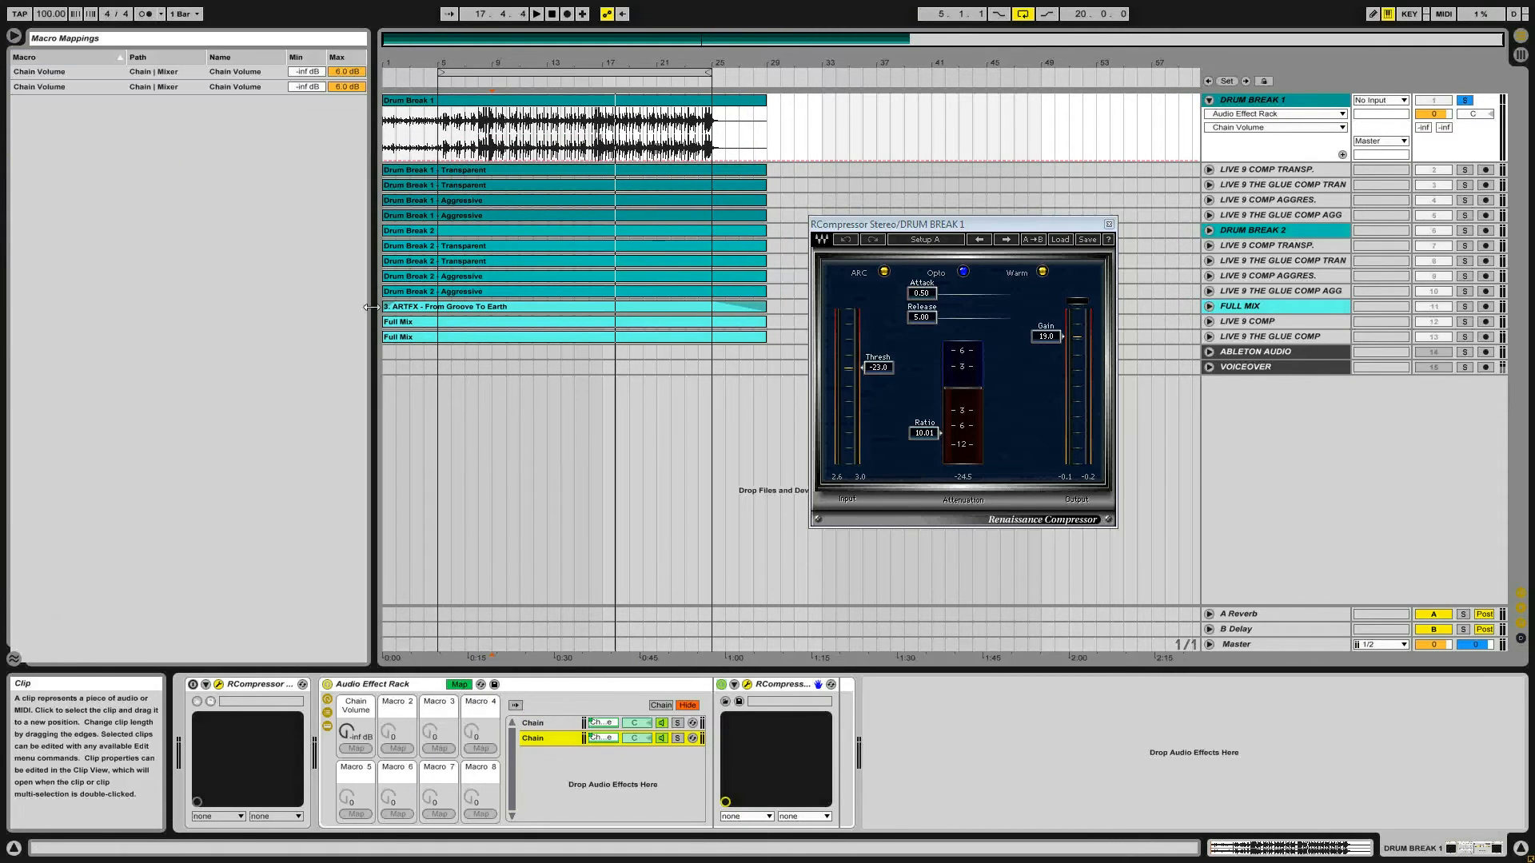
{"action": "left_click", "coordinate": [350, 73]}
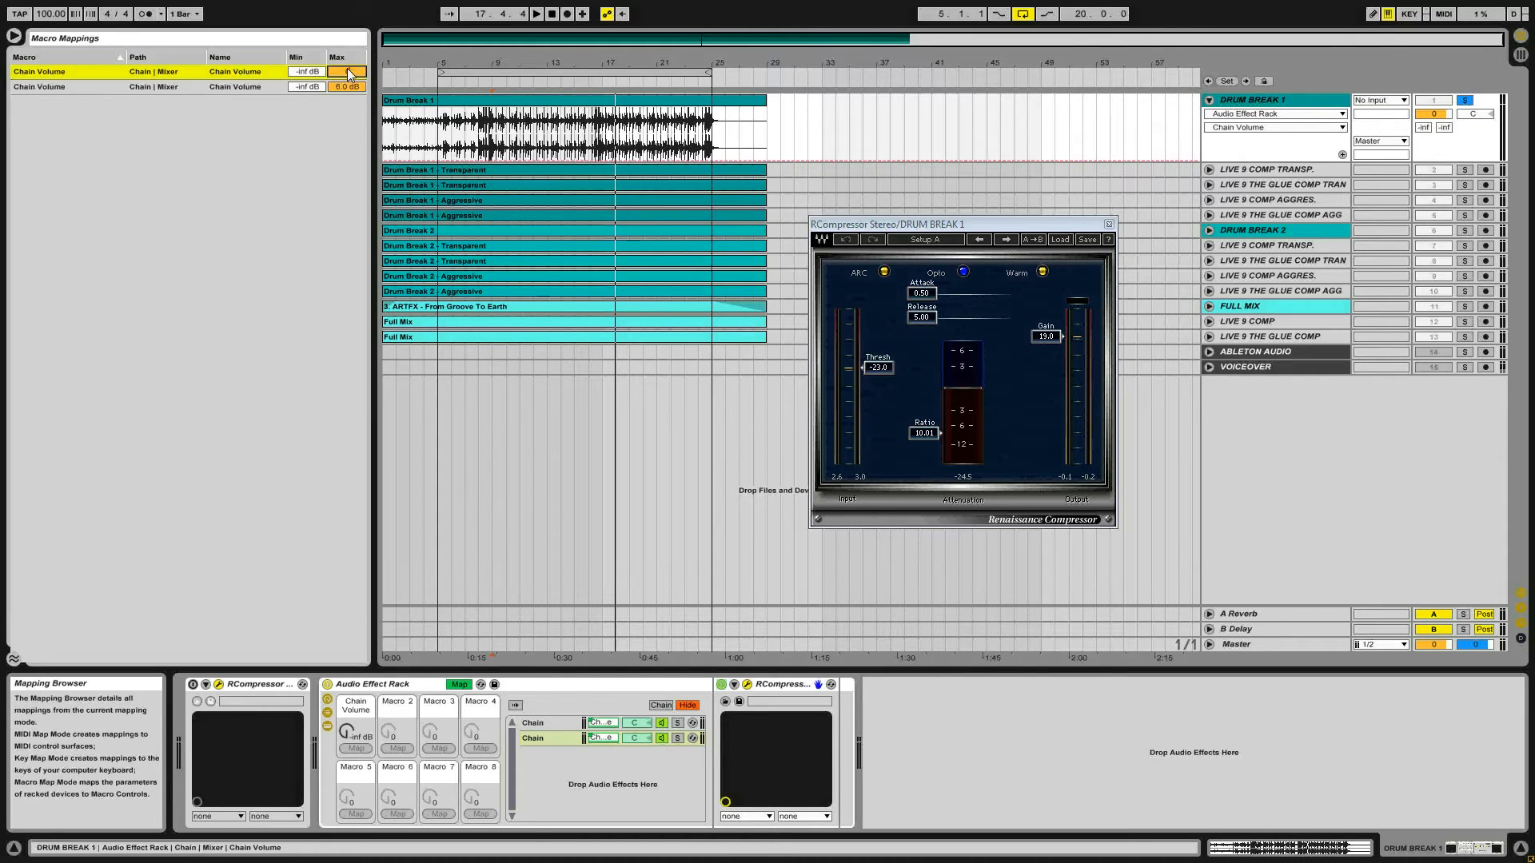
{"action": "left_click", "coordinate": [339, 87]}
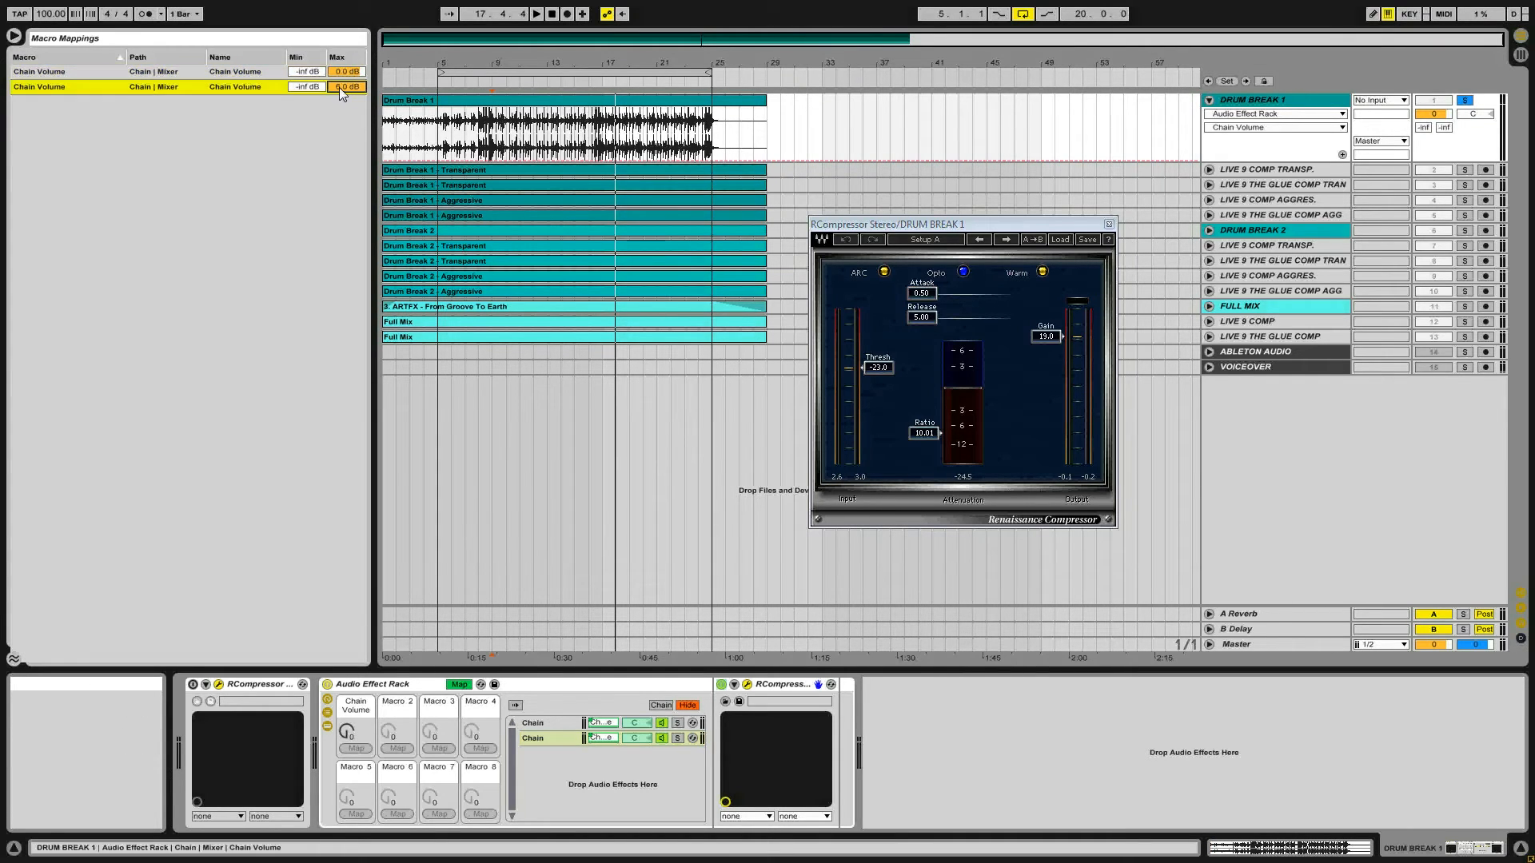
{"action": "left_click", "coordinate": [306, 73]}
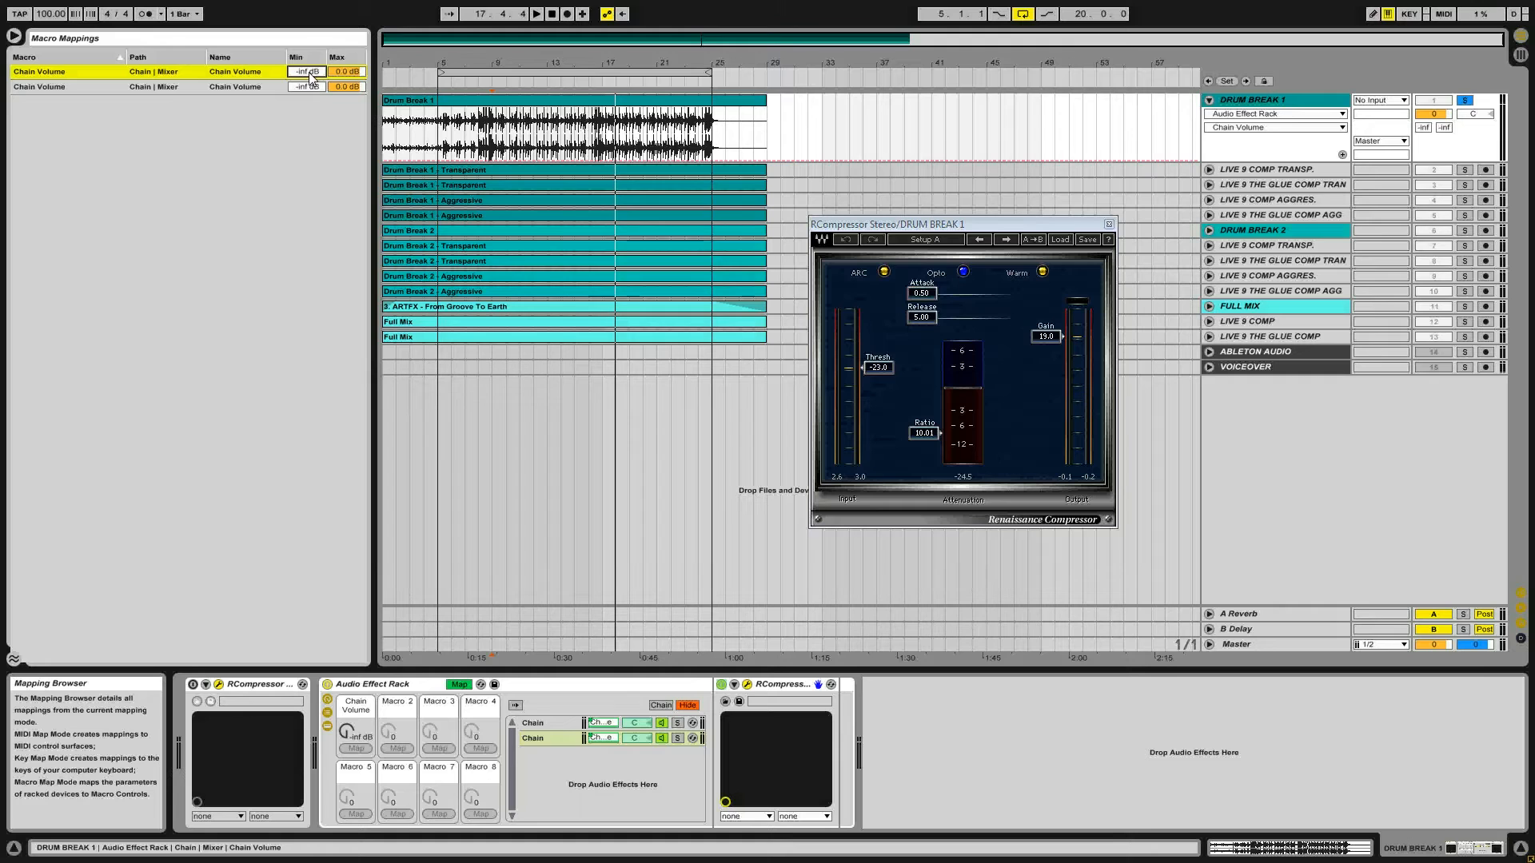
- Invert the range of the second Chain Volume mapping and test the macro by raising it to 127
{"action": "right_click", "coordinate": [190, 92]}
{"action": "left_click", "coordinate": [208, 97]}
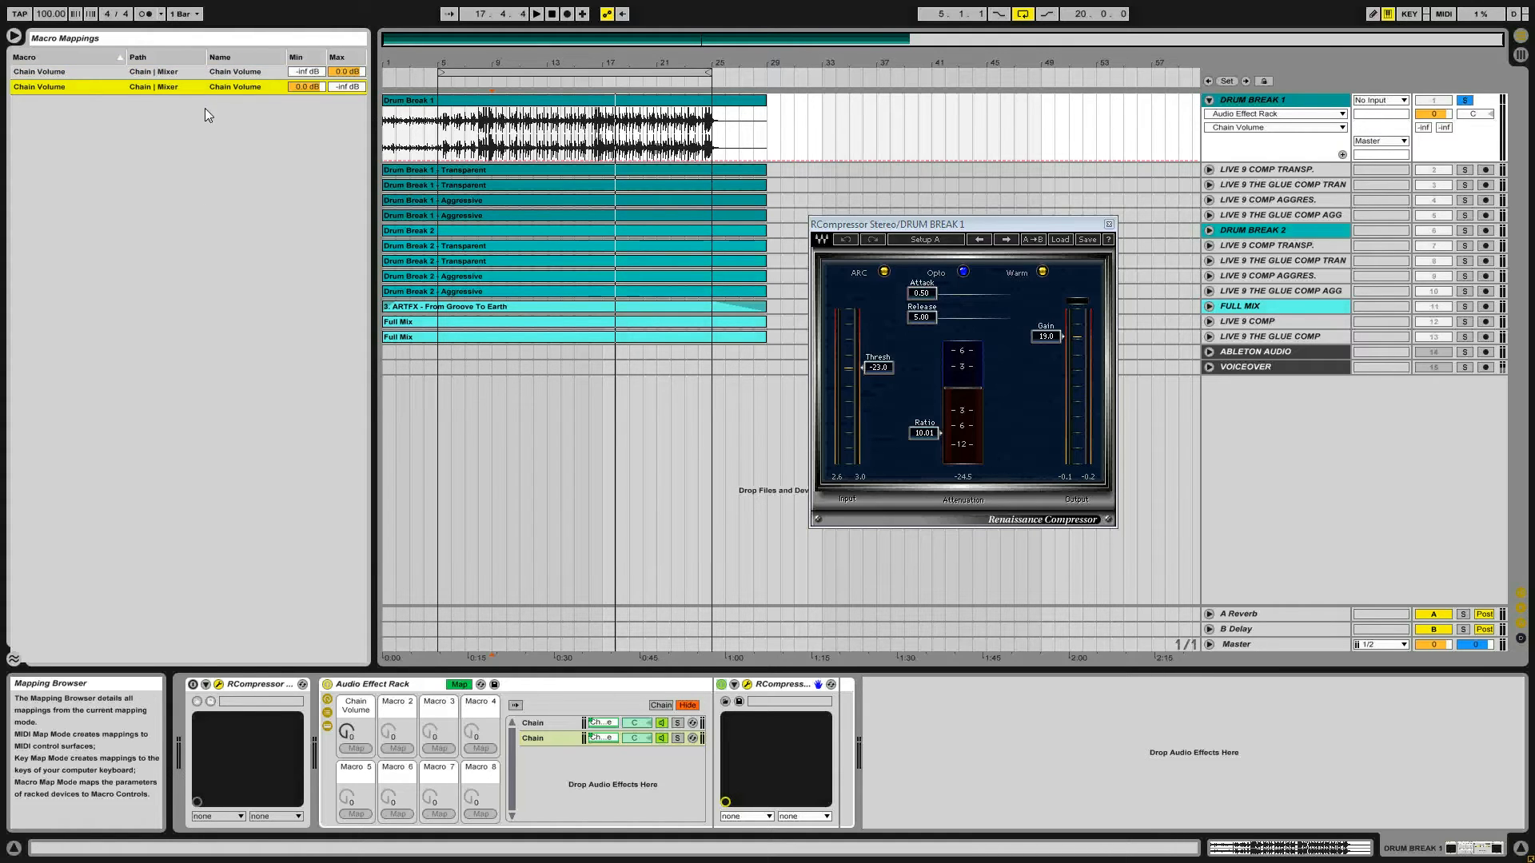
{"action": "left_click", "coordinate": [459, 684]}
{"action": "left_click_drag", "start_coordinate": [355, 734], "coordinate": [356, 651]}
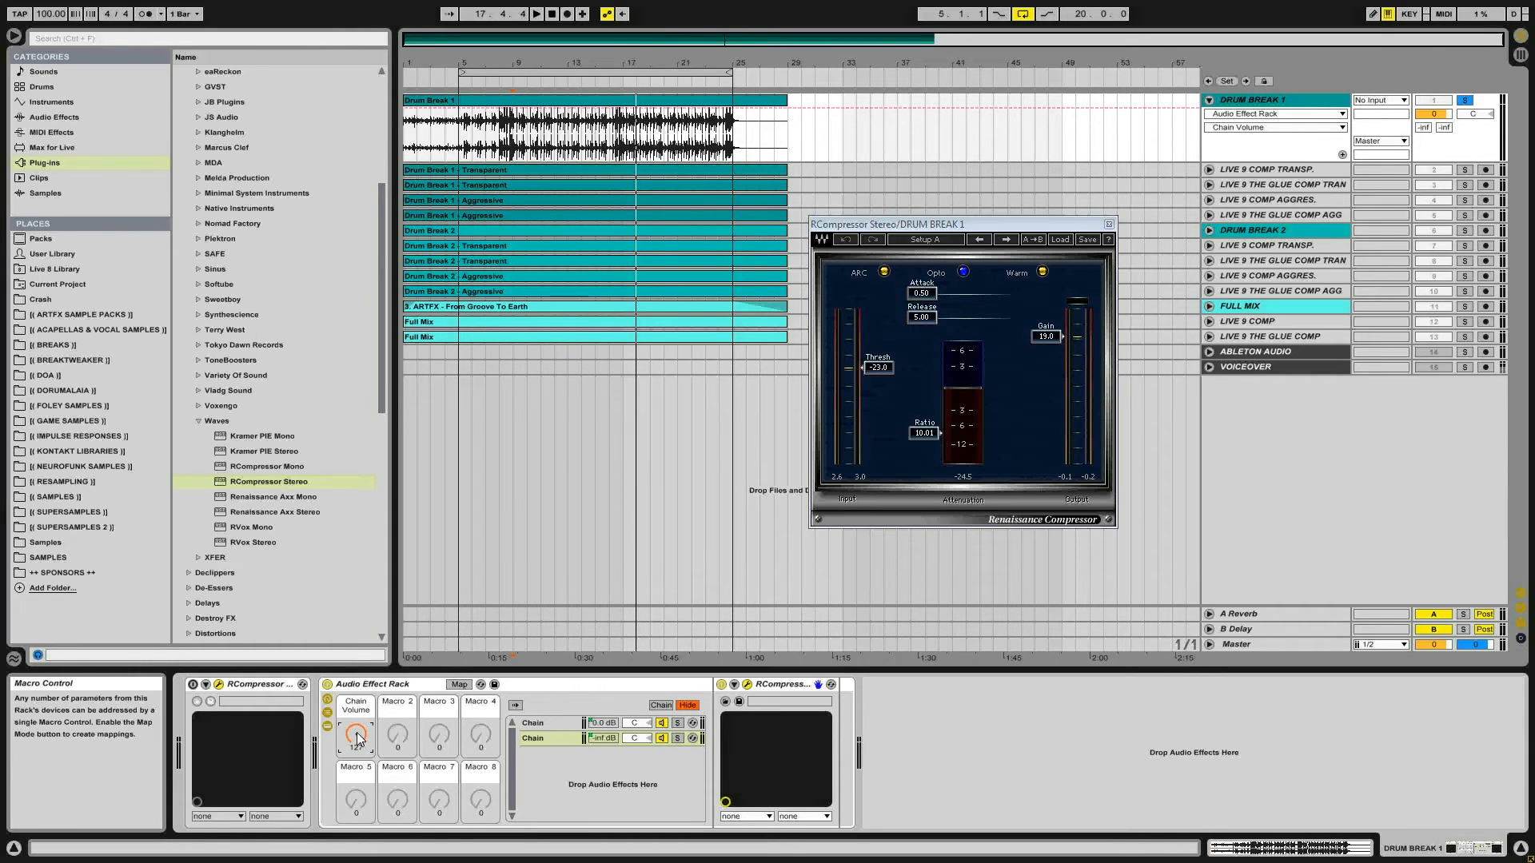
- Invert the ranges of both Chain Volume mappings so the first runs from 0.0 dB to -inf dB and the second the opposite way
{"action": "left_click", "coordinate": [459, 685]}
{"action": "right_click", "coordinate": [171, 72]}
{"action": "left_click", "coordinate": [185, 79]}
{"action": "right_click", "coordinate": [186, 83]}
{"action": "left_click", "coordinate": [195, 95]}
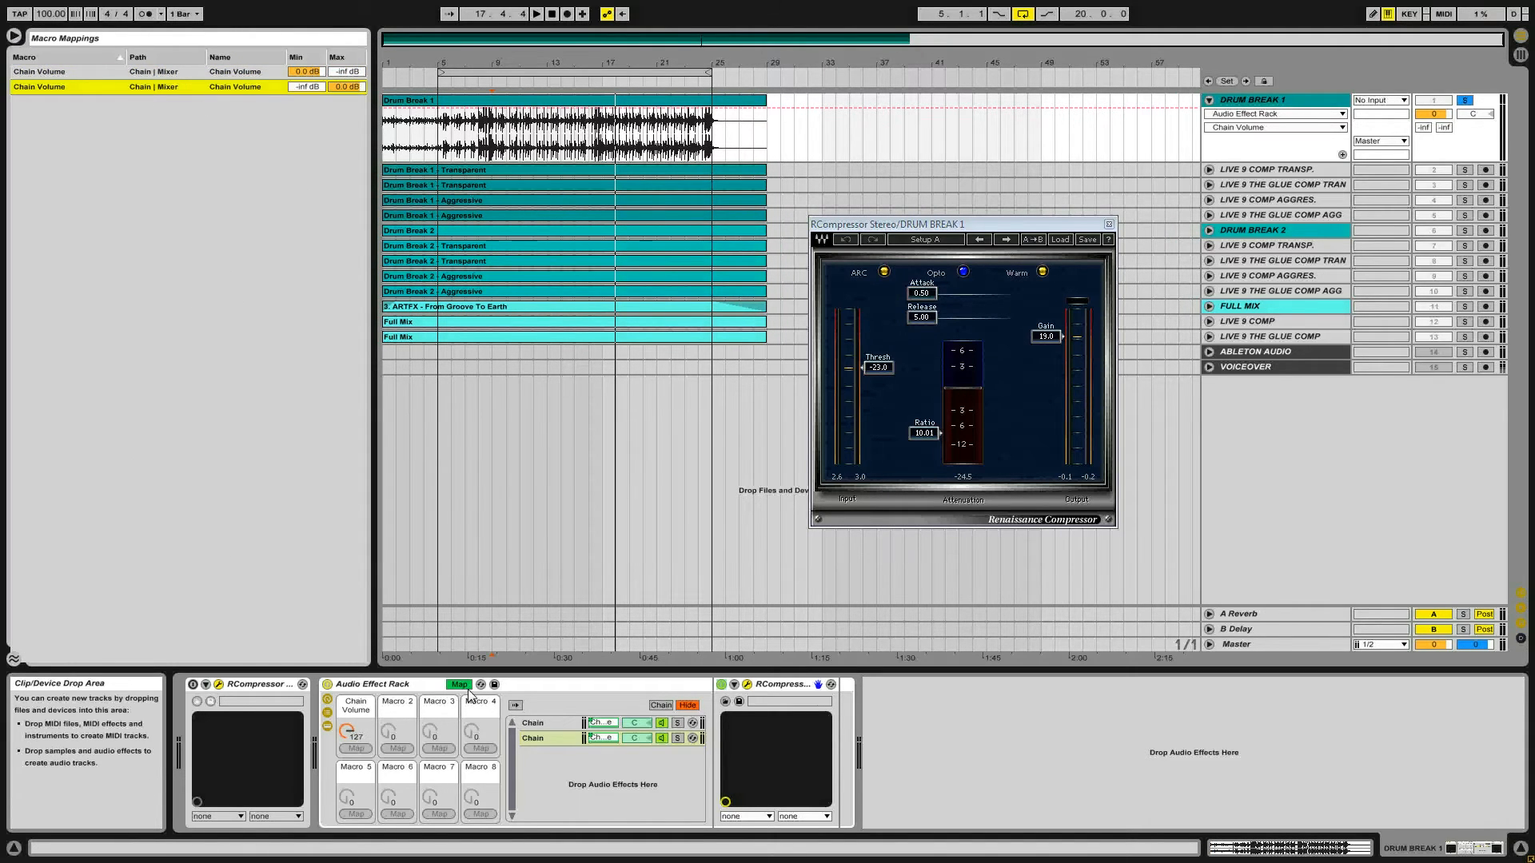
- Return the Chain Volume macro to 0 and rename it DRY WET
{"action": "left_click", "coordinate": [348, 734]}
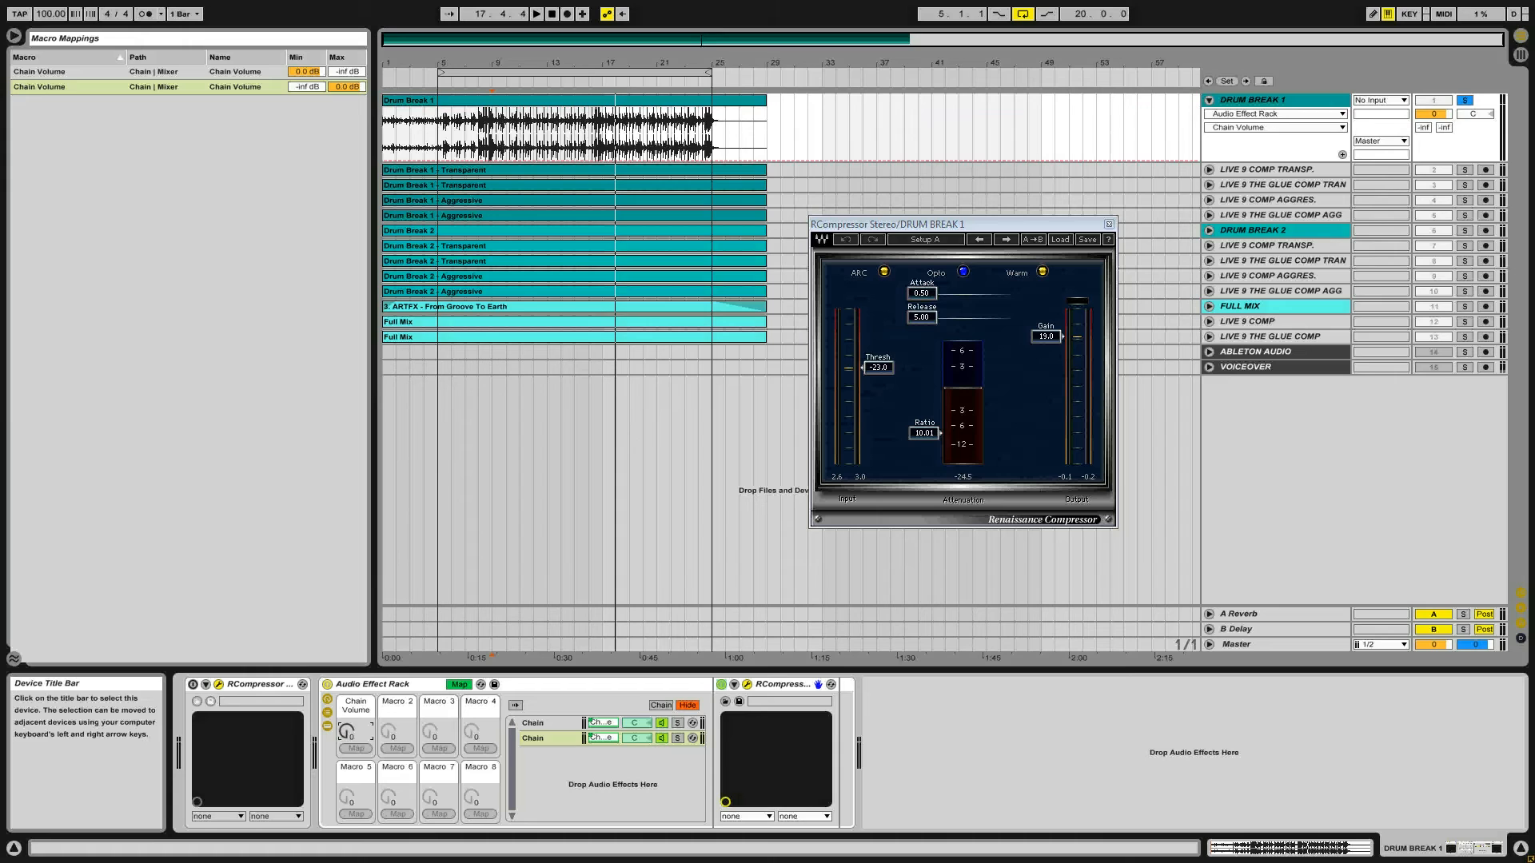
{"action": "left_click", "coordinate": [361, 703]}
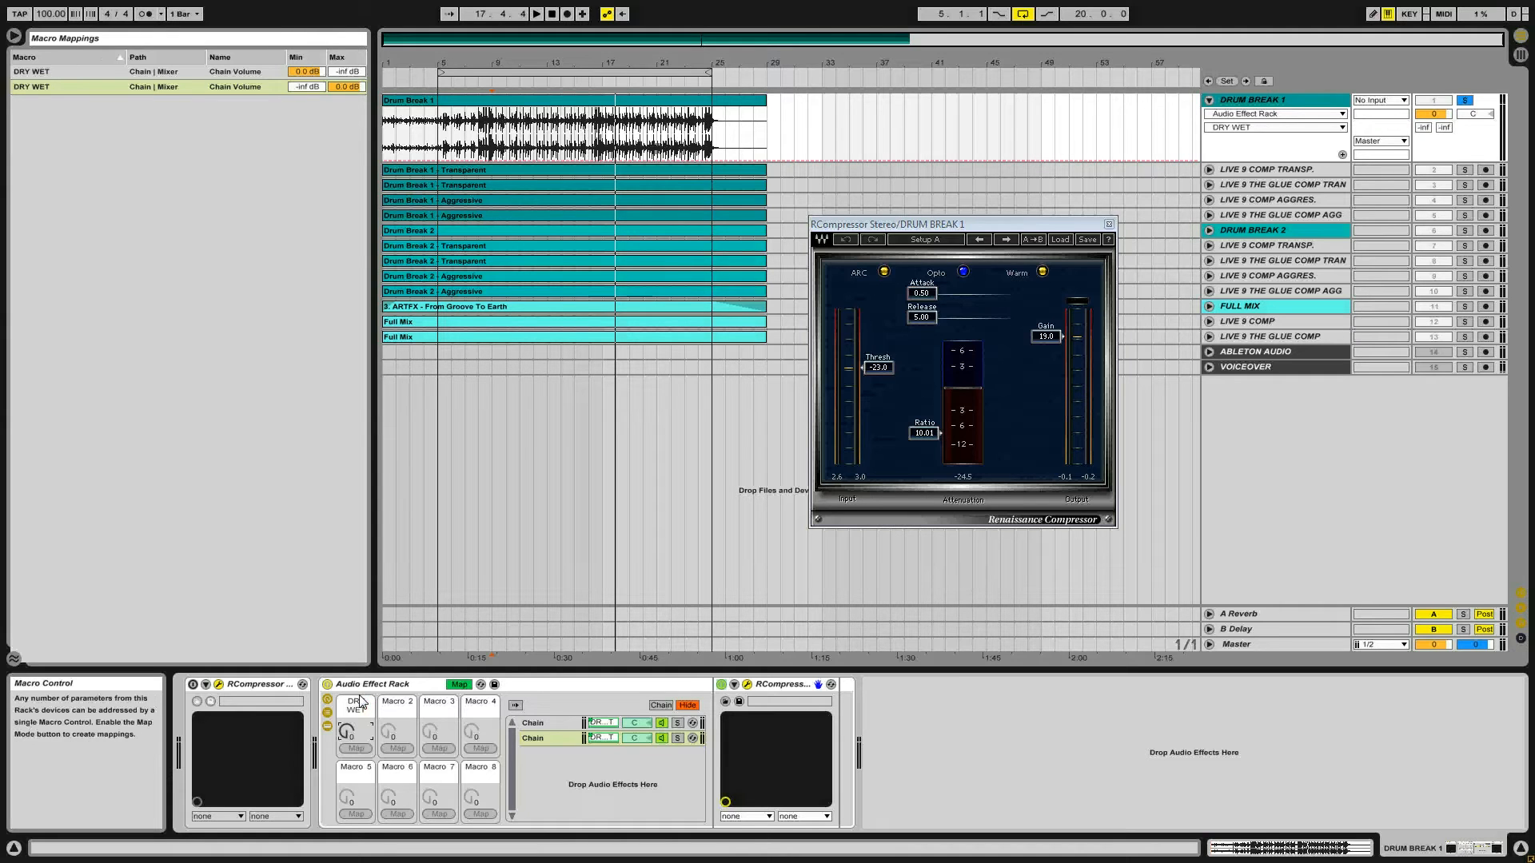
{"action": "left_click", "coordinate": [348, 732]}
- Sweep the DRY WET macro up to 127, bring it back to about 46, and play DRUM BREAK 1
{"action": "left_click_drag", "start_coordinate": [348, 731], "coordinate": [348, 629]}
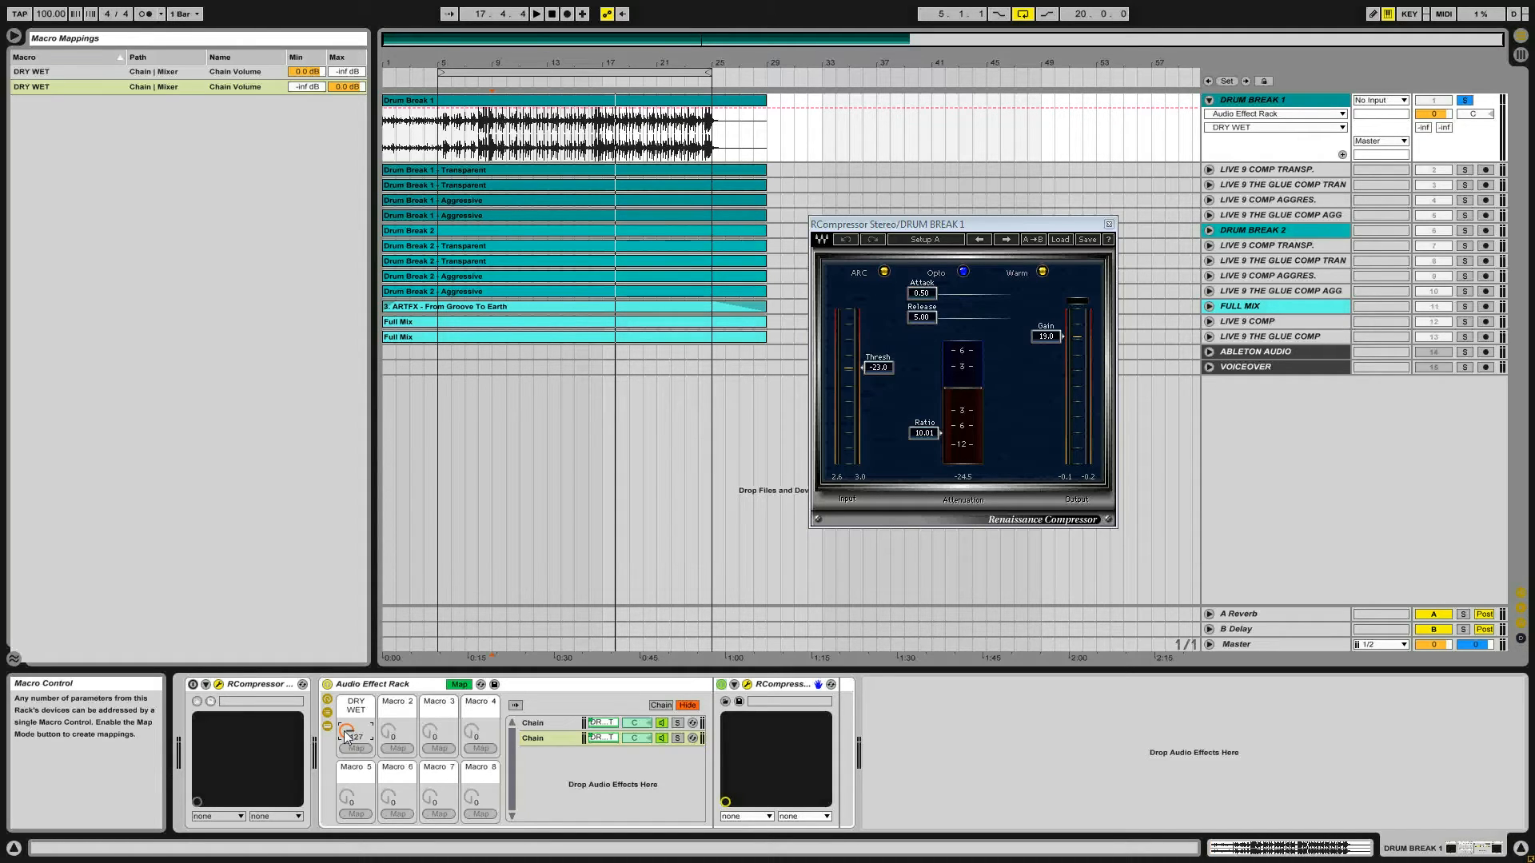
{"action": "left_click_drag", "start_coordinate": [346, 731], "coordinate": [346, 787]}
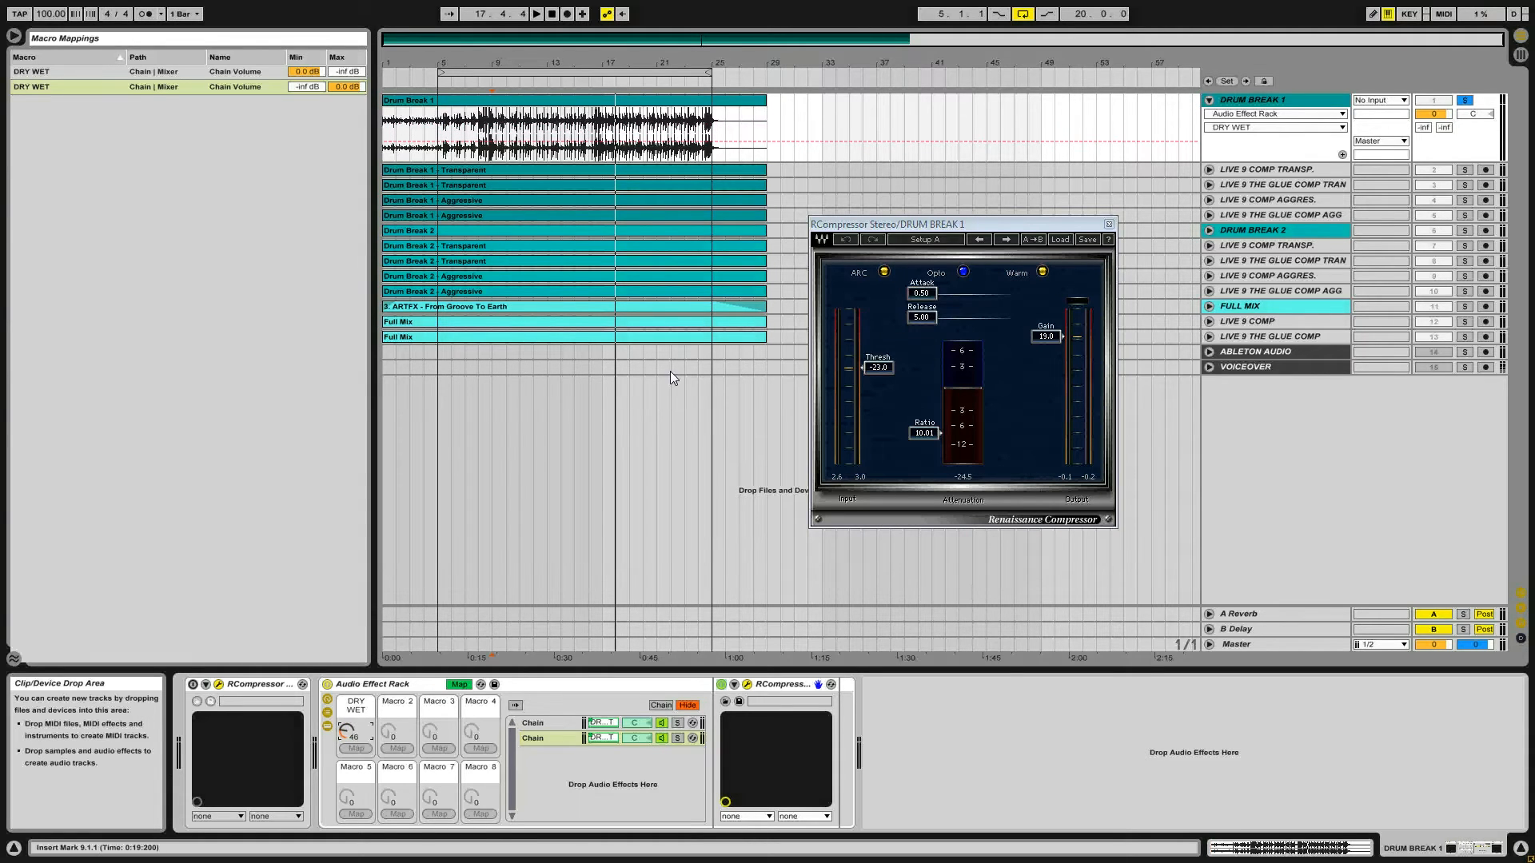
{"action": "key", "text": "space"}
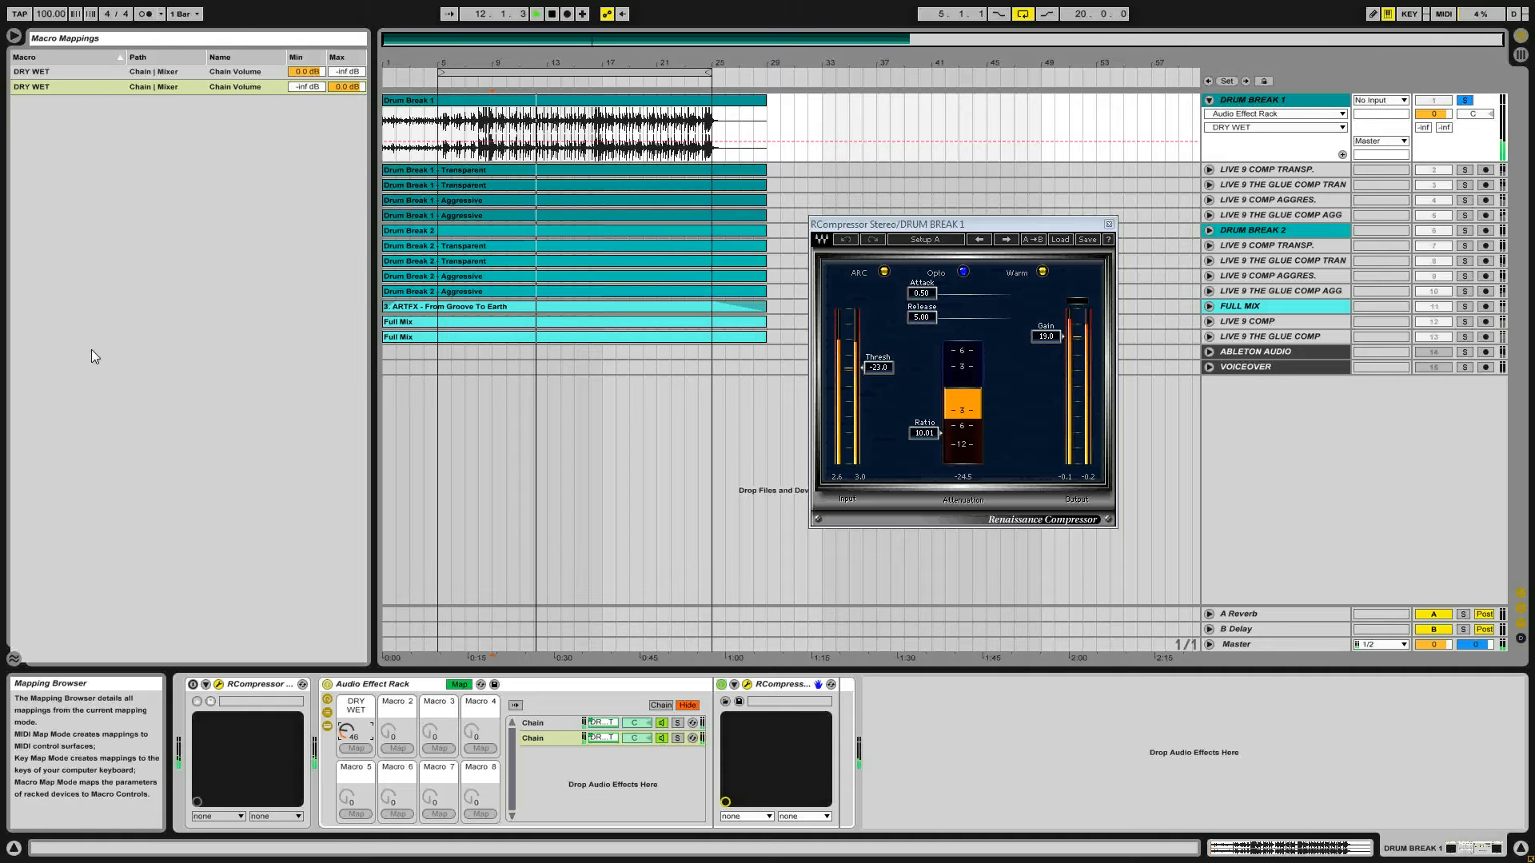
- Leave macro mapping, add a Utility after the rack on DRUM BREAK 1, and raise its gain to 8.89 dB
{"action": "left_click", "coordinate": [462, 686]}
{"action": "left_click", "coordinate": [60, 117]}
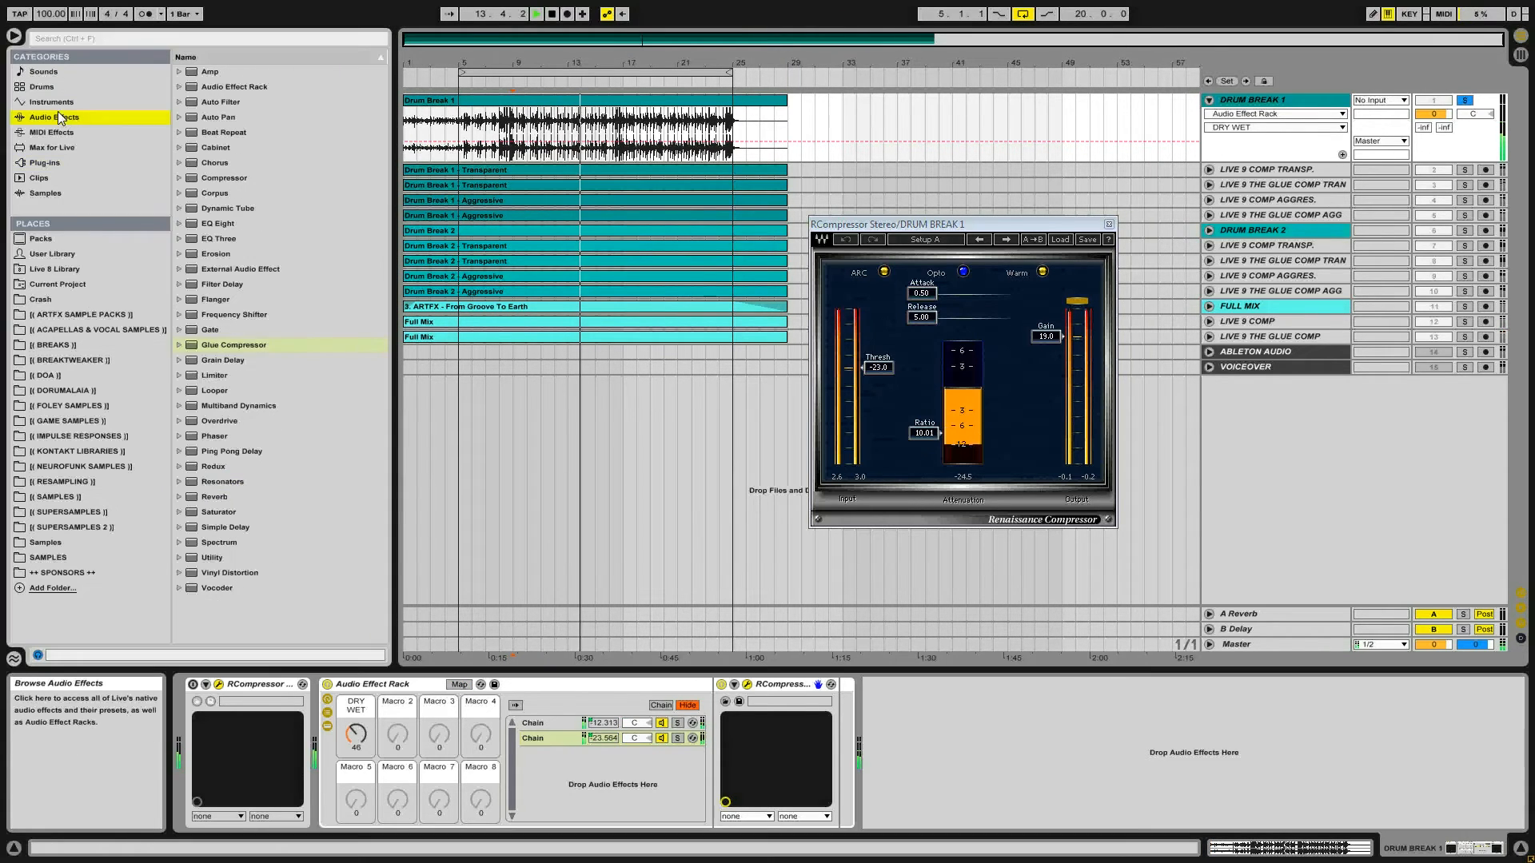
{"action": "left_click_drag", "start_coordinate": [221, 558], "coordinate": [903, 751]}
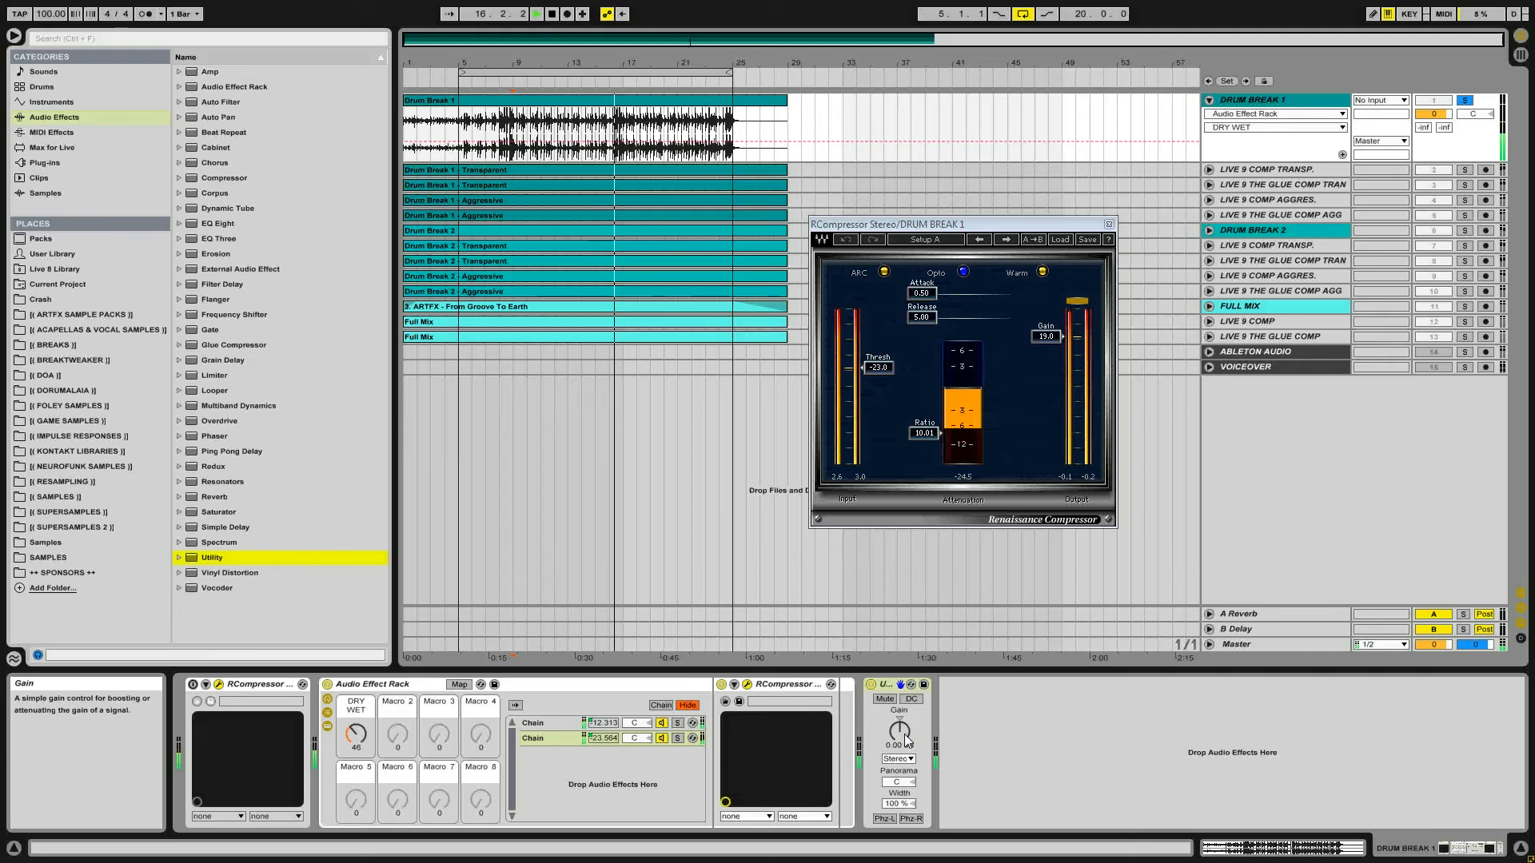
{"action": "left_click_drag", "start_coordinate": [906, 740], "coordinate": [906, 719]}
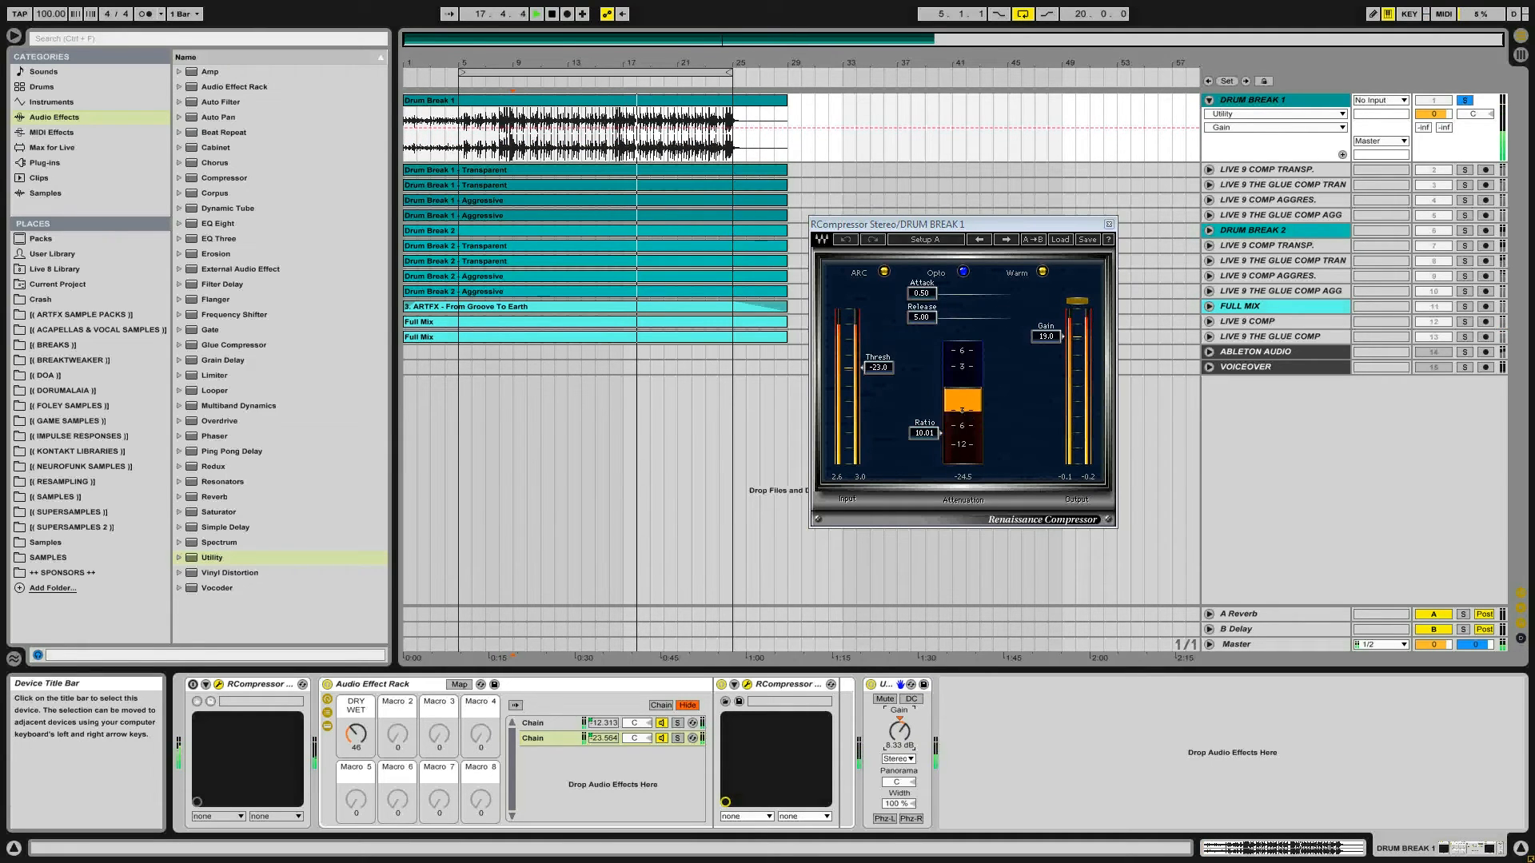
{"action": "left_click_drag", "start_coordinate": [906, 740], "coordinate": [906, 739]}
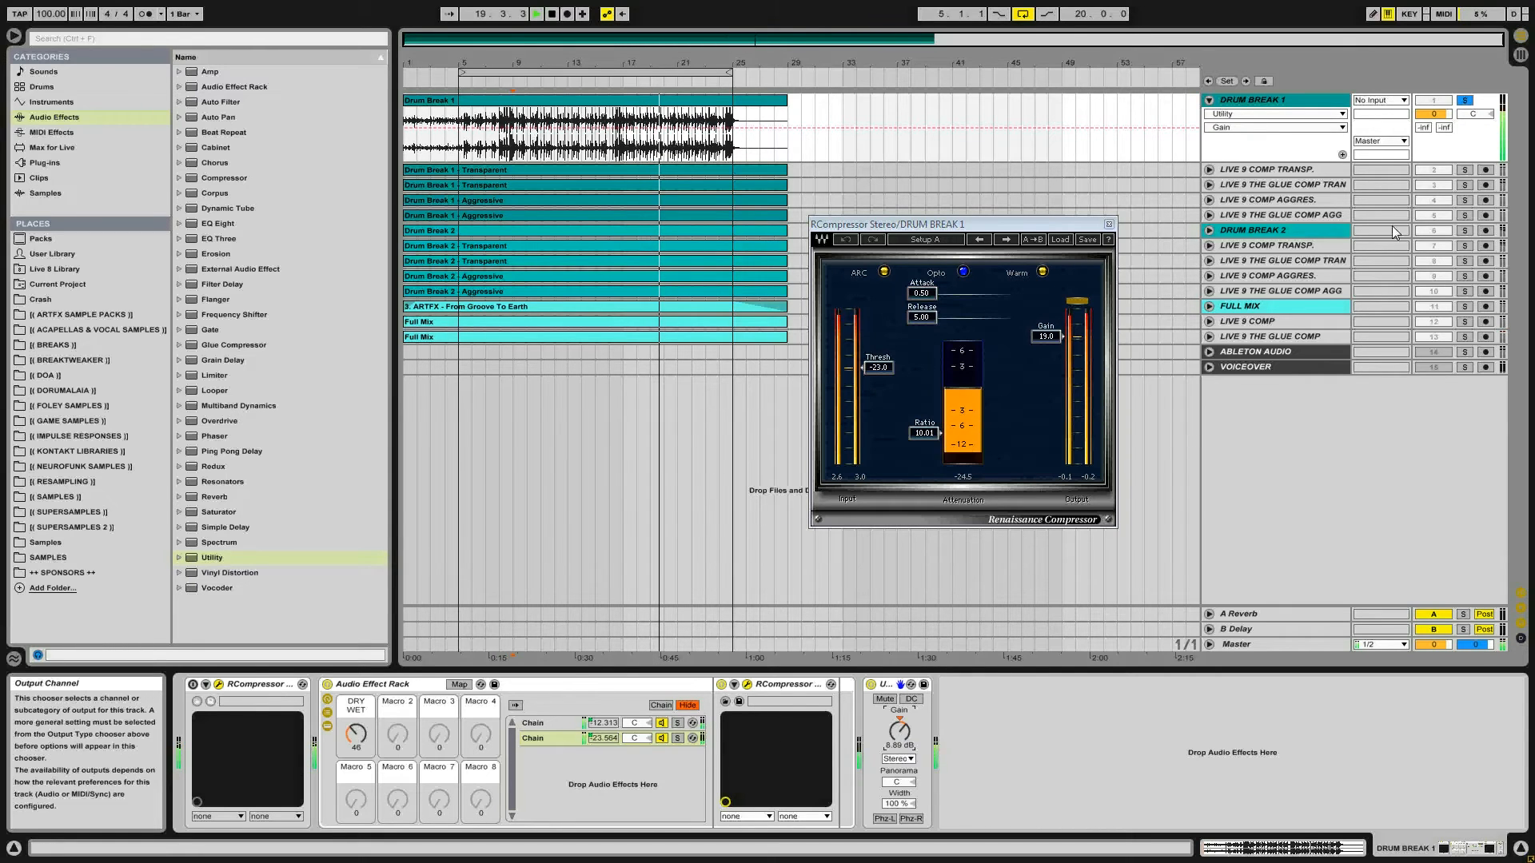
- Compare DRUM BREAK 1 with LIVE 9 COMP AGGRES. by alternating solo, raising the Utility gain to 14.4 dB to match levels
{"action": "left_click", "coordinate": [1466, 201]}
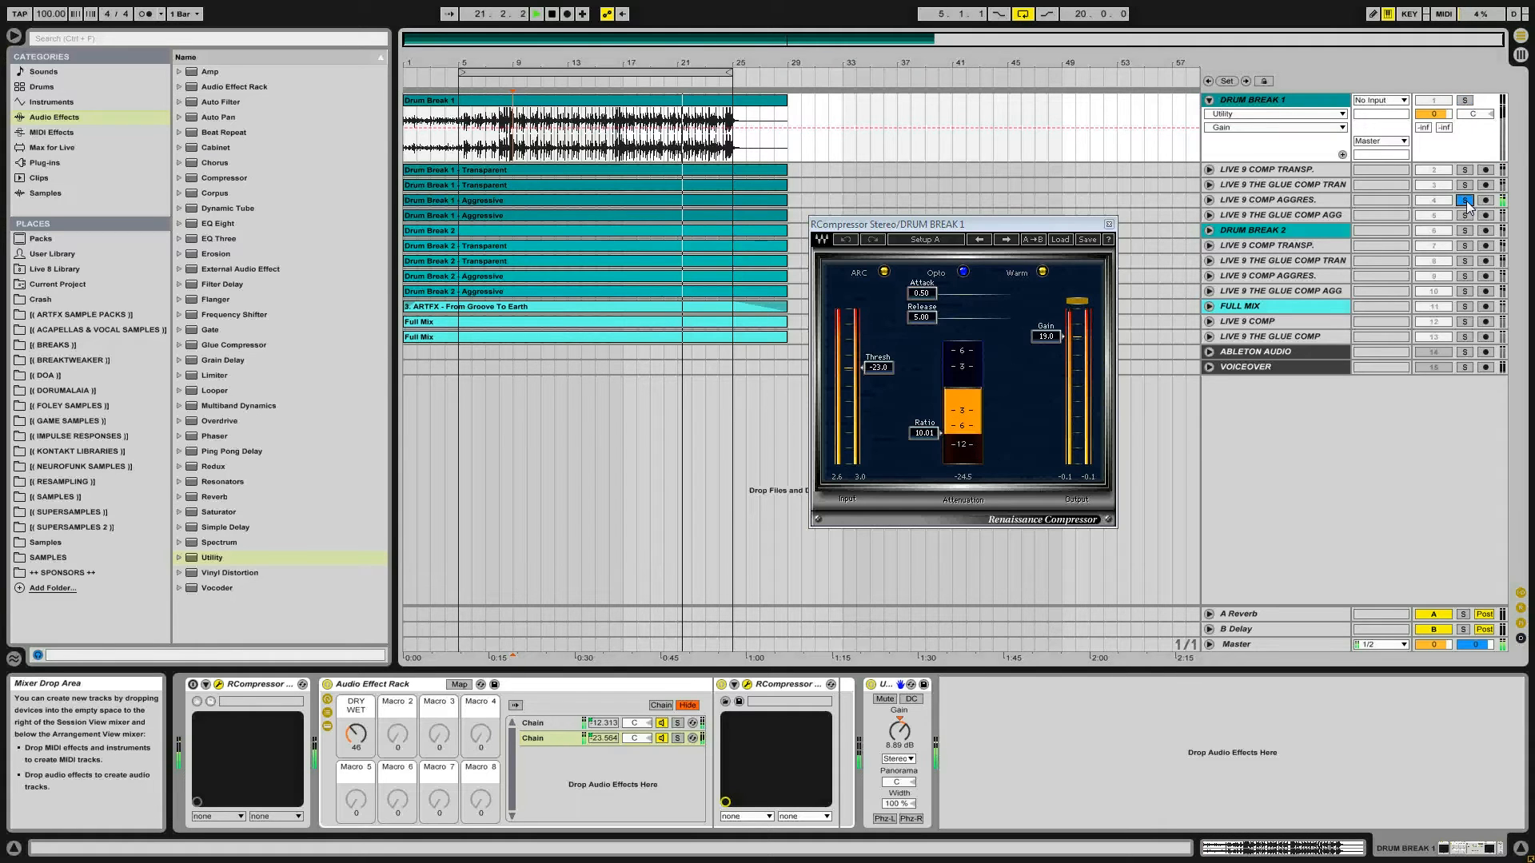
{"action": "left_click", "coordinate": [1464, 101]}
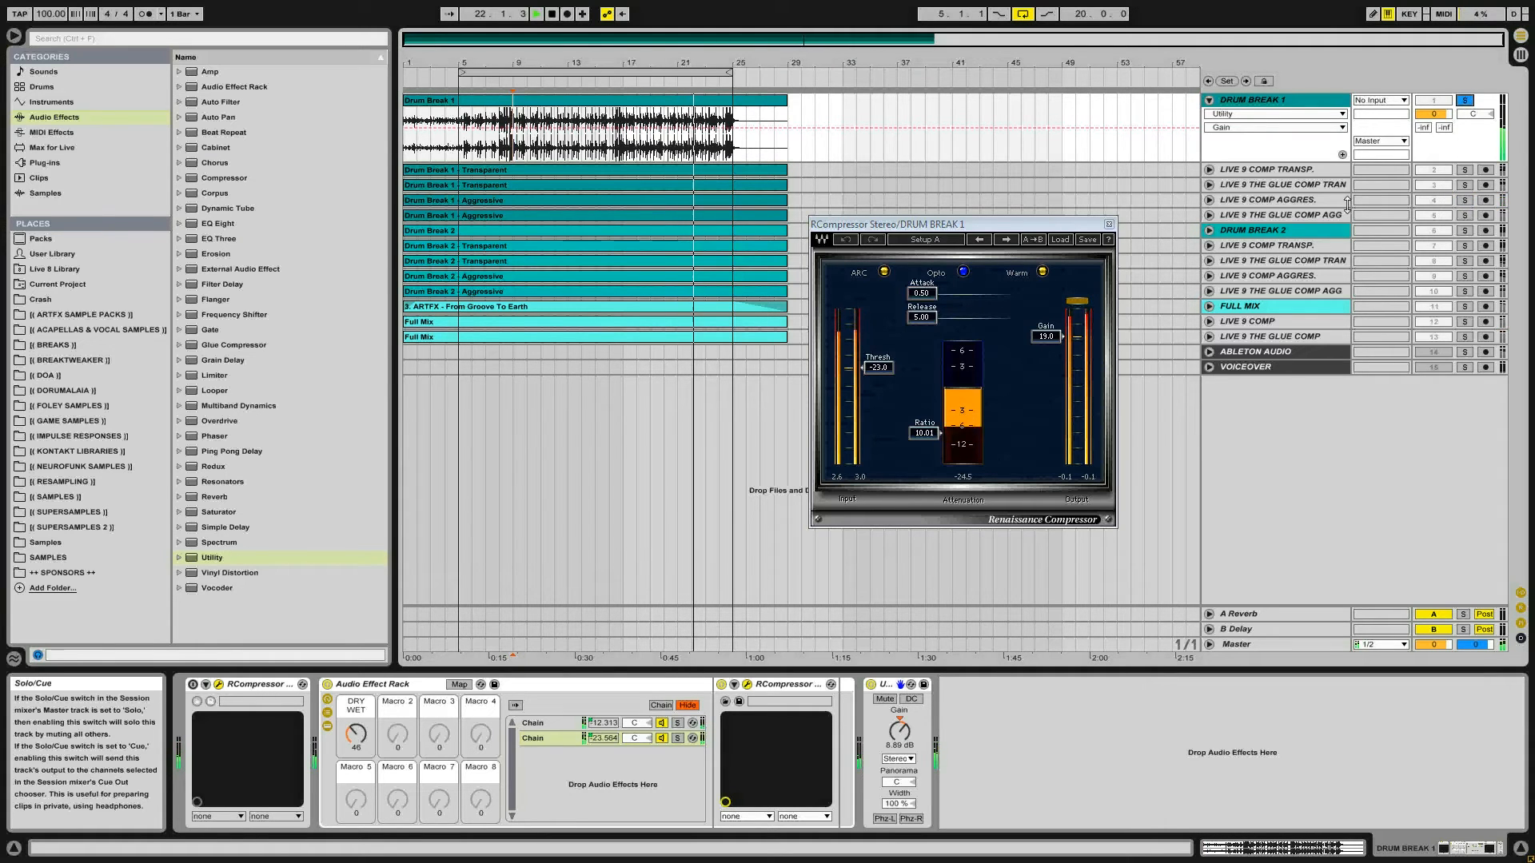
{"action": "left_click_drag", "start_coordinate": [900, 732], "coordinate": [900, 719]}
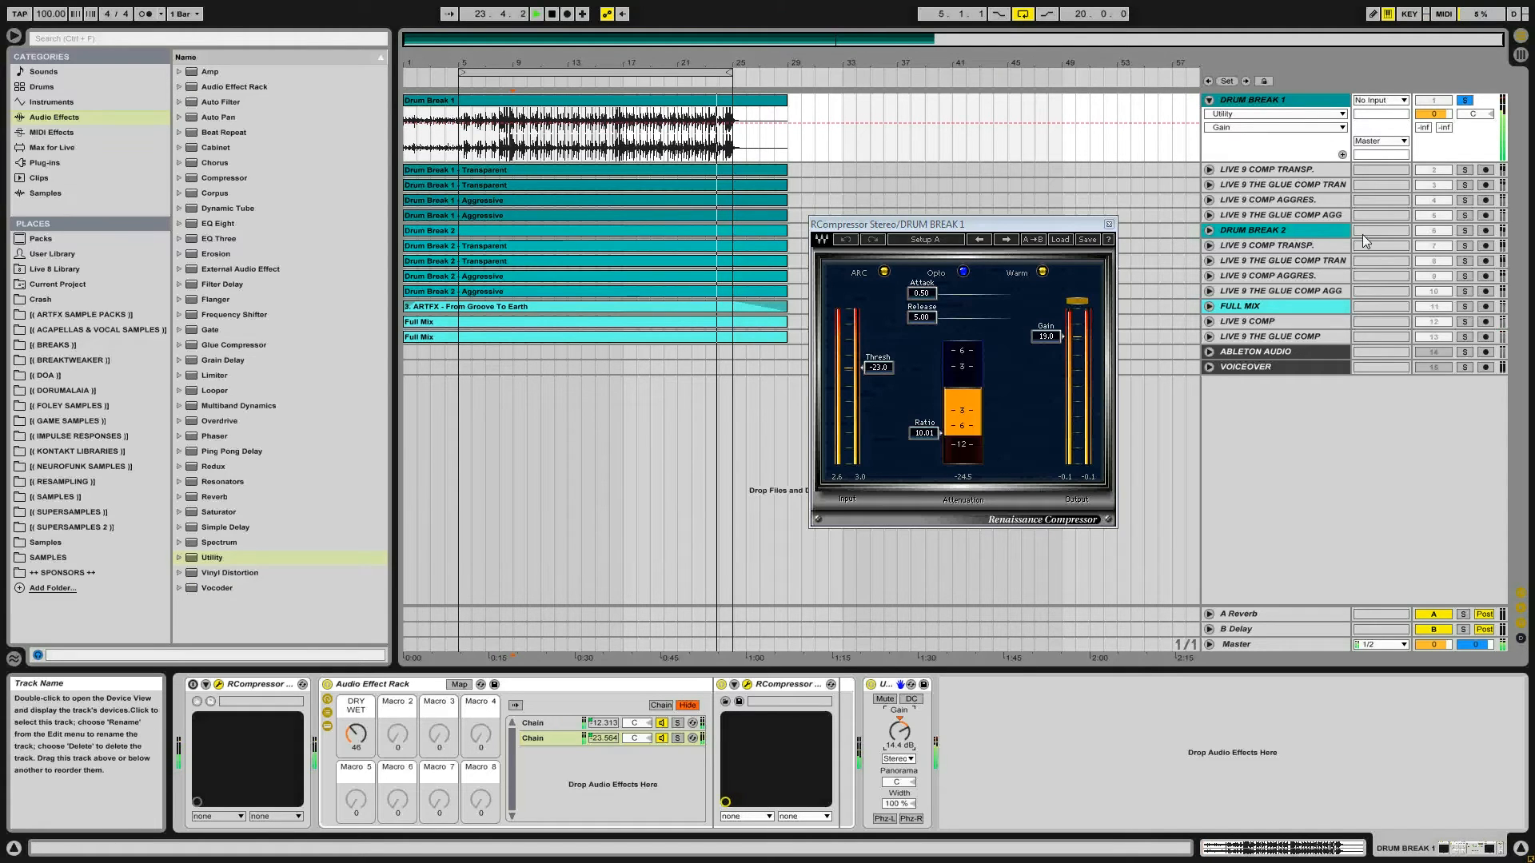
{"action": "left_click", "coordinate": [1465, 200]}
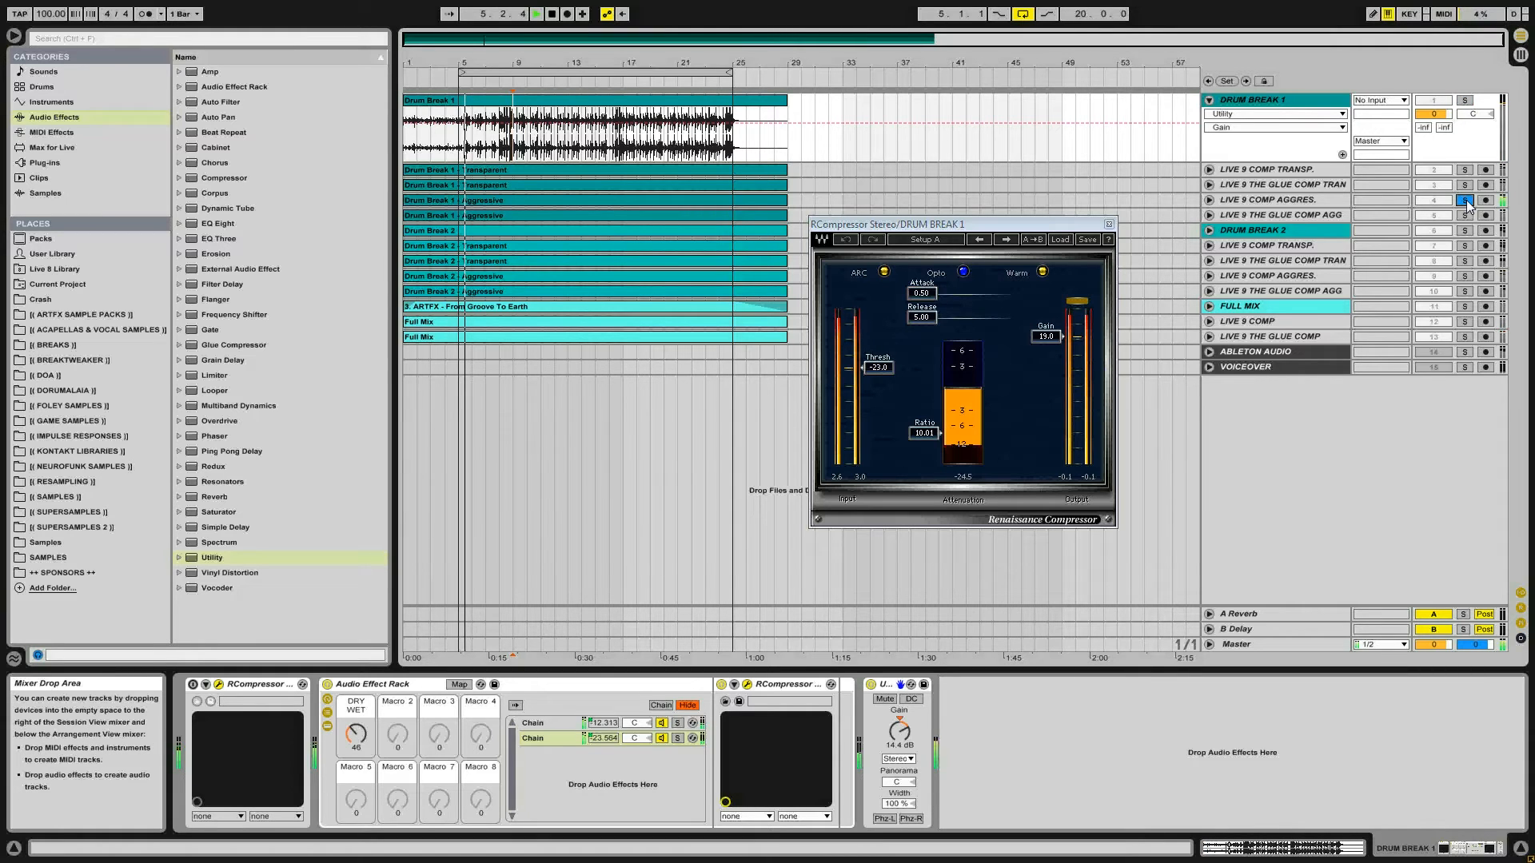
{"action": "left_click", "coordinate": [1465, 101]}
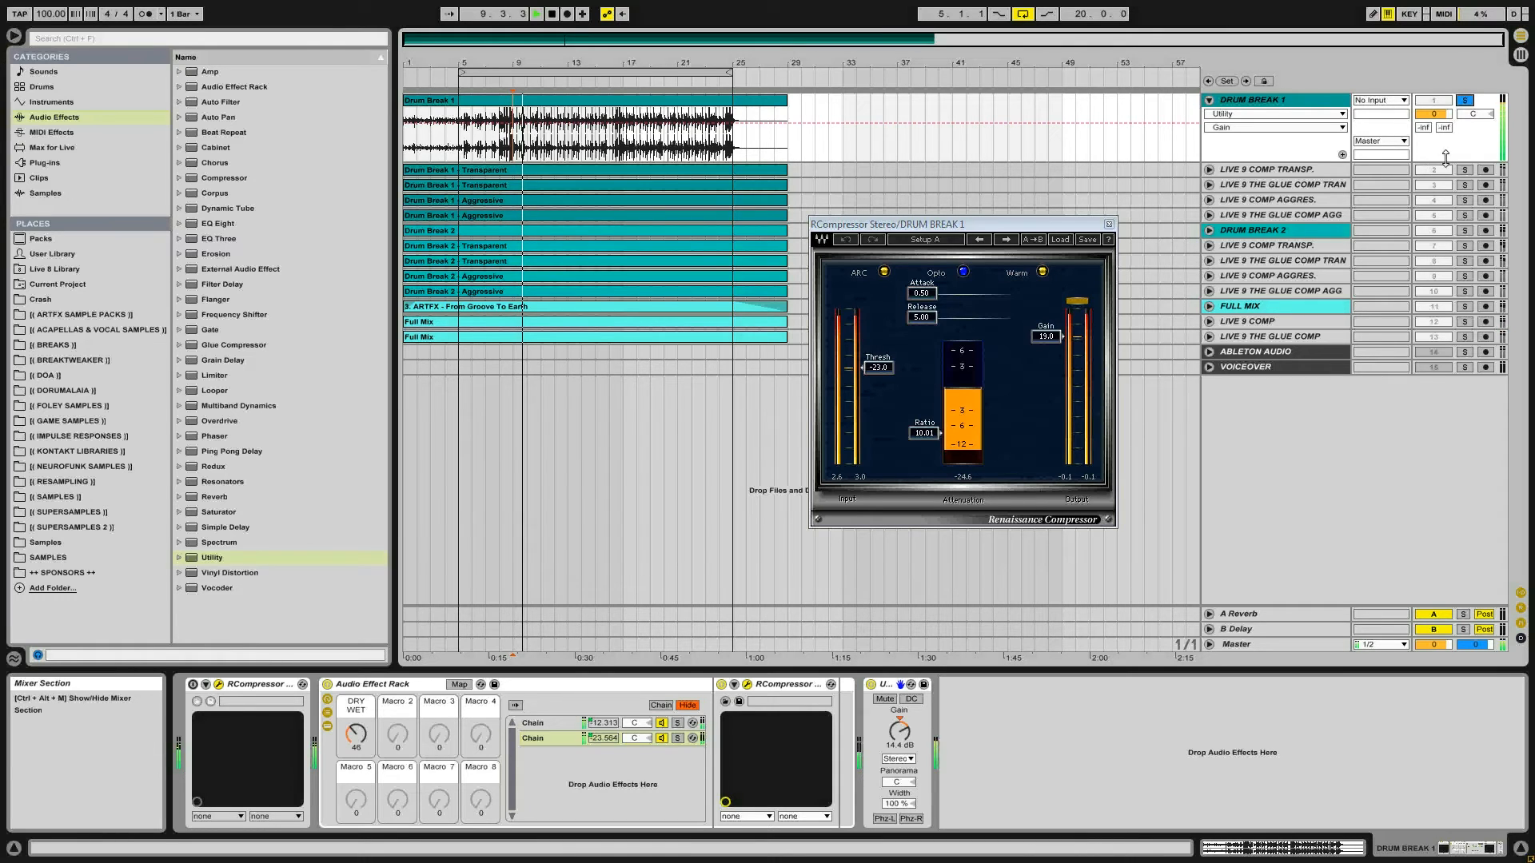
- Audition RCompressor's Electro and Smooth modes and compare DRUM BREAK 1 with LIVE 9 THE GLUE COMP AGG by alternating solo
{"action": "left_click", "coordinate": [964, 273]}
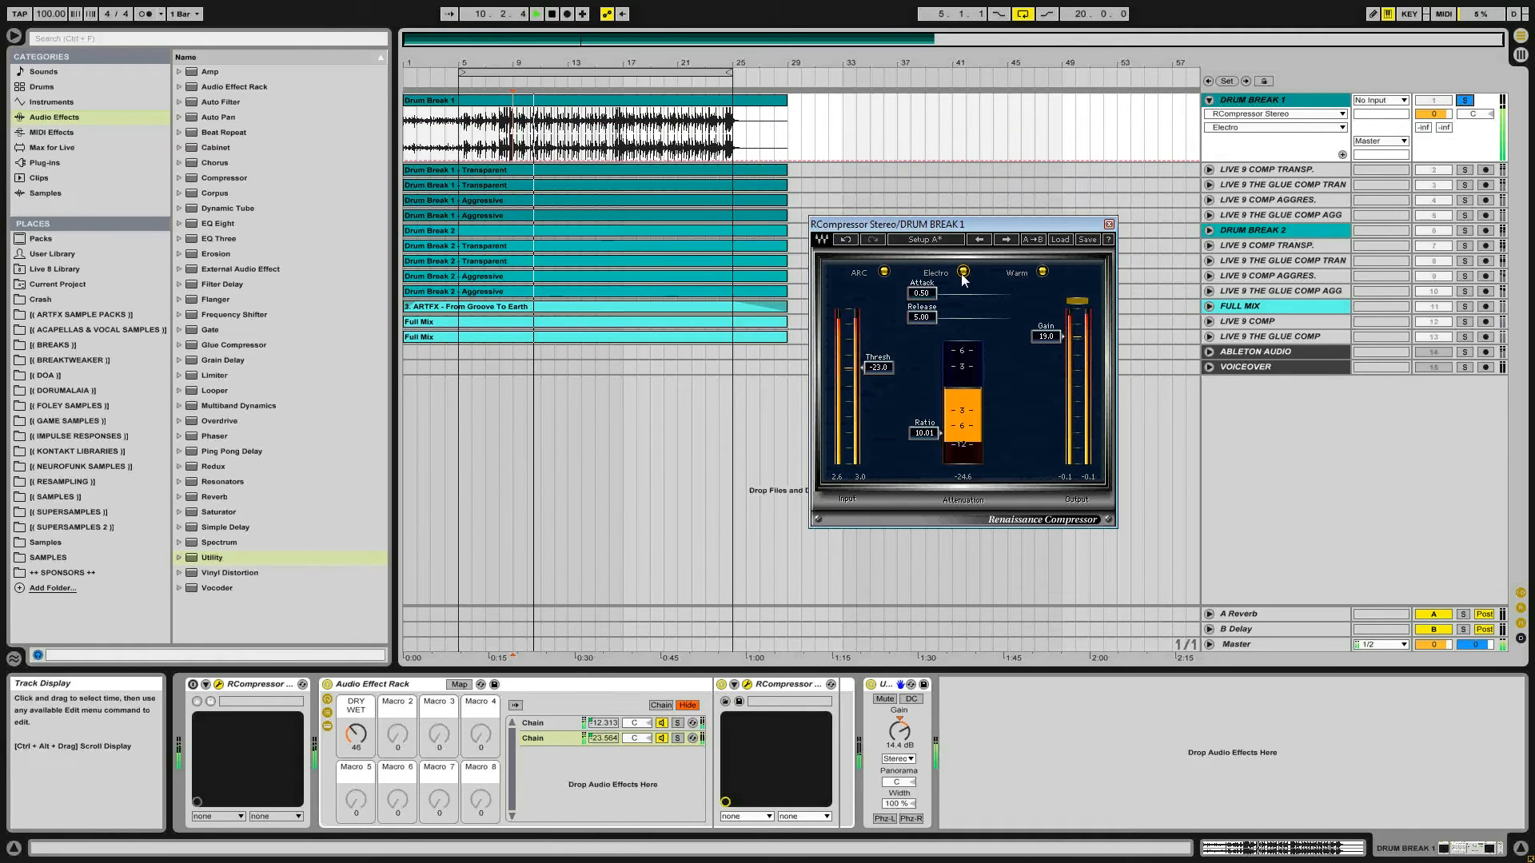
{"action": "left_click", "coordinate": [965, 274]}
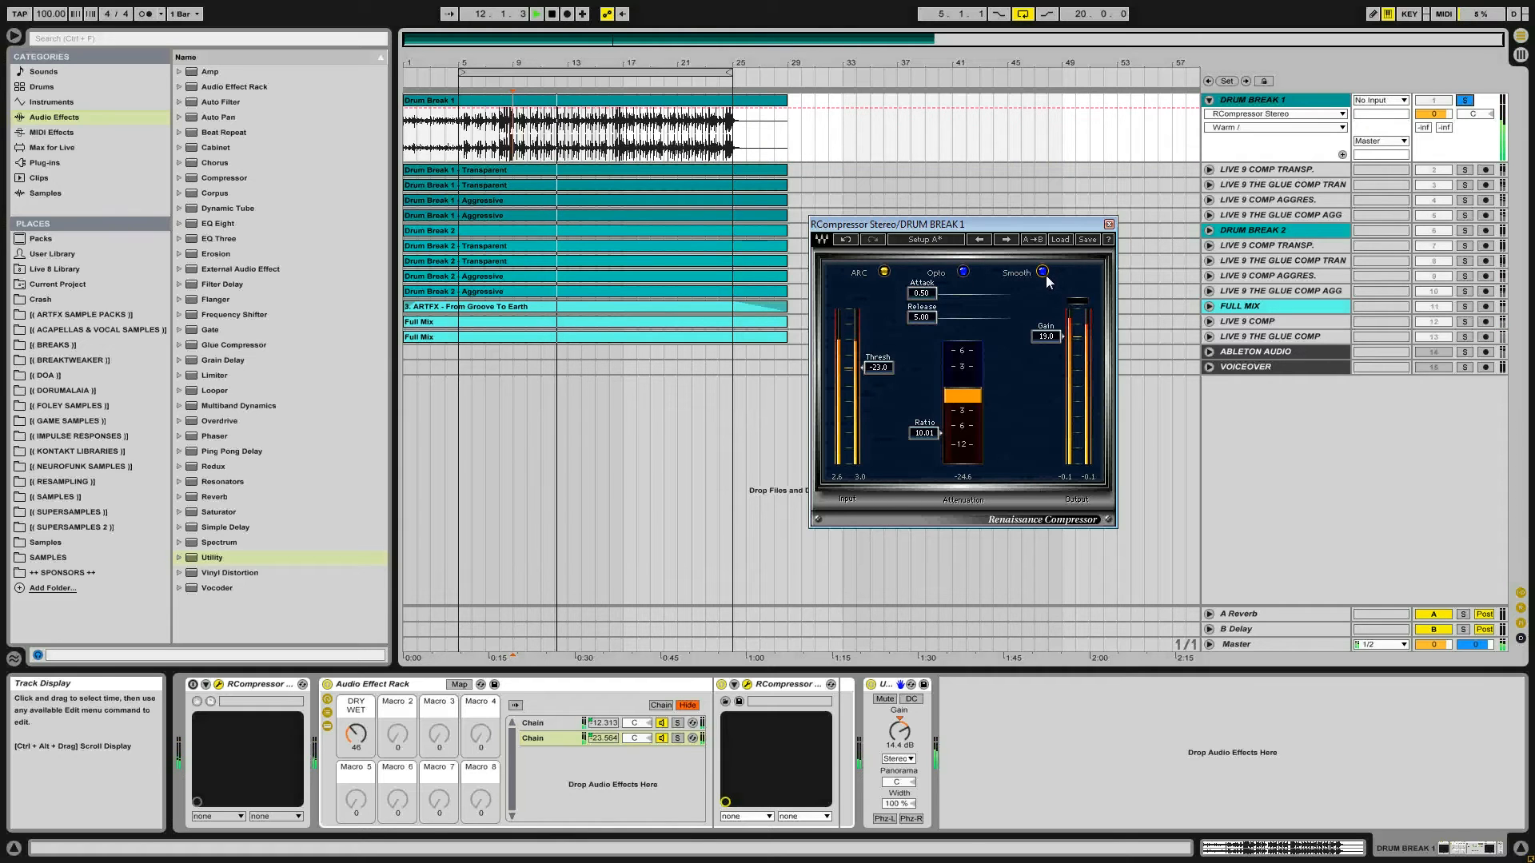
{"action": "left_click", "coordinate": [1465, 215]}
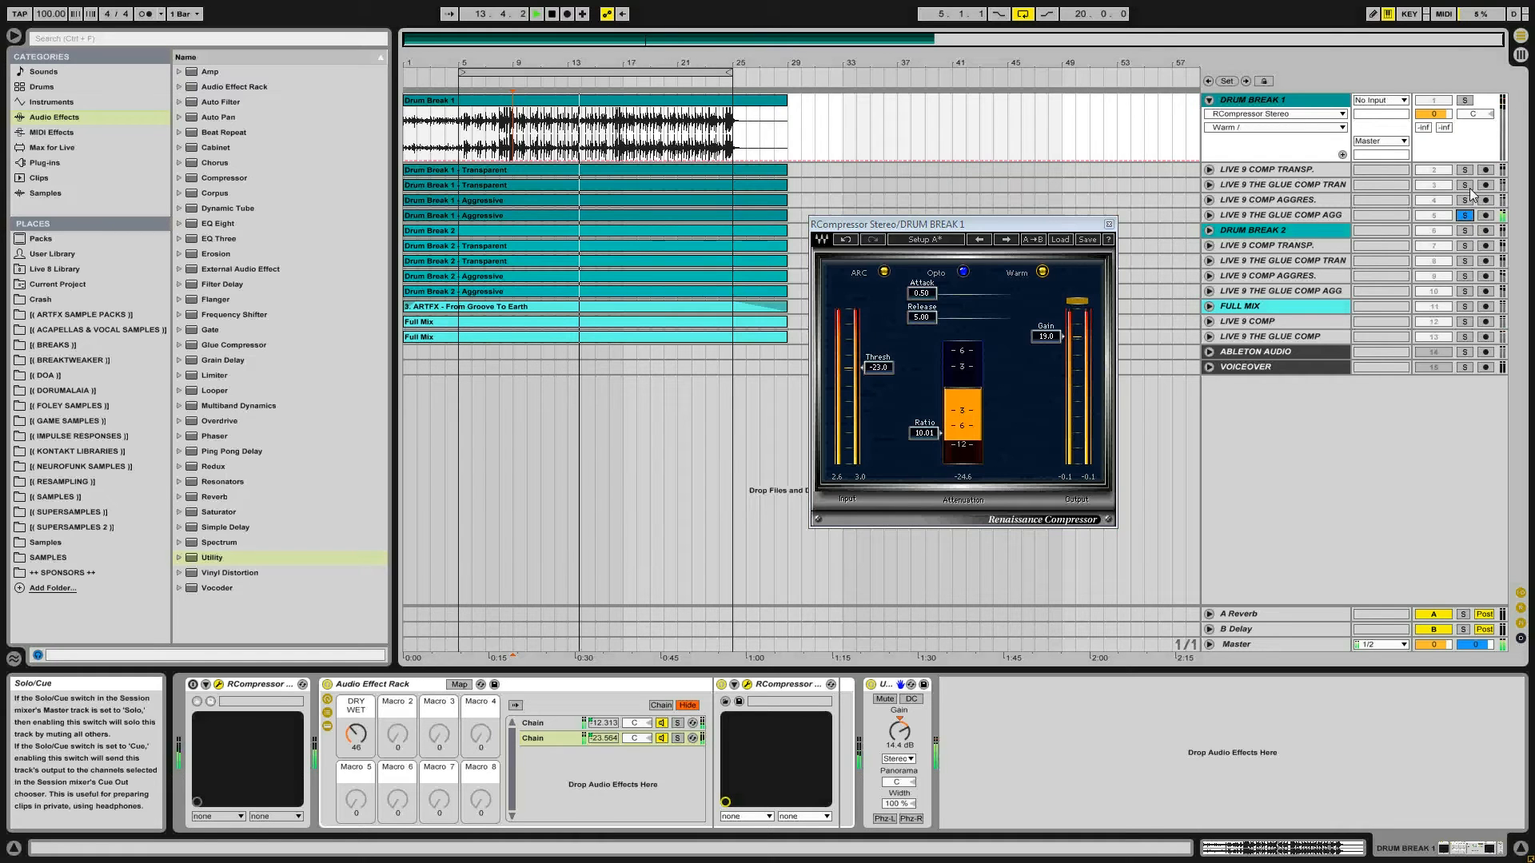
{"action": "left_click", "coordinate": [1465, 101]}
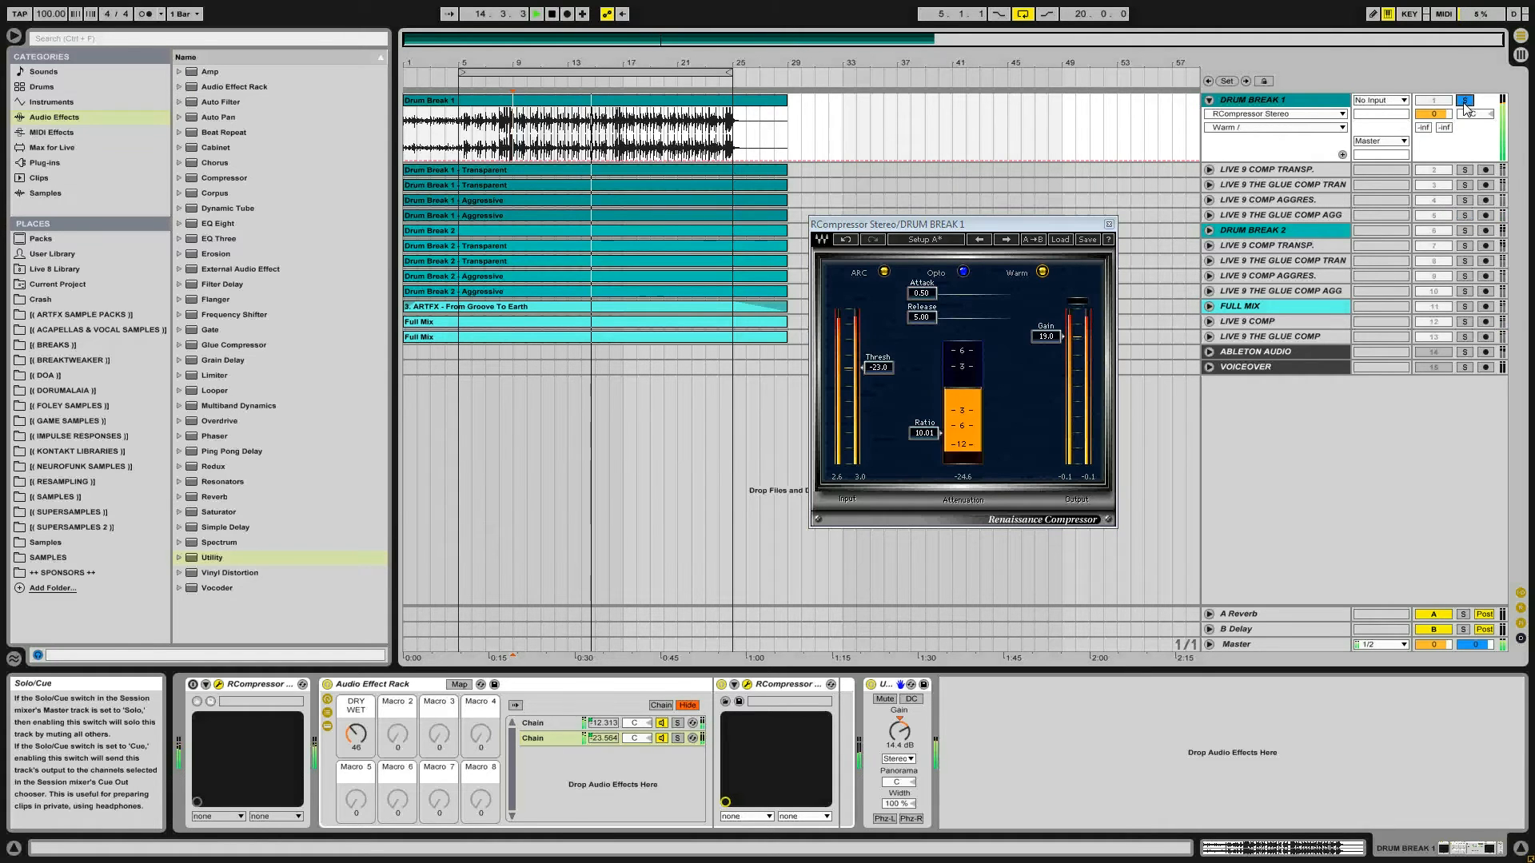
{"action": "left_click", "coordinate": [1465, 216]}
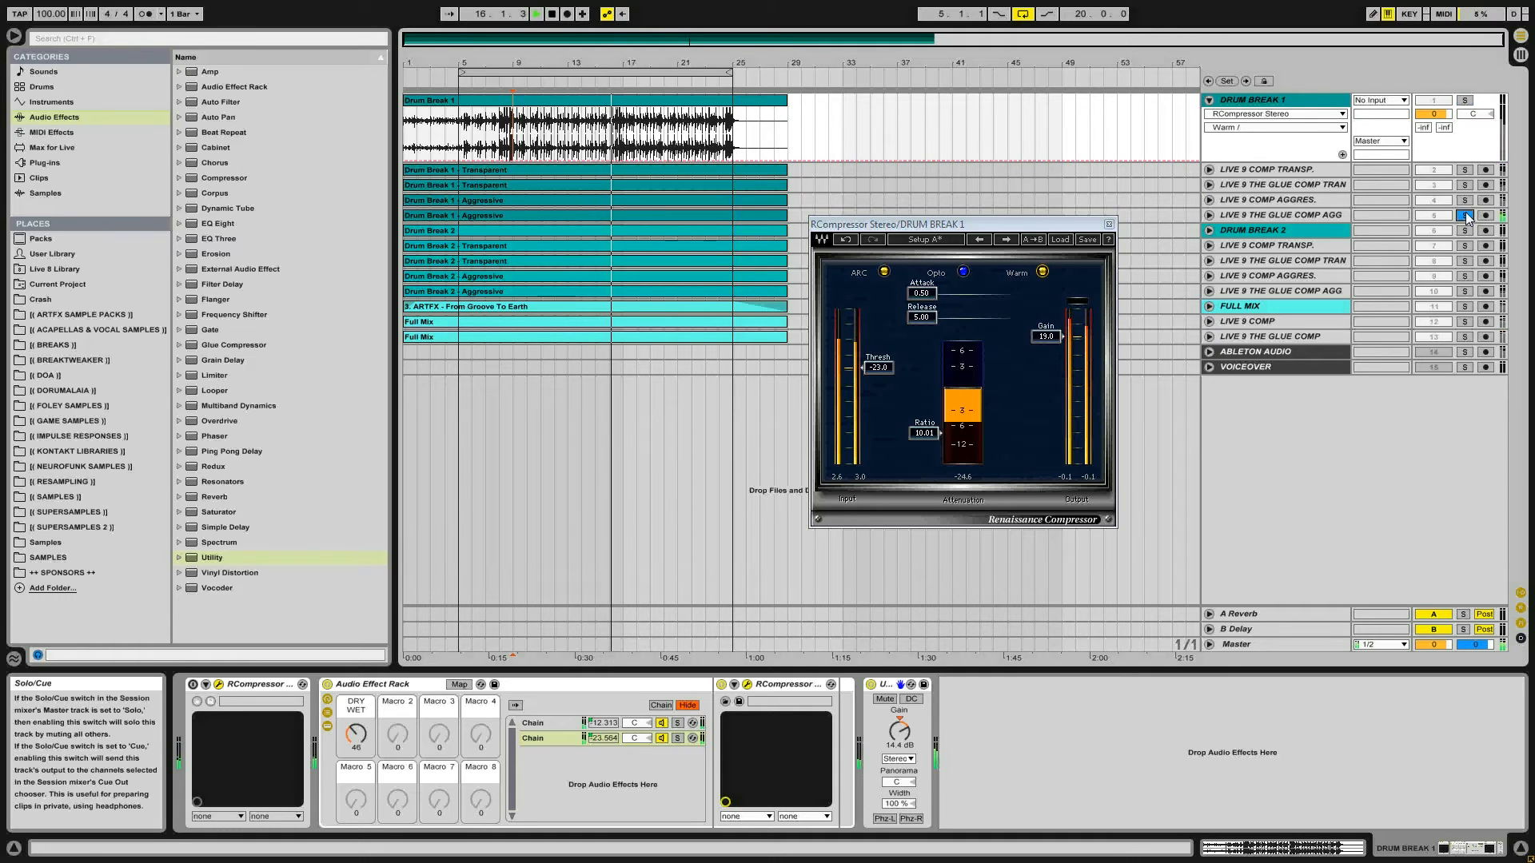
{"action": "left_click", "coordinate": [1467, 102]}
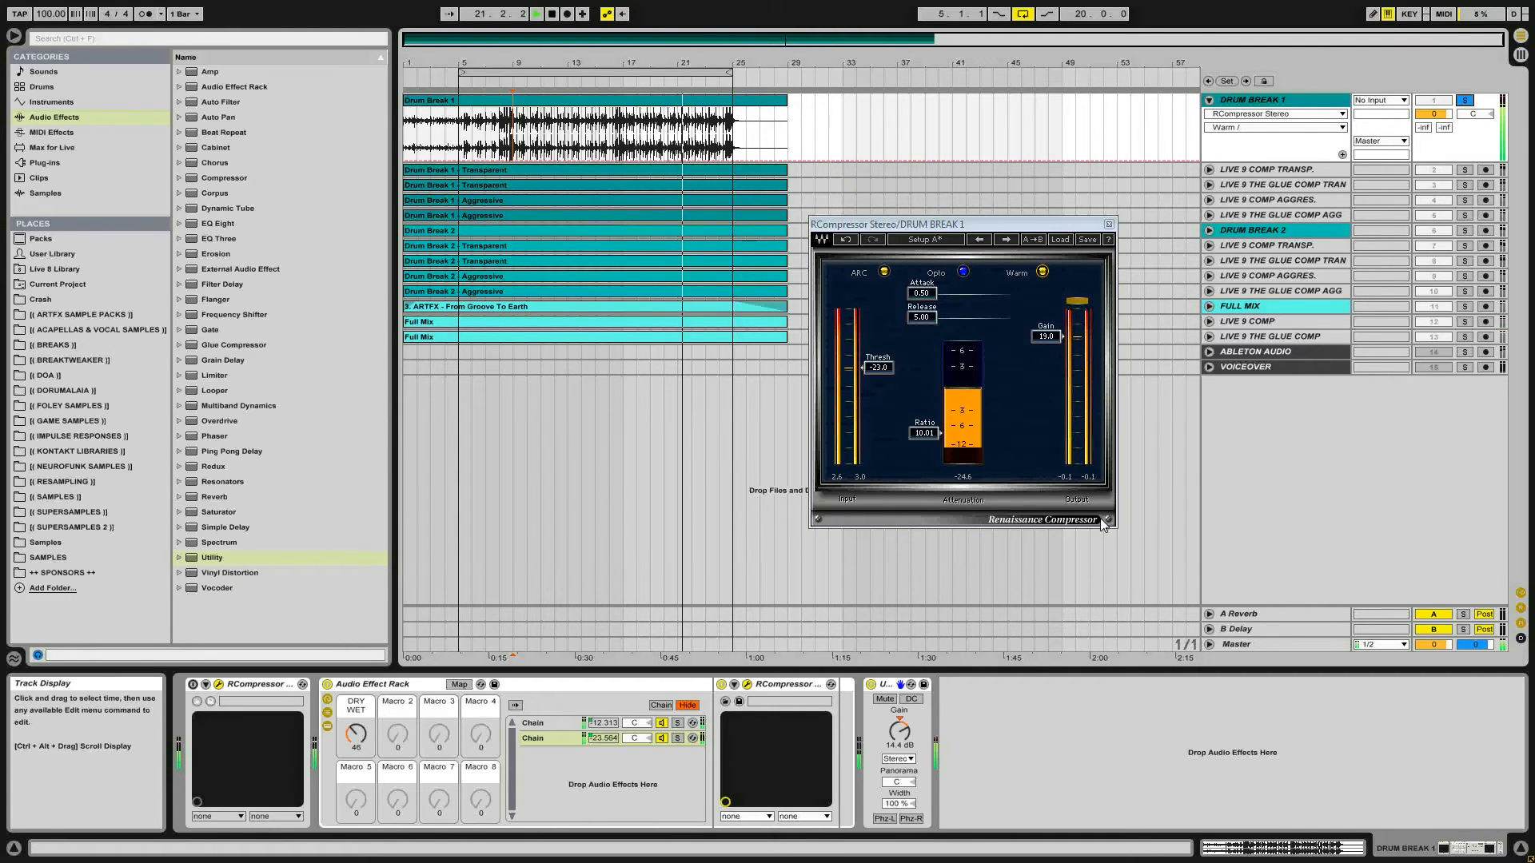
{"action": "left_click", "coordinate": [1464, 214]}
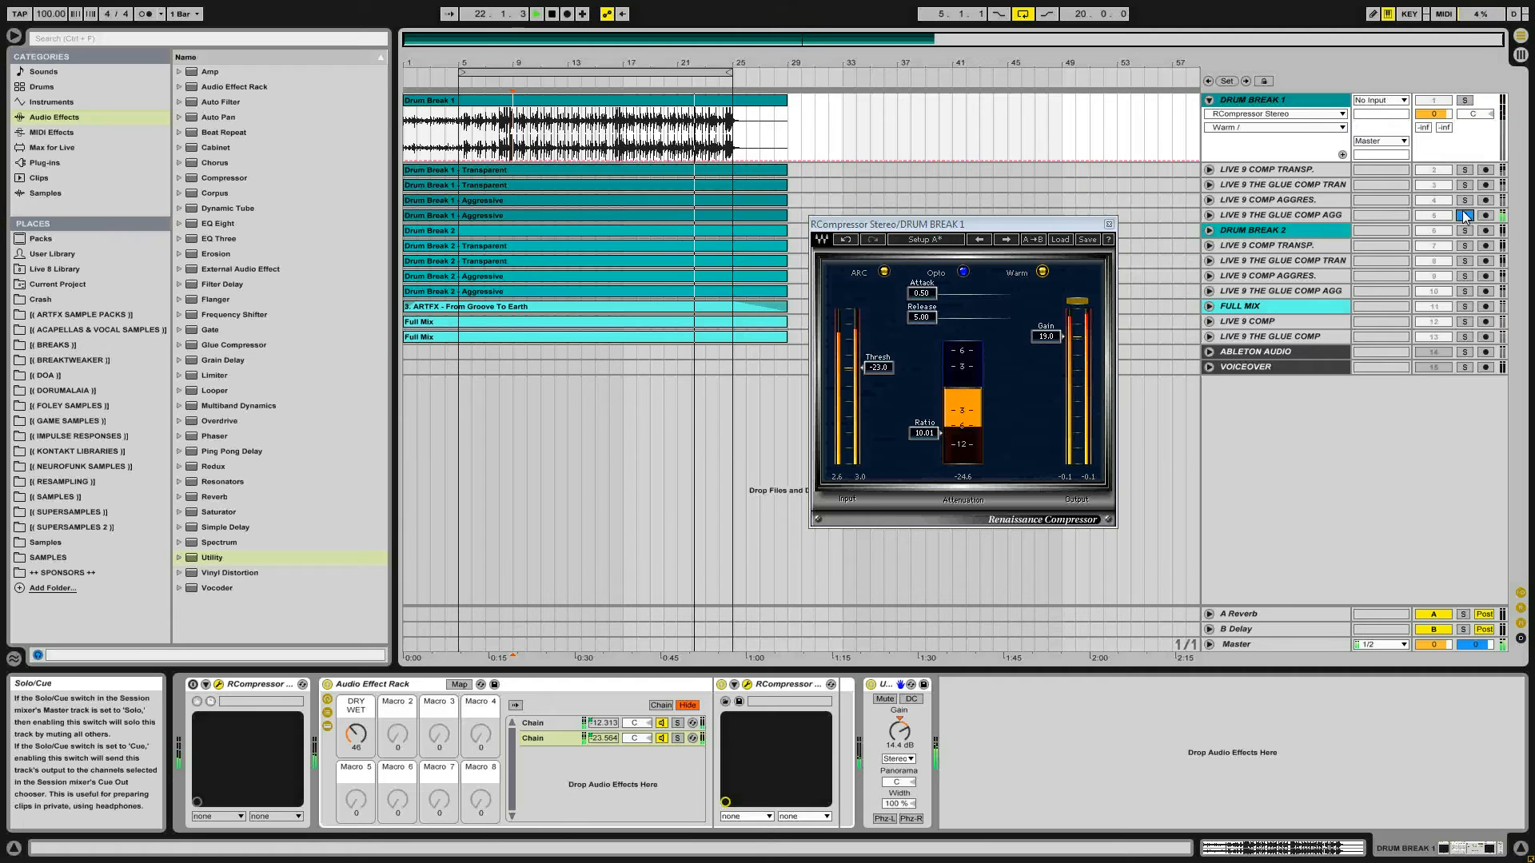
{"action": "left_click", "coordinate": [1466, 101]}
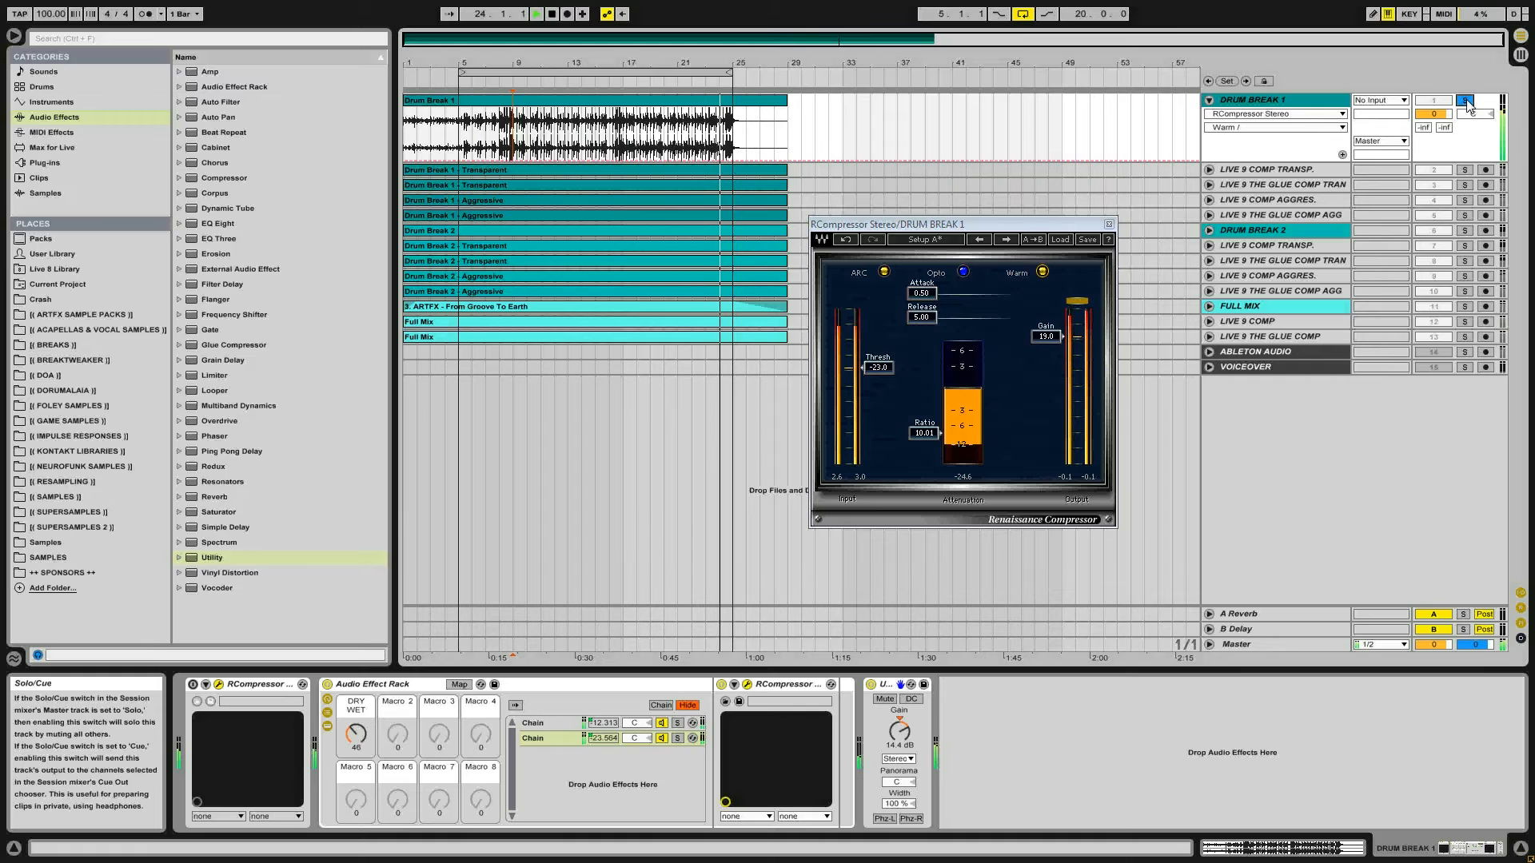
- Compare DRUM BREAK 1 with LIVE 9 COMP AGGRES. once more and lower the Utility gain to 14.0 dB
{"action": "left_click", "coordinate": [1466, 200]}
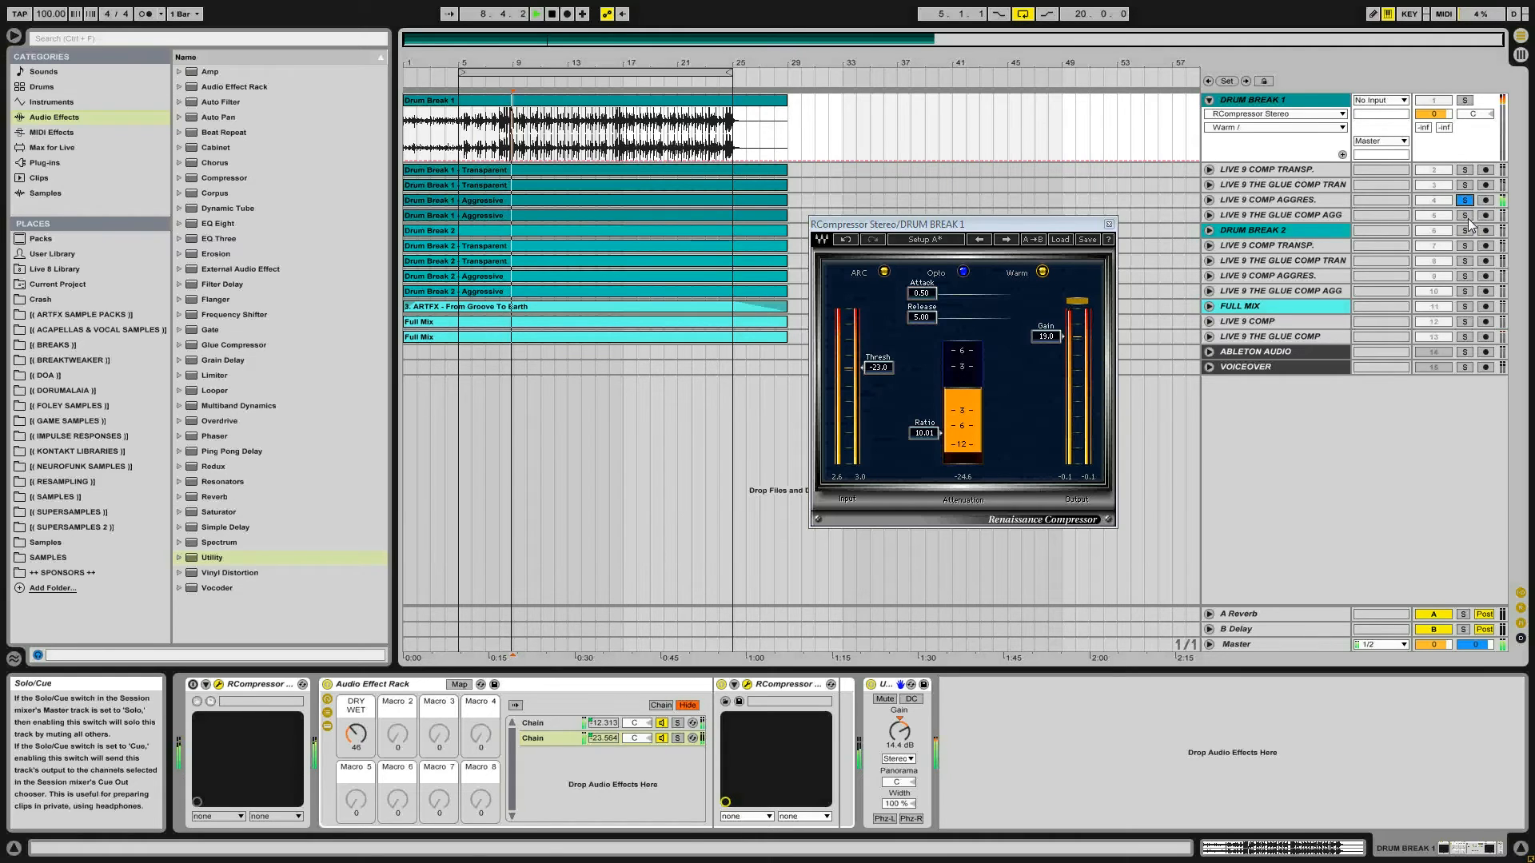
{"action": "left_click", "coordinate": [1467, 101]}
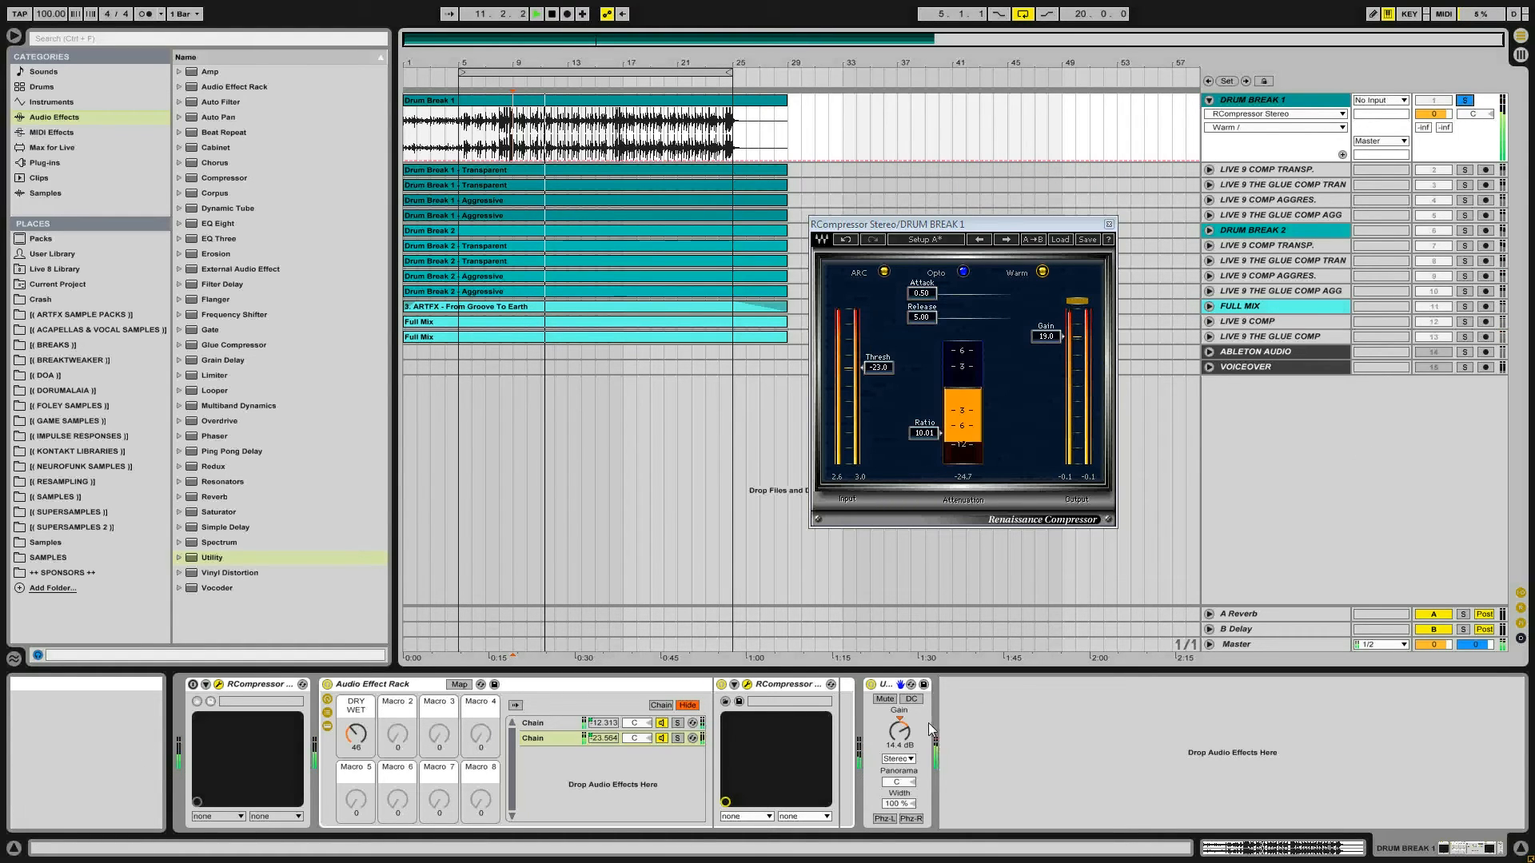
{"action": "left_click", "coordinate": [899, 731]}
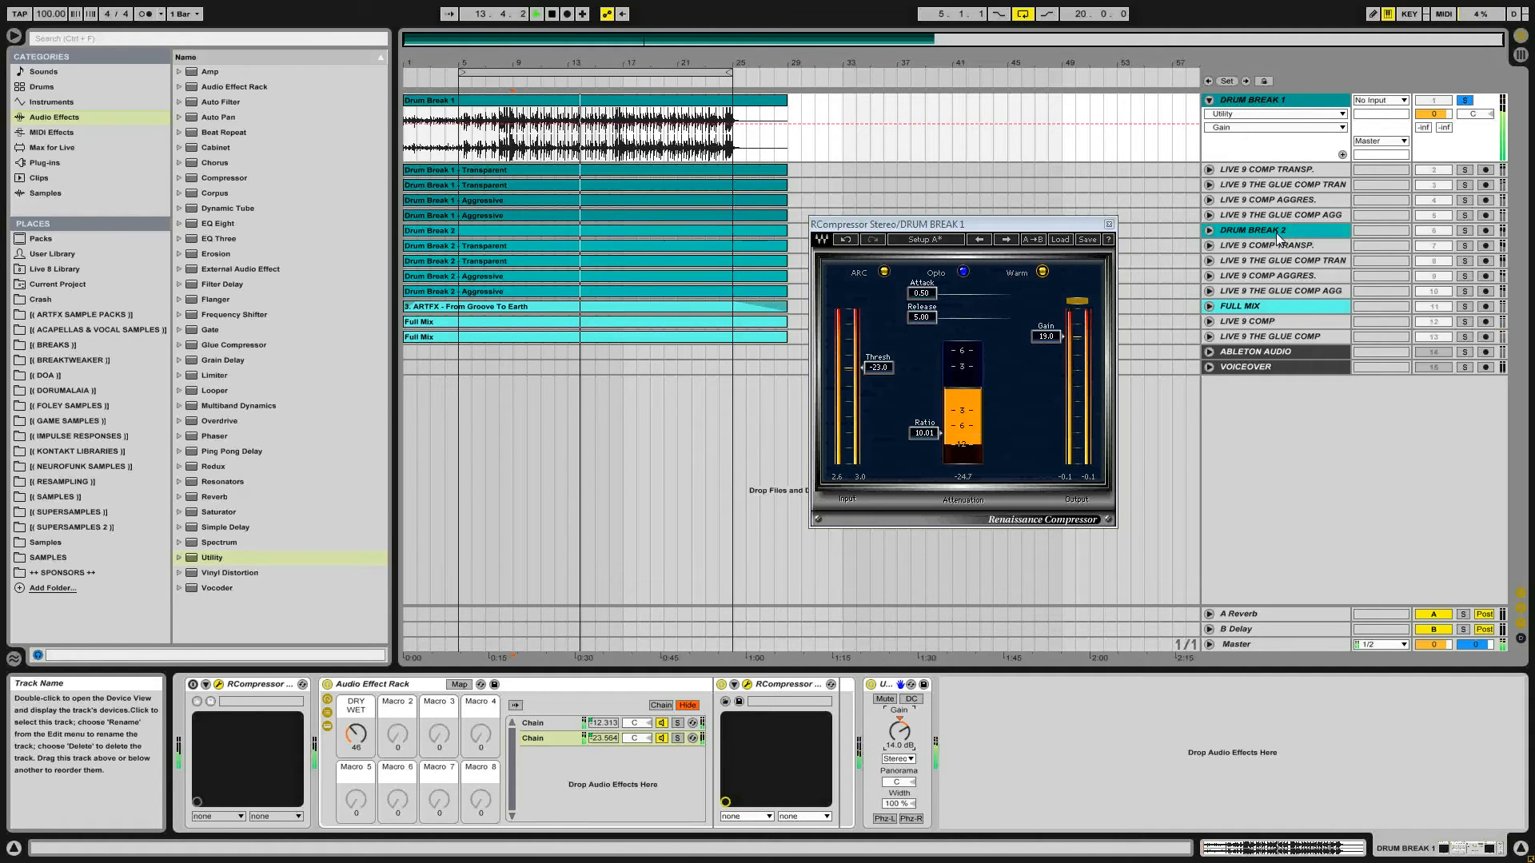
- Copy the whole device chain of DRUM BREAK 1, from the first RCompressor to the Utility, onto DRUM BREAK 2
{"action": "left_click", "coordinate": [238, 685]}
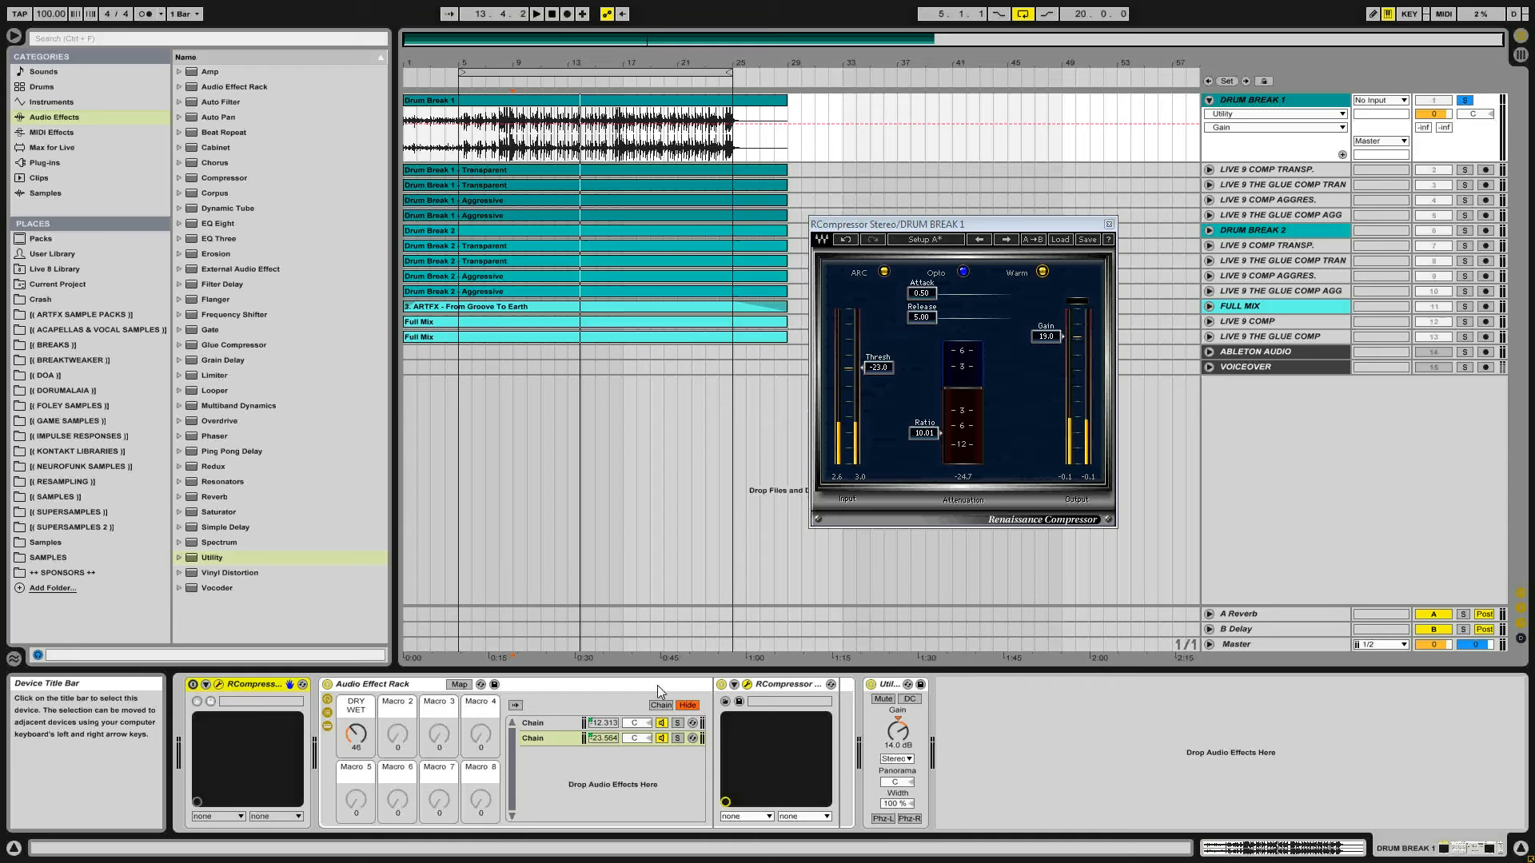
{"action": "left_click", "coordinate": [892, 686], "text": "shift"}
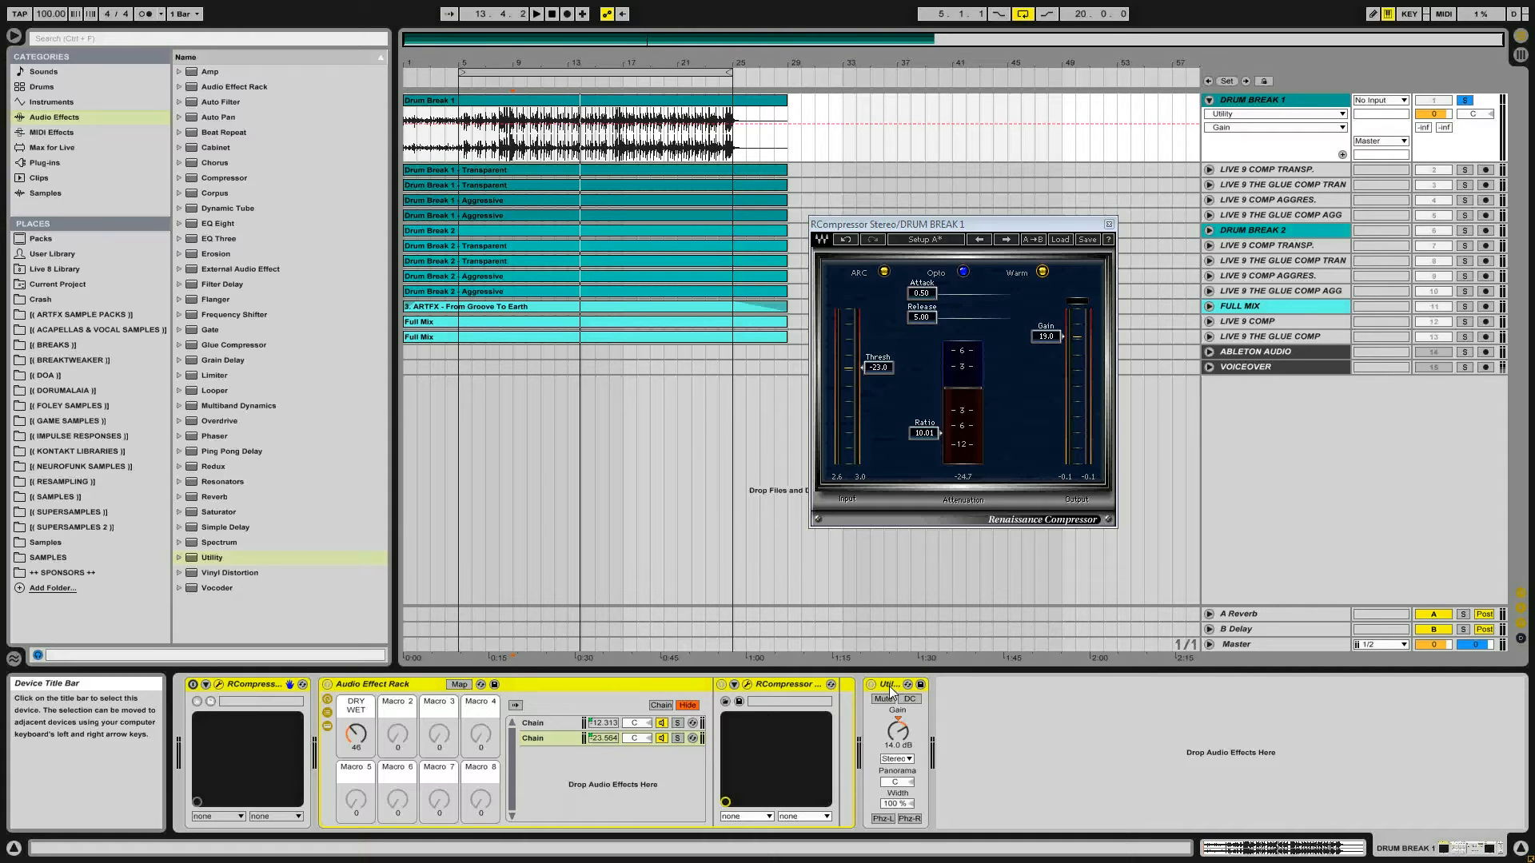
{"action": "left_click", "coordinate": [1250, 229]}
{"action": "key", "text": "ctrl+v"}
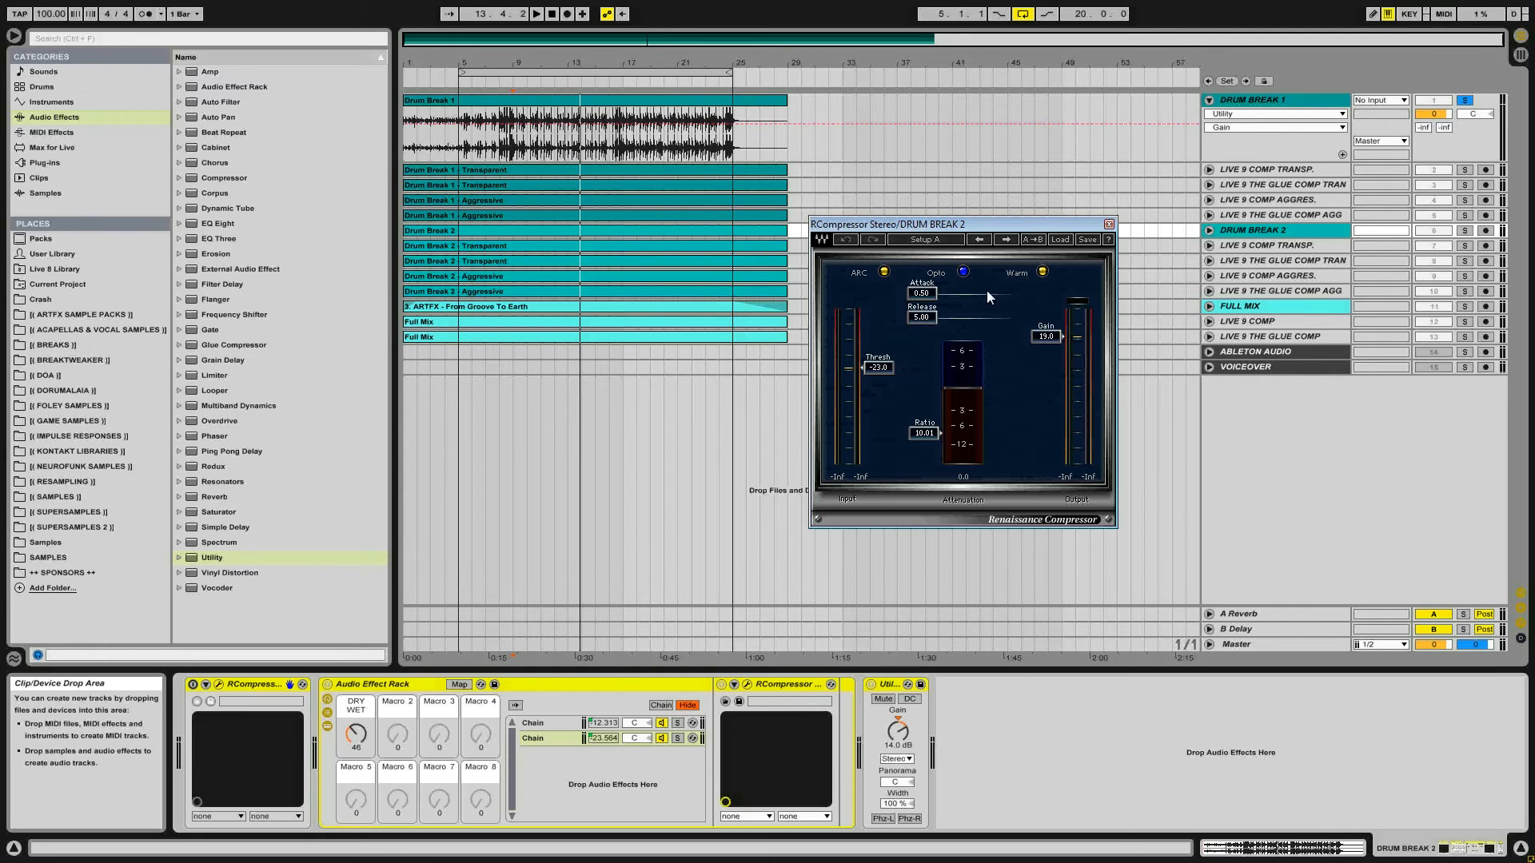
- Enable the first RCompressor on DRUM BREAK 2 and disable its Audio Effect Rack and Utility
{"action": "left_click", "coordinate": [193, 684]}
{"action": "left_click", "coordinate": [328, 685]}
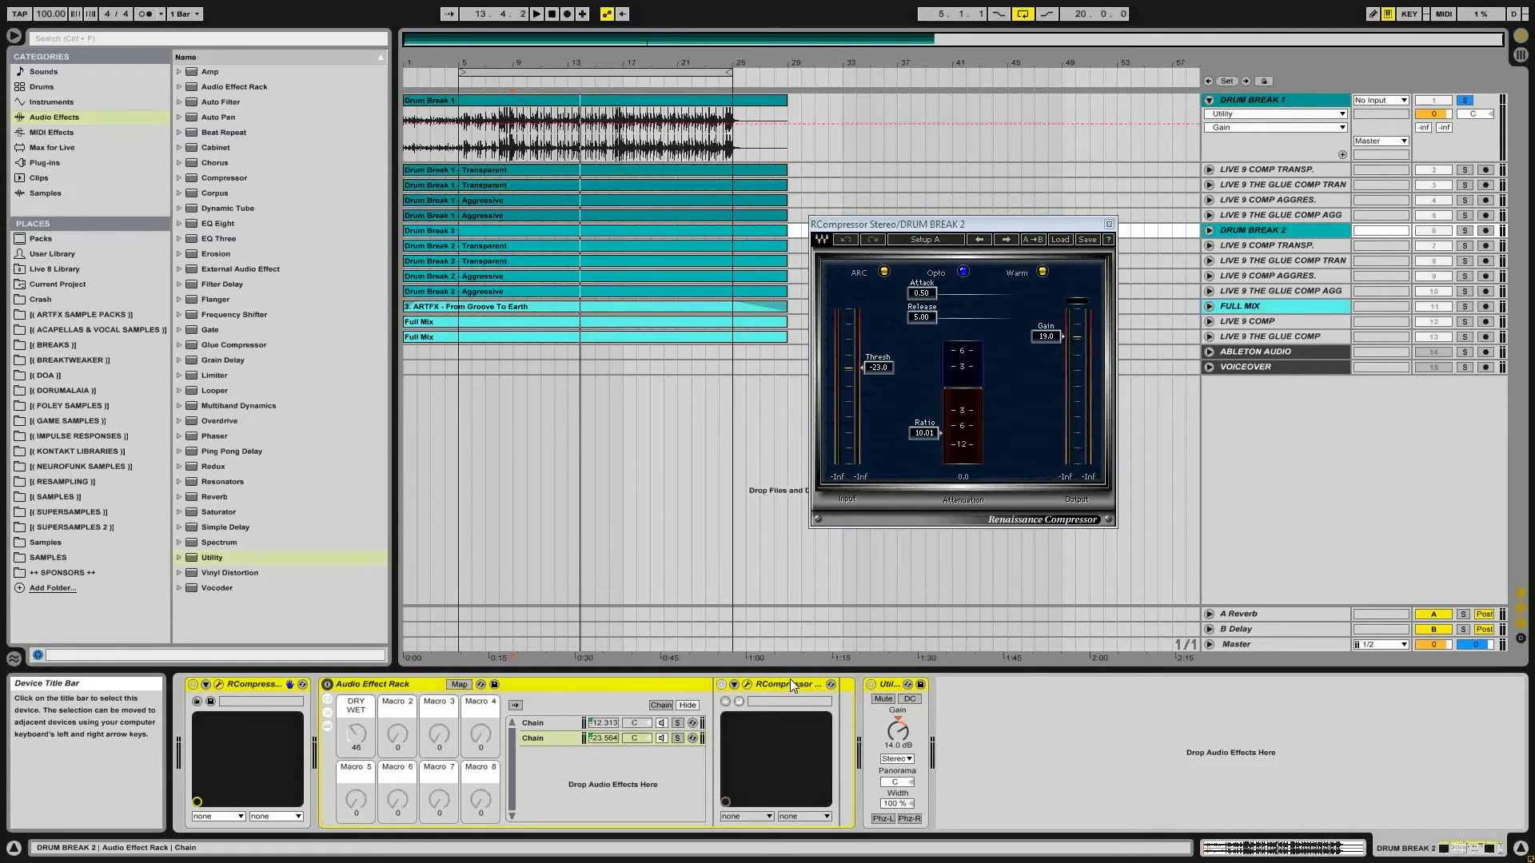
{"action": "left_click", "coordinate": [870, 685]}
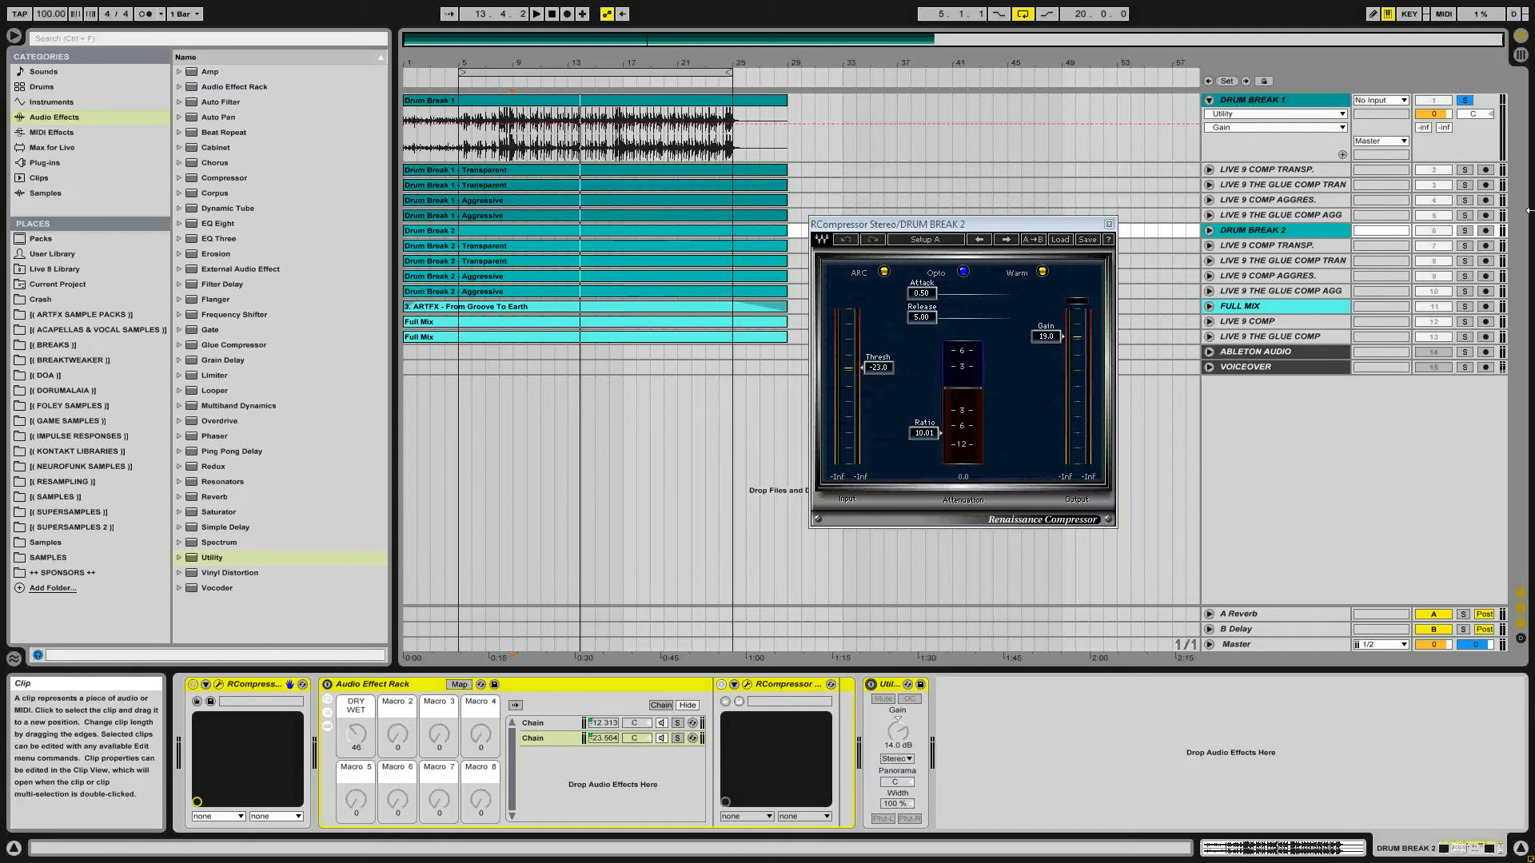
- Play DRUM BREAK 2 soloed and compare it with LIVE 9 COMP TRANSP. and LIVE 9 THE GLUE COMP TRAN by alternating solo
{"action": "left_click", "coordinate": [1464, 231]}
{"action": "key", "text": "space"}
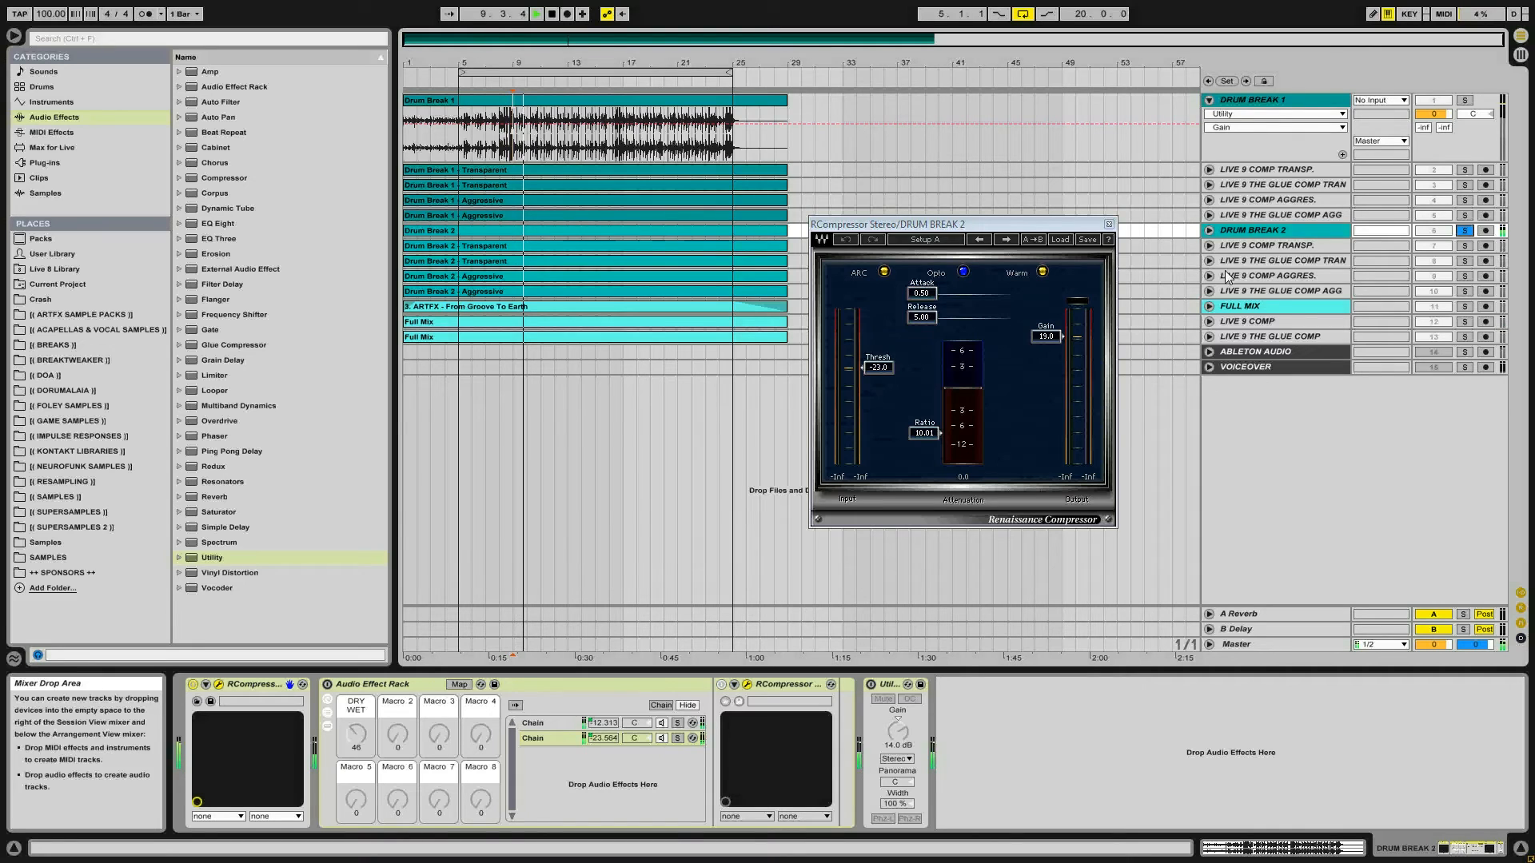
{"action": "left_click", "coordinate": [1468, 248]}
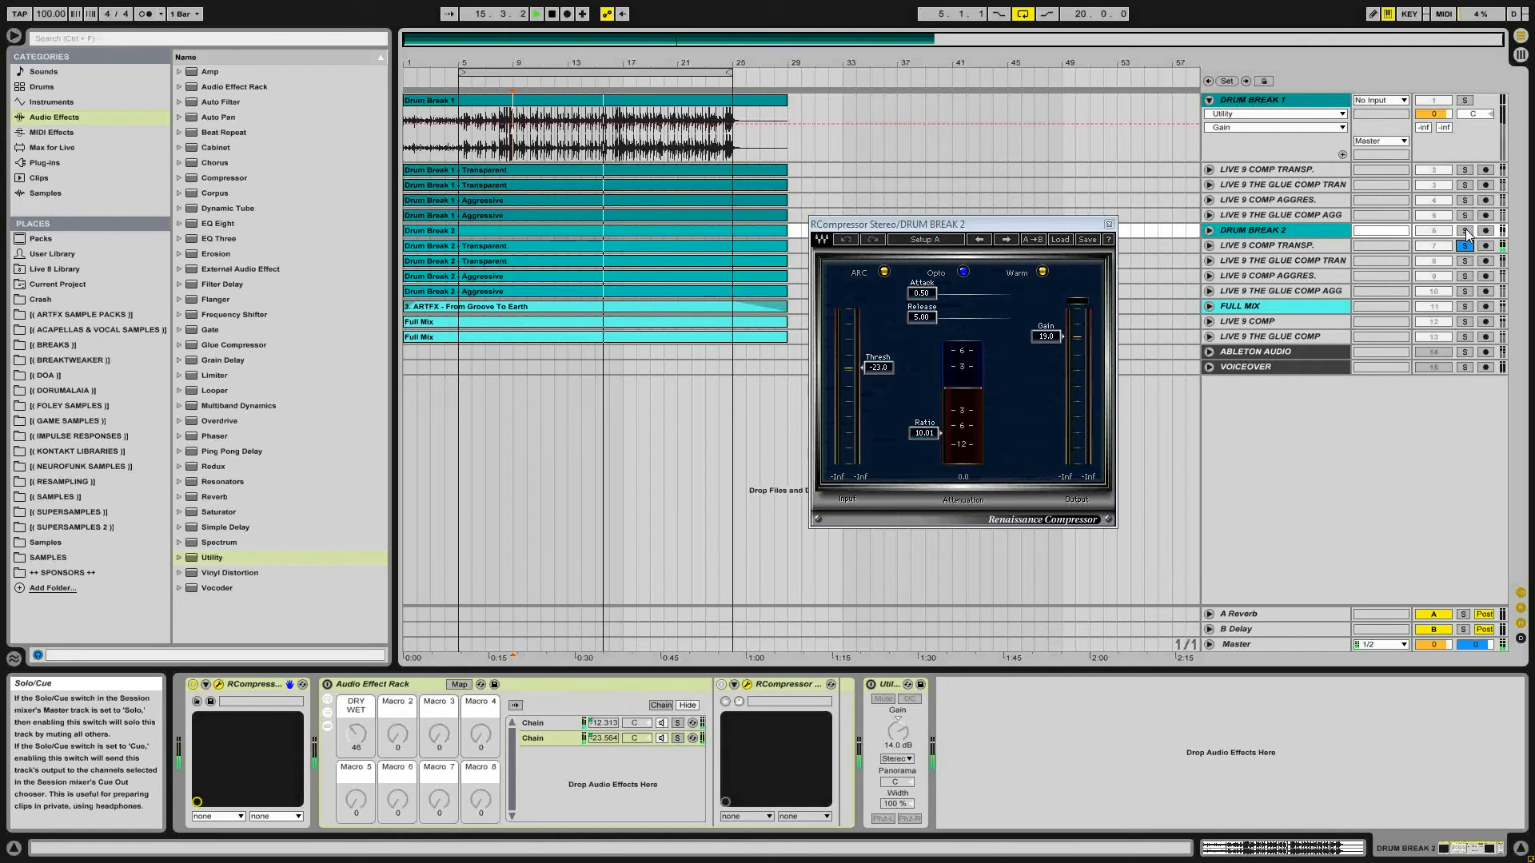
{"action": "left_click", "coordinate": [1466, 231]}
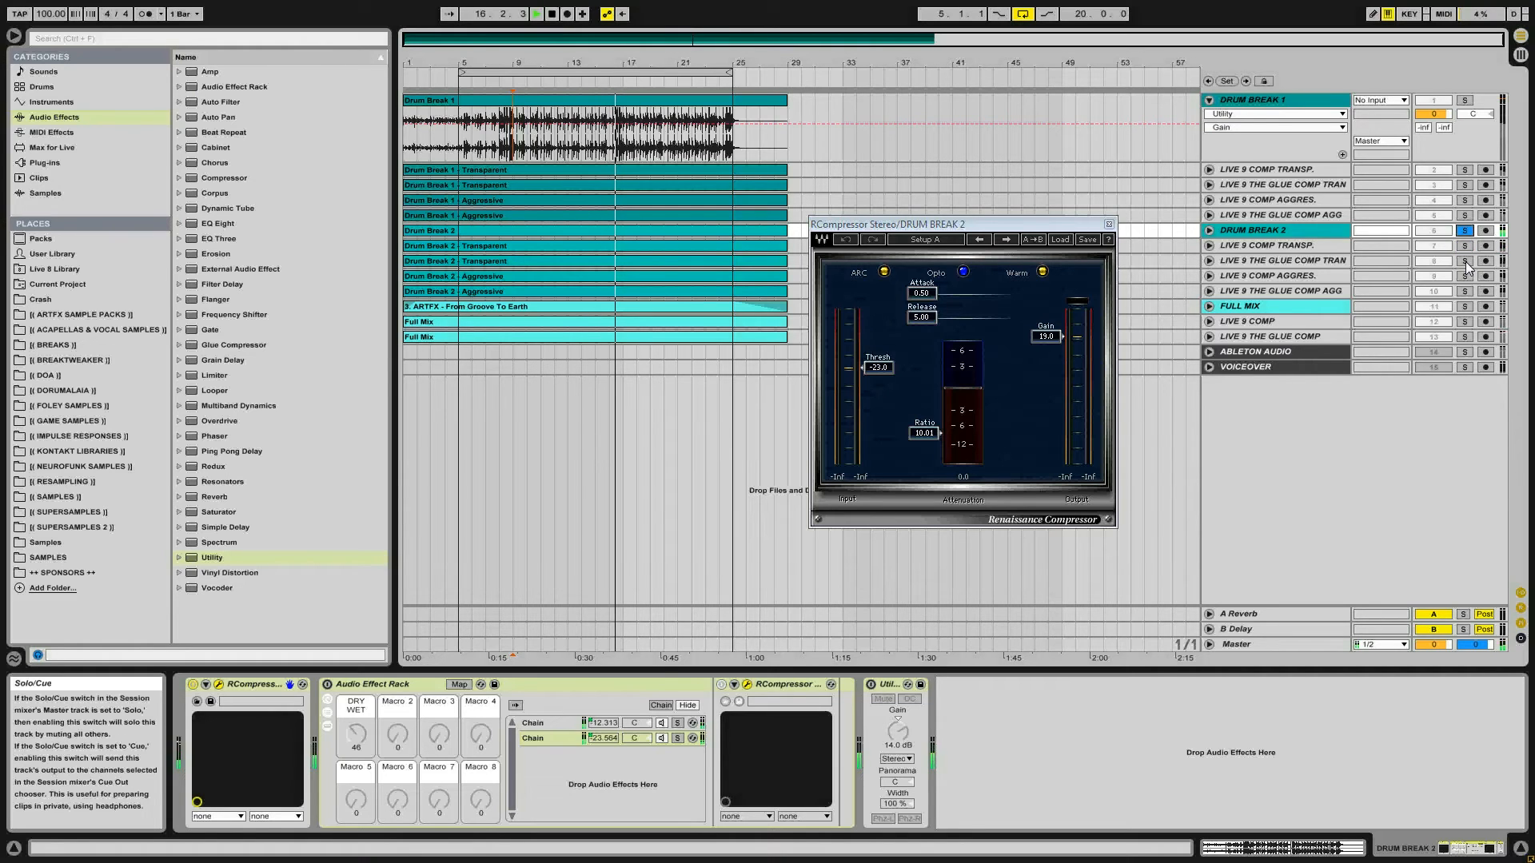
{"action": "left_click", "coordinate": [1466, 262]}
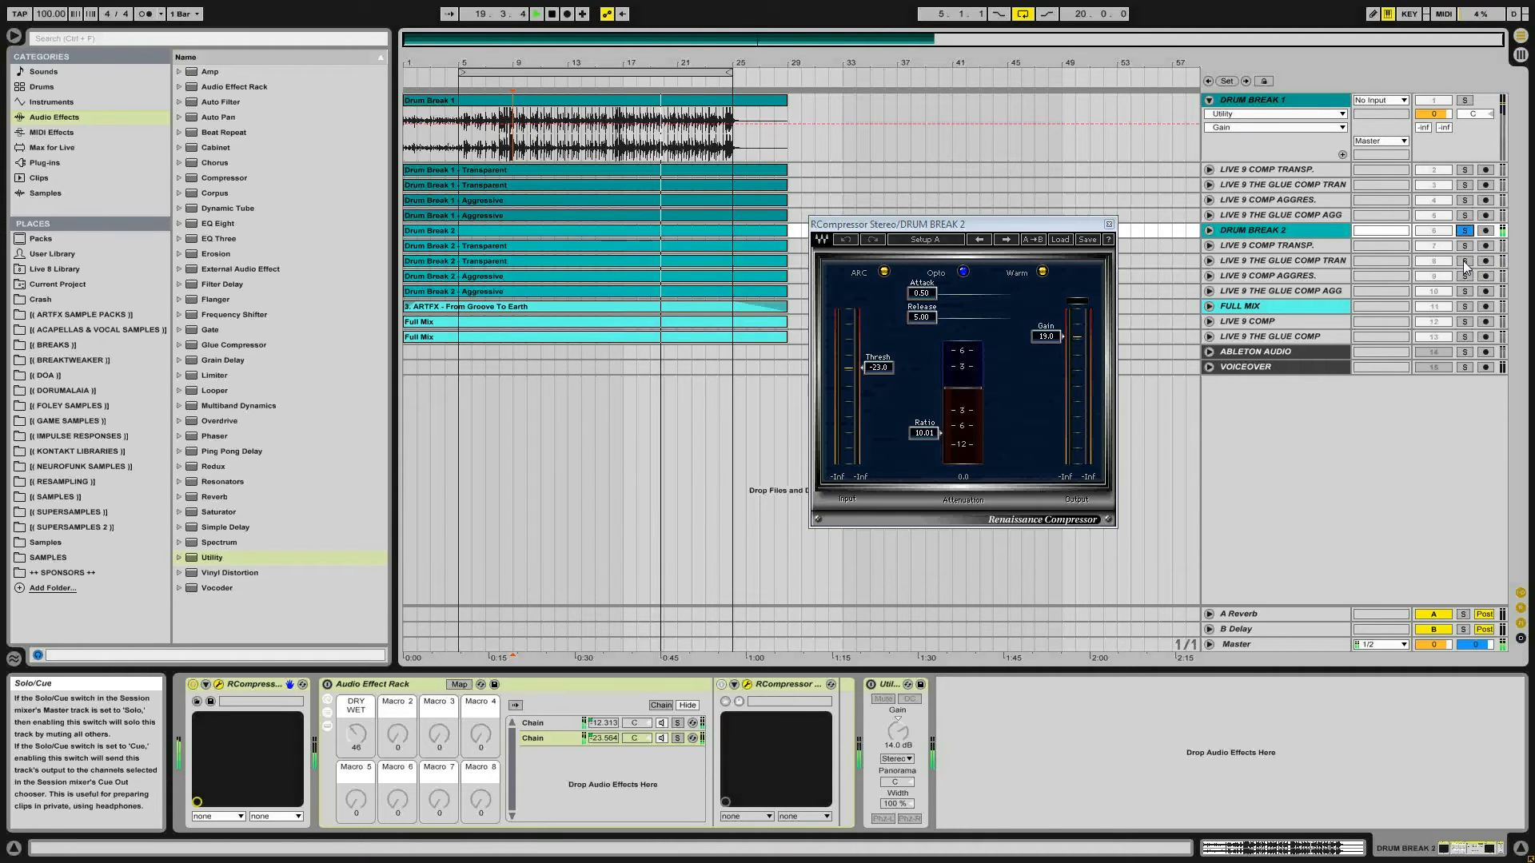
{"action": "left_click", "coordinate": [1465, 261]}
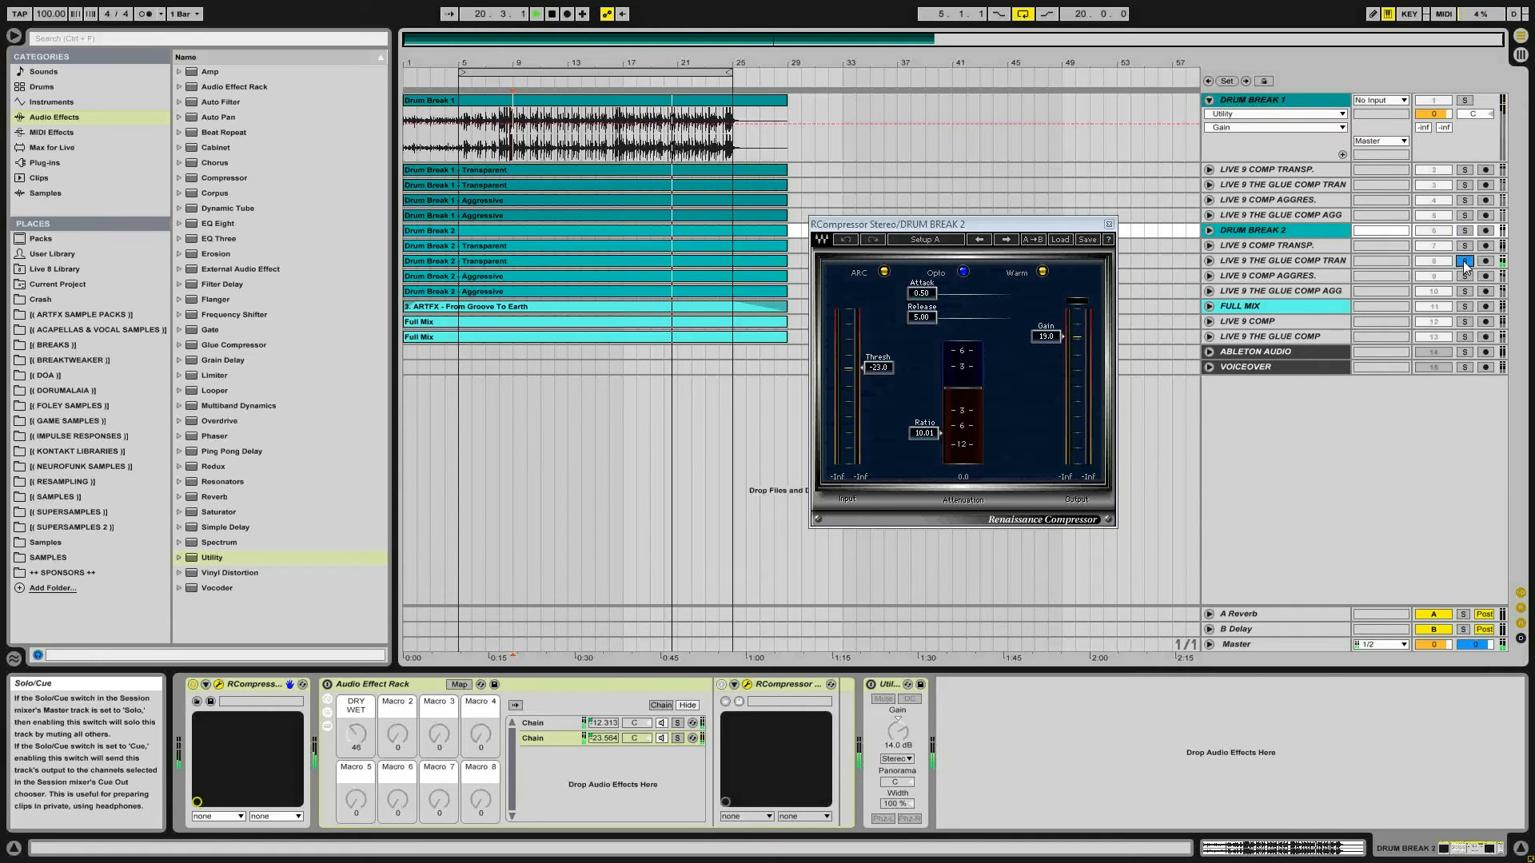
{"action": "left_click", "coordinate": [1465, 231]}
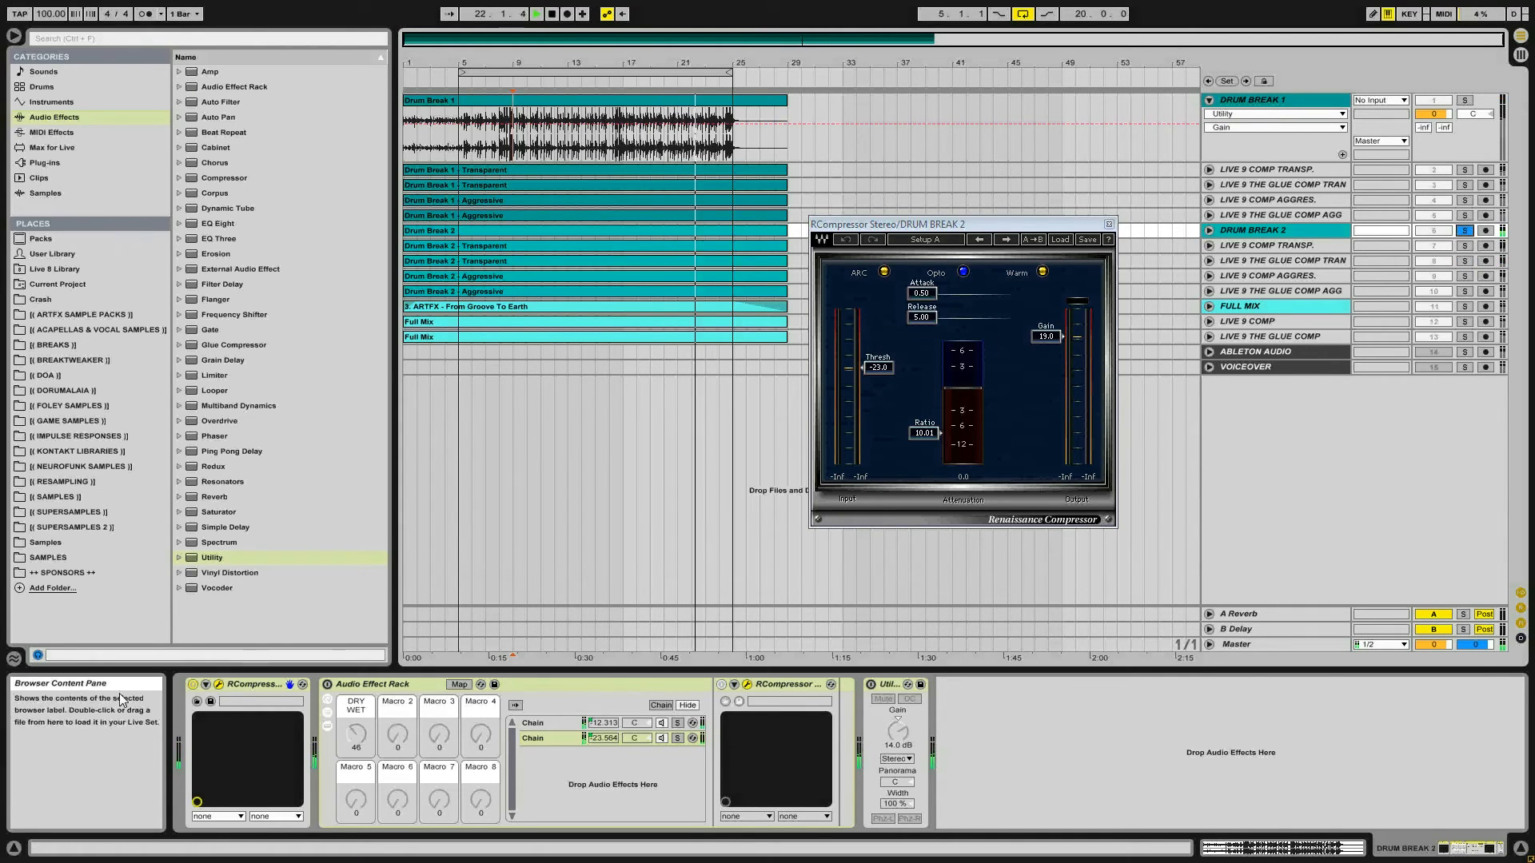
- Set the first RCompressor's gain on DRUM BREAK 2 to 10.5 and compare the result with LIVE 9 THE GLUE COMP TRAN
{"action": "left_click", "coordinate": [217, 685]}
{"action": "left_click_drag", "start_coordinate": [1047, 366], "coordinate": [1080, 342]}
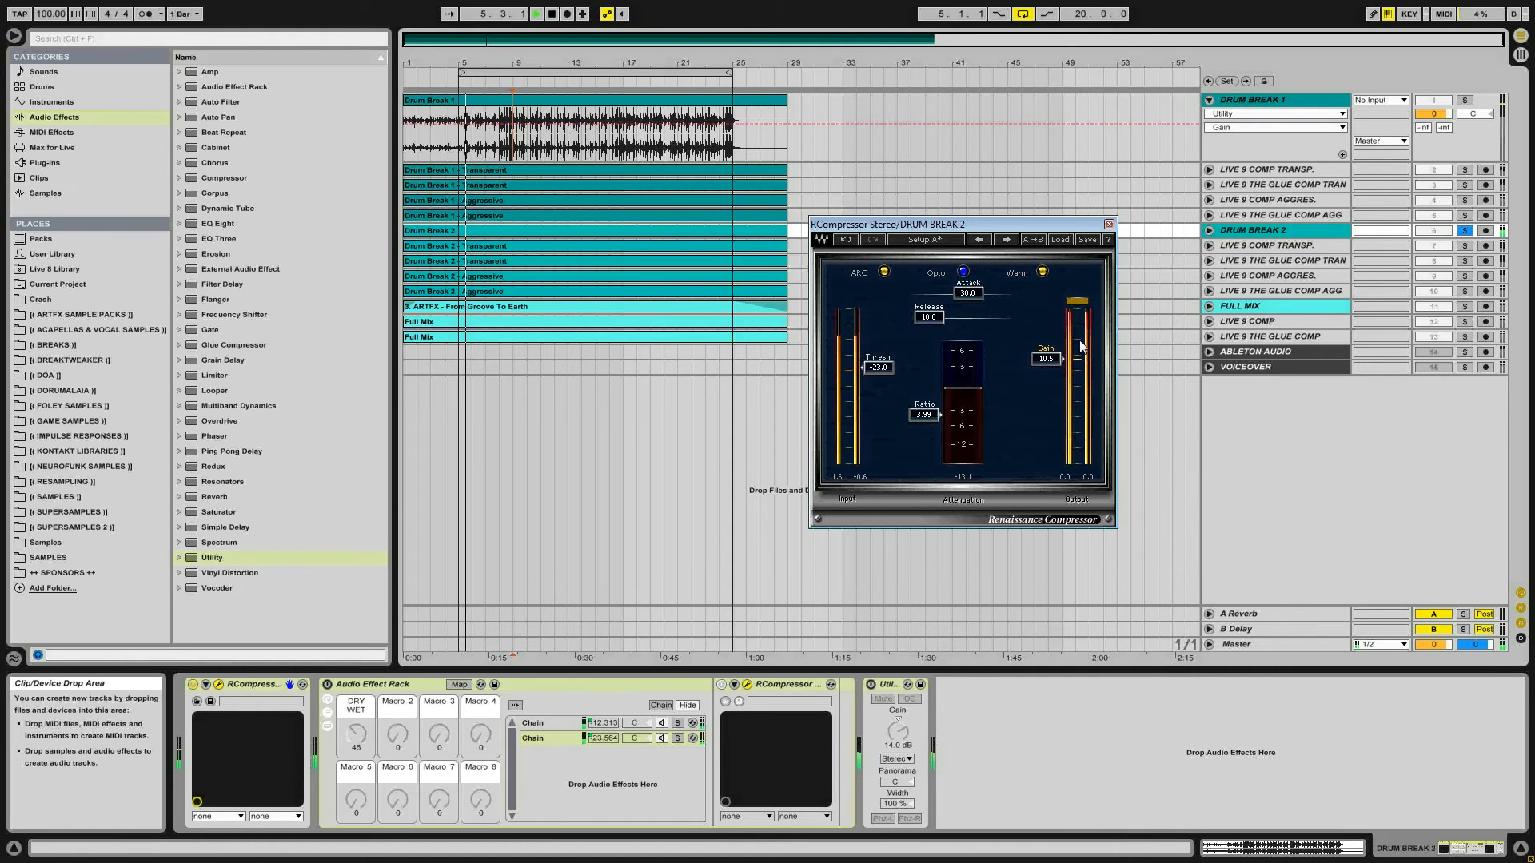
{"action": "left_click", "coordinate": [1465, 261]}
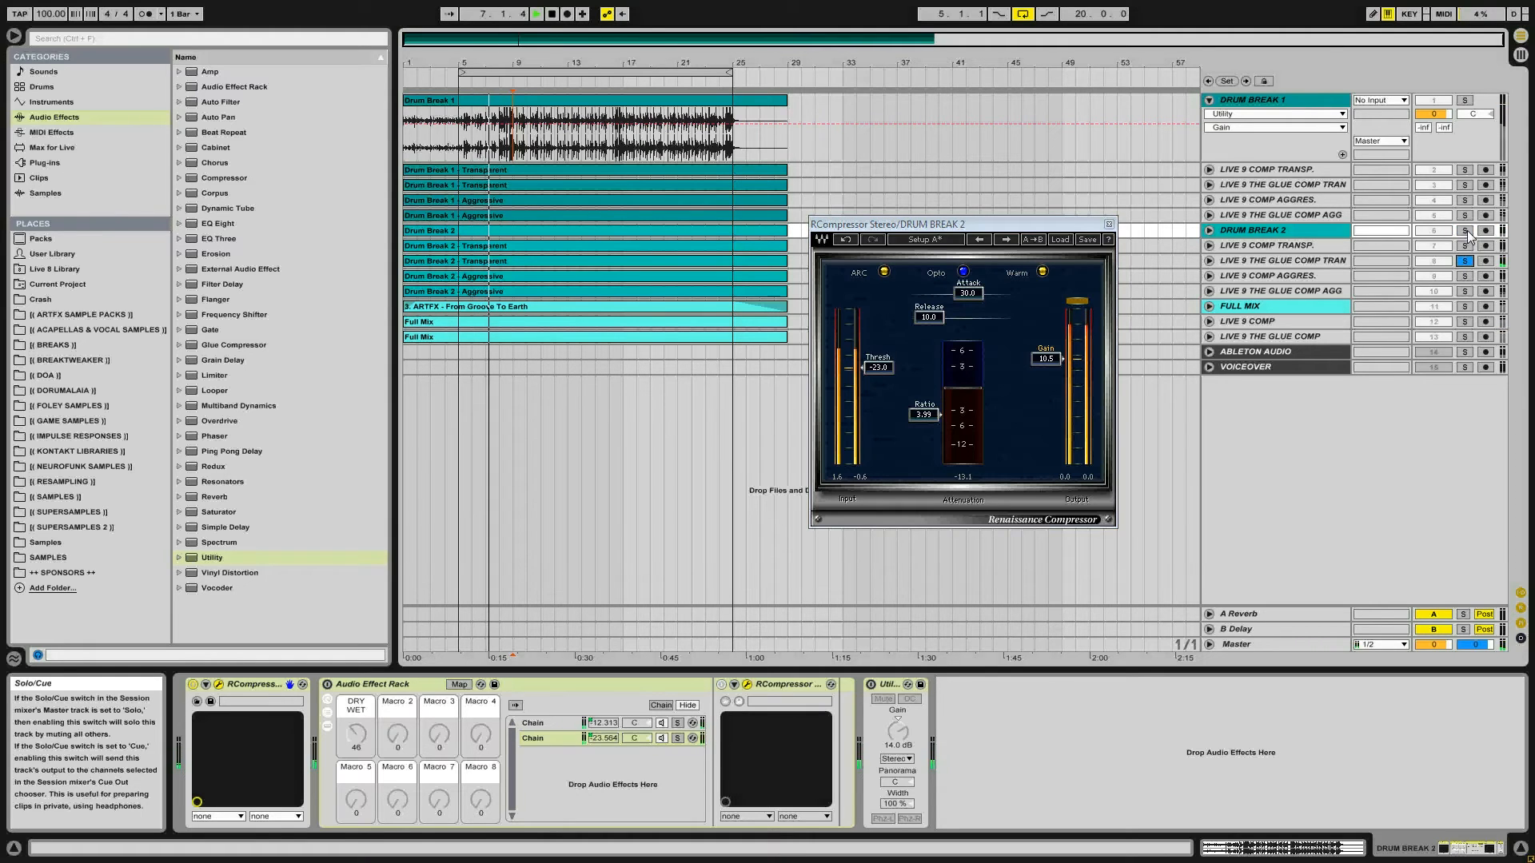
{"action": "left_click", "coordinate": [1466, 232]}
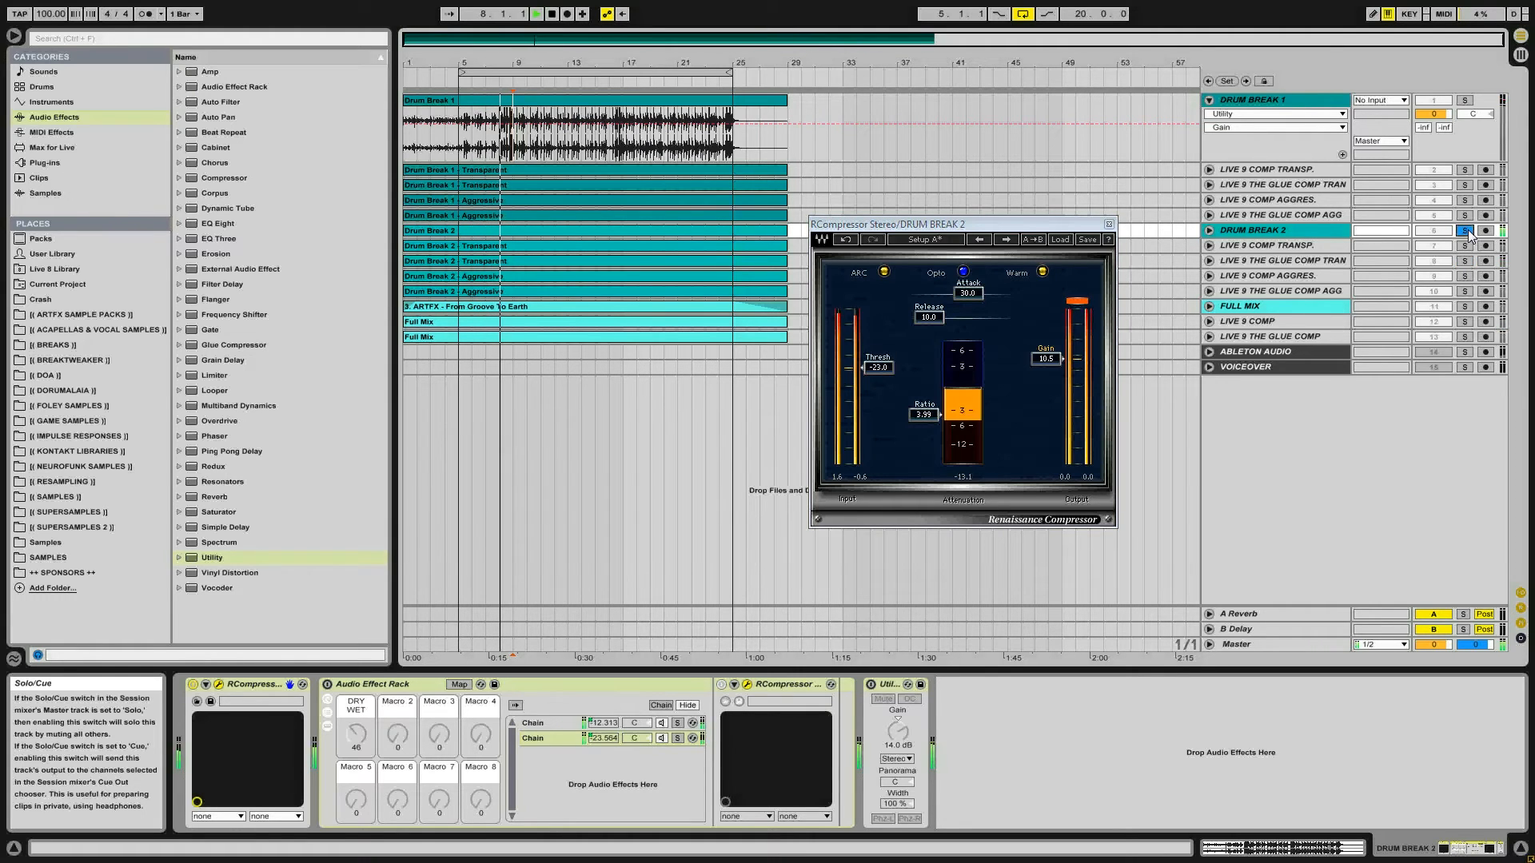
{"action": "left_click", "coordinate": [1466, 261]}
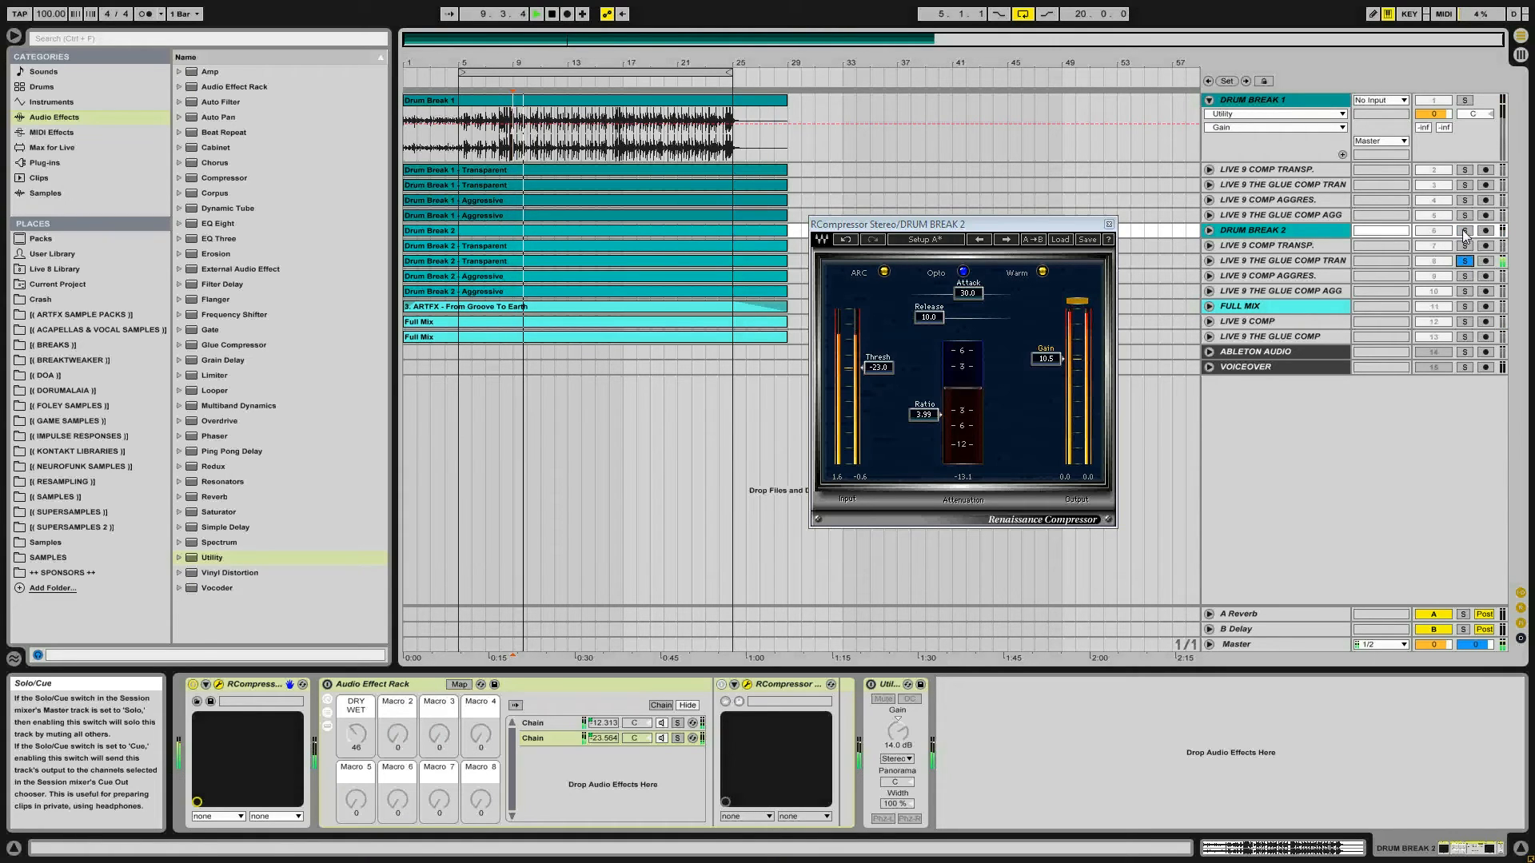
- Compare DRUM BREAK 2 again with LIVE 9 THE GLUE COMP TRAN by alternating solo during playback
{"action": "left_click", "coordinate": [1464, 231]}
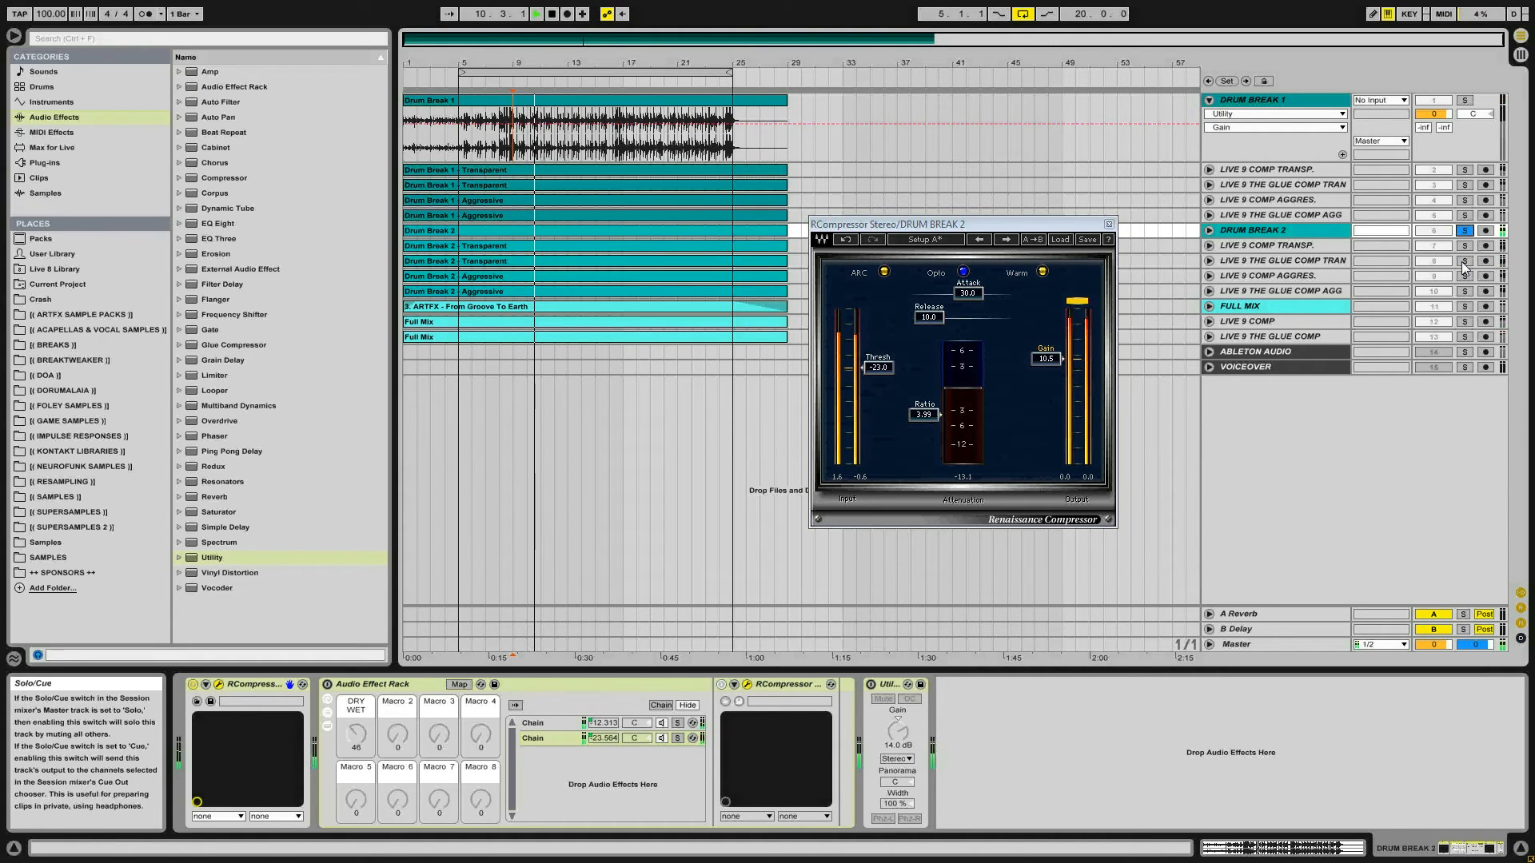
{"action": "left_click", "coordinate": [1464, 262]}
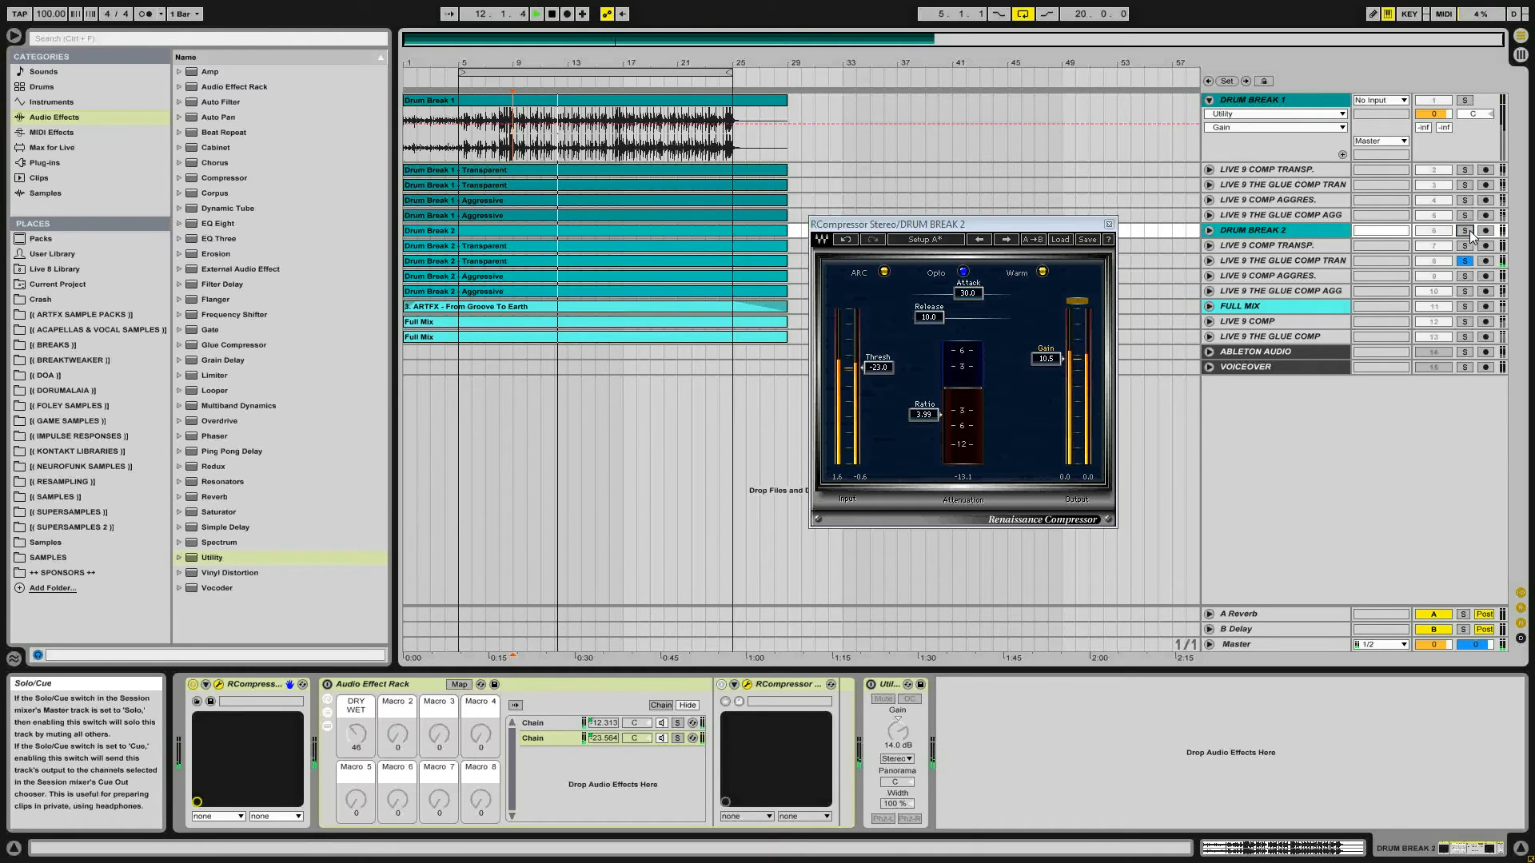
{"action": "left_click", "coordinate": [1467, 231]}
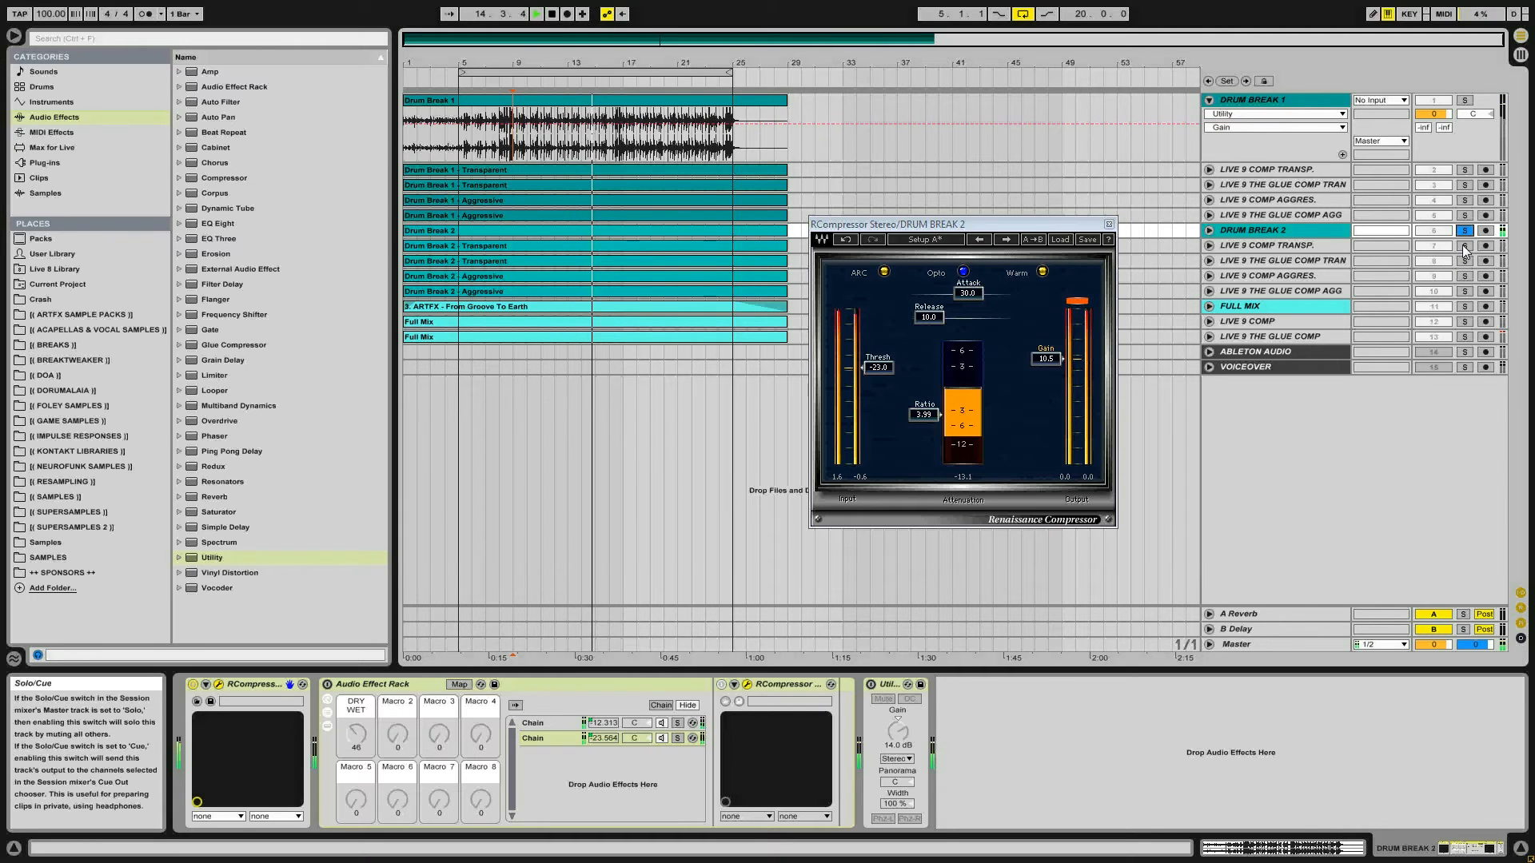
- Disable the first RCompressor on DRUM BREAK 2 and enable its Audio Effect Rack and Utility
{"action": "left_click", "coordinate": [193, 684]}
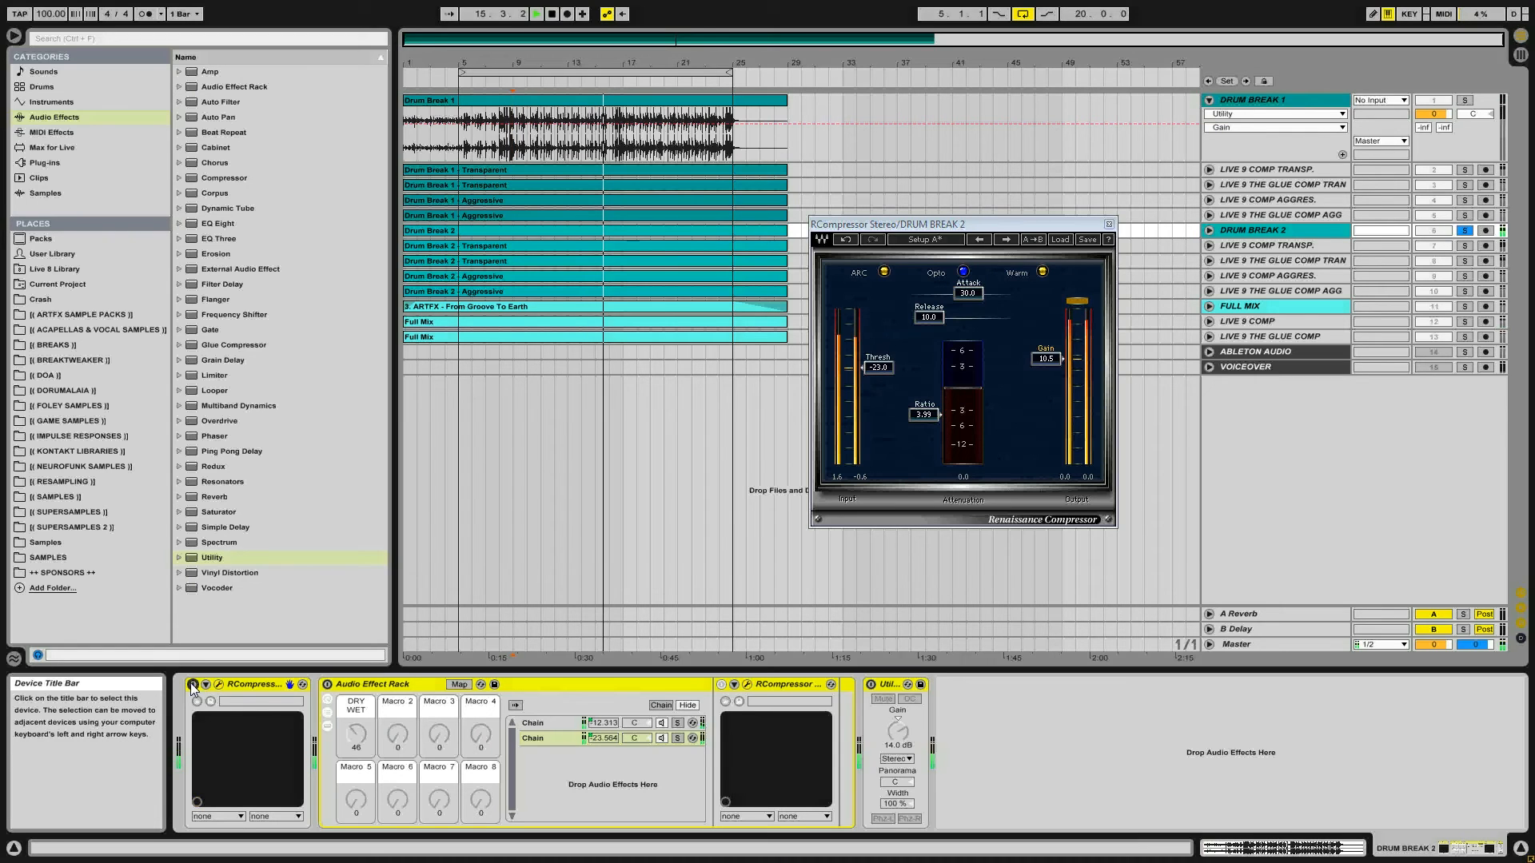
{"action": "left_click", "coordinate": [327, 685]}
{"action": "left_click", "coordinate": [871, 685]}
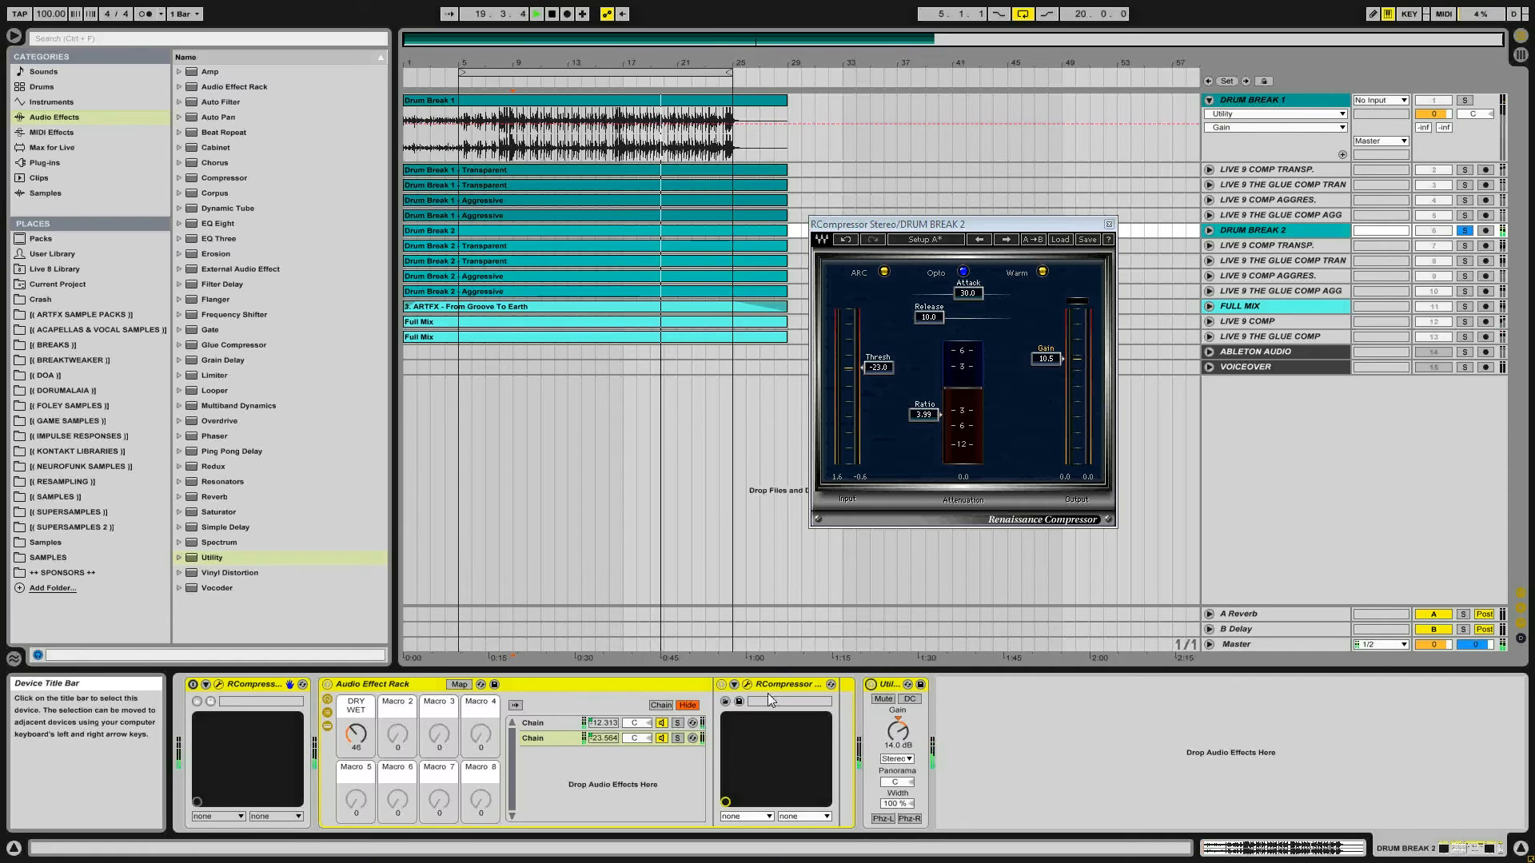
- Try Utility gains of 18.3 dB and 25.0 dB on DRUM BREAK 2, checking against LIVE 9 THE GLUE COMP AGG
{"action": "mouse_move", "coordinate": [898, 730]}
{"action": "left_mouse_down"}
{"action": "mouse_move", "coordinate": [898, 713]}
{"action": "mouse_move", "coordinate": [902, 734]}
{"action": "left_mouse_up"}
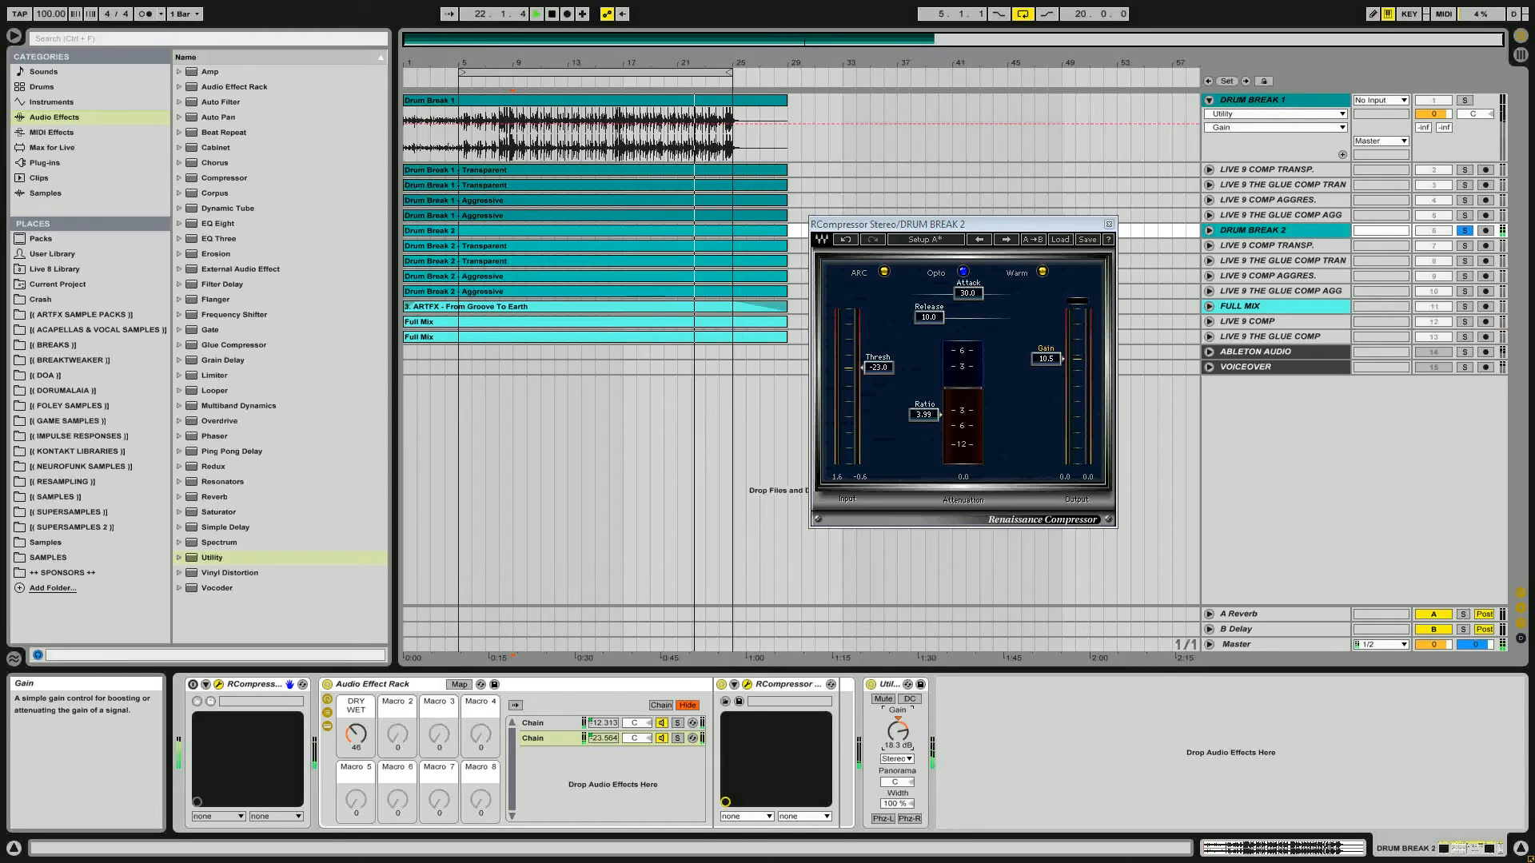
{"action": "left_click", "coordinate": [1464, 291]}
{"action": "left_click", "coordinate": [1464, 230]}
{"action": "left_click_drag", "start_coordinate": [894, 735], "coordinate": [897, 726]}
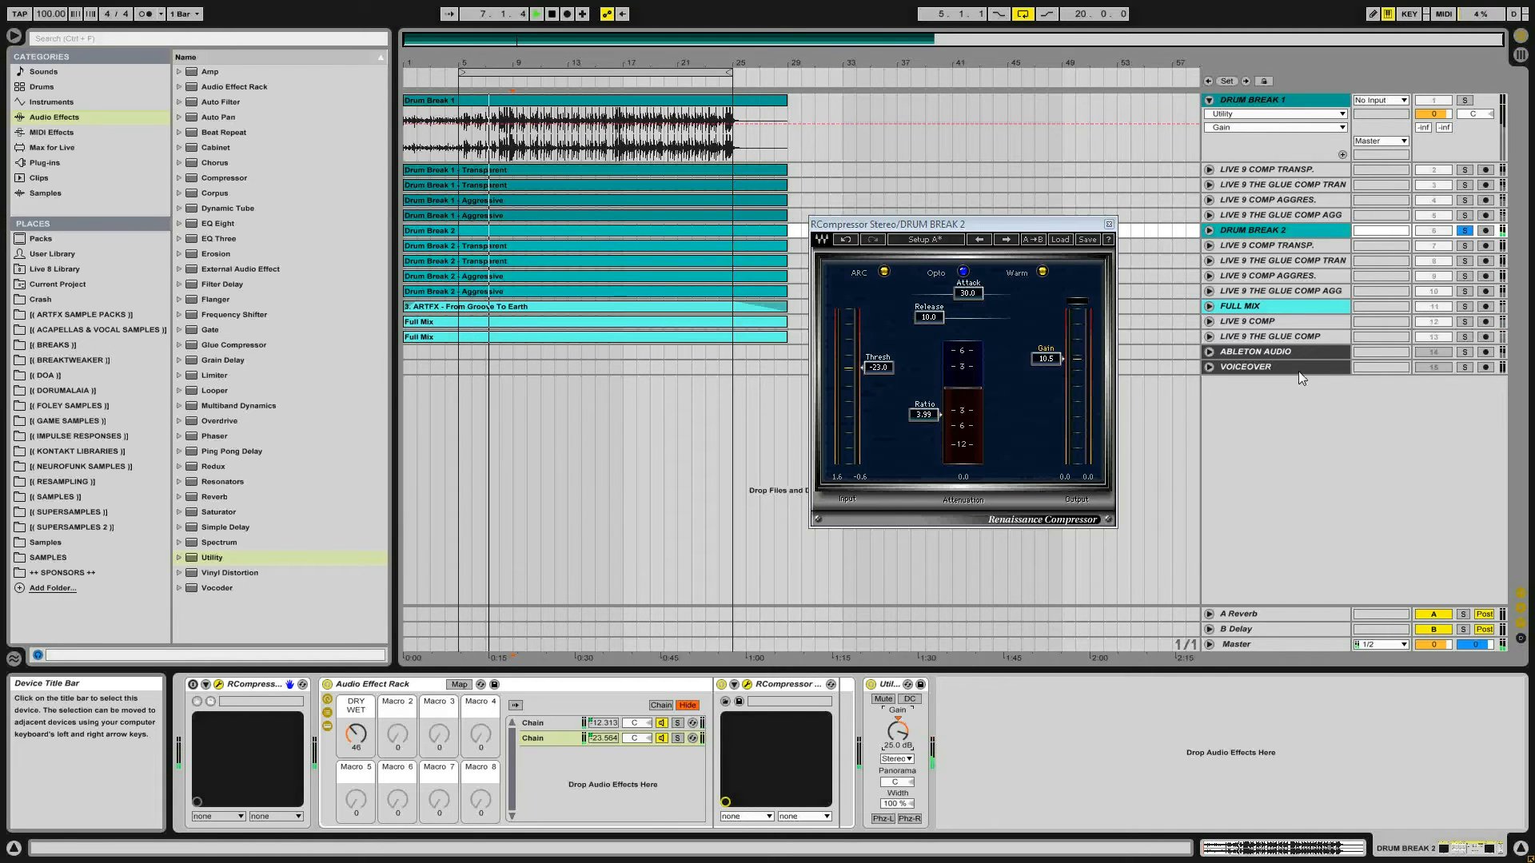
- Compare the loudness of DRUM BREAK 2 with LIVE 9 THE GLUE COMP AGG by alternating solo
{"action": "left_click", "coordinate": [1464, 292]}
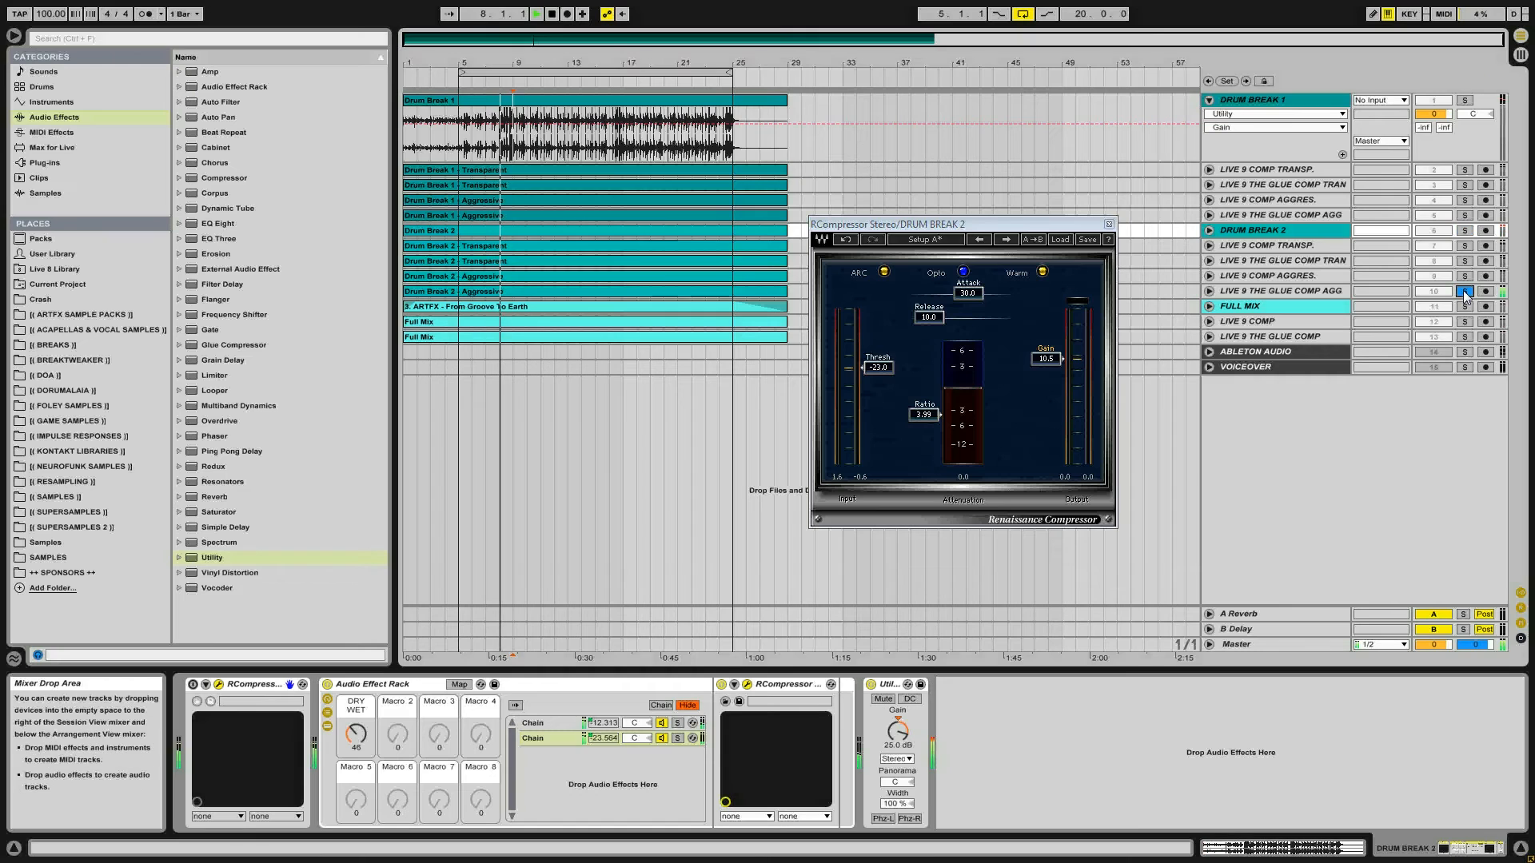
{"action": "left_click", "coordinate": [1466, 232]}
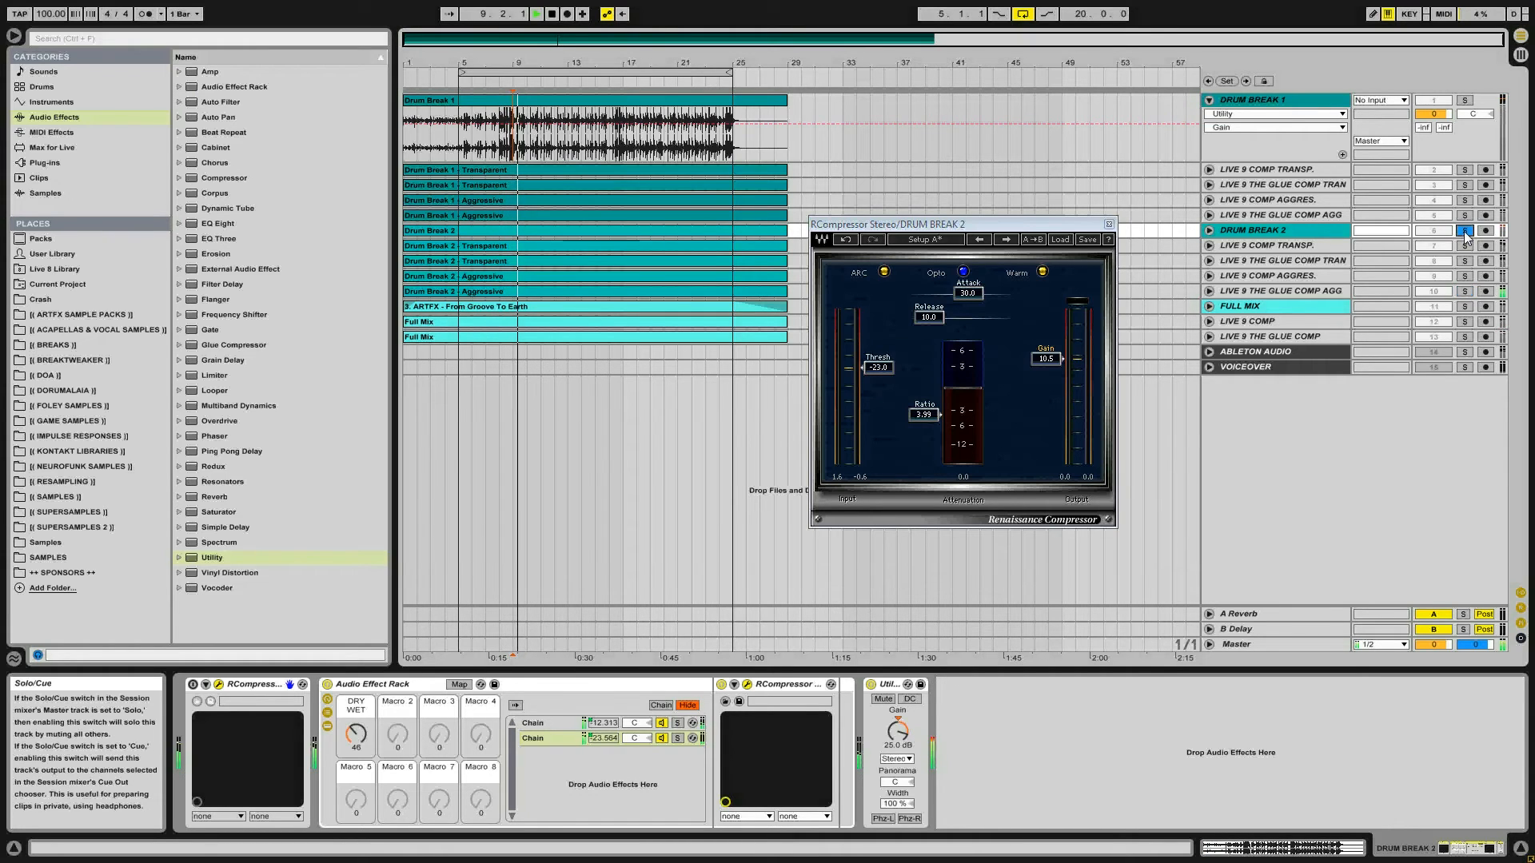
{"action": "left_click", "coordinate": [1465, 292]}
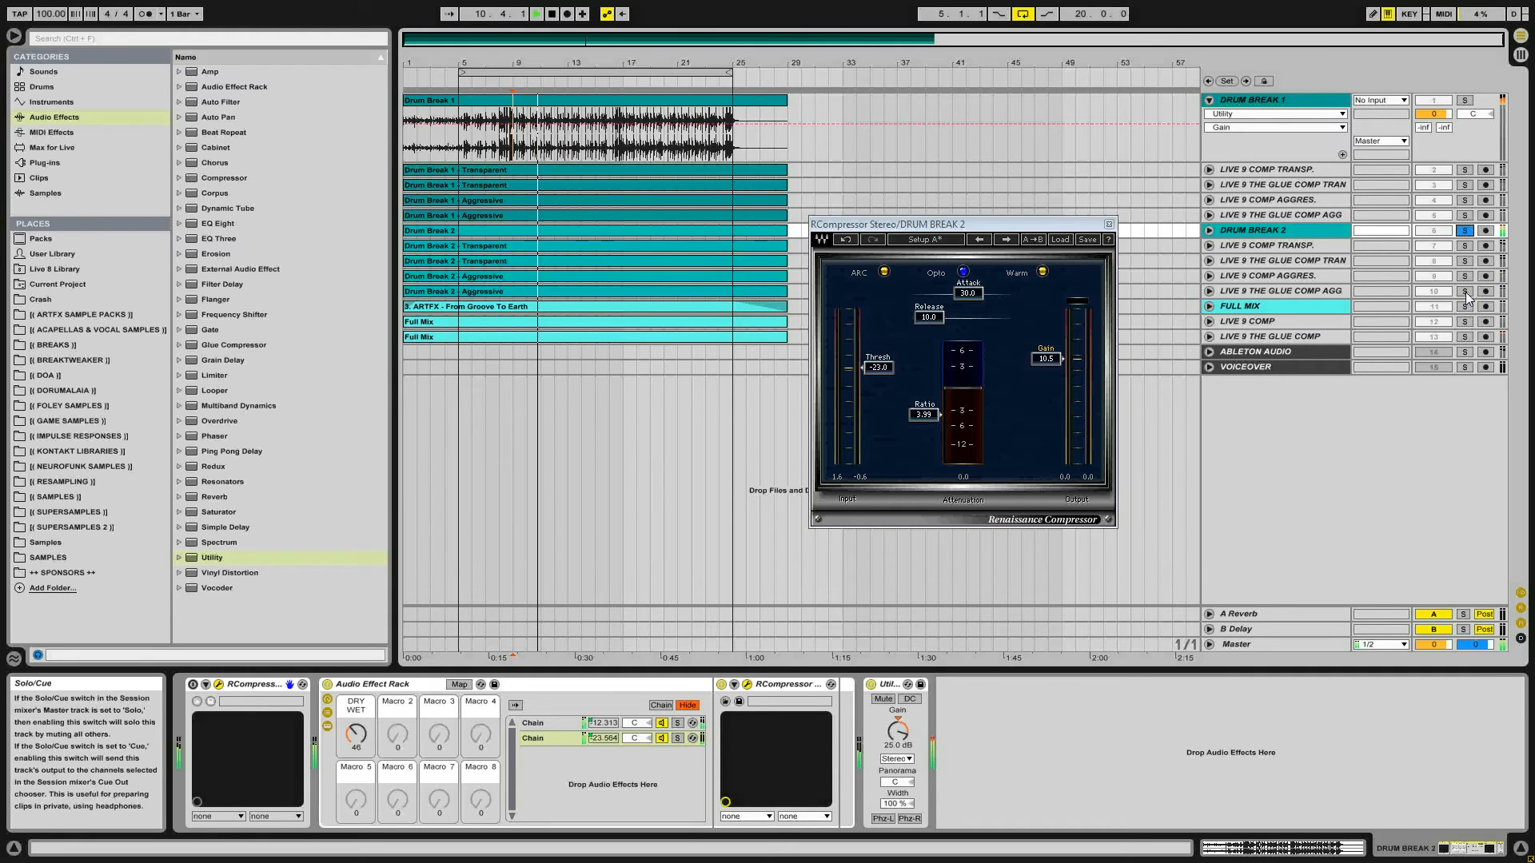
{"action": "left_click", "coordinate": [1464, 232]}
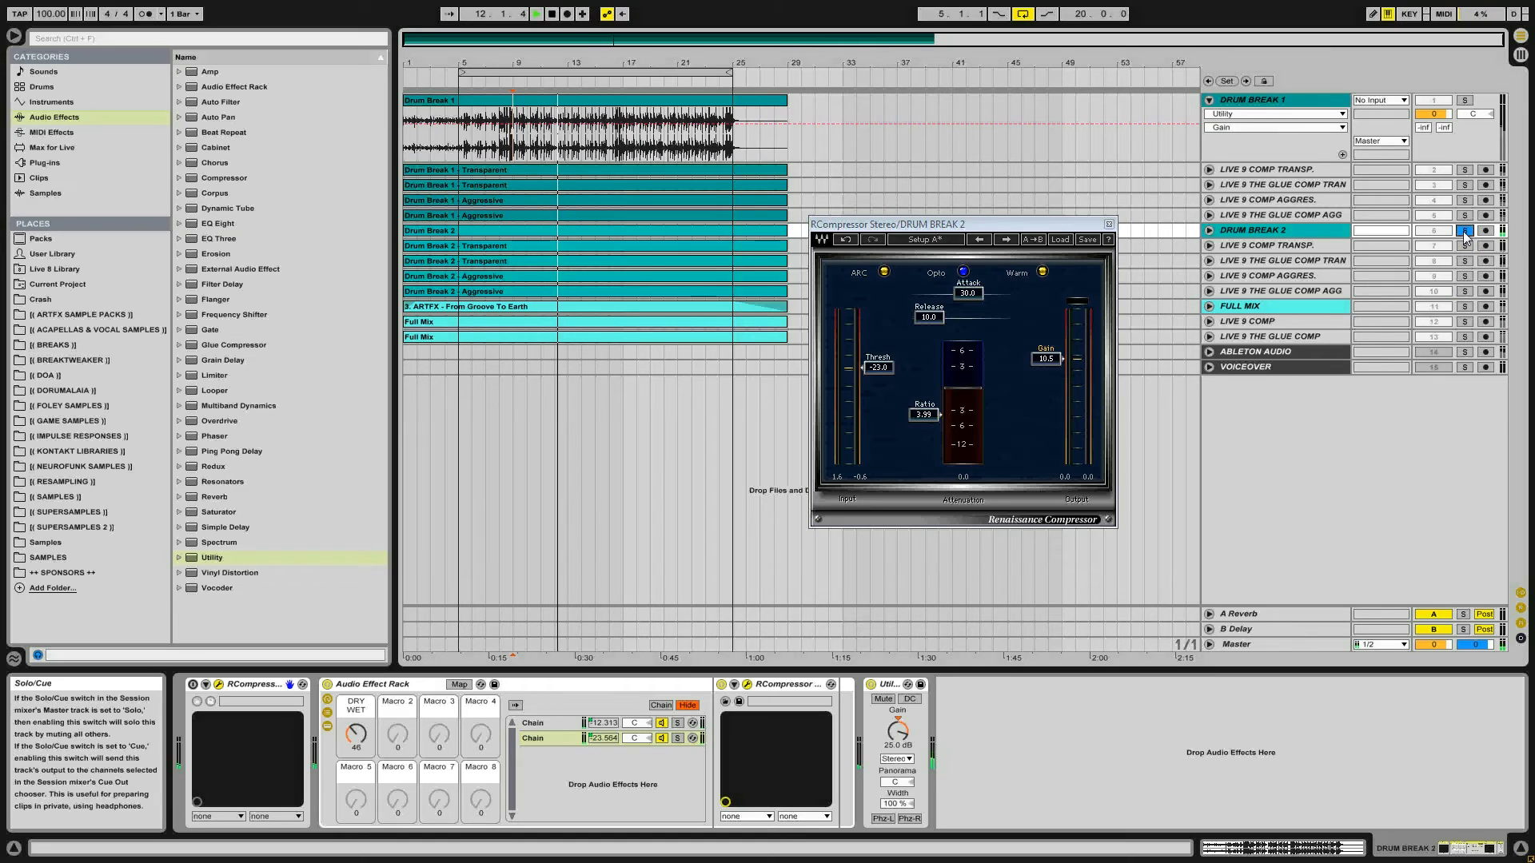
- Fine-tune the Utility gain on DRUM BREAK 2 to 21.1 dB
{"action": "left_click_drag", "start_coordinate": [887, 744], "coordinate": [888, 681]}
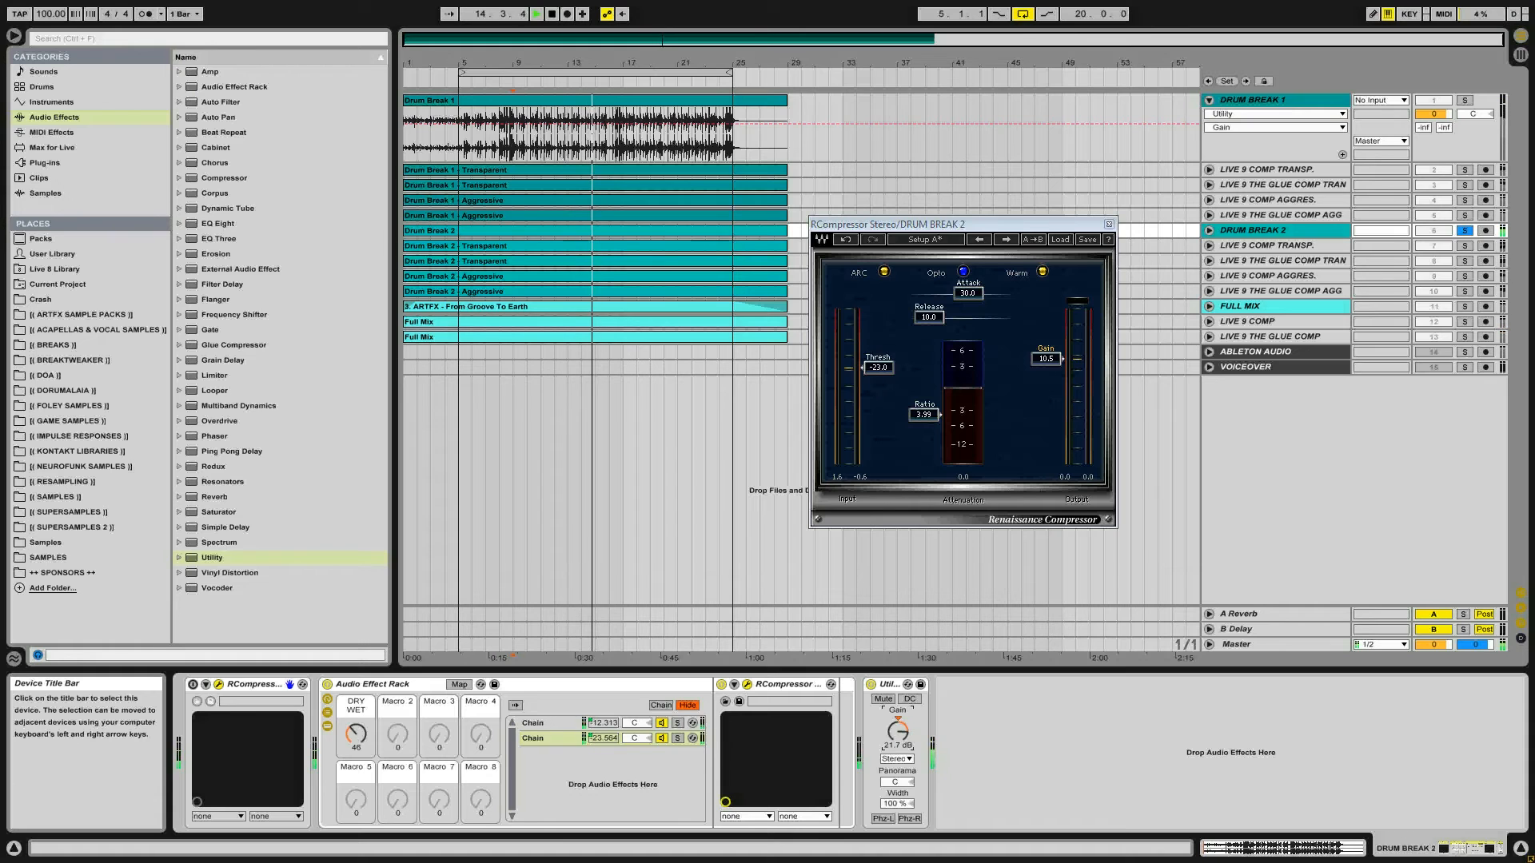
{"action": "left_click_drag", "start_coordinate": [899, 737], "coordinate": [898, 755]}
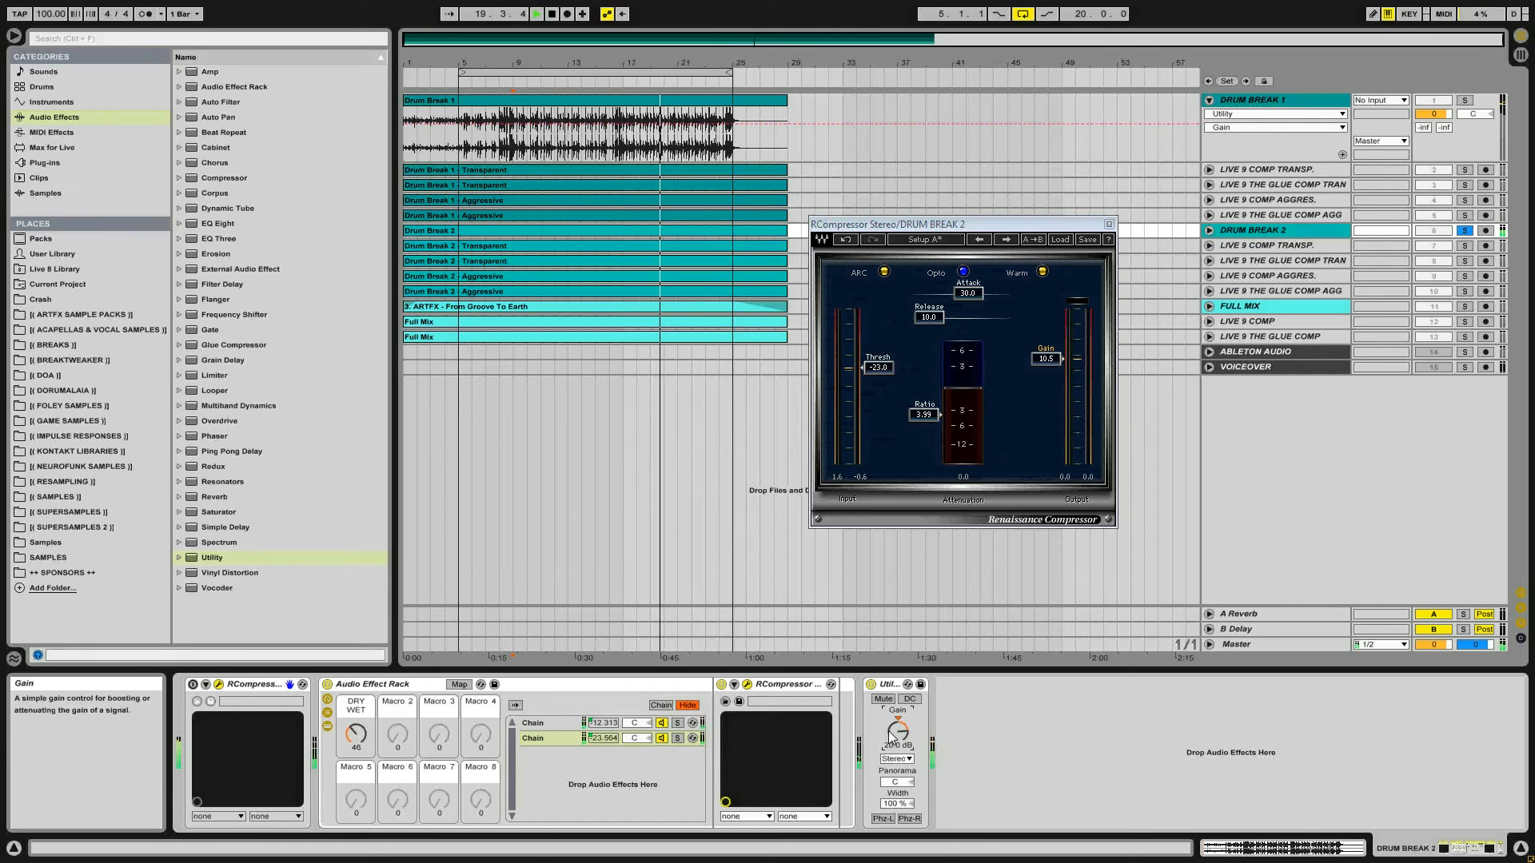
{"action": "left_click_drag", "start_coordinate": [894, 737], "coordinate": [898, 743]}
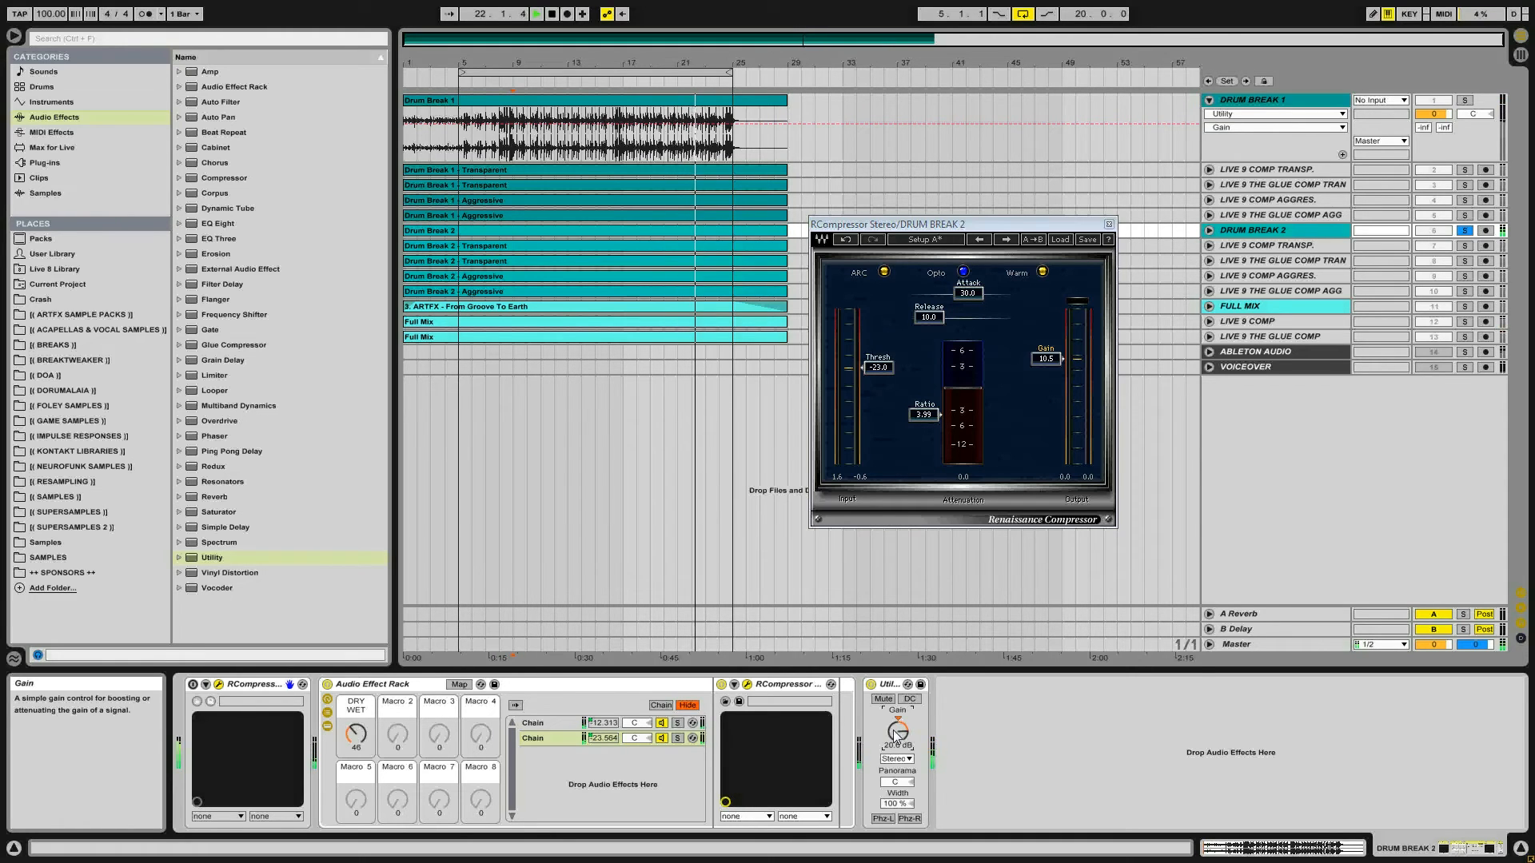
{"action": "left_click_drag", "start_coordinate": [899, 731], "coordinate": [899, 741]}
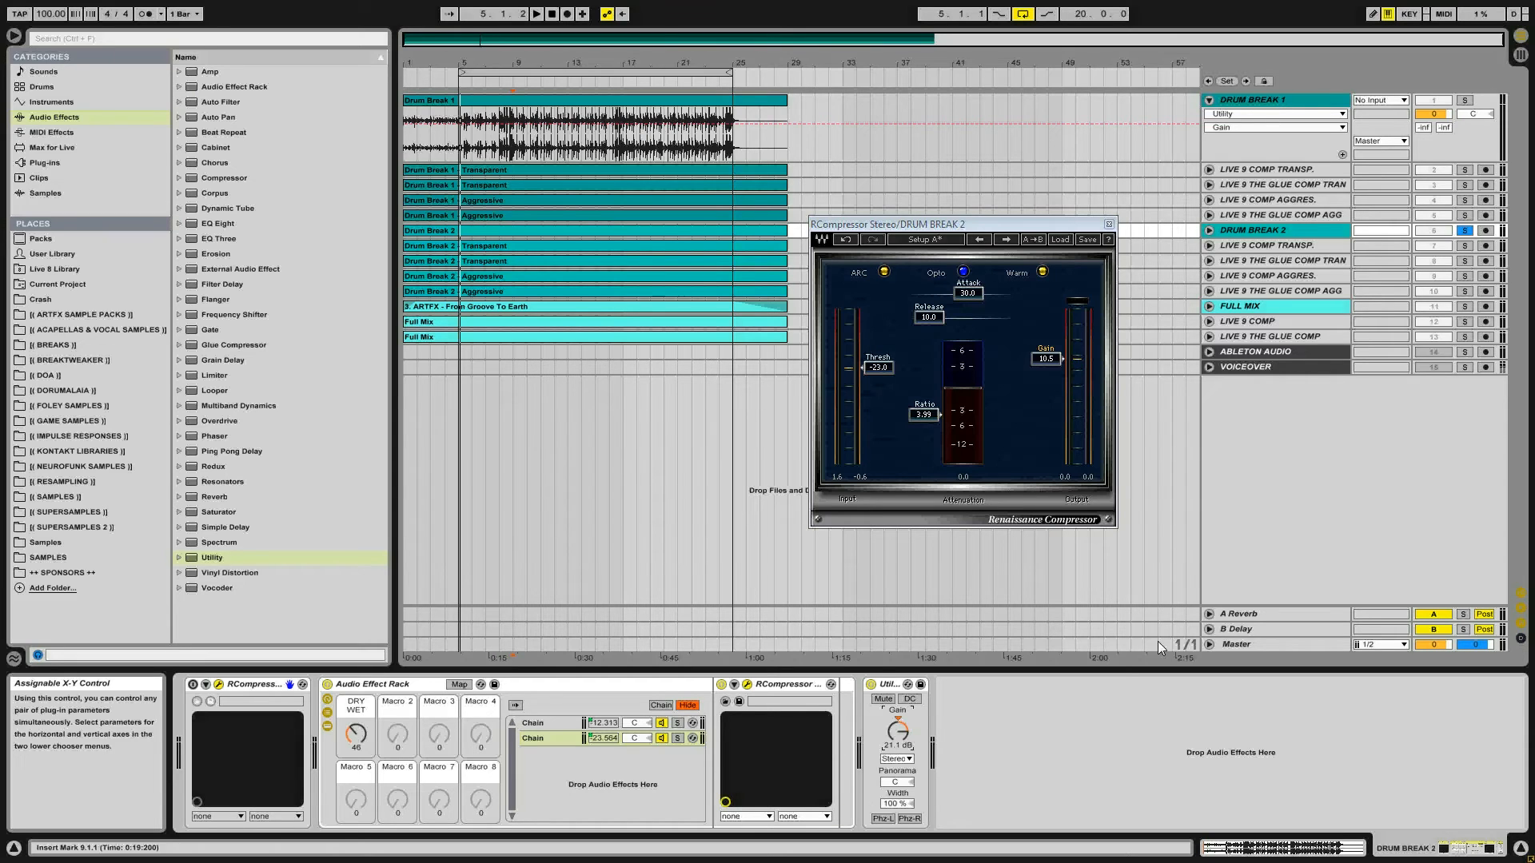
- Examine the Master track's Glue Compressor with its Soft clip option alongside the DRUM BREAK 2 device chain, with brief playback
{"action": "left_click", "coordinate": [1279, 215]}
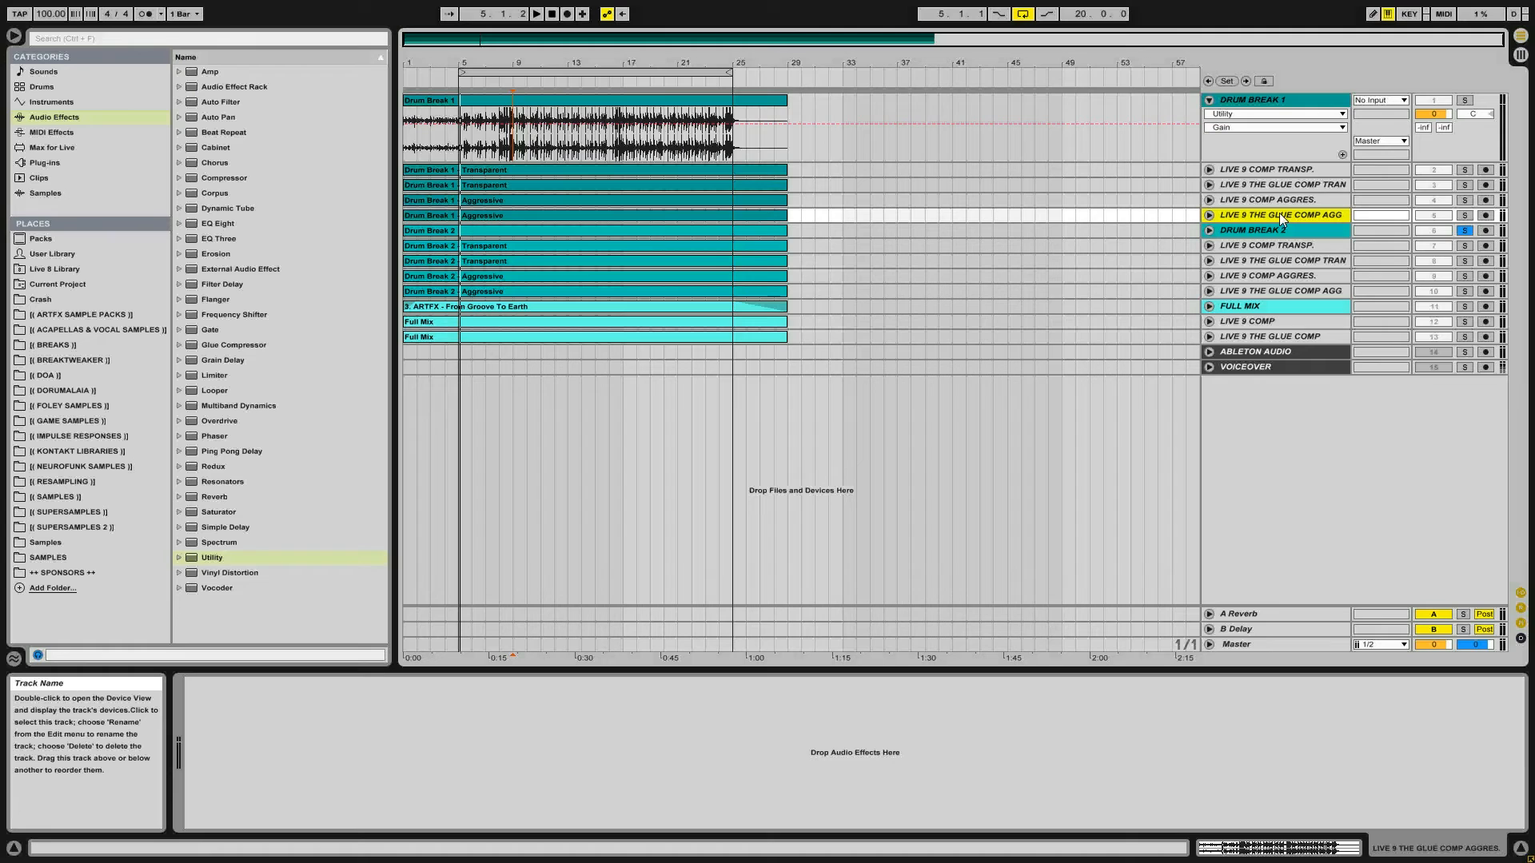
{"action": "left_click", "coordinate": [1275, 231]}
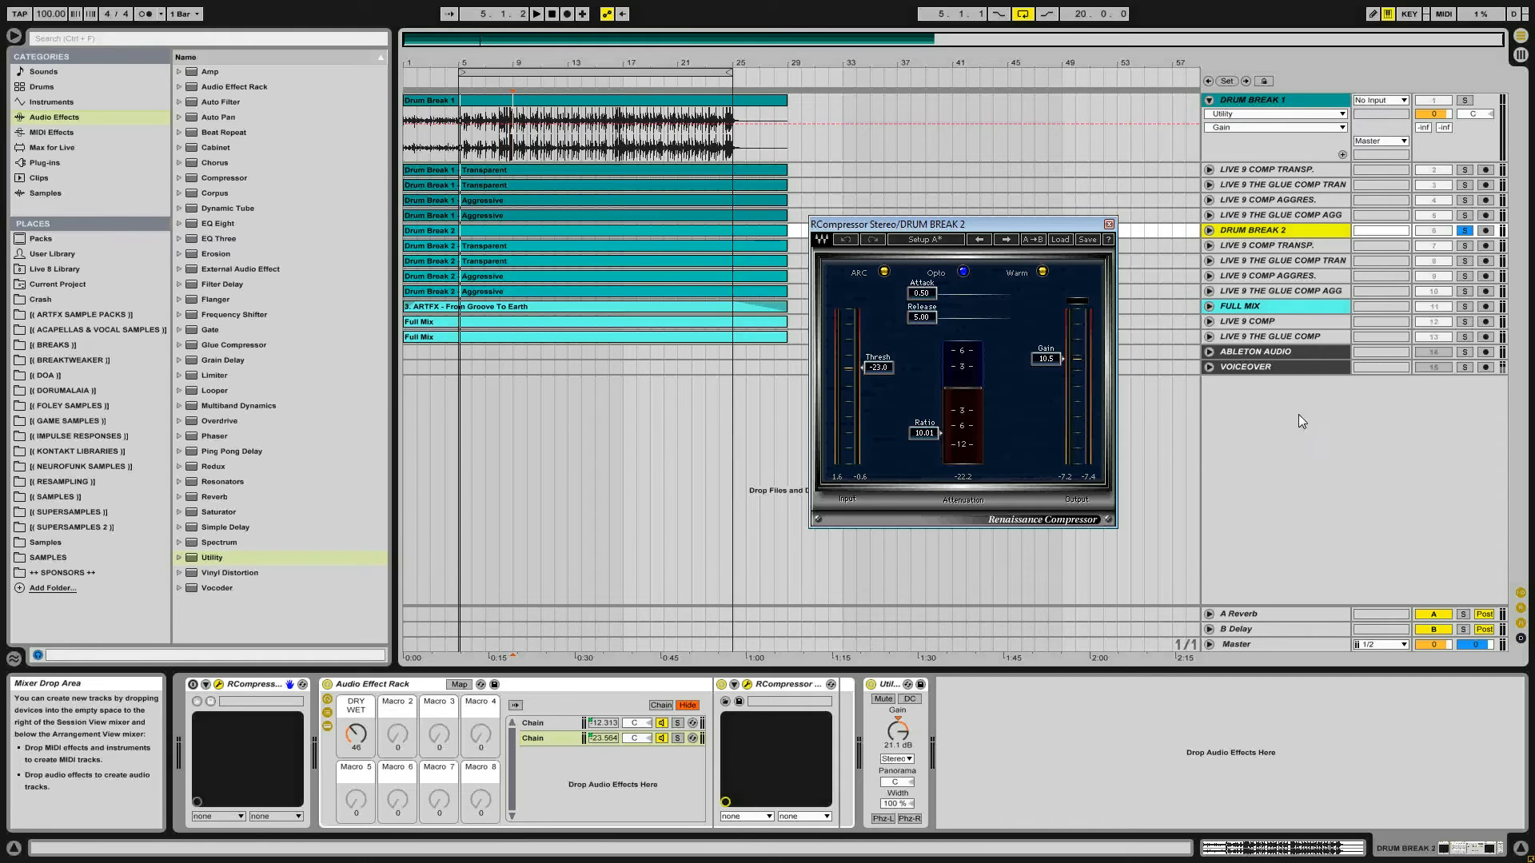
{"action": "left_click", "coordinate": [1239, 646]}
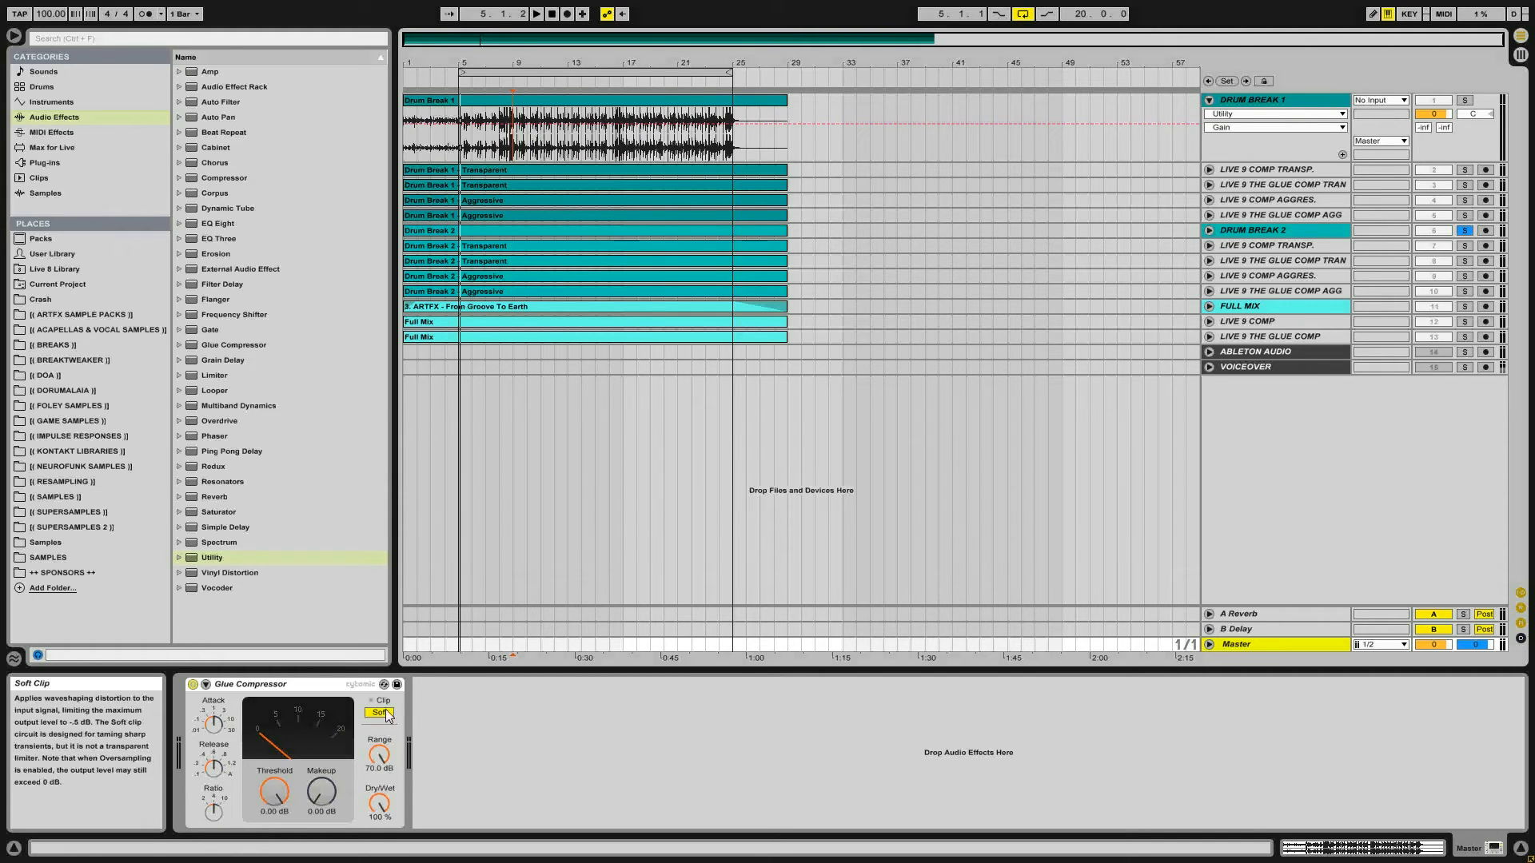
{"action": "left_click", "coordinate": [1253, 232]}
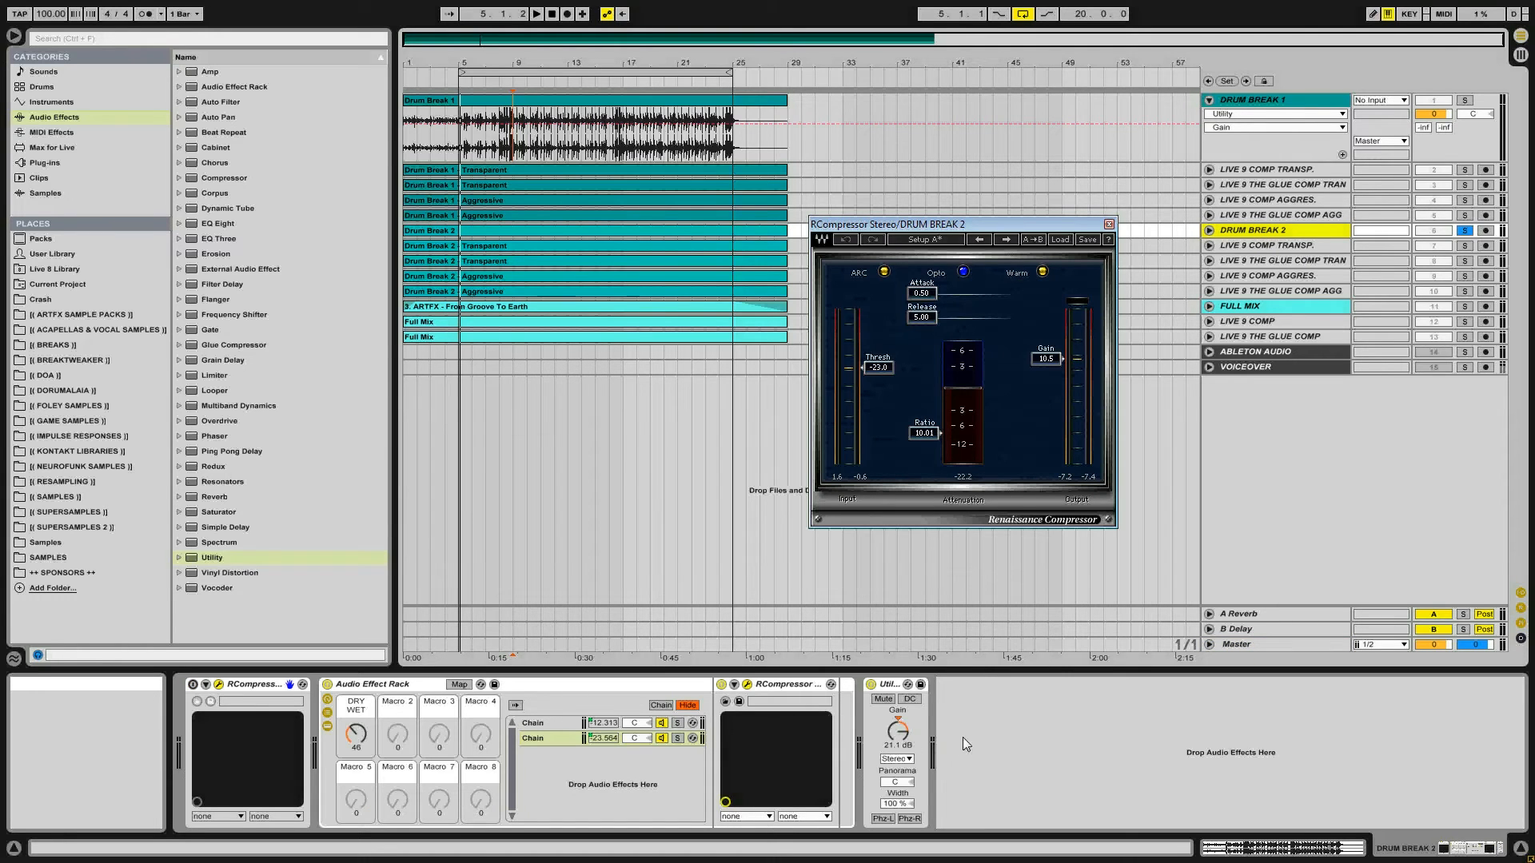
{"action": "key", "text": "space"}
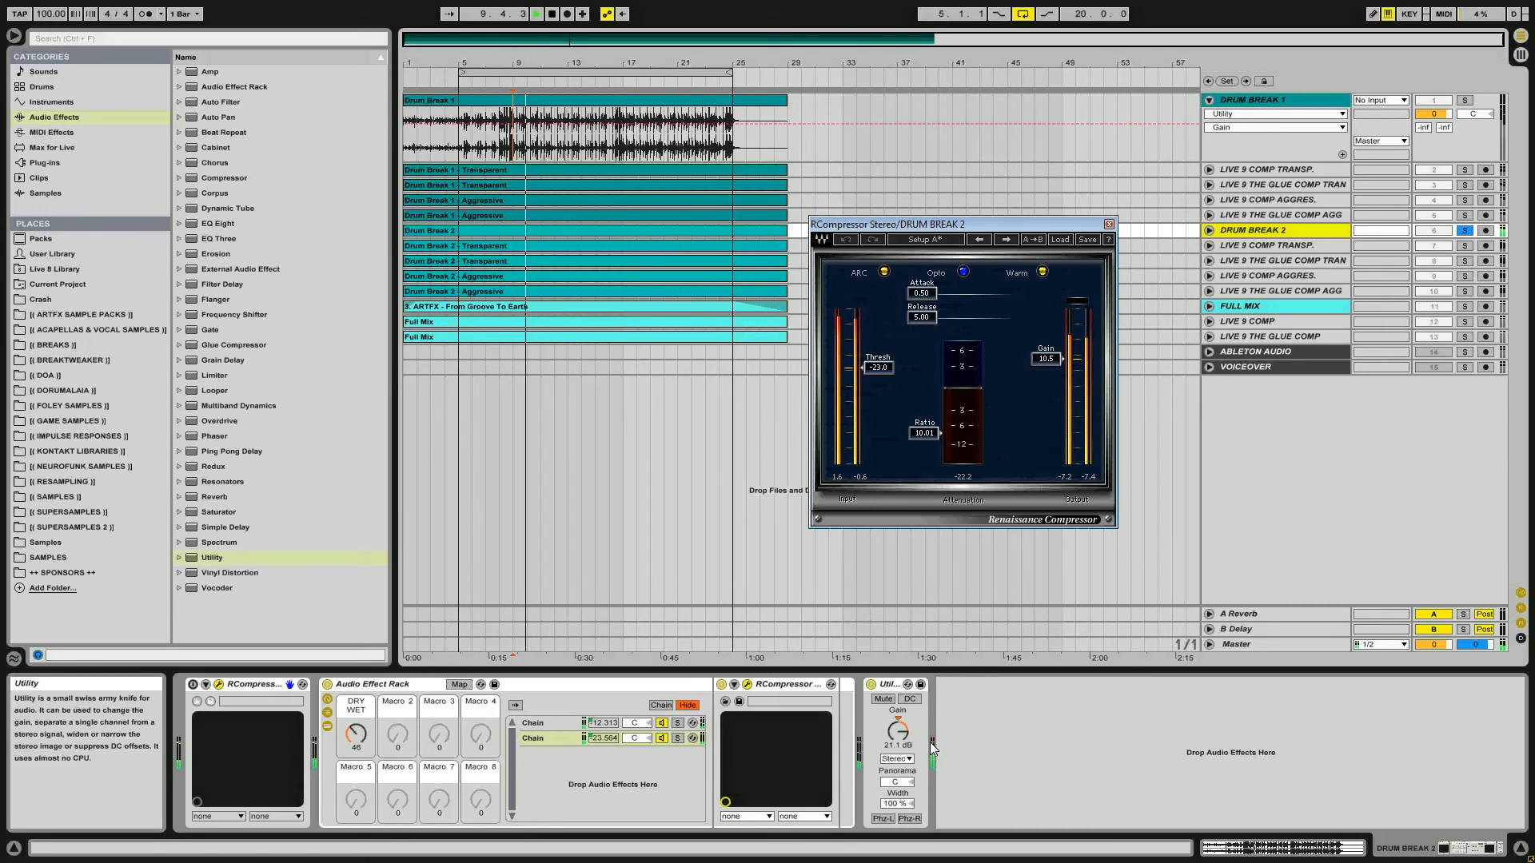
{"action": "left_click", "coordinate": [1253, 648]}
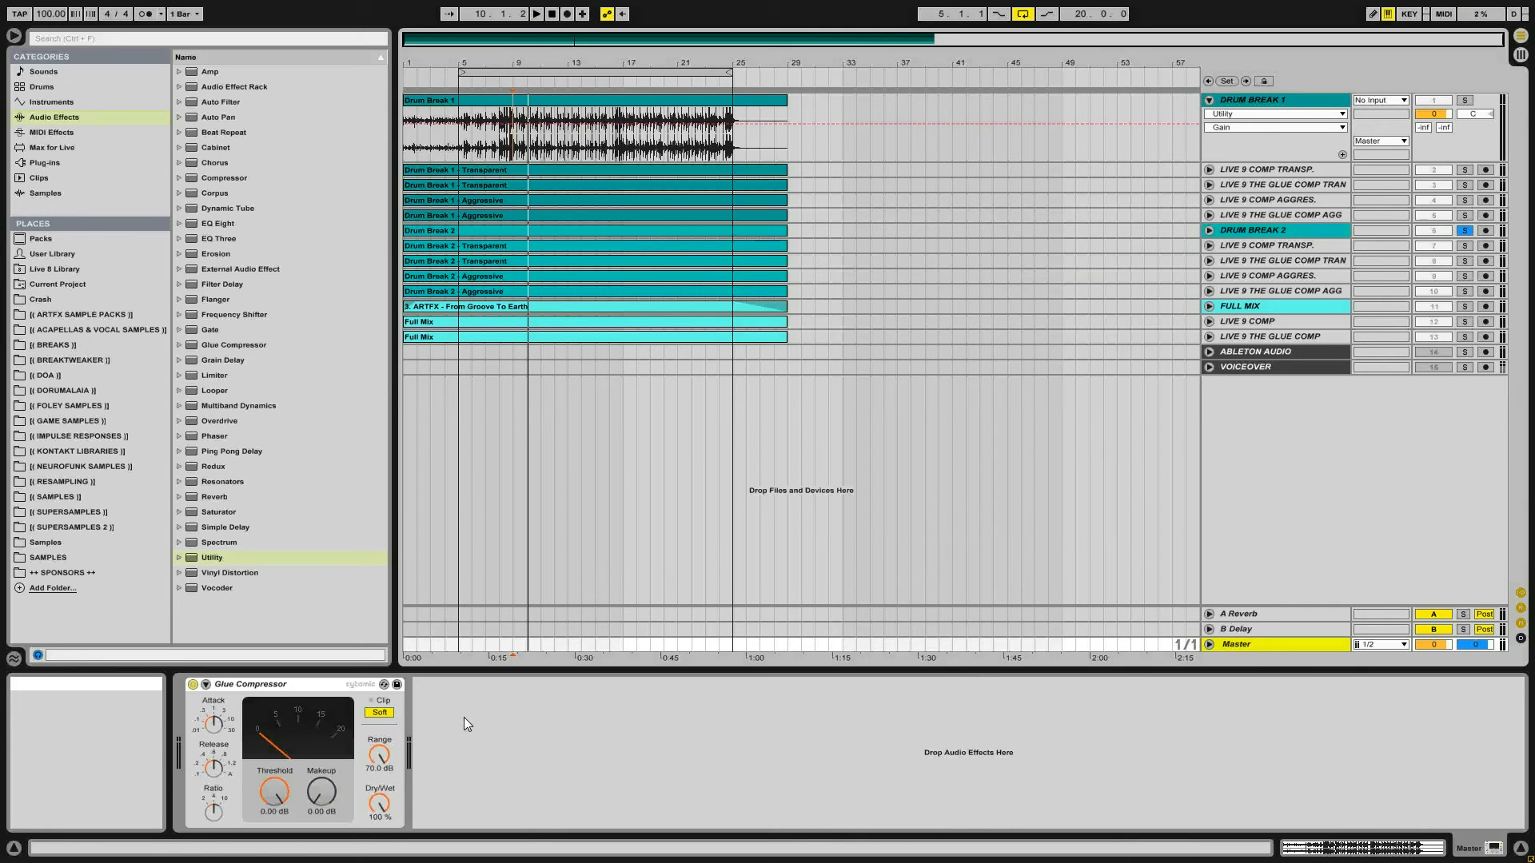
{"action": "left_click", "coordinate": [1289, 230]}
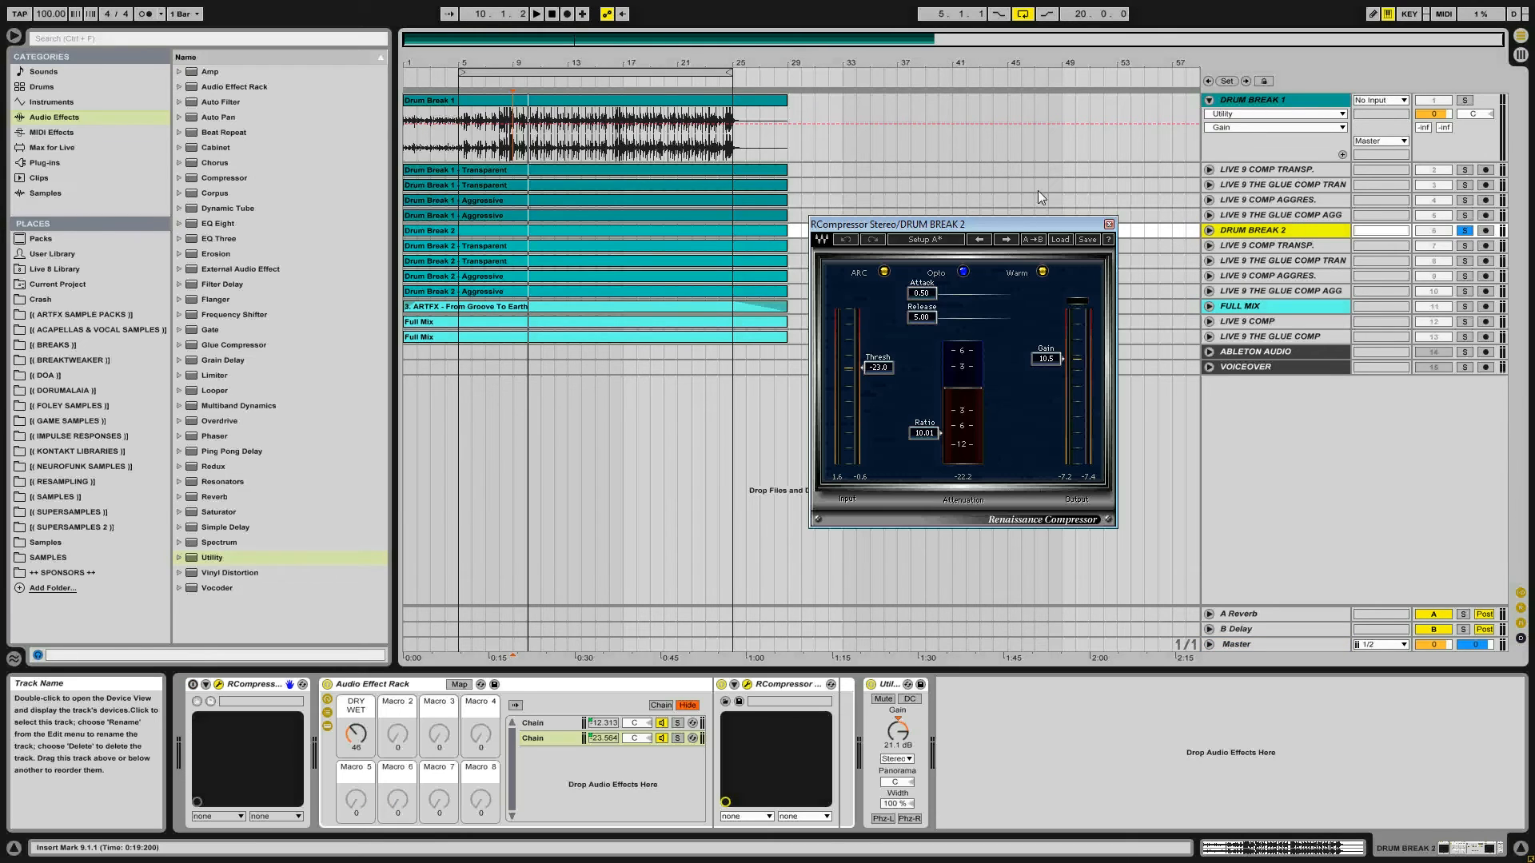
- Play DRUM BREAK 2 through its parallel rack and compare it with LIVE 9 THE GLUE COMP AGG using solo
{"action": "left_click", "coordinate": [1231, 216]}
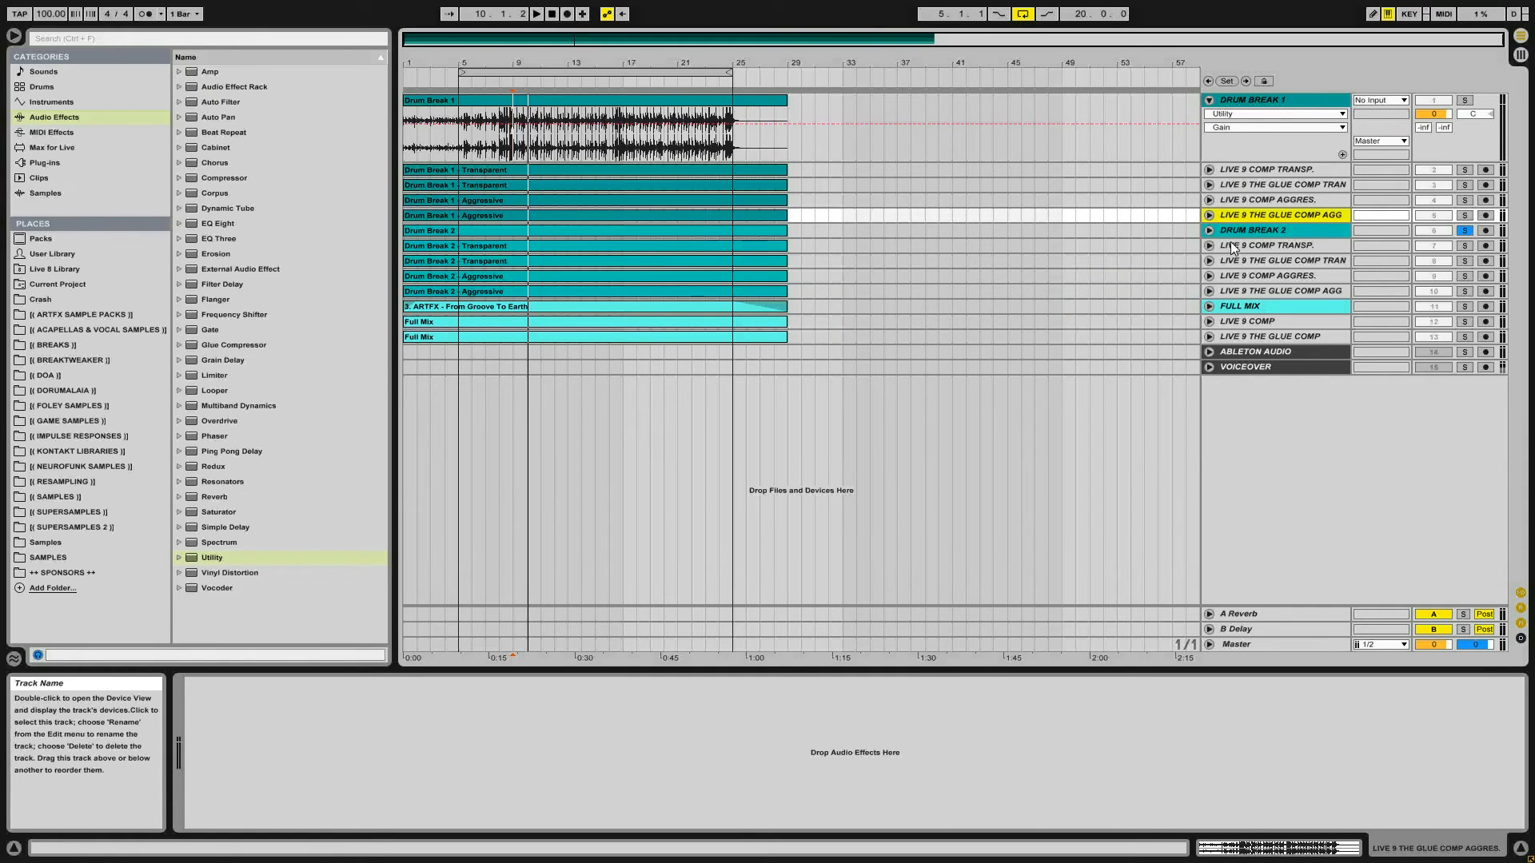
{"action": "left_click", "coordinate": [1252, 231]}
{"action": "key", "text": "space"}
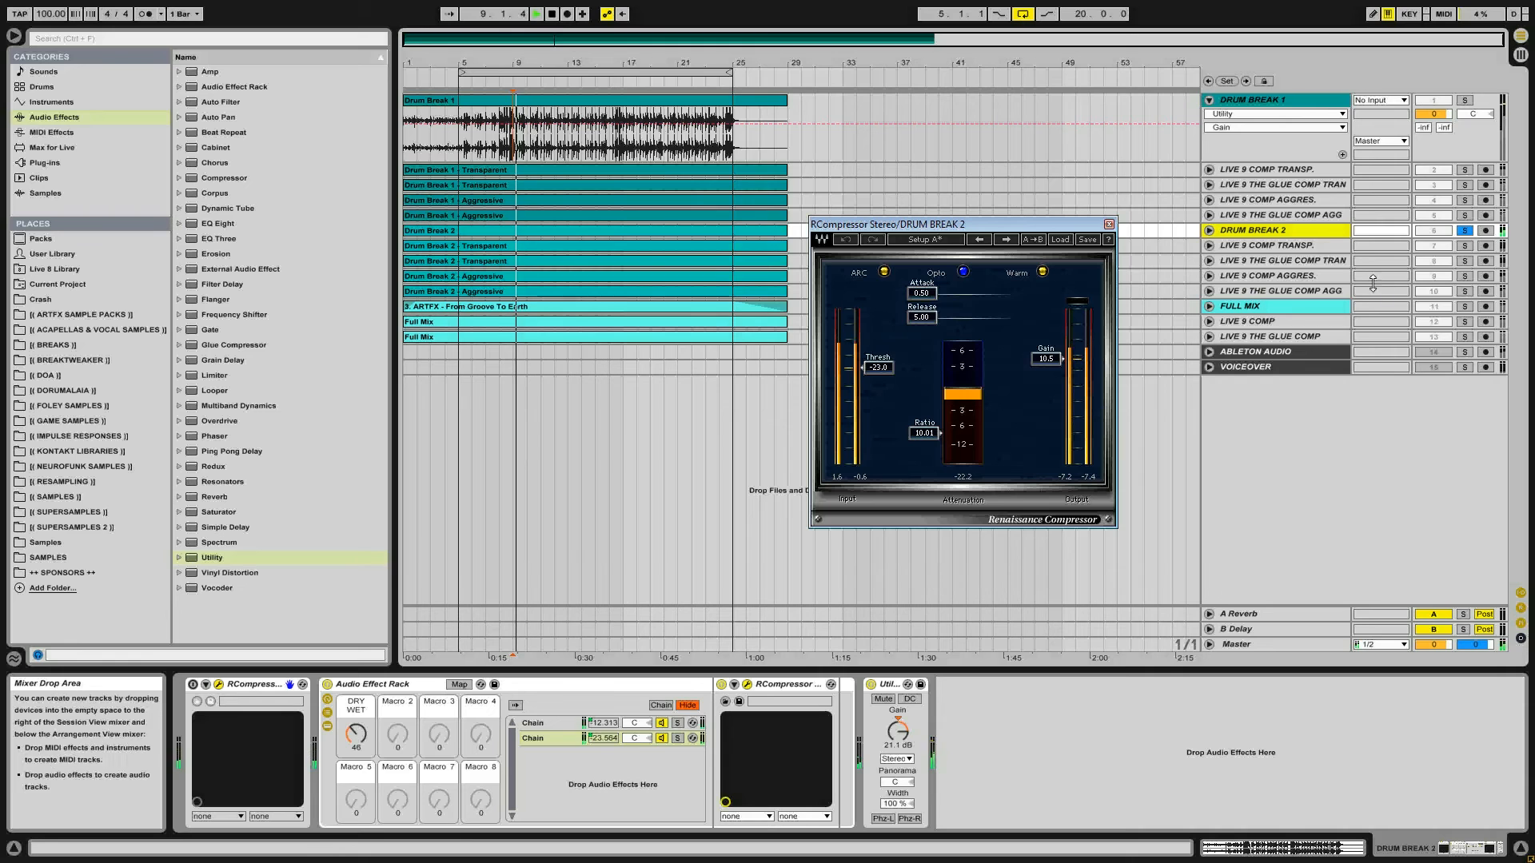
{"action": "left_click", "coordinate": [1468, 293]}
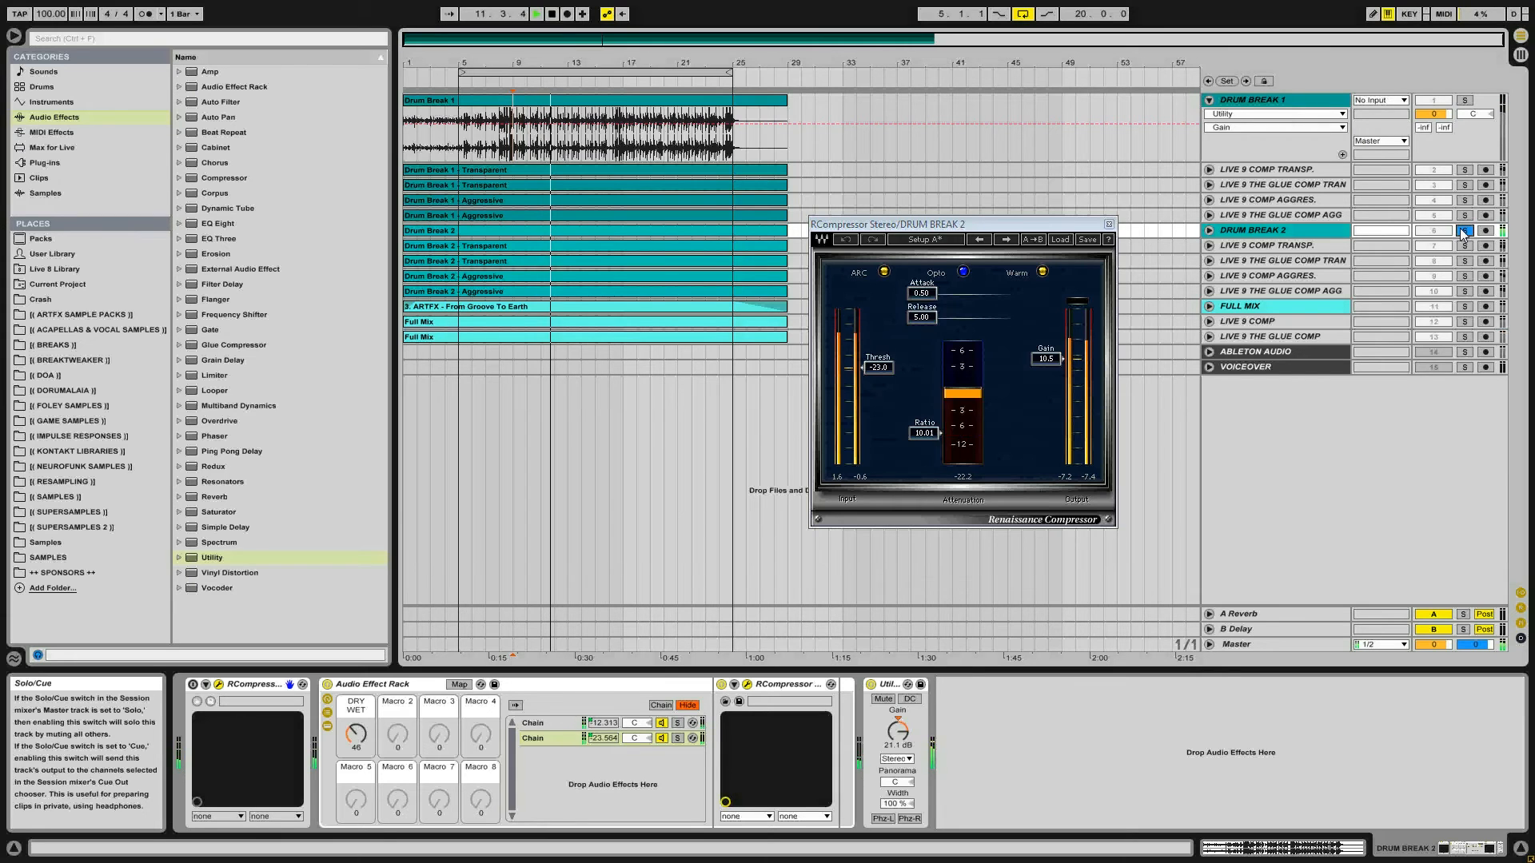
- Solo and unfold the FULL MIX track and add an RCompressor Stereo to it
{"action": "left_click", "coordinate": [1330, 304]}
{"action": "left_click", "coordinate": [1464, 306]}
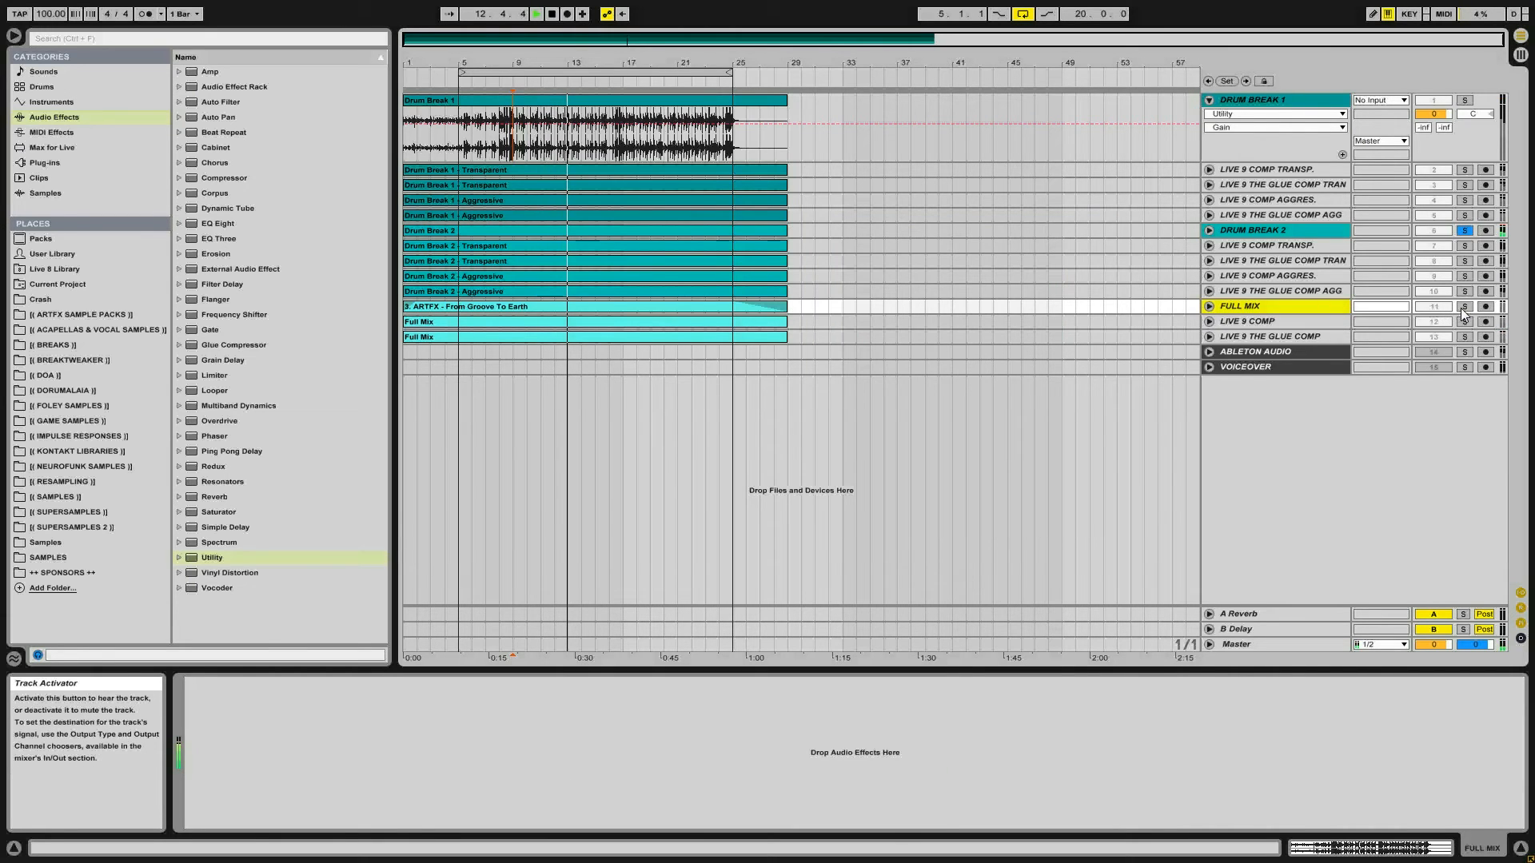
{"action": "left_click", "coordinate": [1209, 306]}
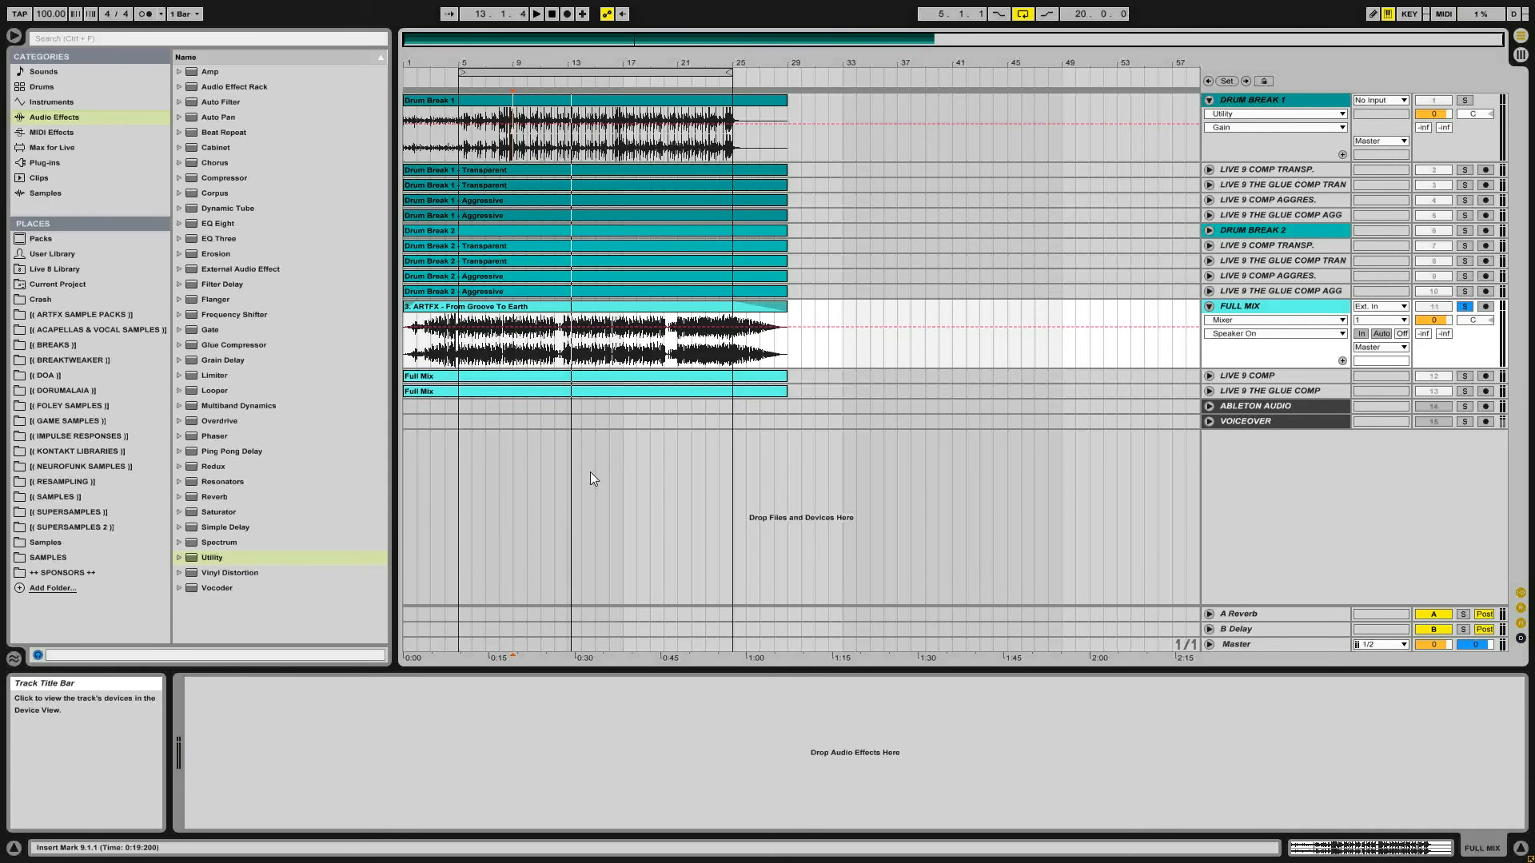
{"action": "left_click", "coordinate": [46, 163]}
{"action": "left_click_drag", "start_coordinate": [272, 482], "coordinate": [456, 791]}
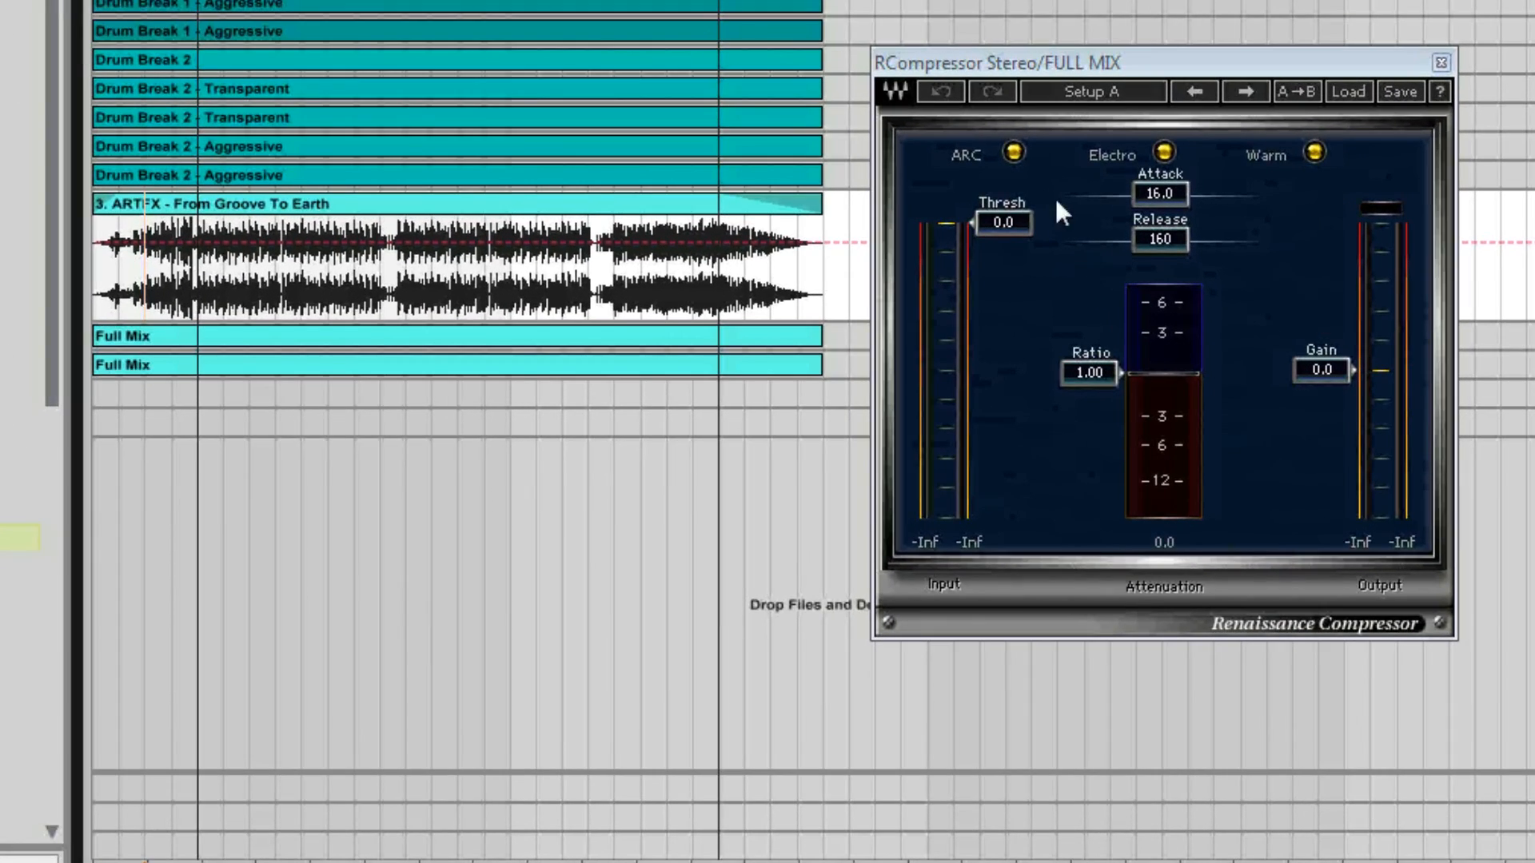
- Set the FULL MIX RCompressor's ratio to 4 and its threshold to -20
{"action": "left_click", "coordinate": [1100, 382]}
{"action": "type", "text": "4"}
{"action": "key", "text": "Return"}
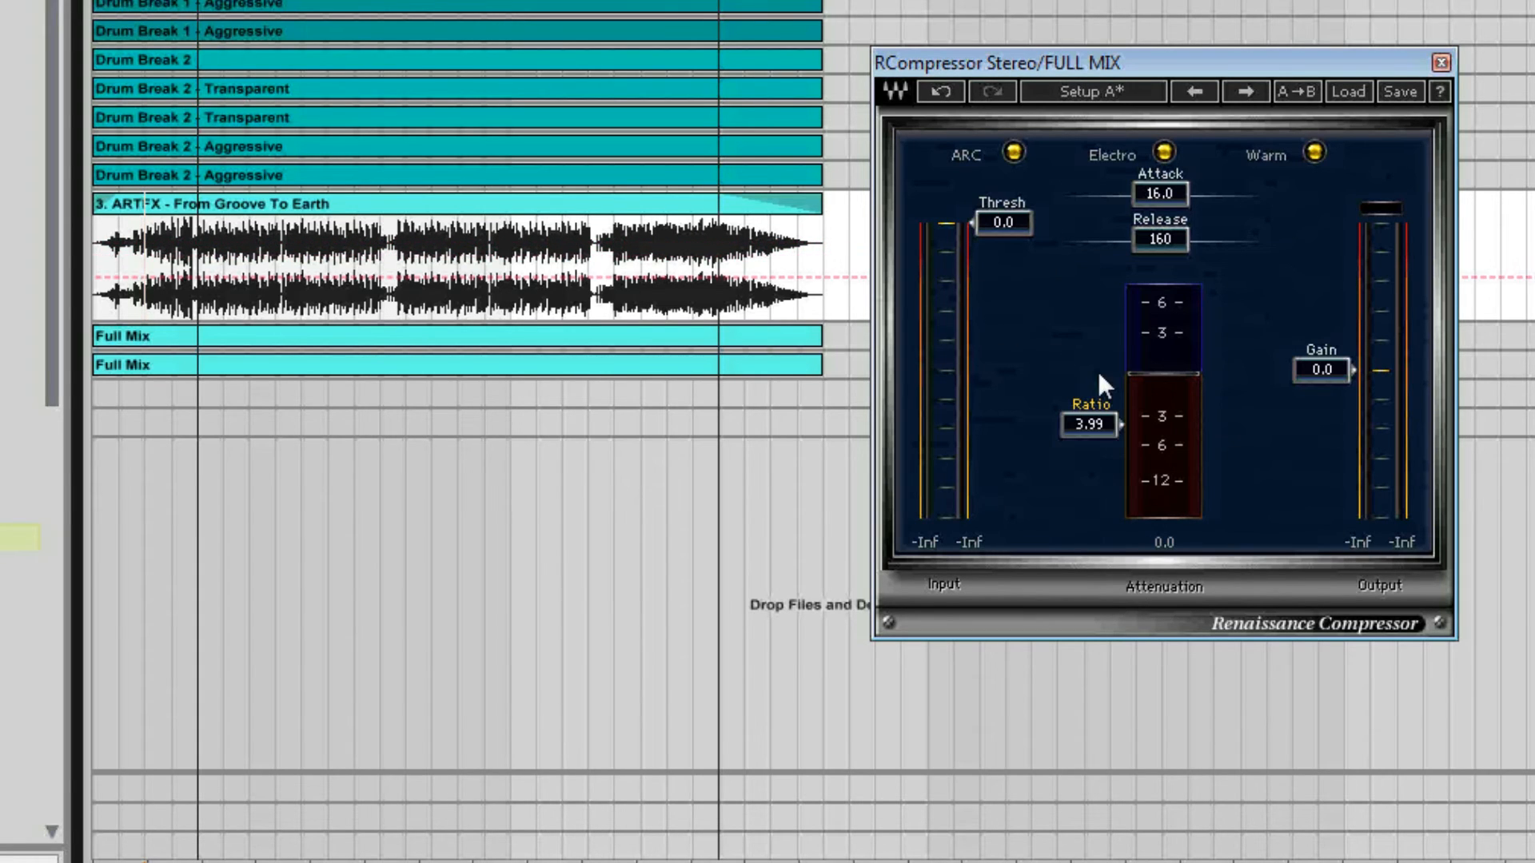
{"action": "left_click", "coordinate": [993, 225]}
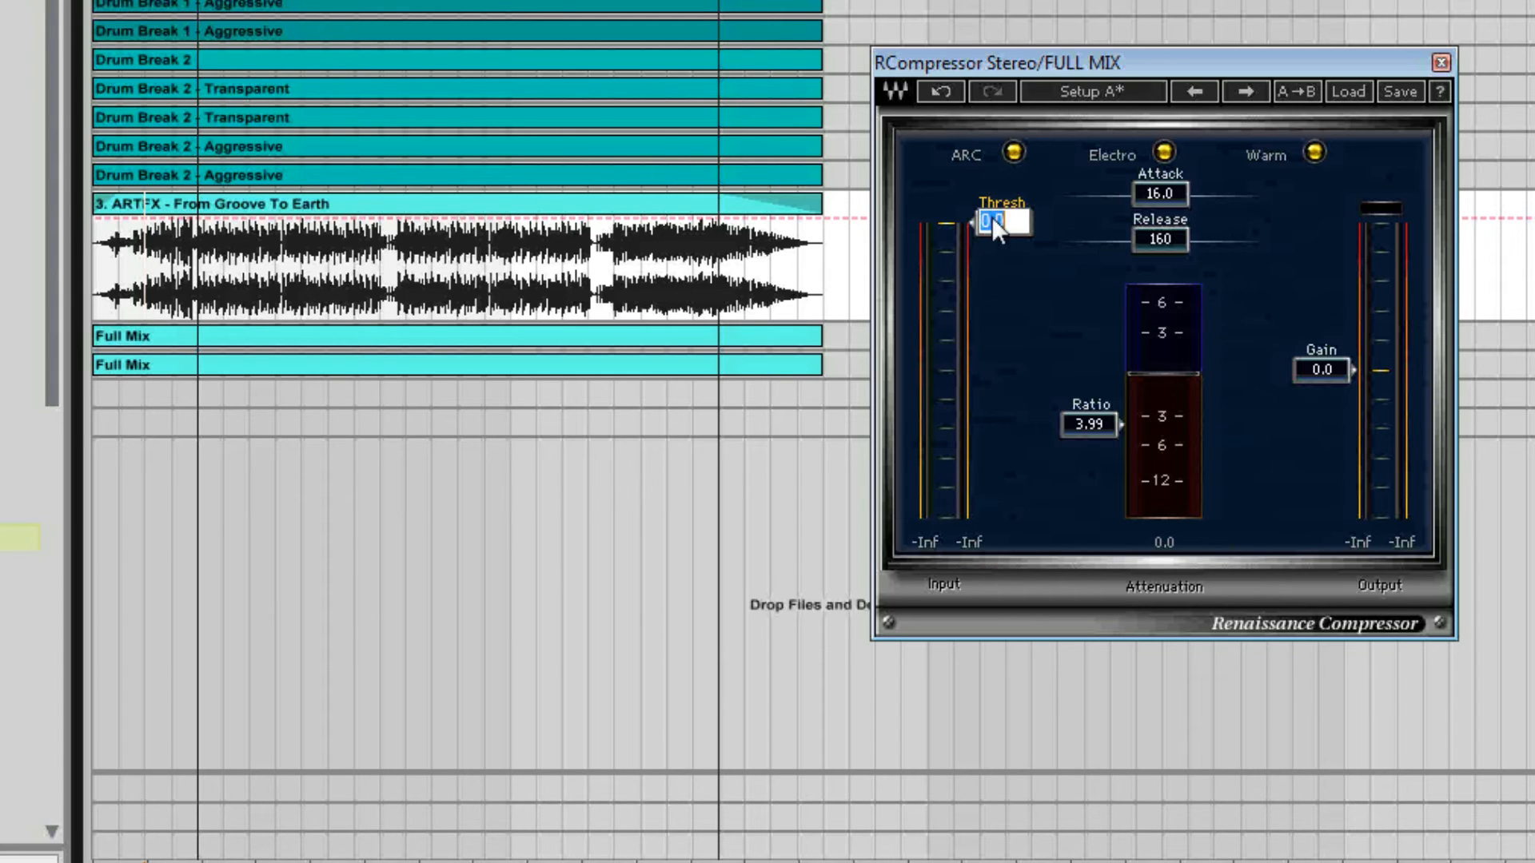
{"action": "type", "text": "-20"}
{"action": "key", "text": "Return"}
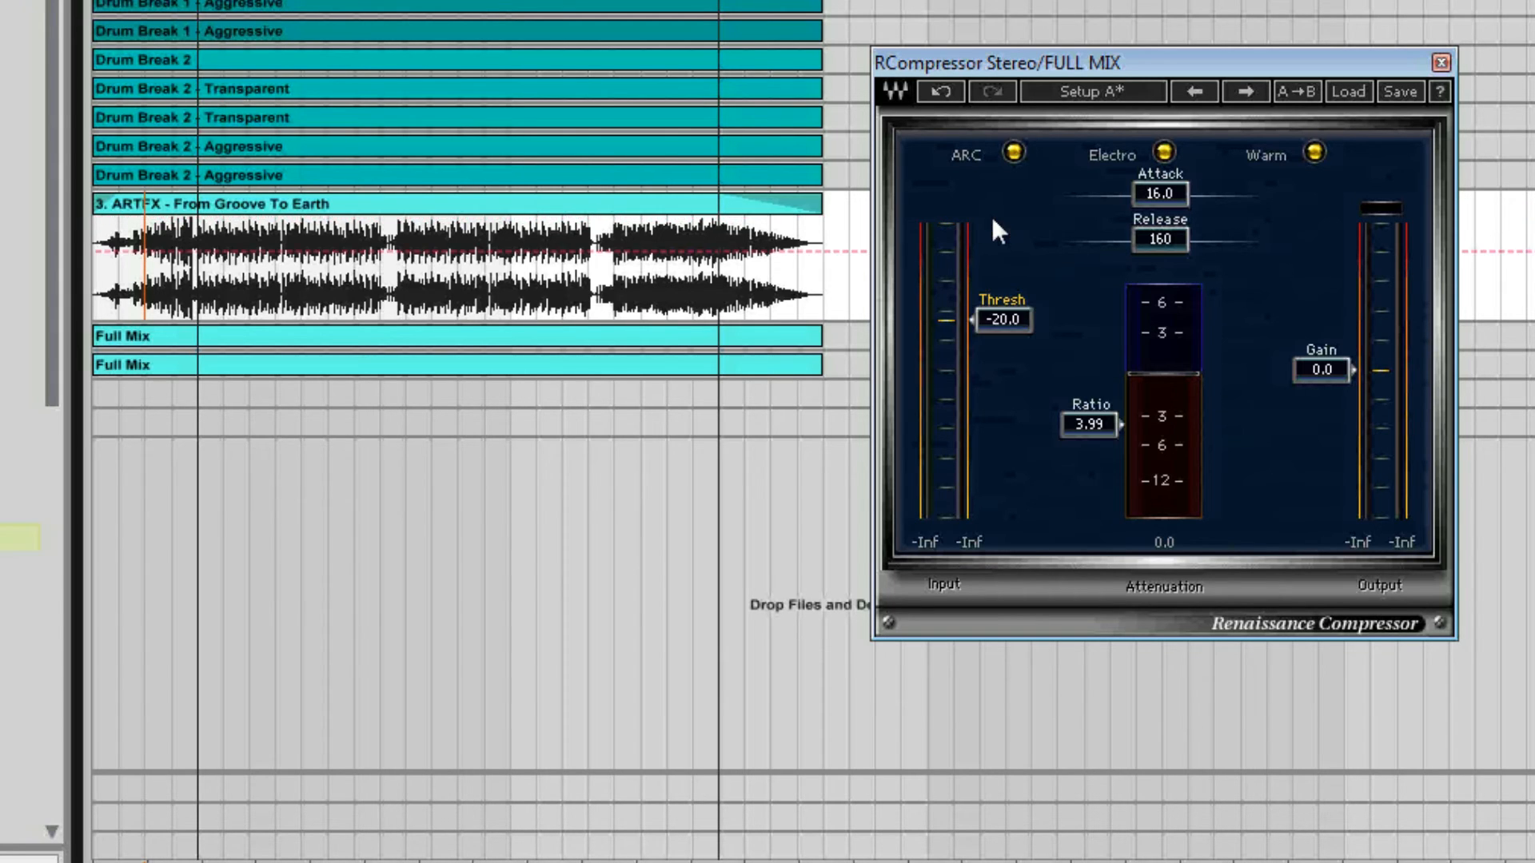
- Set the FULL MIX RCompressor's attack to 60 and release to 10, and play the mix to hear it
{"action": "left_click", "coordinate": [1148, 195]}
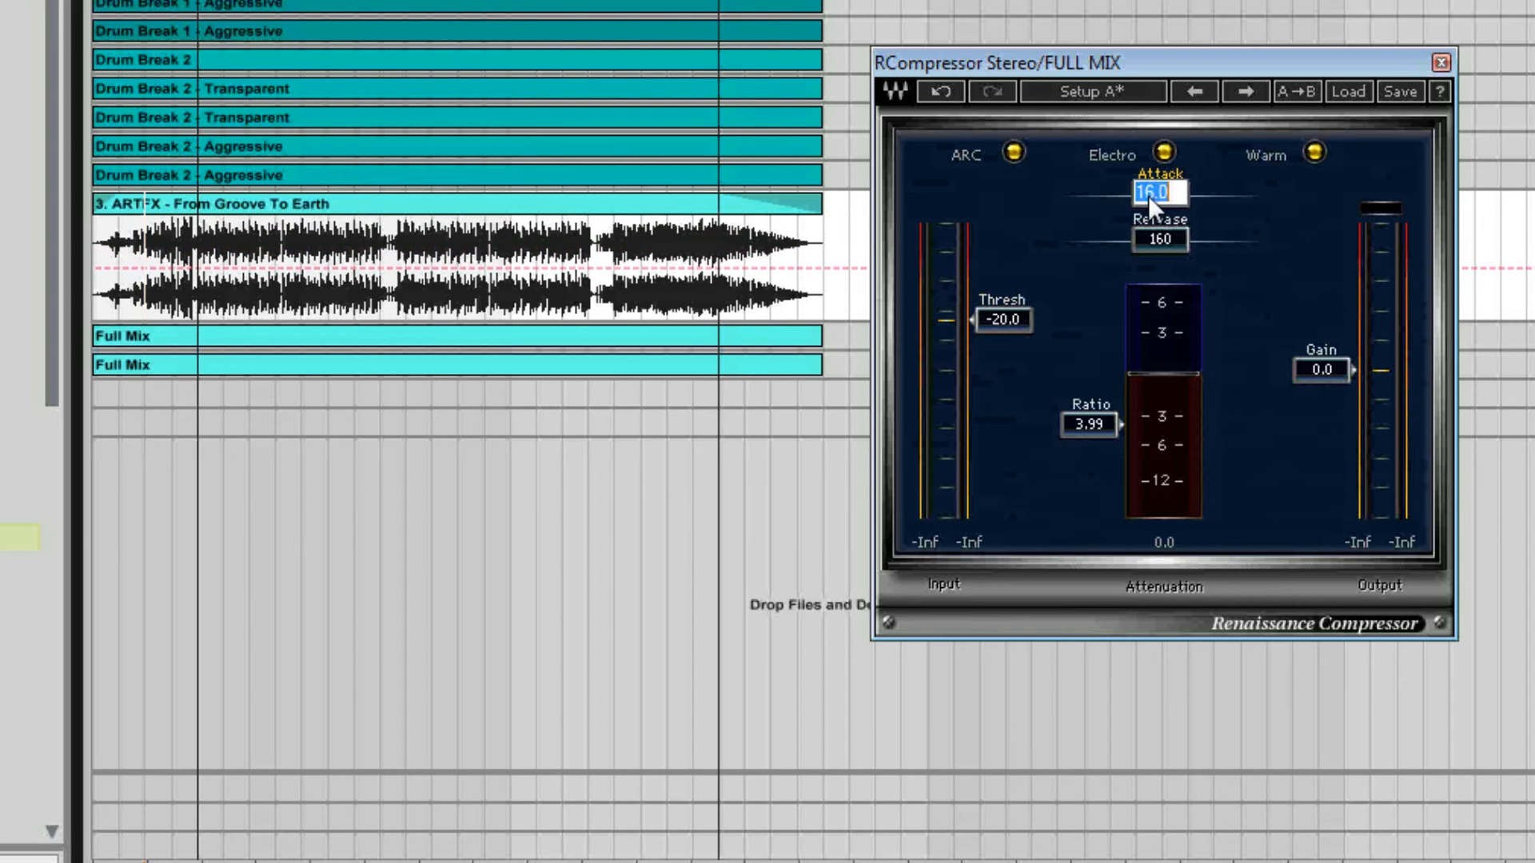
{"action": "type", "text": "60"}
{"action": "key", "text": "Return"}
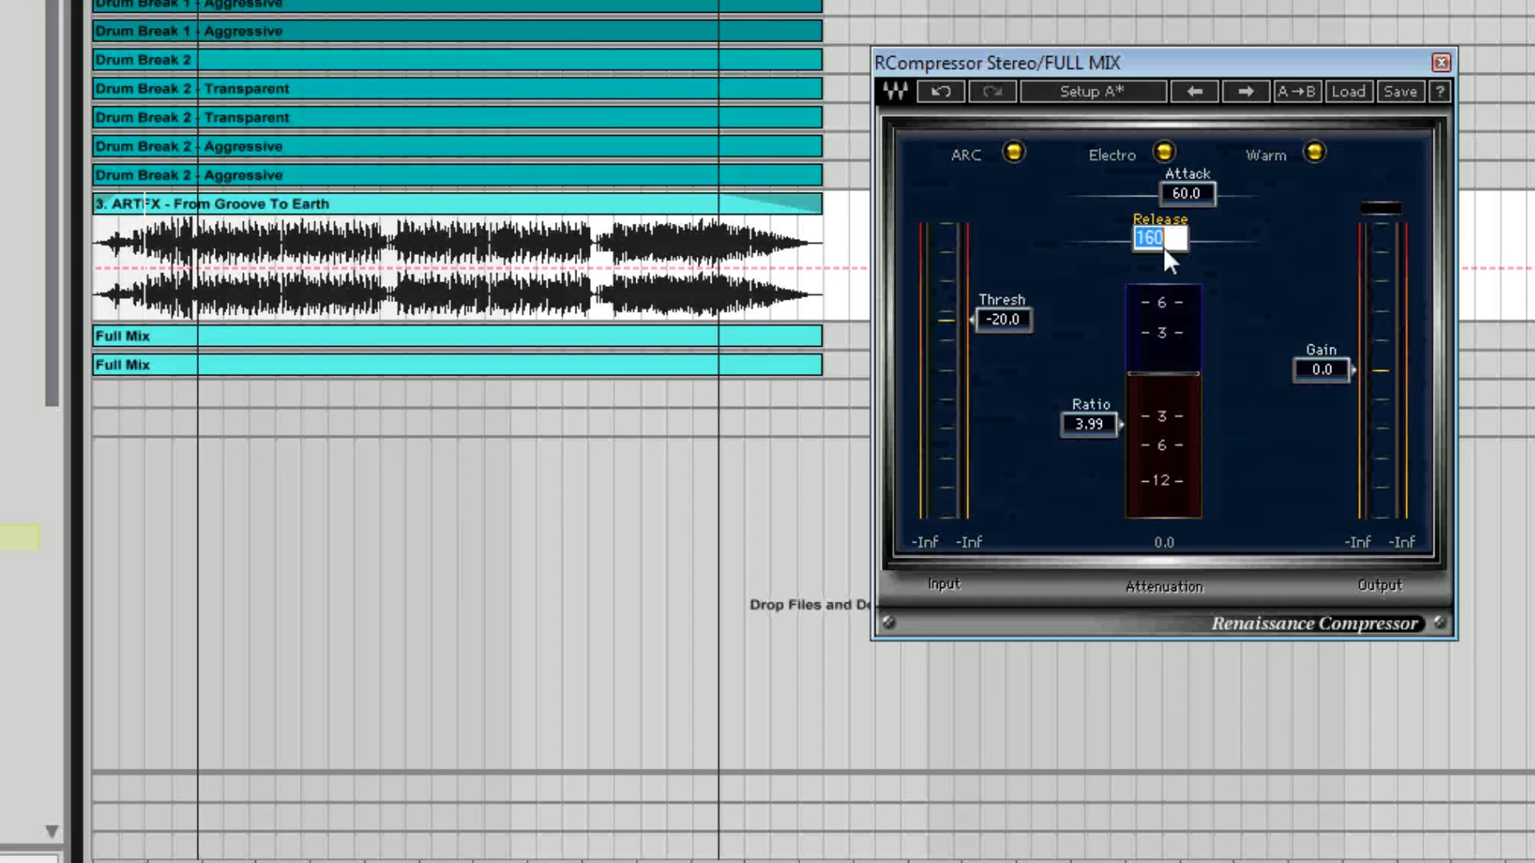
{"action": "key", "text": "Return"}
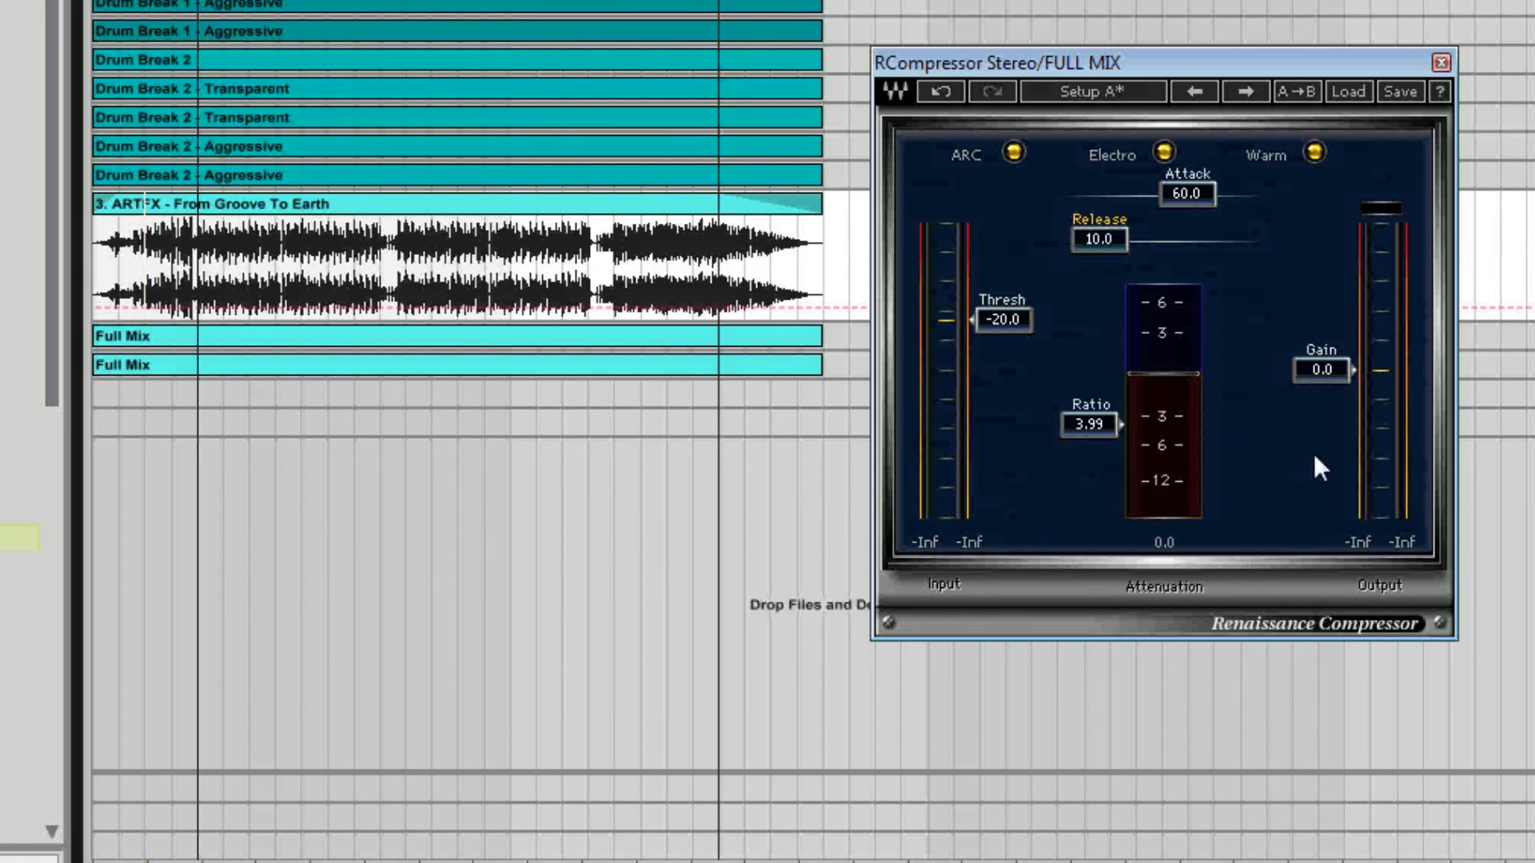
{"action": "key", "text": "space"}
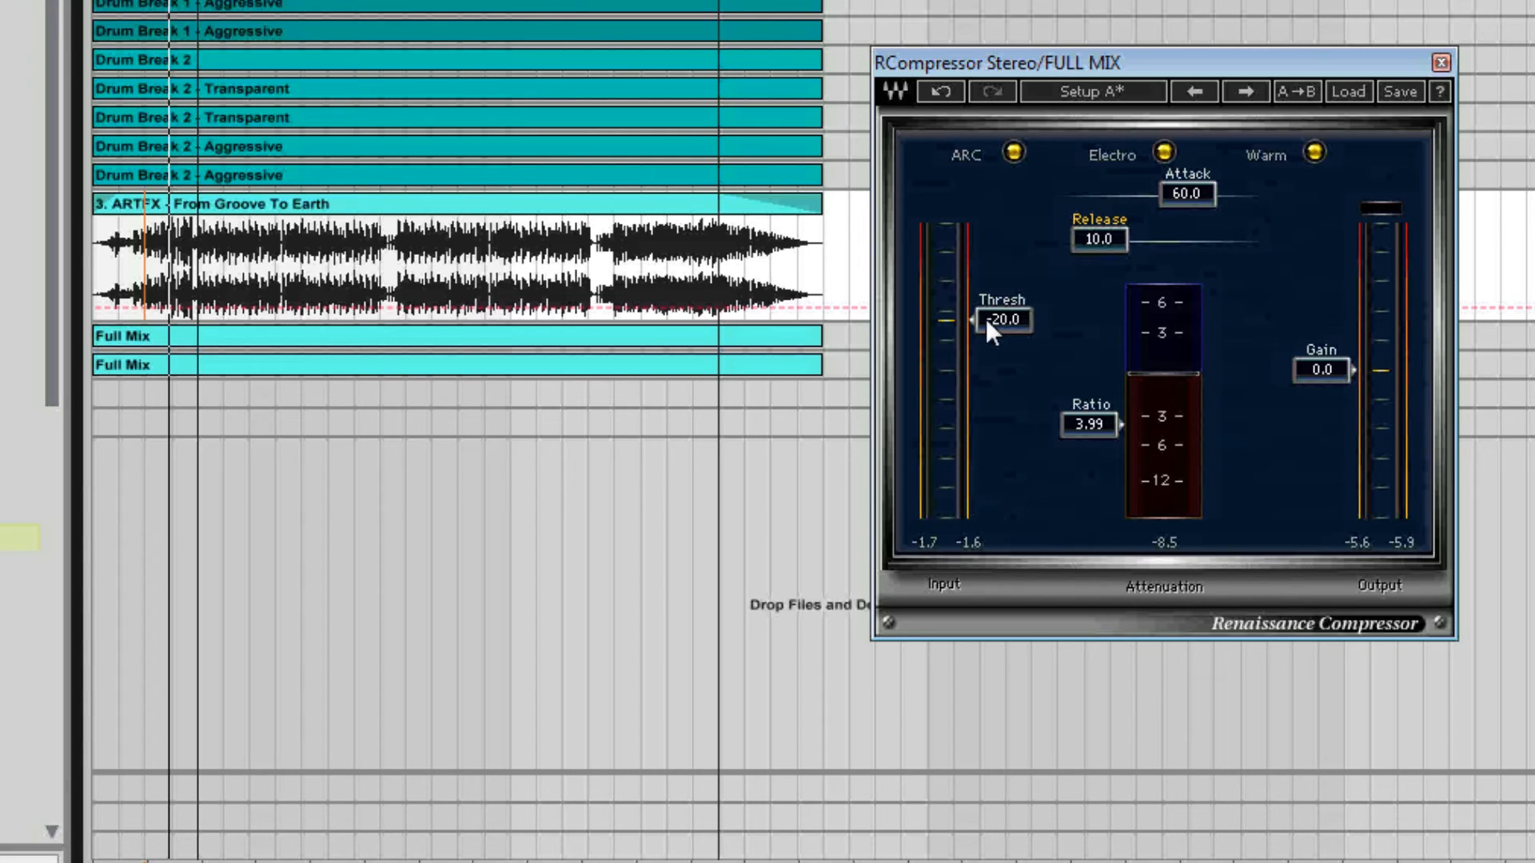
- Set the FULL MIX RCompressor's threshold to -11.8 while playing the mix
{"action": "left_click_drag", "start_coordinate": [989, 318], "coordinate": [988, 296]}
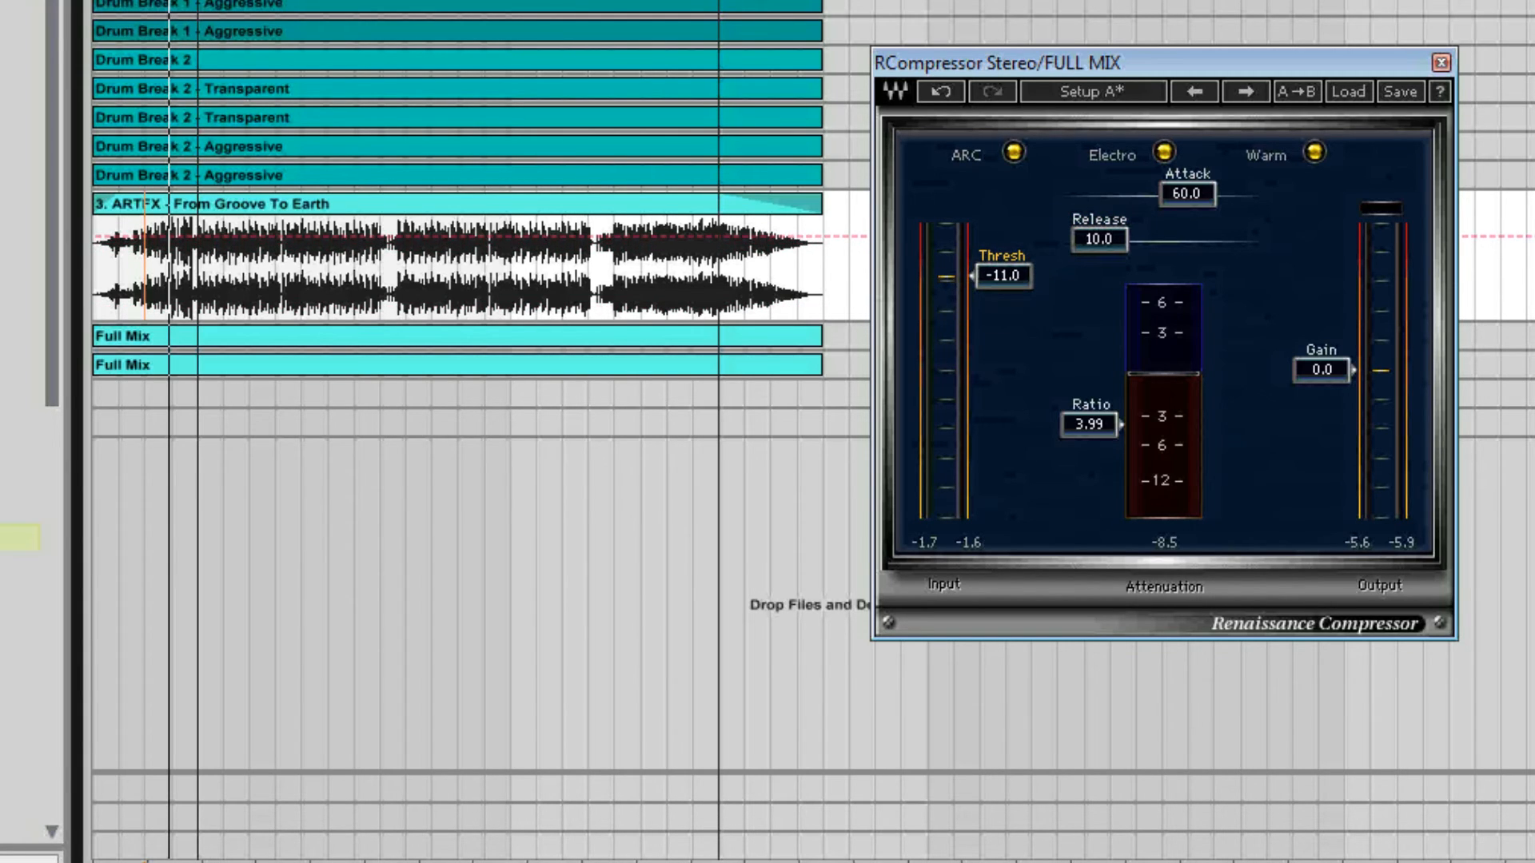
{"action": "key", "text": "space"}
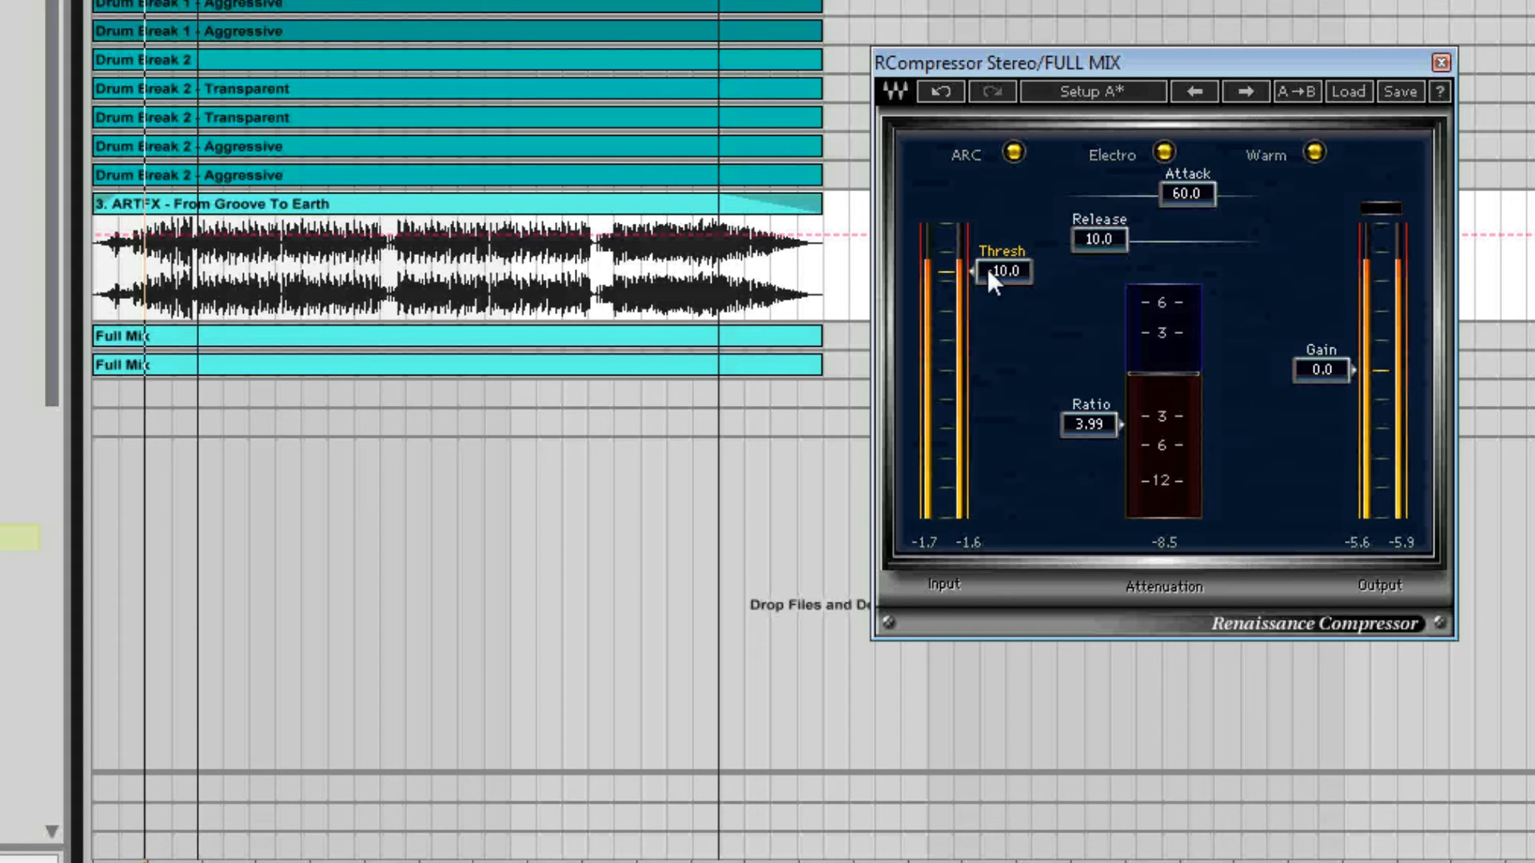
{"action": "left_click_drag", "start_coordinate": [986, 272], "coordinate": [986, 282]}
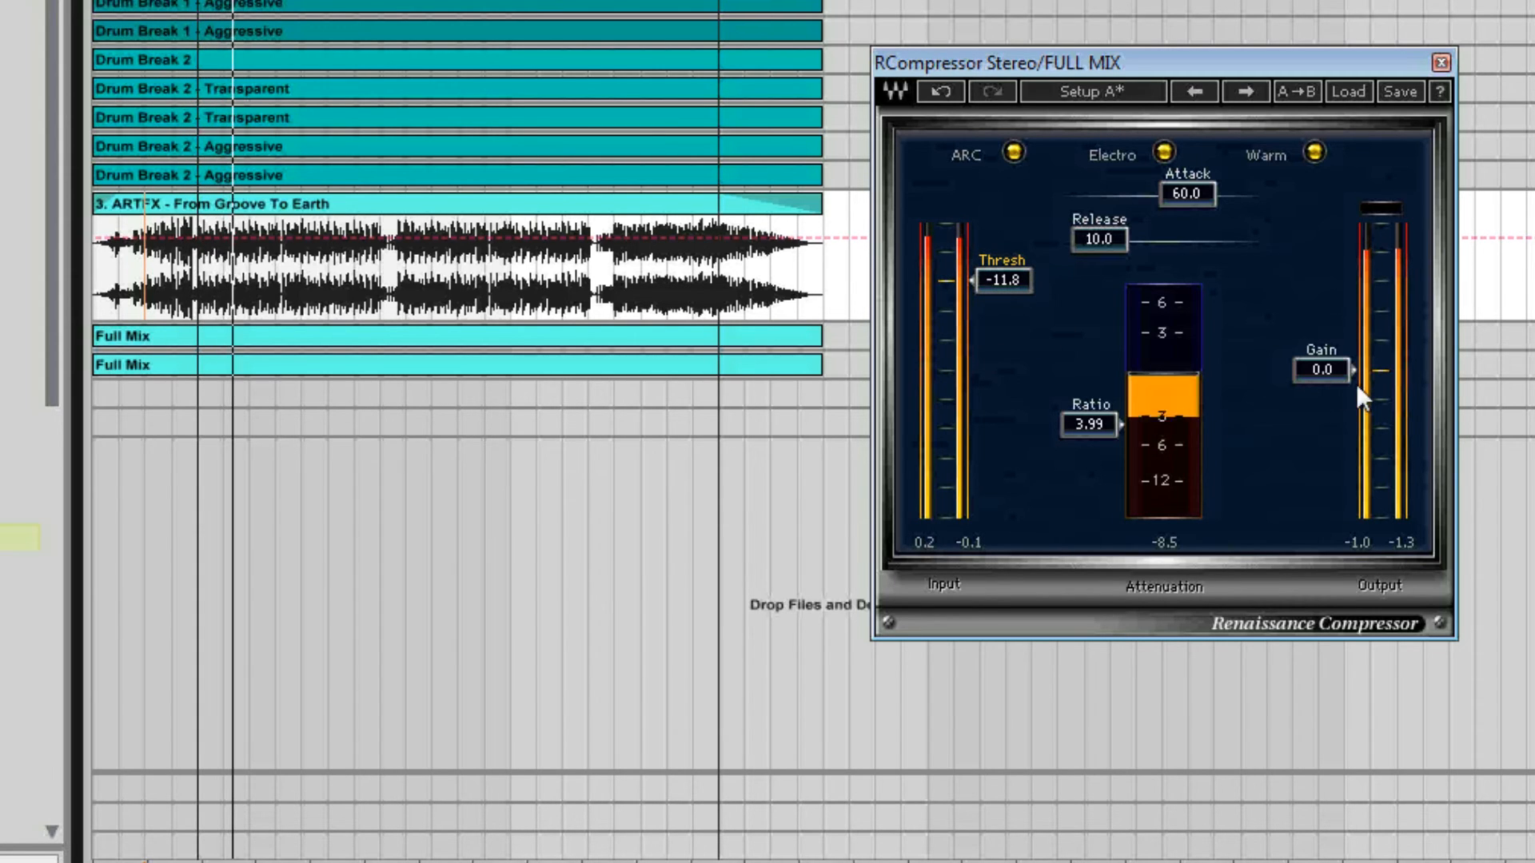
- Raise the FULL MIX RCompressor's output gain in stages to 5.0 during playback
{"action": "left_click_drag", "start_coordinate": [1301, 371], "coordinate": [1318, 362]}
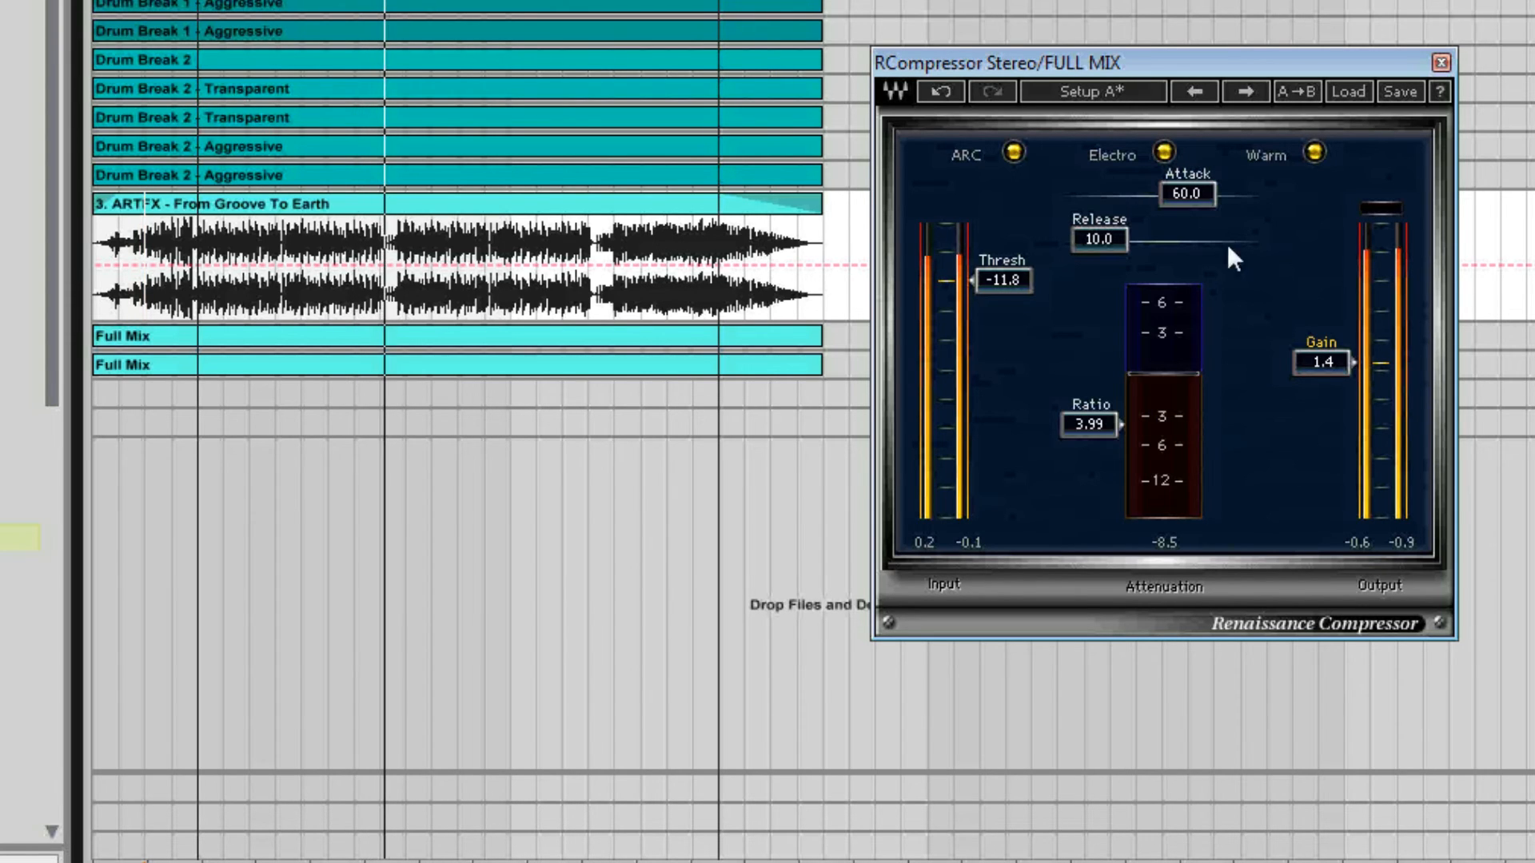
{"action": "left_click", "coordinate": [1313, 360]}
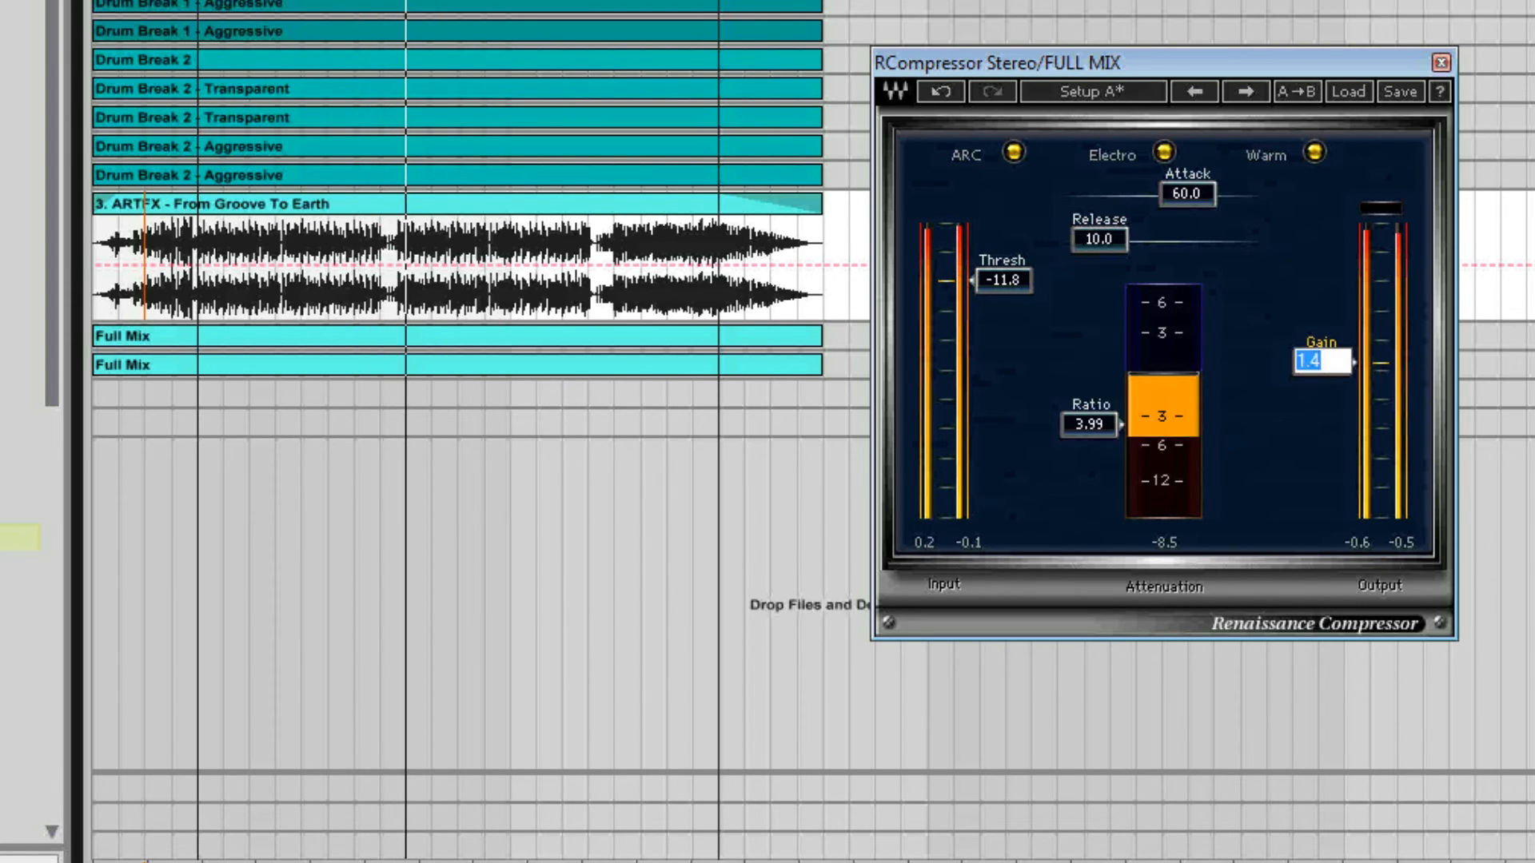
{"action": "left_click", "coordinate": [1265, 379]}
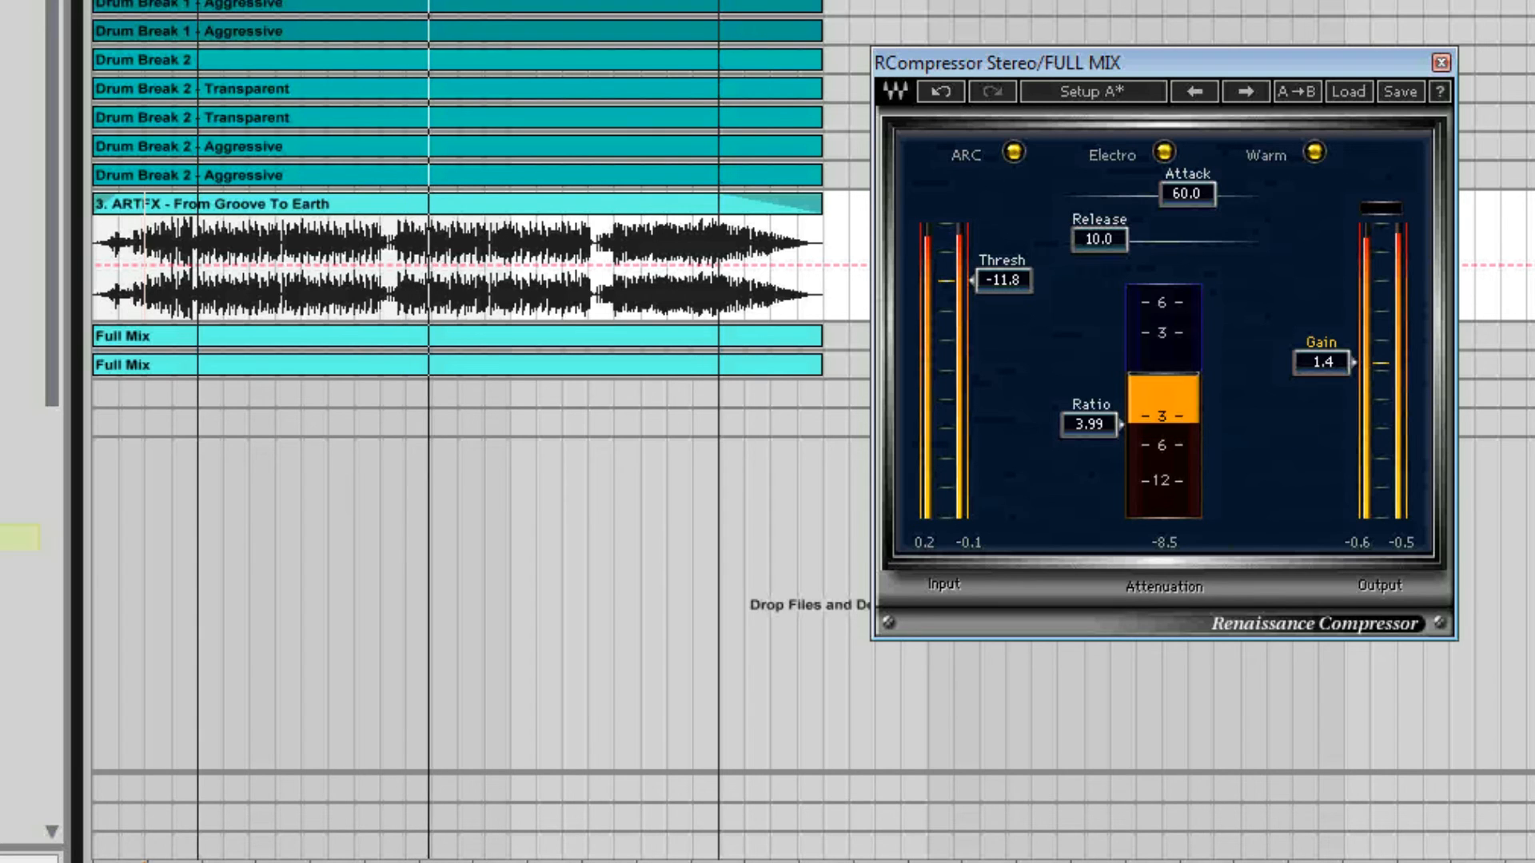
{"action": "left_click_drag", "start_coordinate": [1321, 362], "coordinate": [1320, 353]}
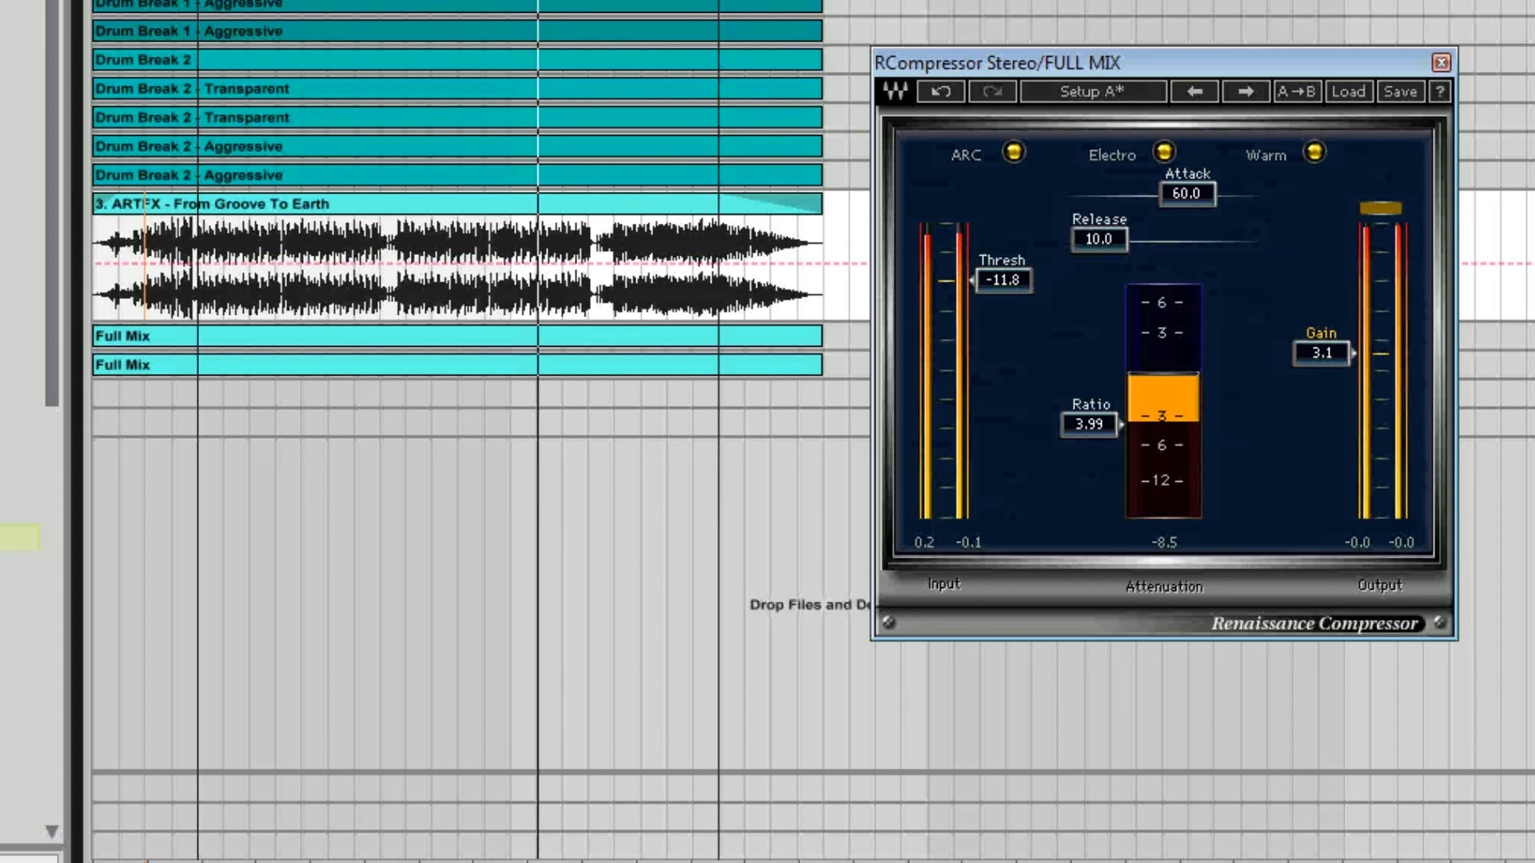
{"action": "left_click_drag", "start_coordinate": [1321, 352], "coordinate": [1321, 344]}
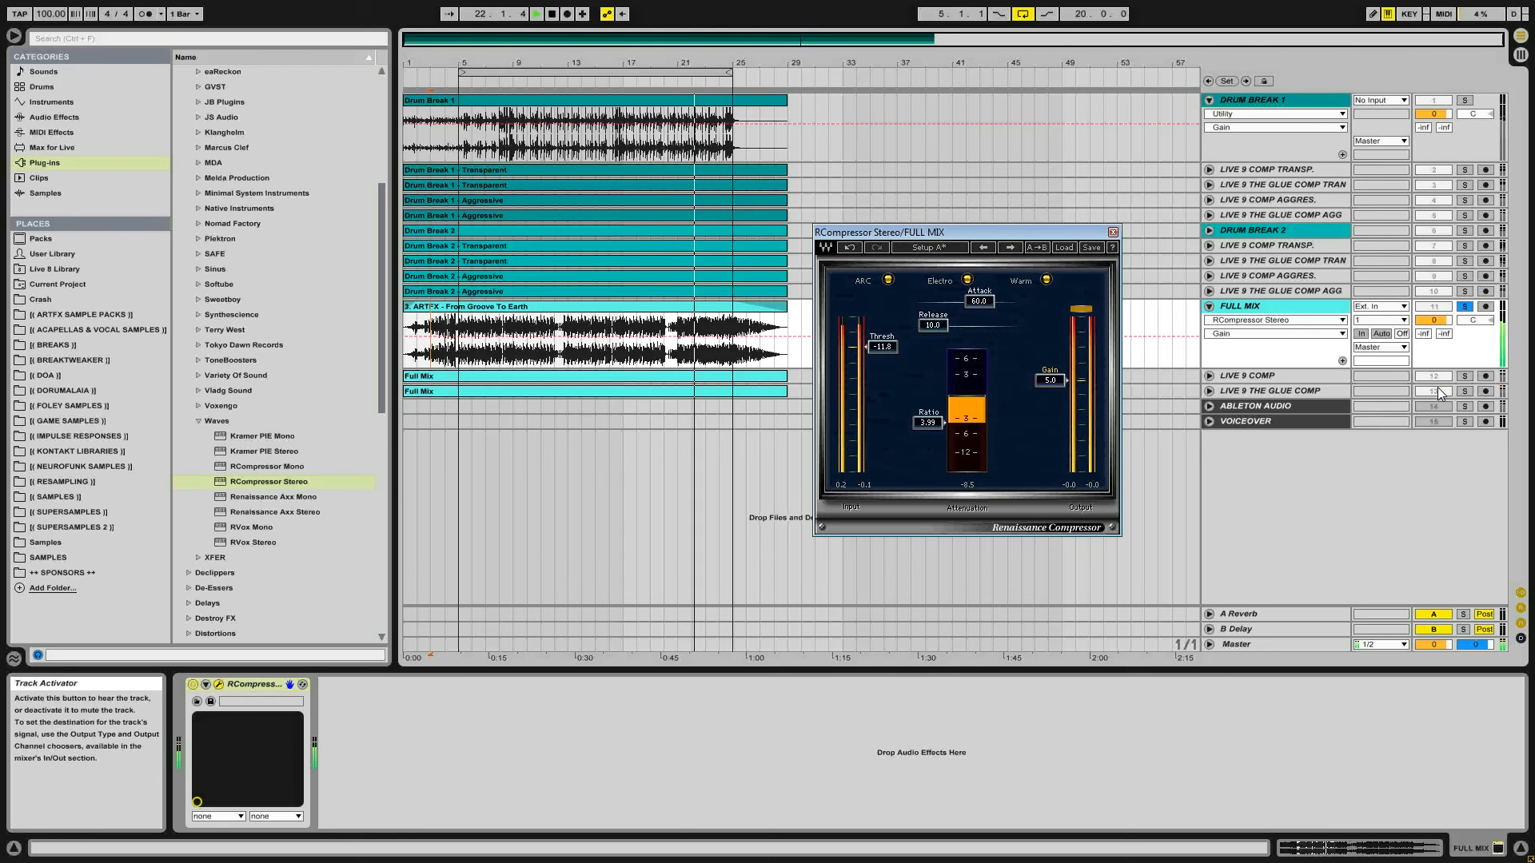
- Fine-tune the FULL MIX RCompressor's gain up and down by ear, ending at 5.0
{"action": "key", "text": "Down"}
{"action": "key", "text": "Down"}
{"action": "key", "text": "Down"}
{"action": "key", "text": "Down"}
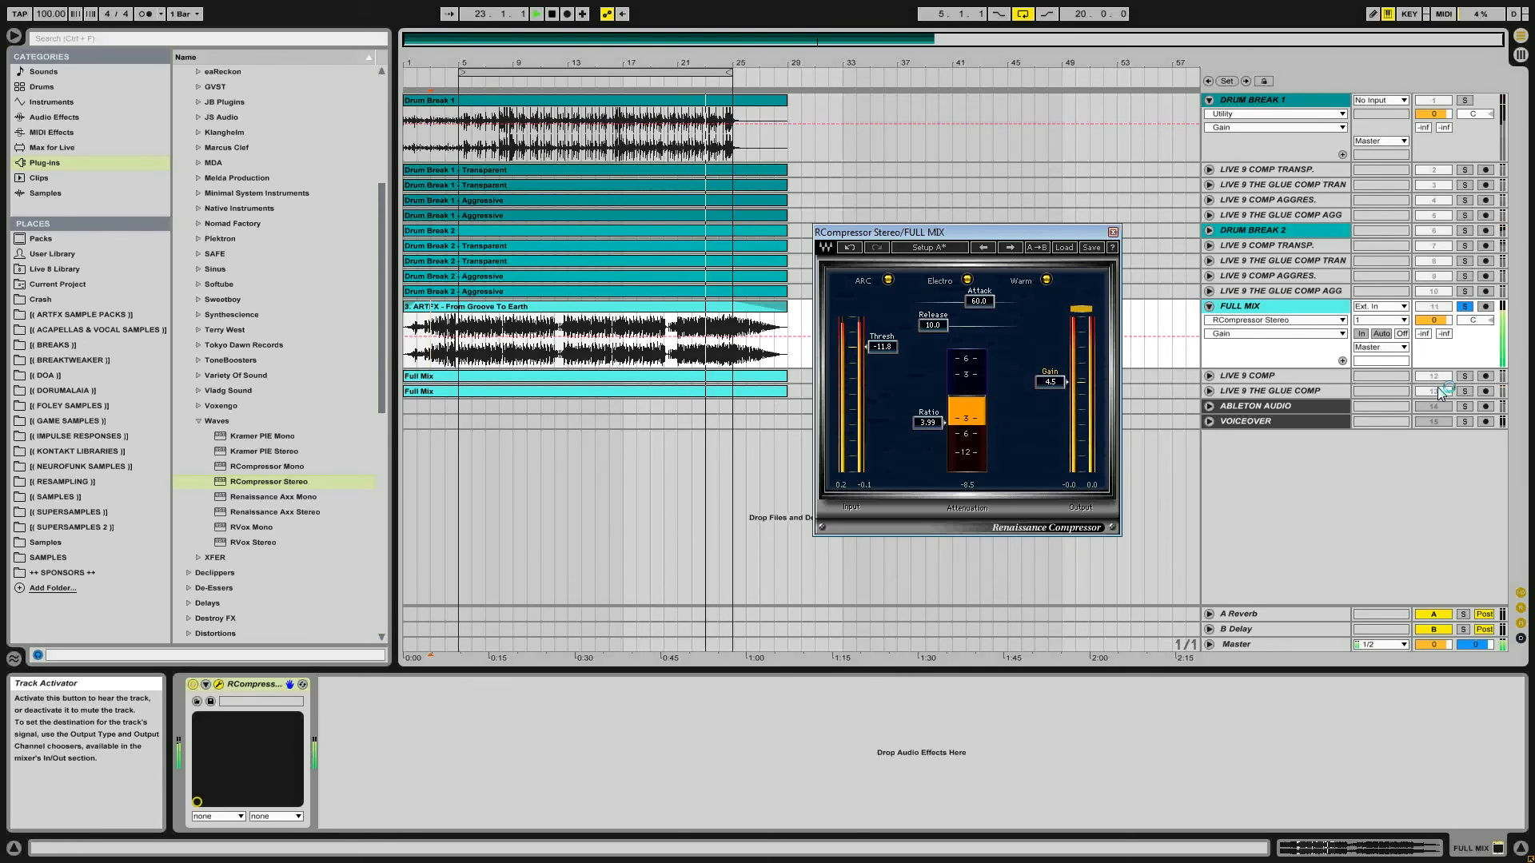
{"action": "key", "text": "Up"}
{"action": "key", "text": "Up"}
{"action": "key", "text": "Up"}
{"action": "key", "text": "Up"}
{"action": "key", "text": "Up"}
{"action": "key", "text": "Up"}
{"action": "key", "text": "Up"}
{"action": "key", "text": "Up"}
{"action": "key", "text": "Up"}
{"action": "key", "text": "Up"}
{"action": "key", "text": "Up"}
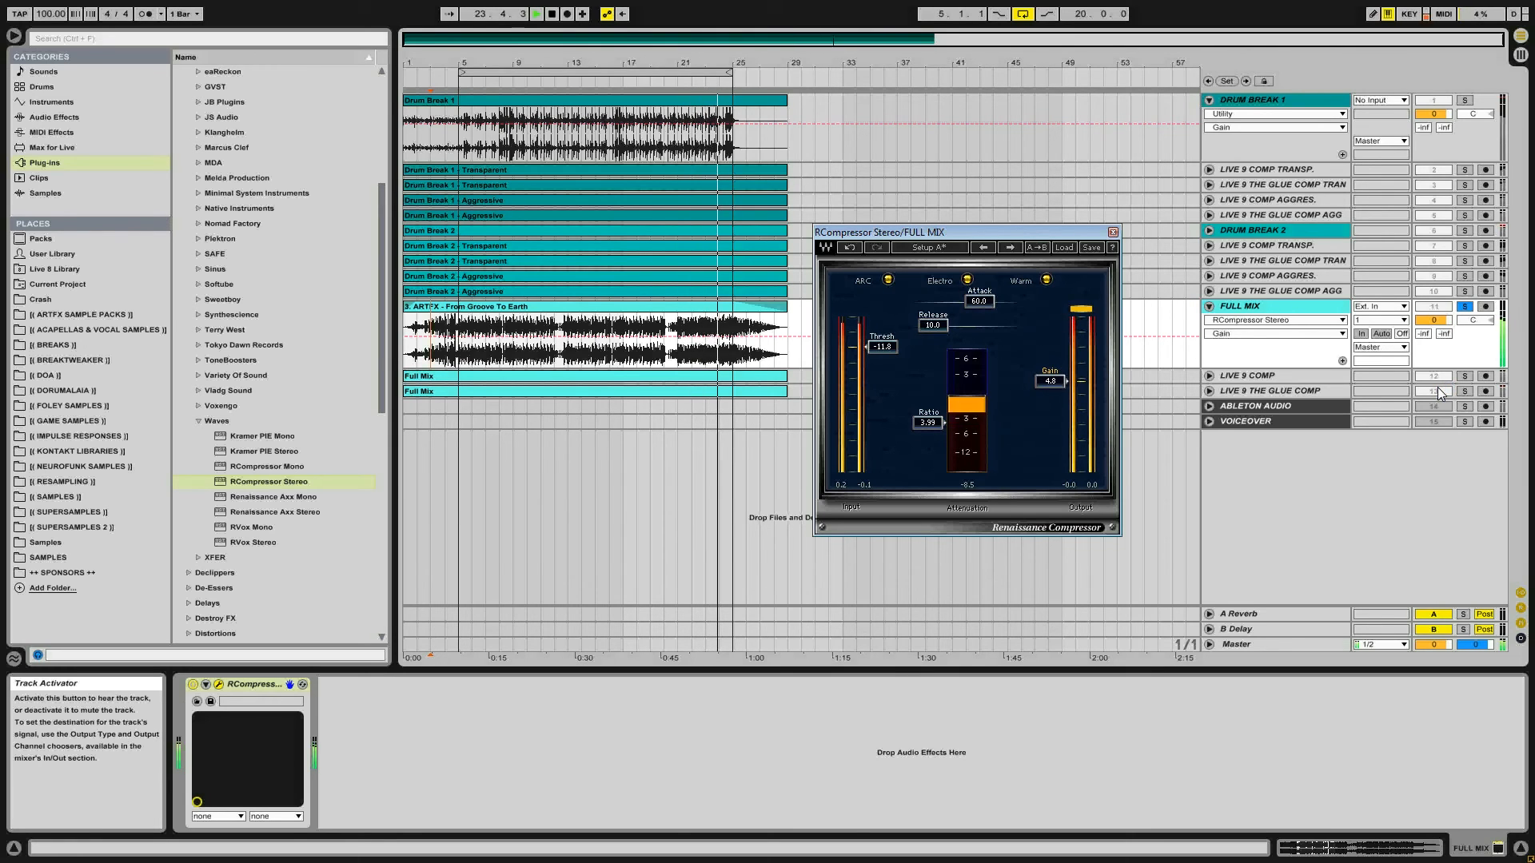
{"action": "key", "text": "Up"}
{"action": "key", "text": "Up"}
{"action": "key", "text": "Up"}
{"action": "key", "text": "Up"}
{"action": "key", "text": "Up"}
{"action": "key", "text": "Up"}
{"action": "key", "text": "Up"}
{"action": "key", "text": "Up"}
{"action": "key", "text": "Up"}
{"action": "key", "text": "Up"}
{"action": "key", "text": "Up"}
{"action": "key", "text": "Up"}
{"action": "key", "text": "Up"}
{"action": "key", "text": "Up"}
{"action": "key", "text": "Up"}
{"action": "key", "text": "Up"}
{"action": "key", "text": "Up"}
{"action": "key", "text": "Up"}
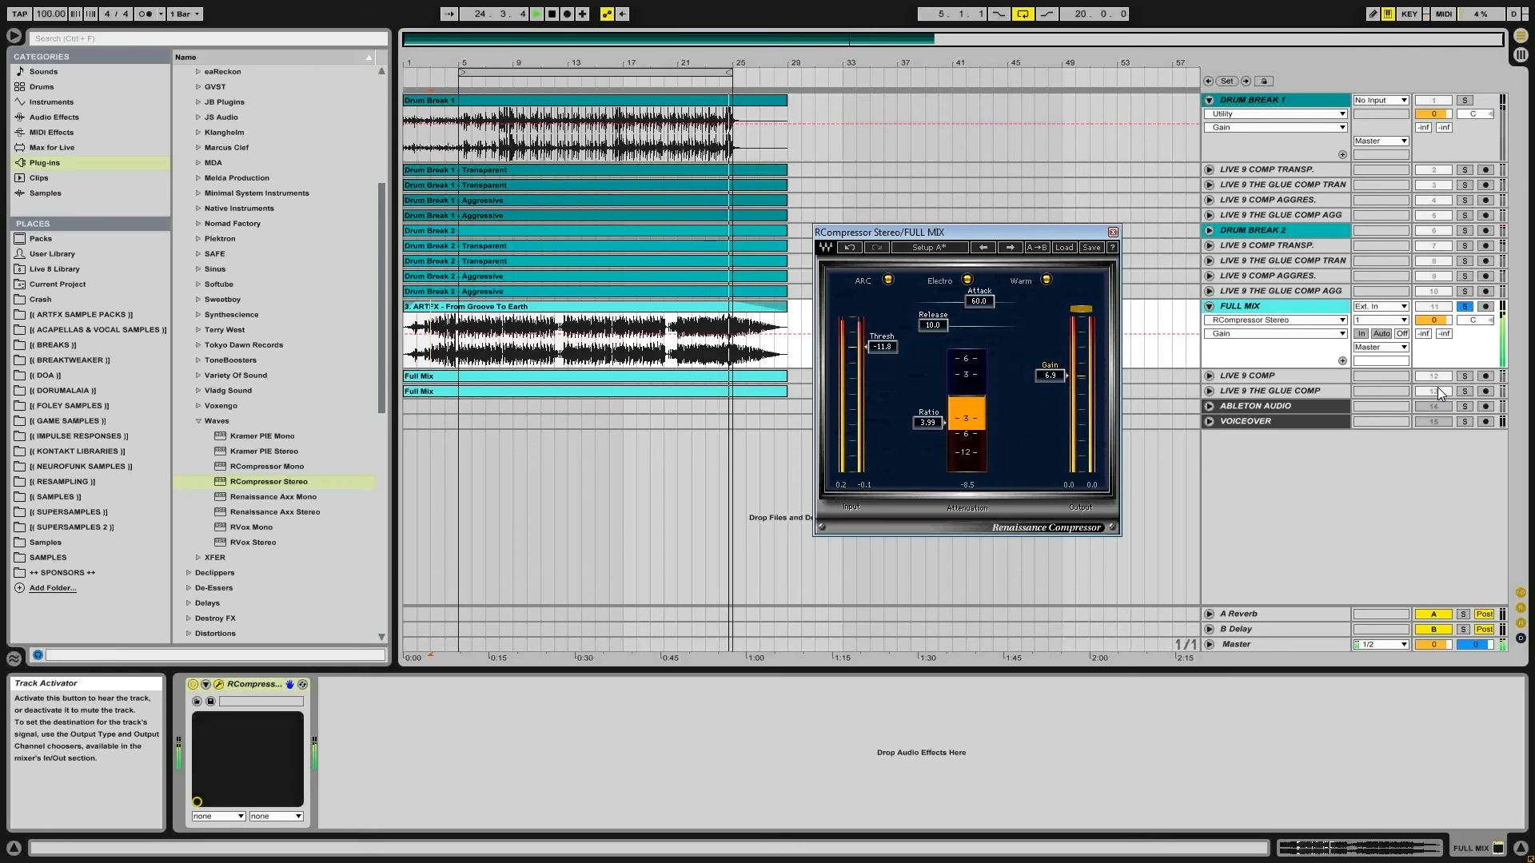
{"action": "key", "text": "Down"}
{"action": "key", "text": "Down"}
{"action": "key", "text": "Down"}
{"action": "key", "text": "Down"}
{"action": "key", "text": "Down"}
{"action": "key", "text": "Down"}
{"action": "key", "text": "Down"}
{"action": "key", "text": "Down"}
{"action": "key", "text": "Down"}
{"action": "key", "text": "Down"}
{"action": "key", "text": "Down"}
{"action": "key", "text": "Down"}
{"action": "key", "text": "Down"}
{"action": "key", "text": "Down"}
{"action": "key", "text": "Down"}
{"action": "key", "text": "Down"}
{"action": "key", "text": "Down"}
{"action": "key", "text": "Down"}
{"action": "key", "text": "Down"}
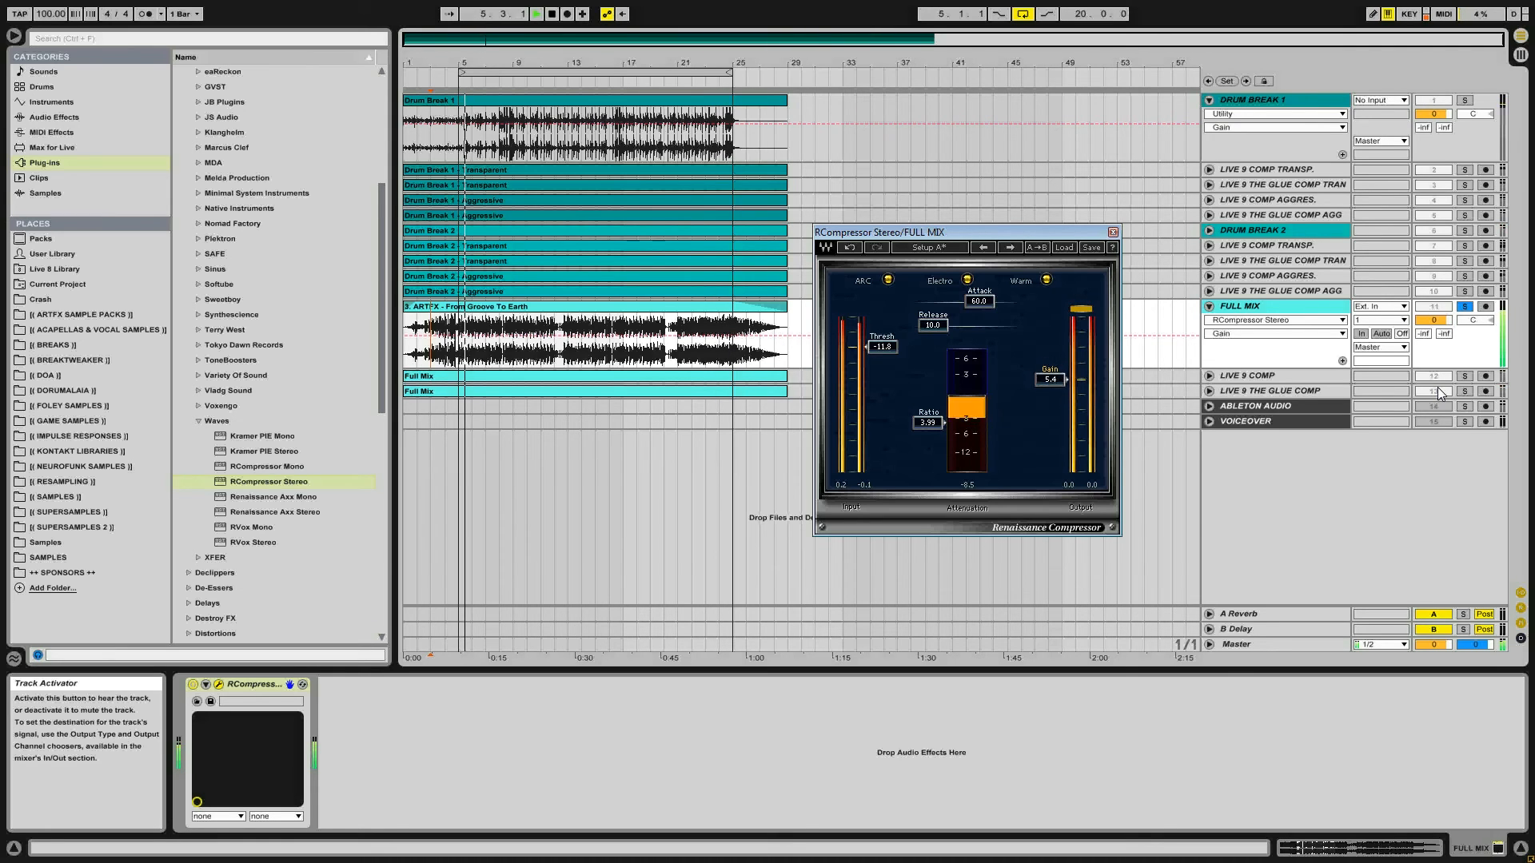
{"action": "key", "text": "Up"}
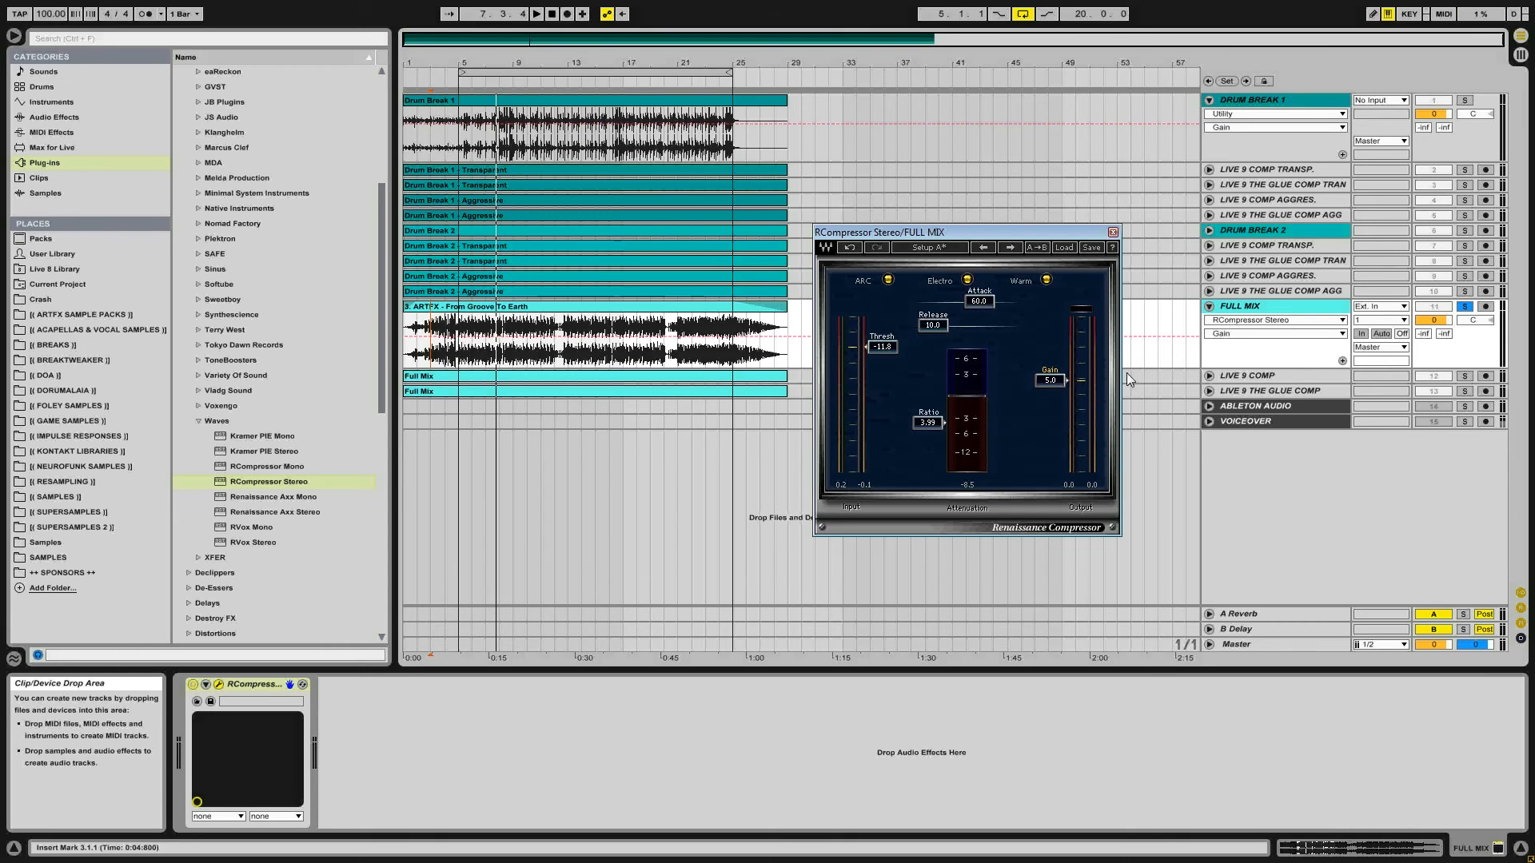
- Restart playback, push the FULL MIX RCompressor's gain to 15.0 and bring it back down to 6.7
{"action": "key", "text": "space"}
{"action": "left_click_drag", "start_coordinate": [1058, 381], "coordinate": [1058, 355]}
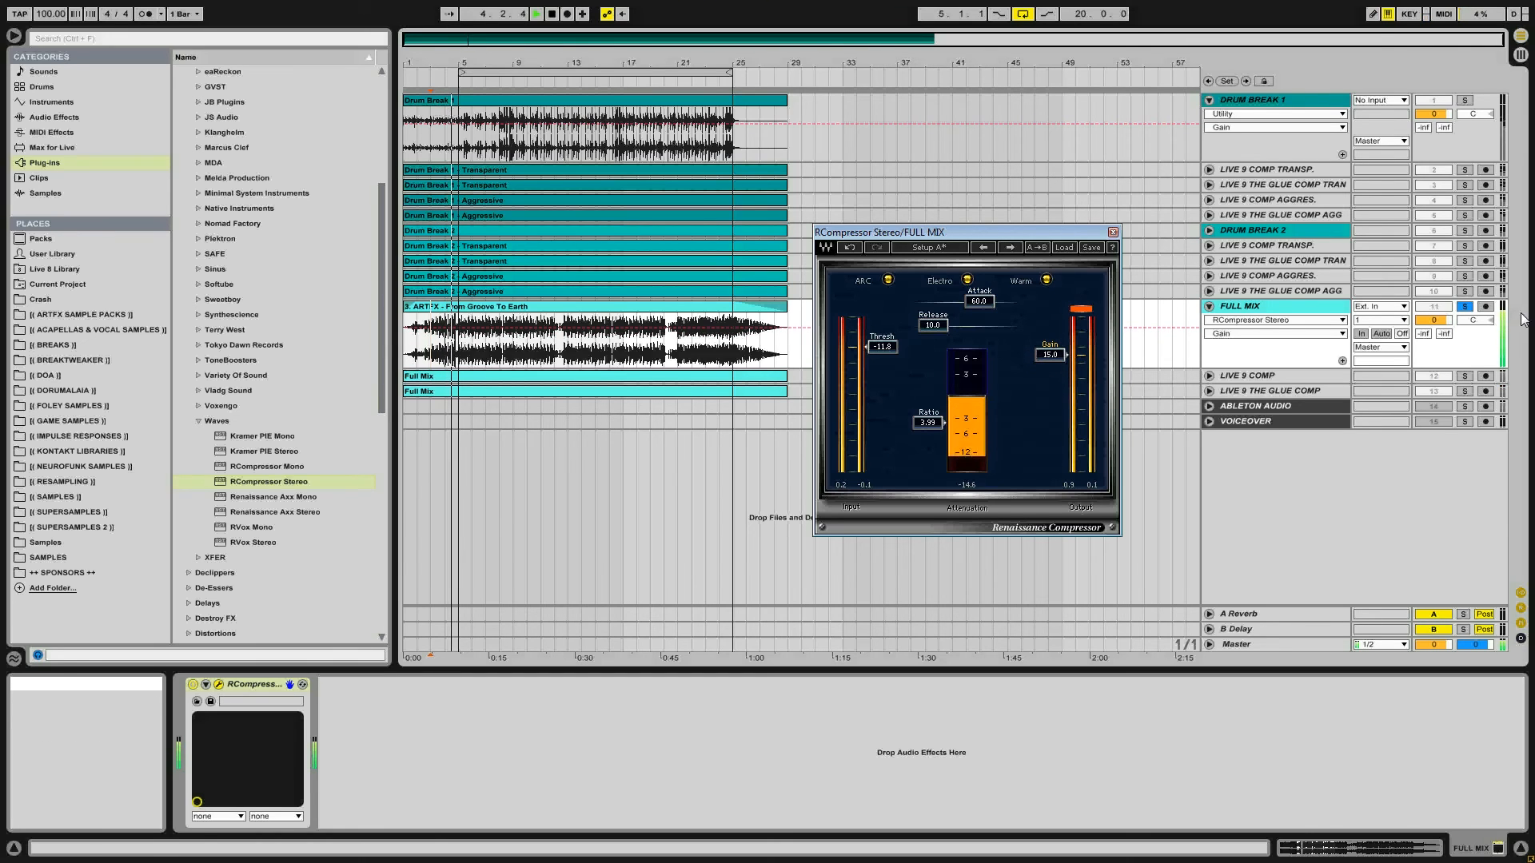
{"action": "left_click_drag", "start_coordinate": [1057, 355], "coordinate": [1057, 376]}
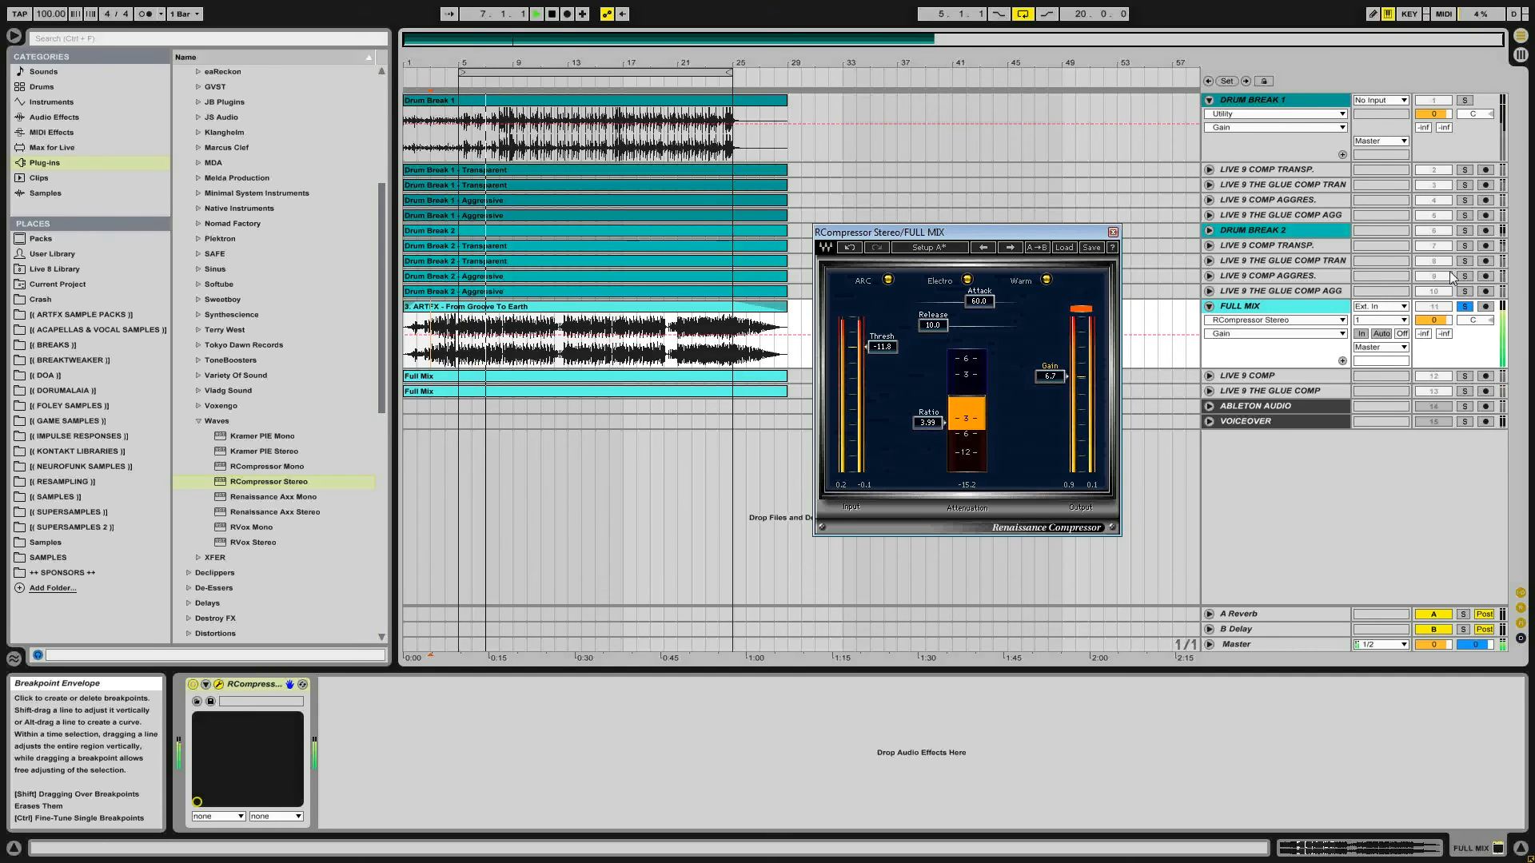
- Compare FULL MIX with LIVE 9 COMP and LIVE 9 THE GLUE COMP using solo, lowering the RCompressor's gain to 5.5
{"action": "left_click", "coordinate": [1466, 376]}
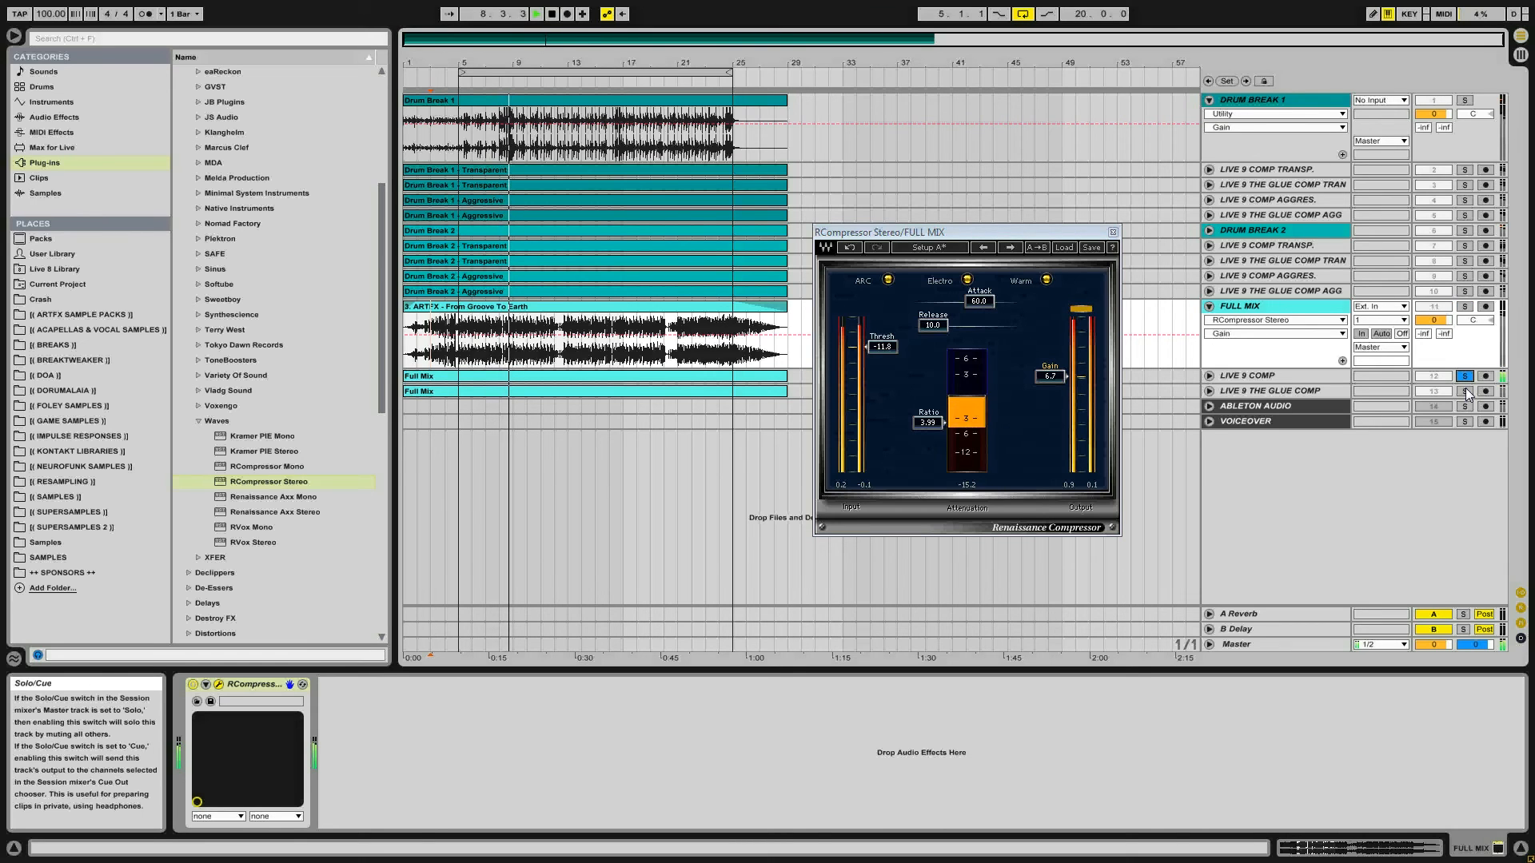
{"action": "left_click", "coordinate": [1466, 391]}
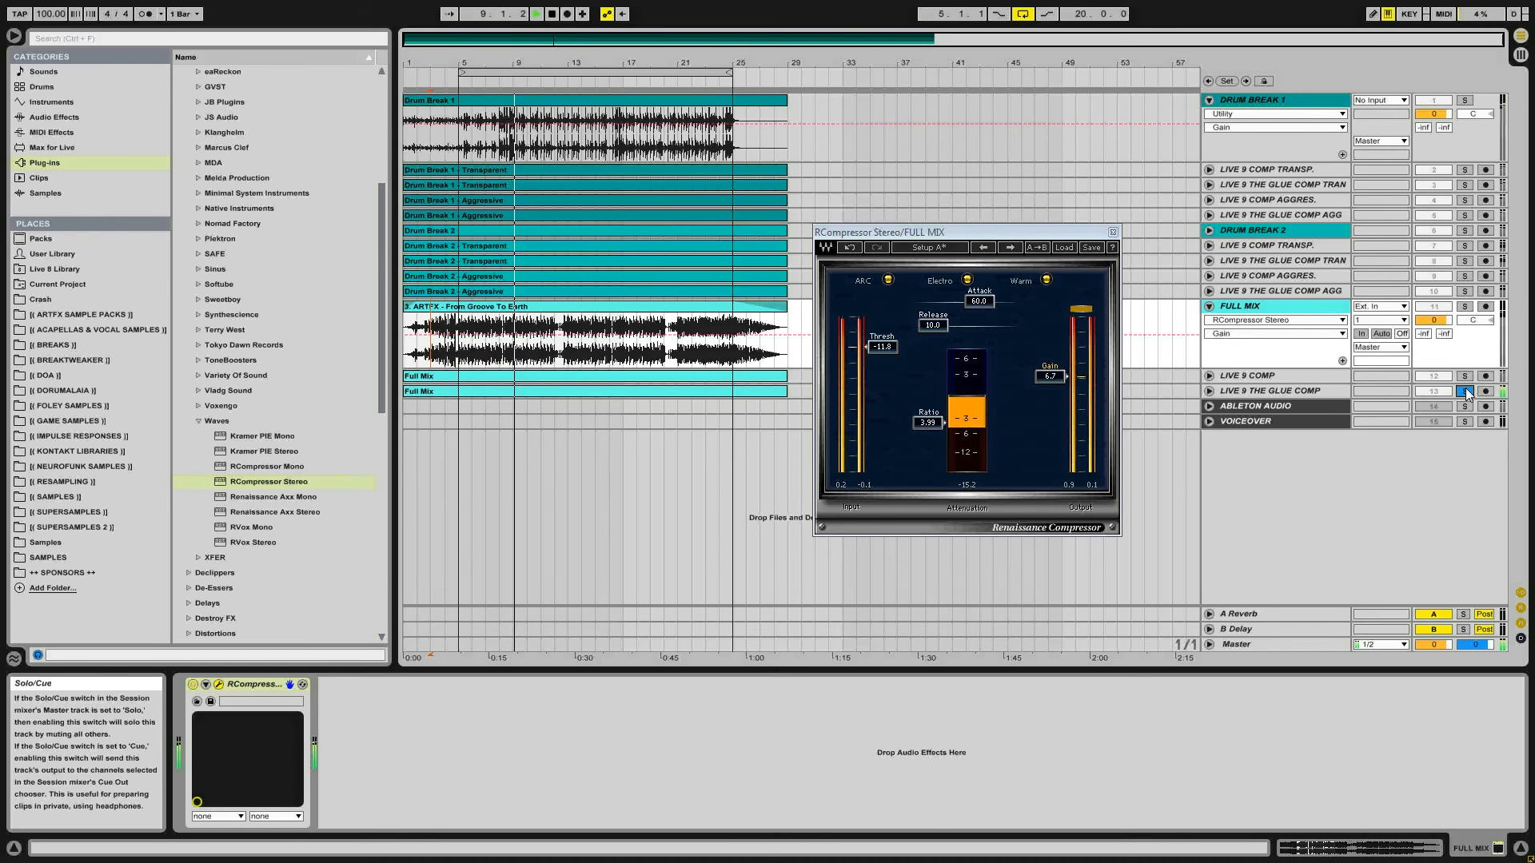
{"action": "left_click", "coordinate": [1466, 307]}
{"action": "left_click_drag", "start_coordinate": [1052, 377], "coordinate": [1053, 379]}
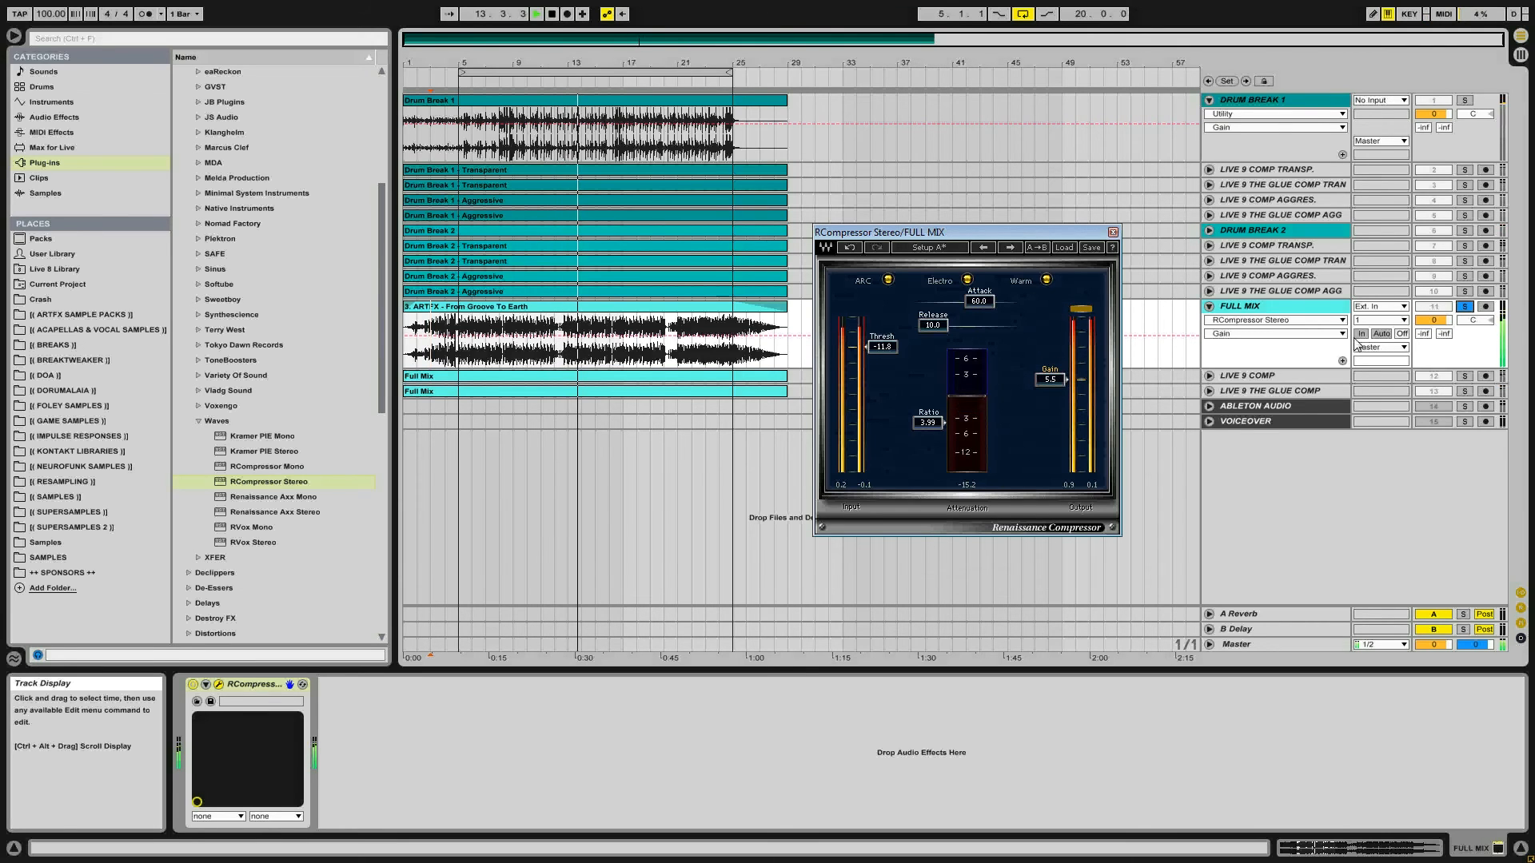
{"action": "left_click", "coordinate": [1464, 392]}
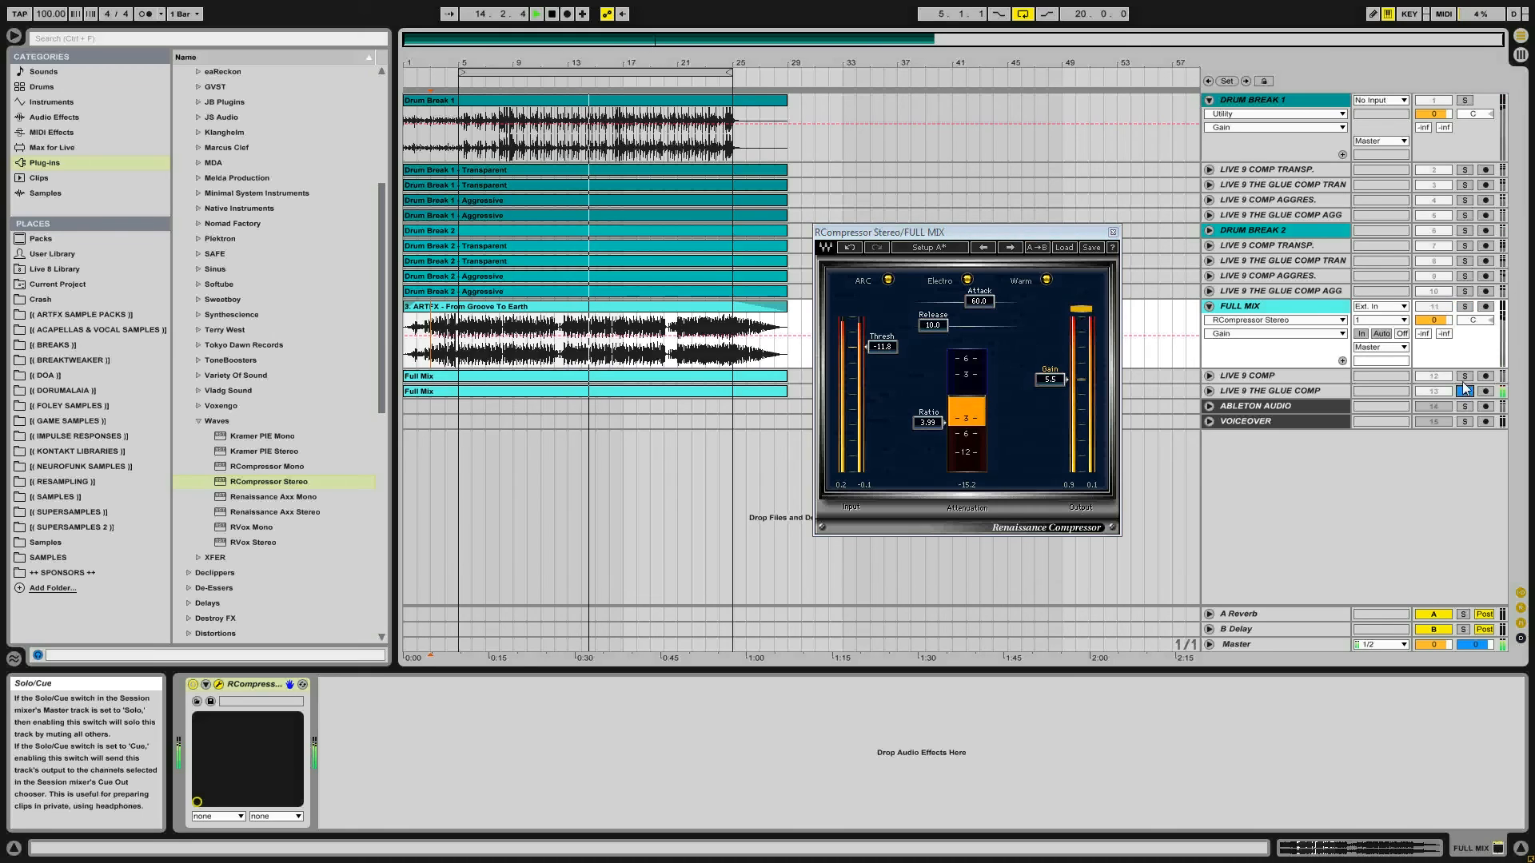
{"action": "left_click", "coordinate": [1465, 307]}
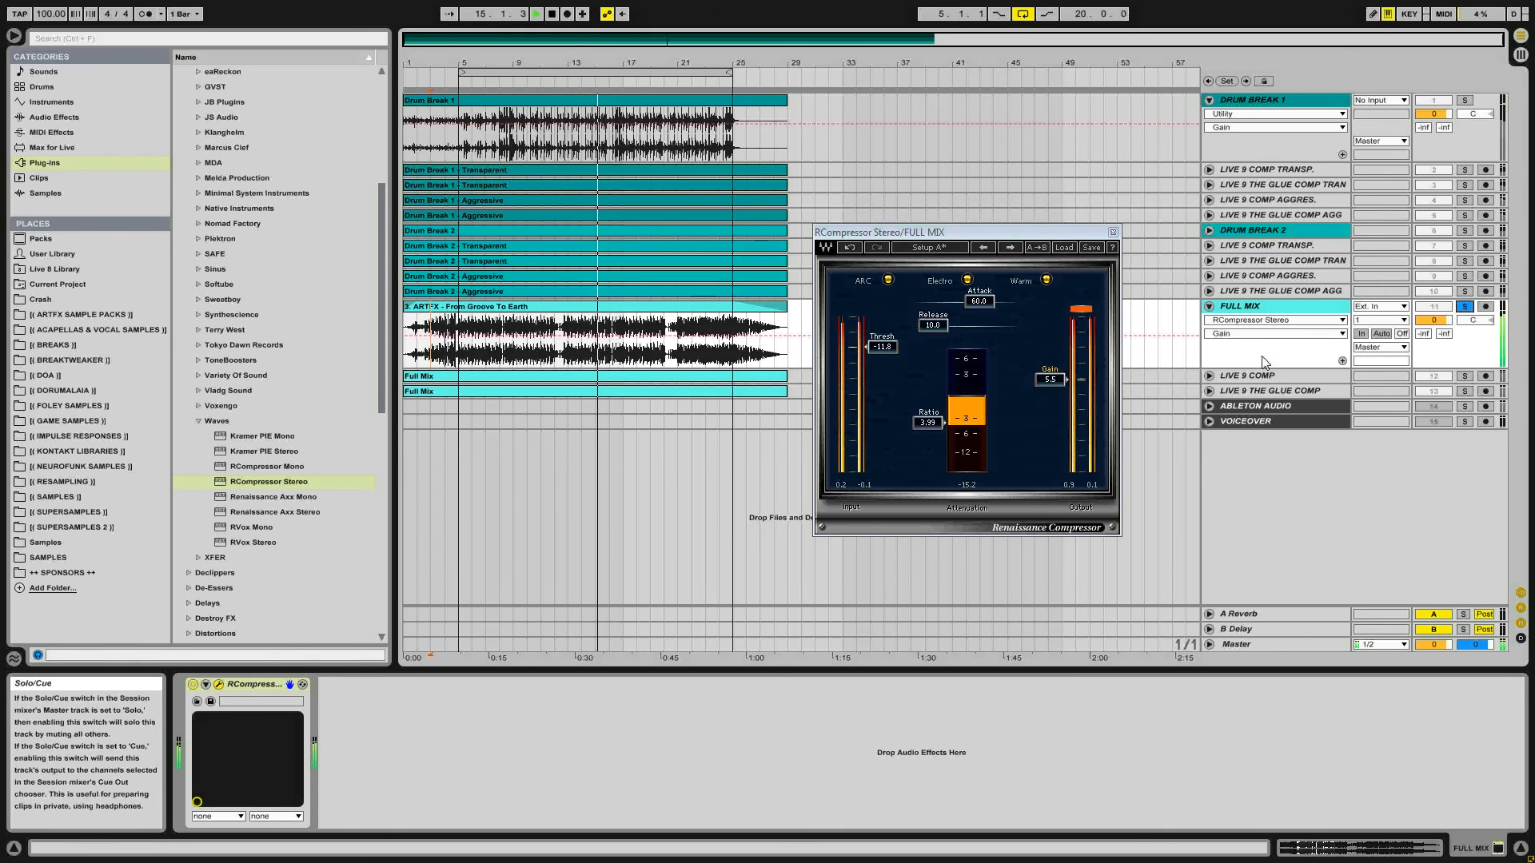
- Try a threshold of -20 with a gain of 12.7 on the FULL MIX RCompressor
{"action": "left_click", "coordinate": [892, 345]}
{"action": "type", "text": "-20"}
{"action": "key", "text": "Return"}
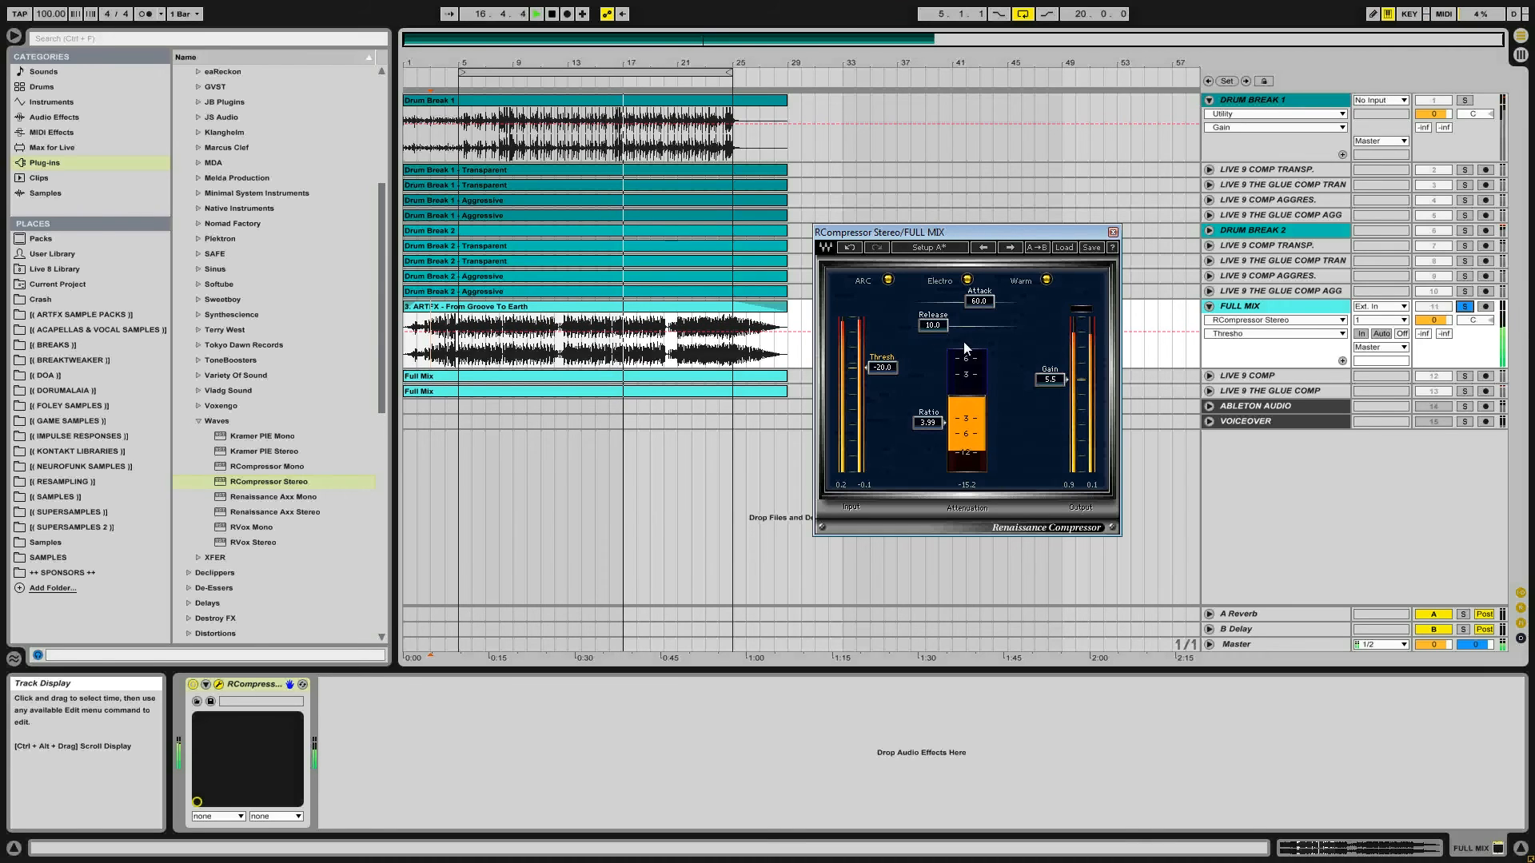
{"action": "left_click_drag", "start_coordinate": [1051, 379], "coordinate": [1052, 358]}
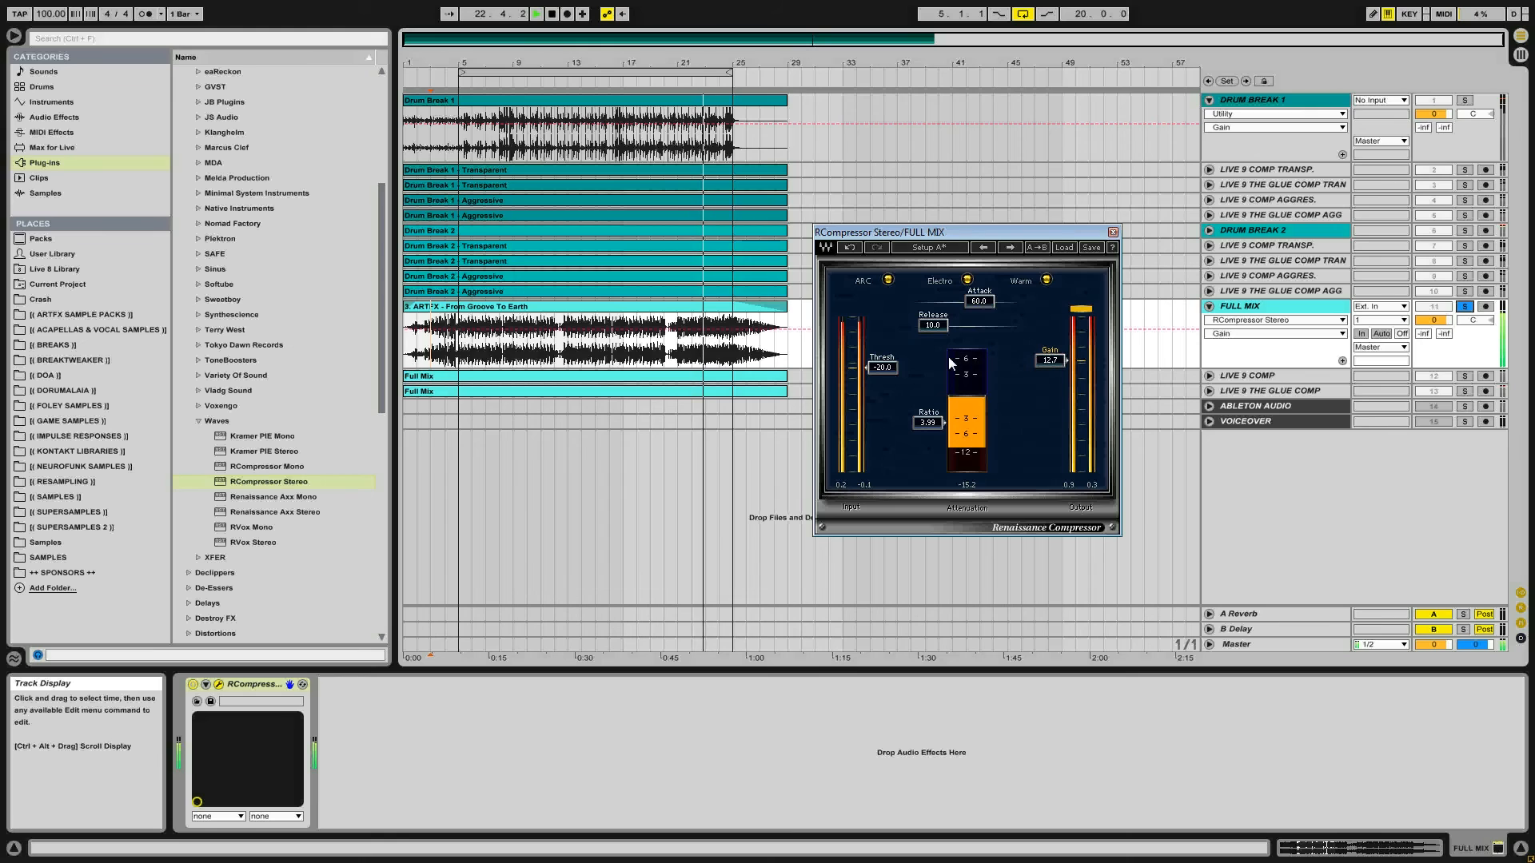
- Set the FULL MIX RCompressor's threshold to -15.0 and its gain to 8.0
{"action": "left_click_drag", "start_coordinate": [883, 367], "coordinate": [883, 352]}
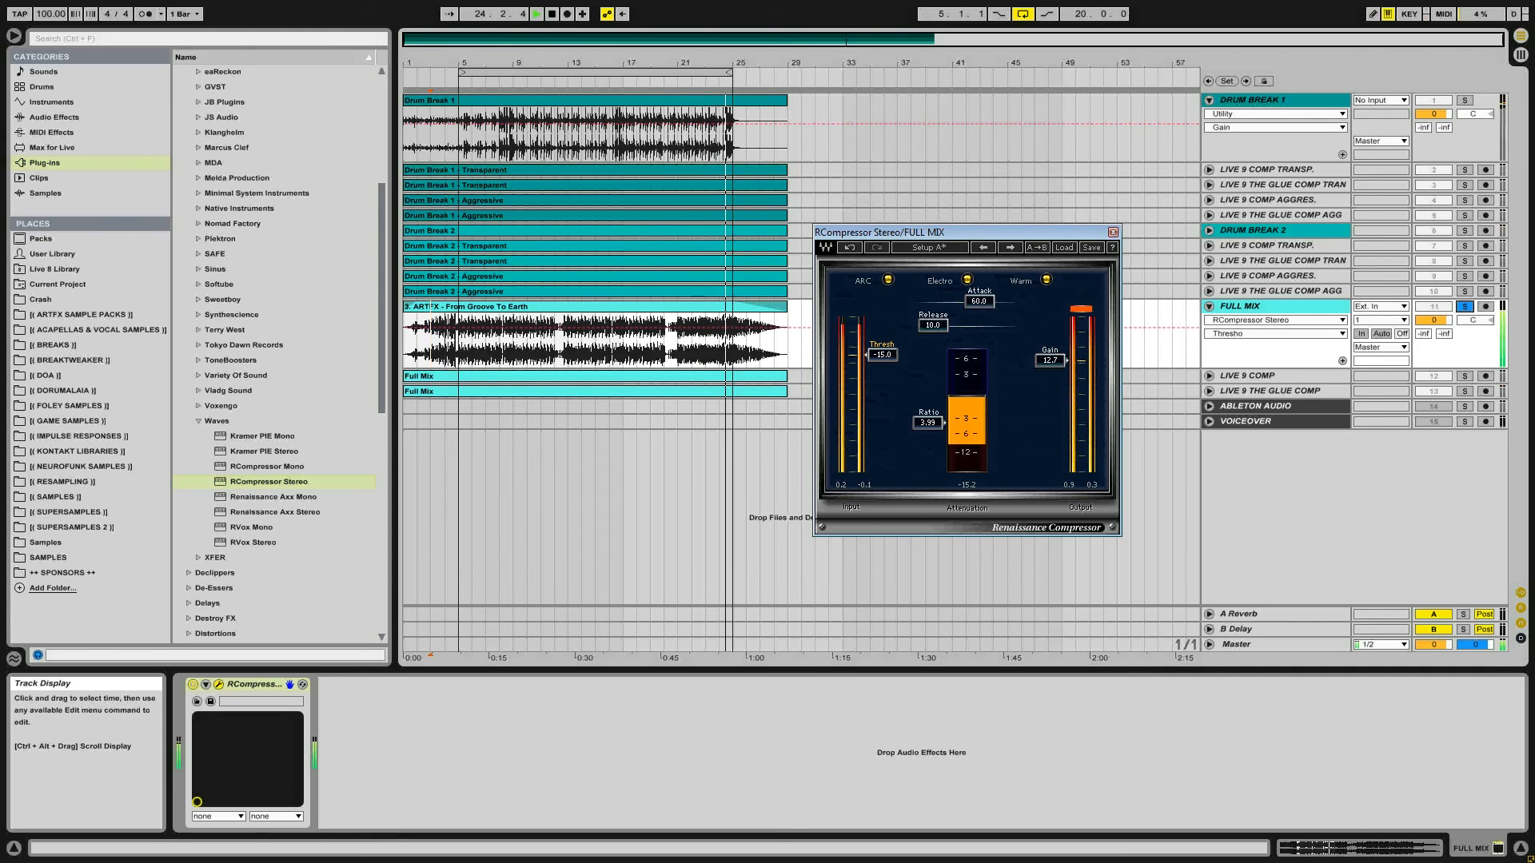
{"action": "left_click_drag", "start_coordinate": [1067, 341], "coordinate": [1066, 362]}
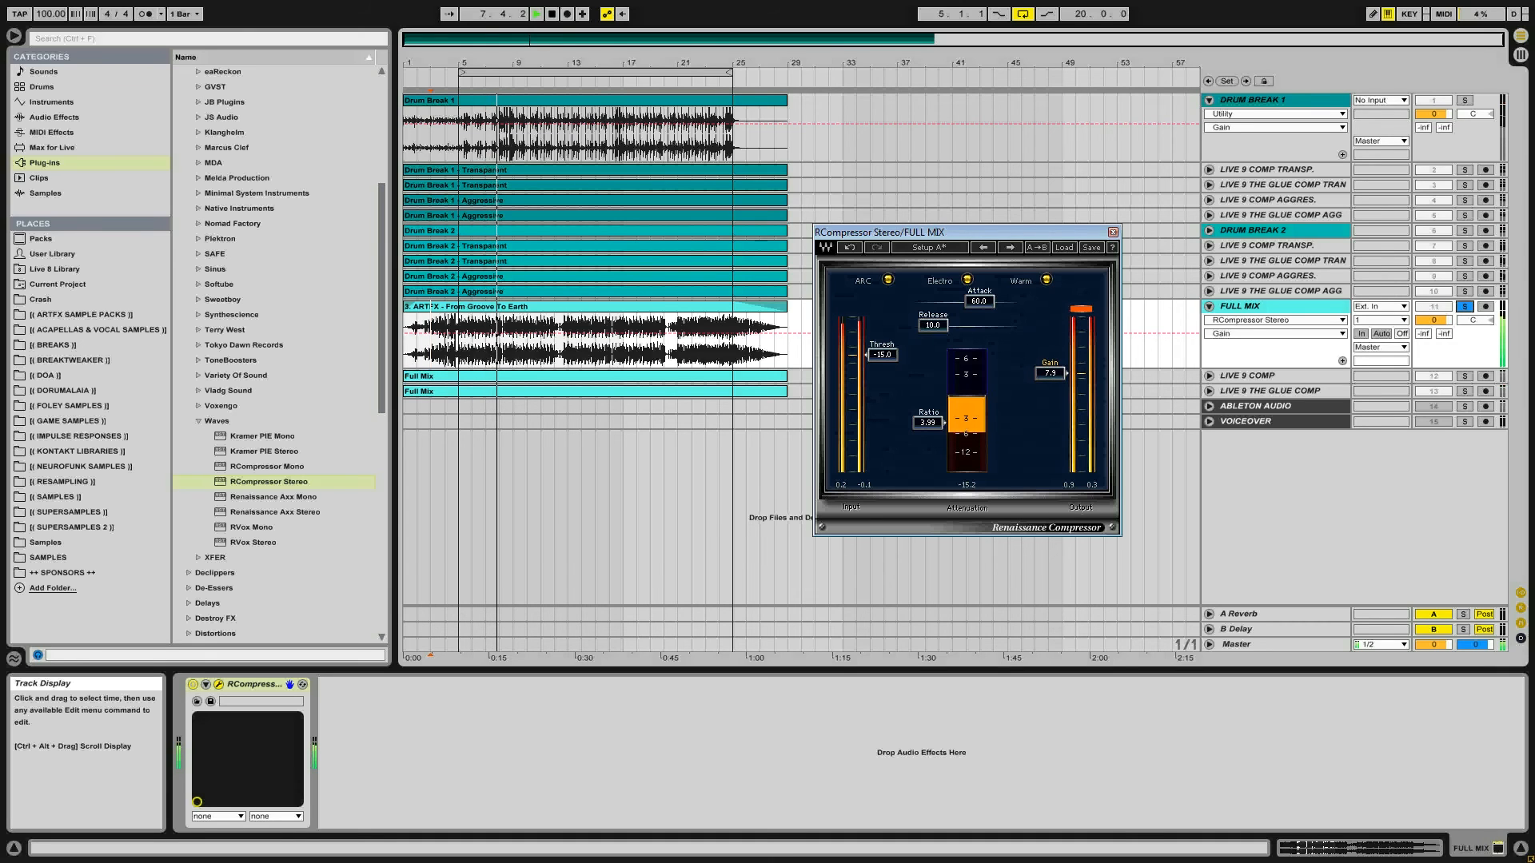
{"action": "left_click_drag", "start_coordinate": [1050, 373], "coordinate": [1050, 373]}
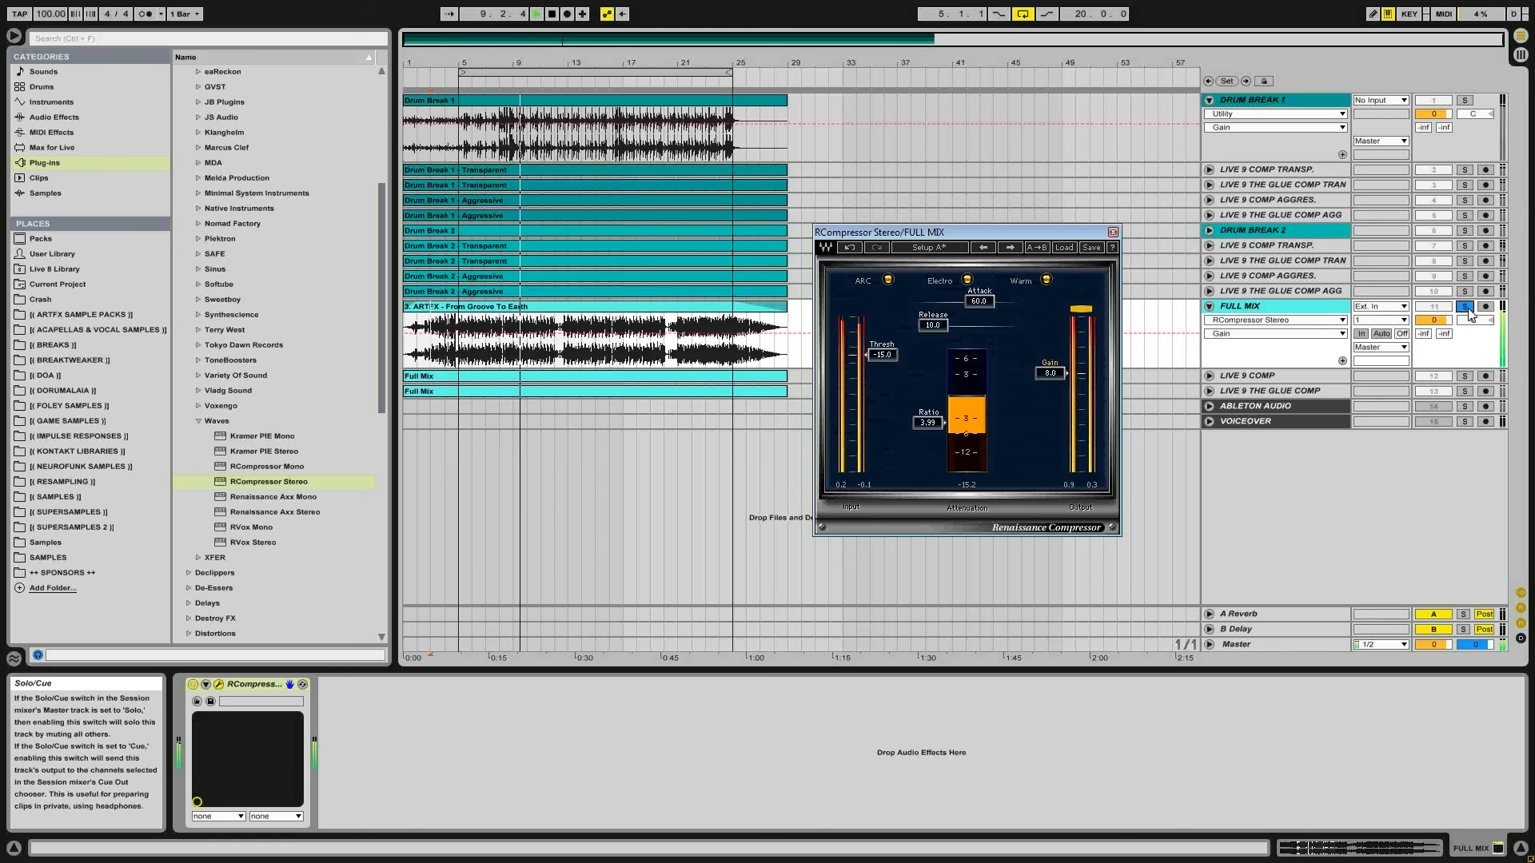
- Compare the level-matched FULL MIX with LIVE 9 THE GLUE COMP and LIVE 9 COMP by switching solo between the tracks
{"action": "left_click", "coordinate": [1466, 392]}
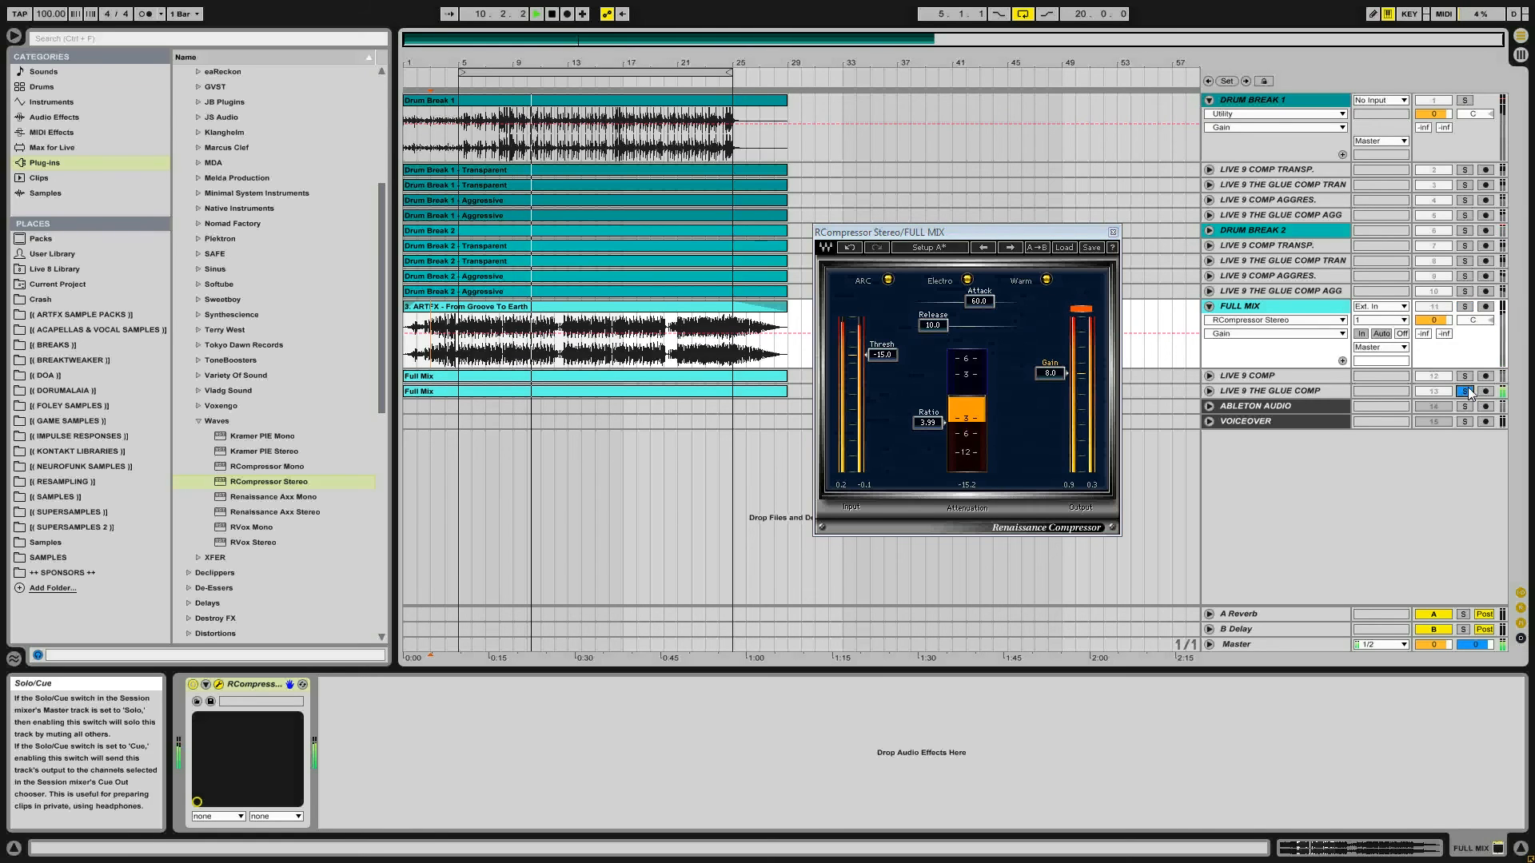
{"action": "left_click", "coordinate": [1464, 309]}
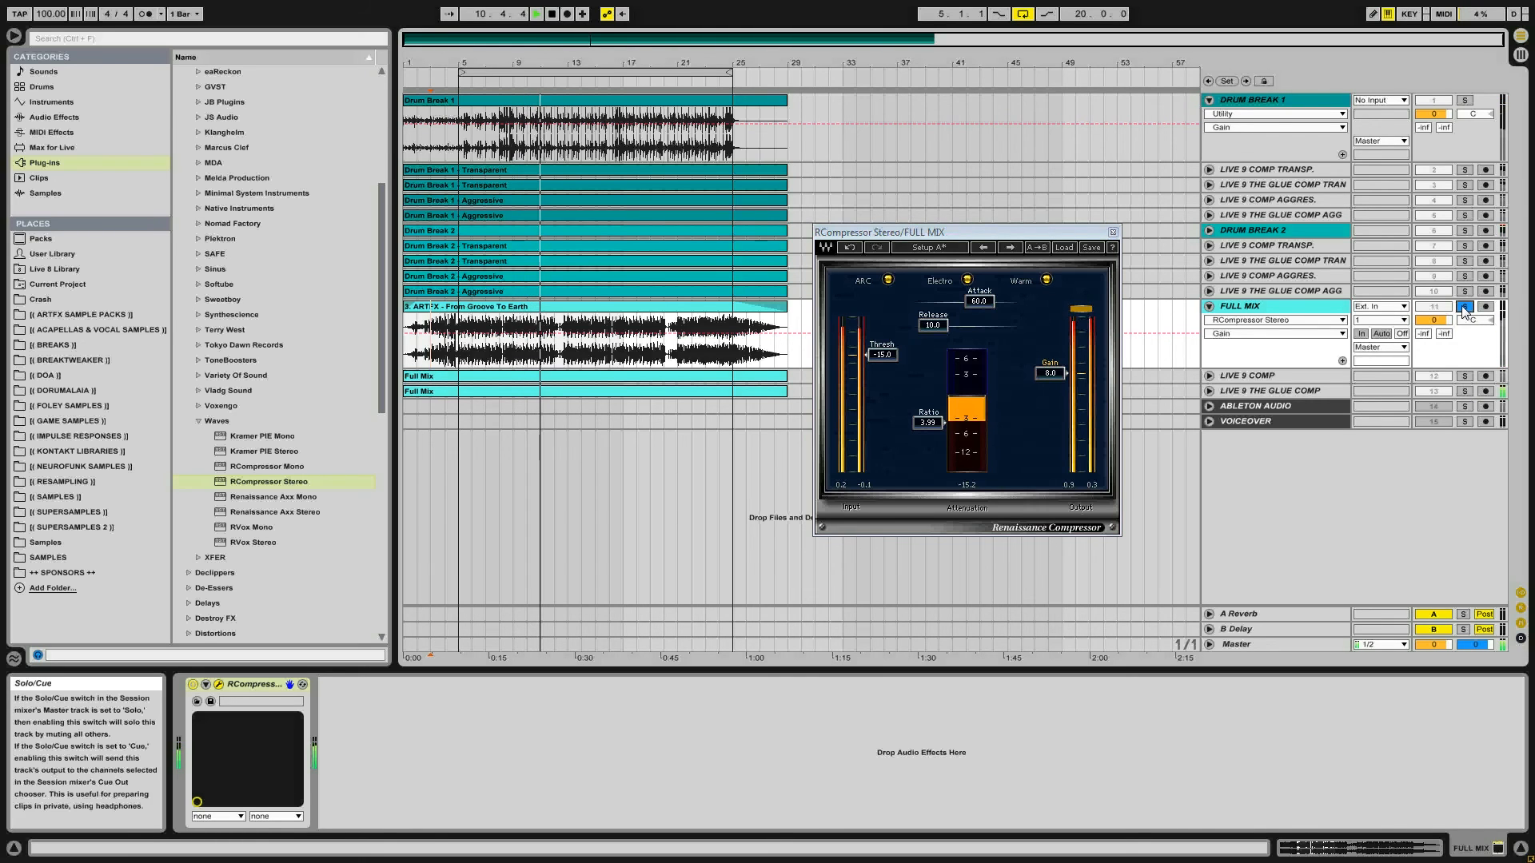
{"action": "left_click", "coordinate": [1465, 377]}
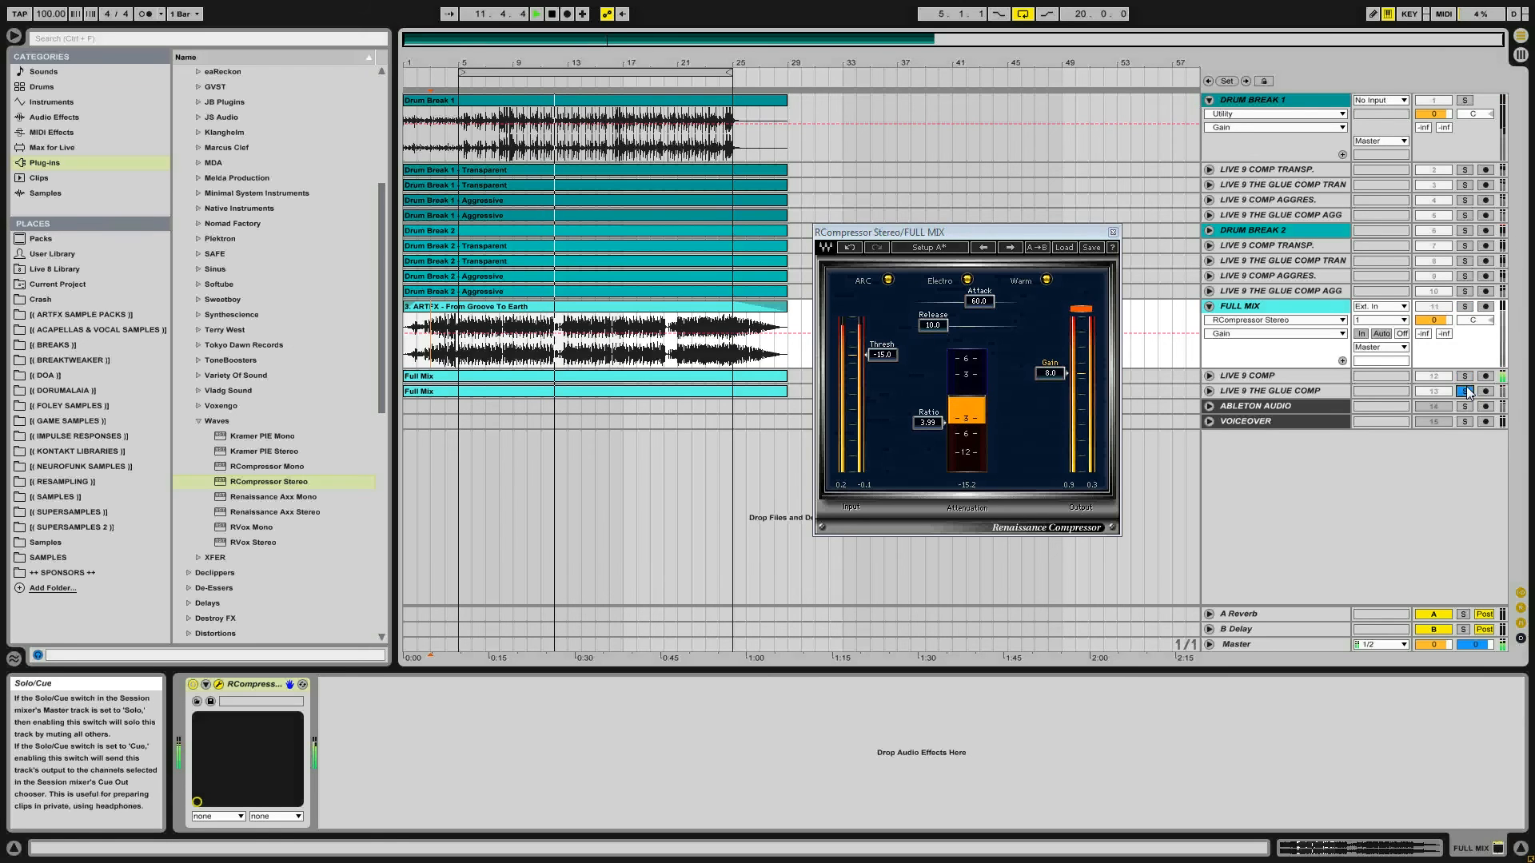
{"action": "left_click", "coordinate": [1465, 307]}
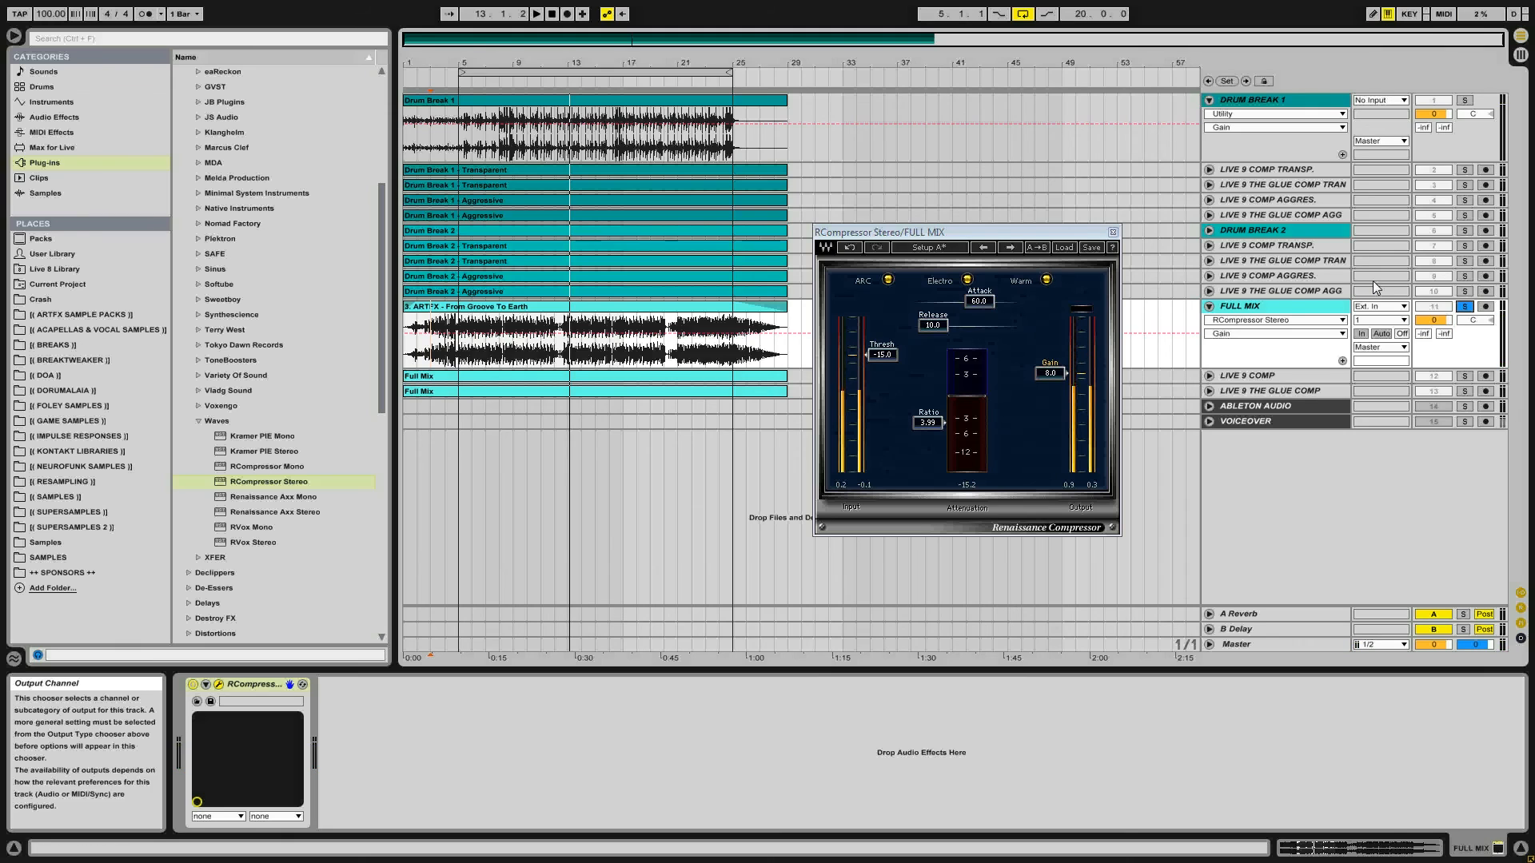
- Play the FULL MIX from bar 5 and switch its RCompressor from Electro to Opto and from ARC to Manual
{"action": "left_click", "coordinate": [1265, 305]}
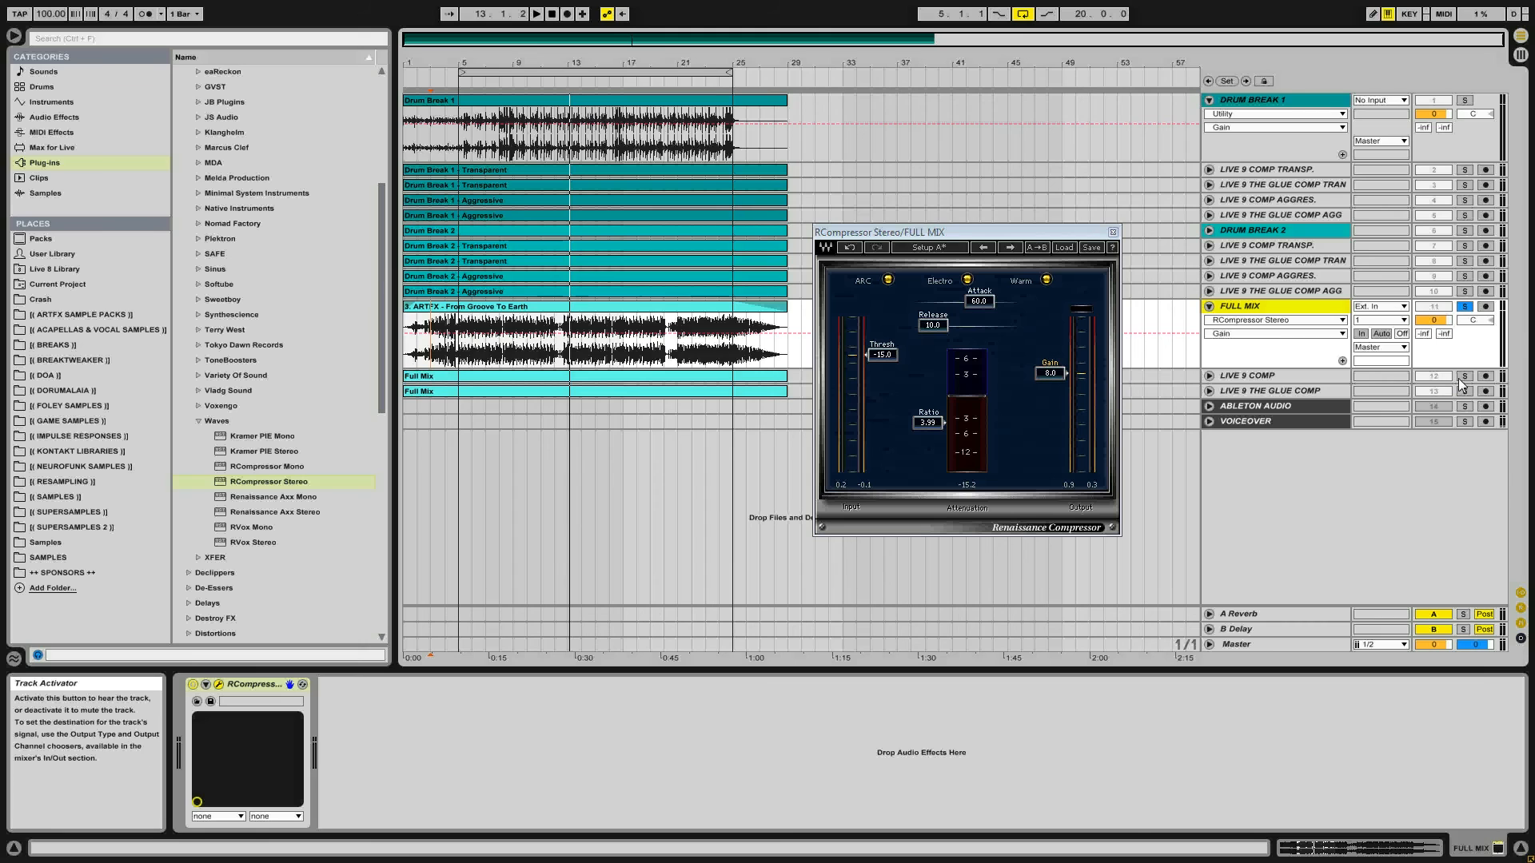
{"action": "key", "text": "space"}
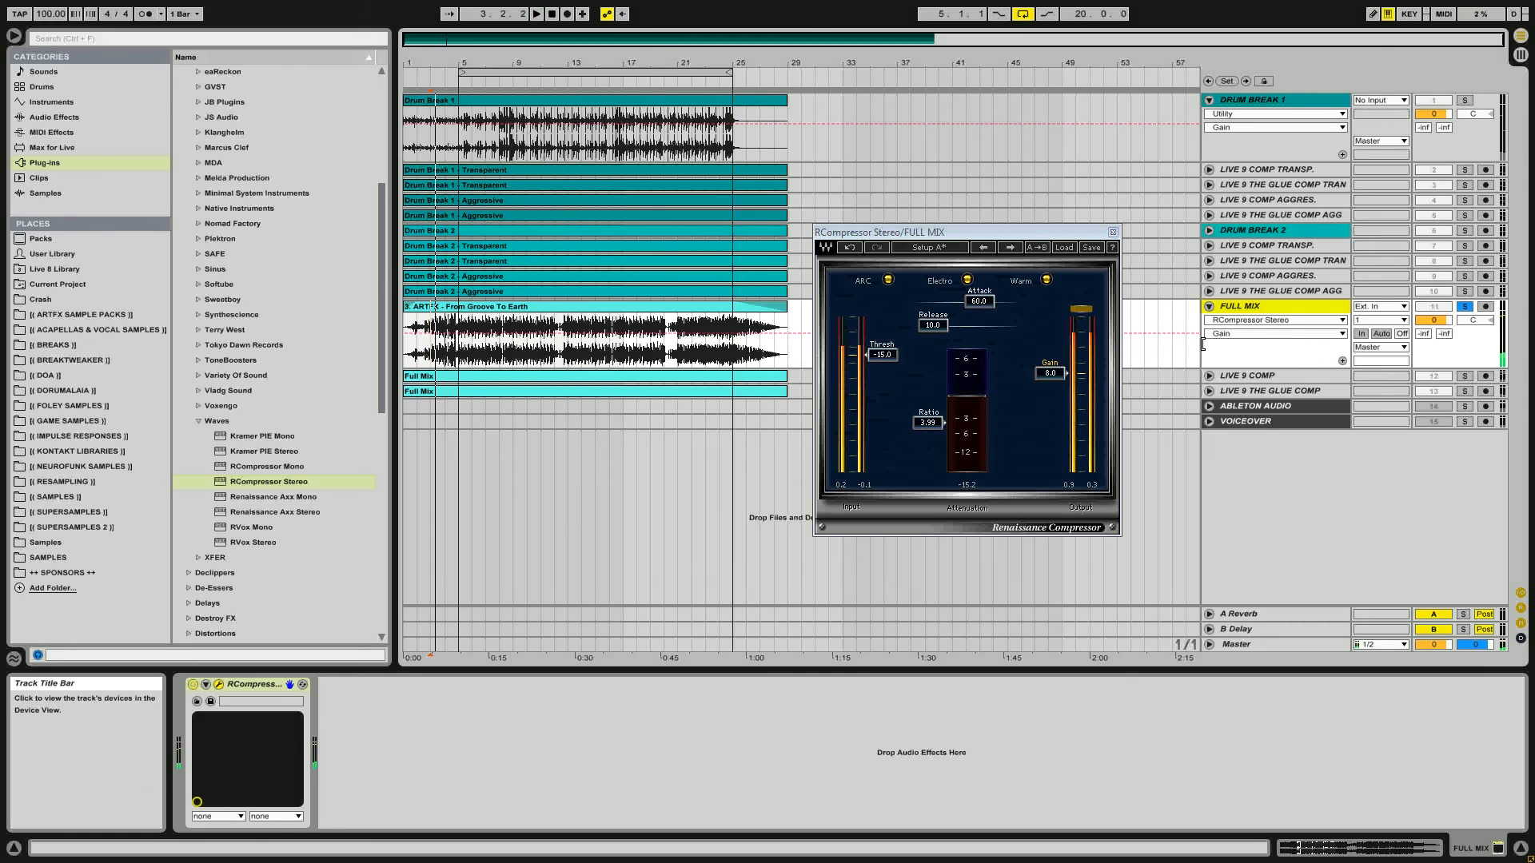
{"action": "key", "text": "space"}
{"action": "left_click", "coordinate": [462, 323]}
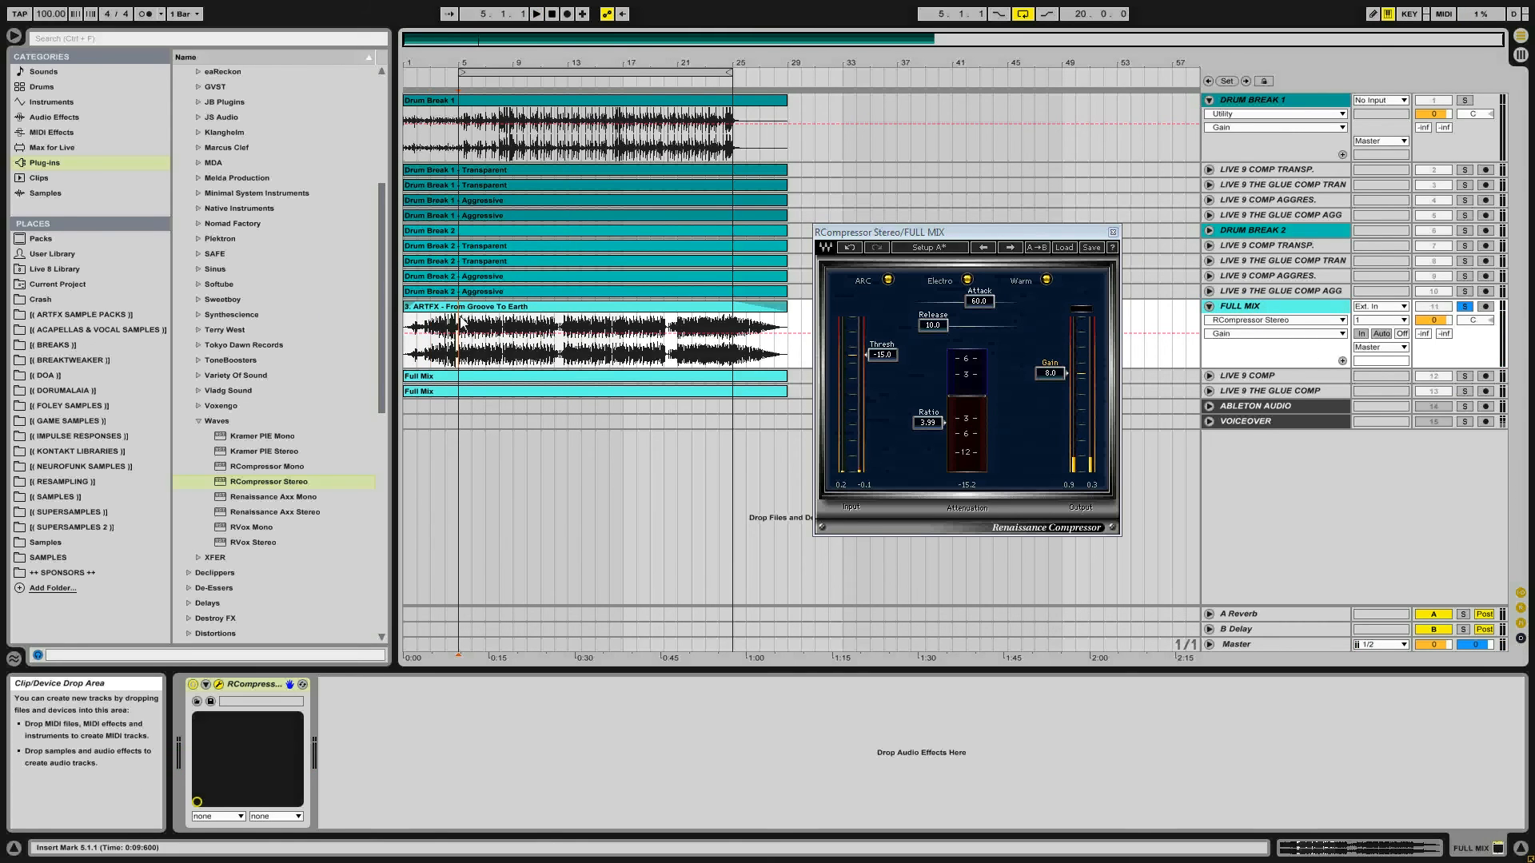
{"action": "key", "text": "space"}
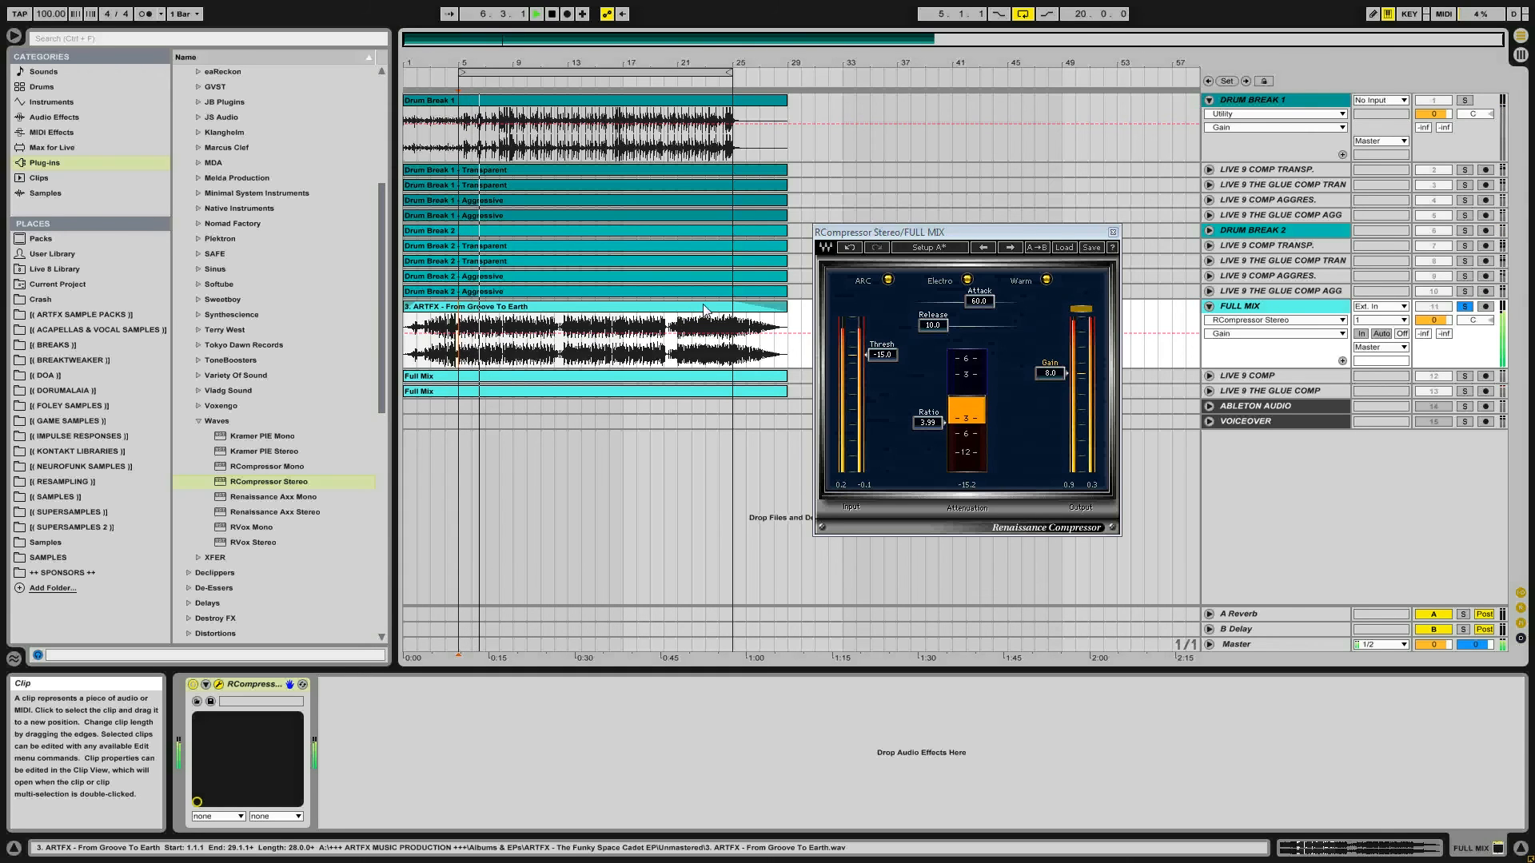
{"action": "left_click", "coordinate": [967, 279]}
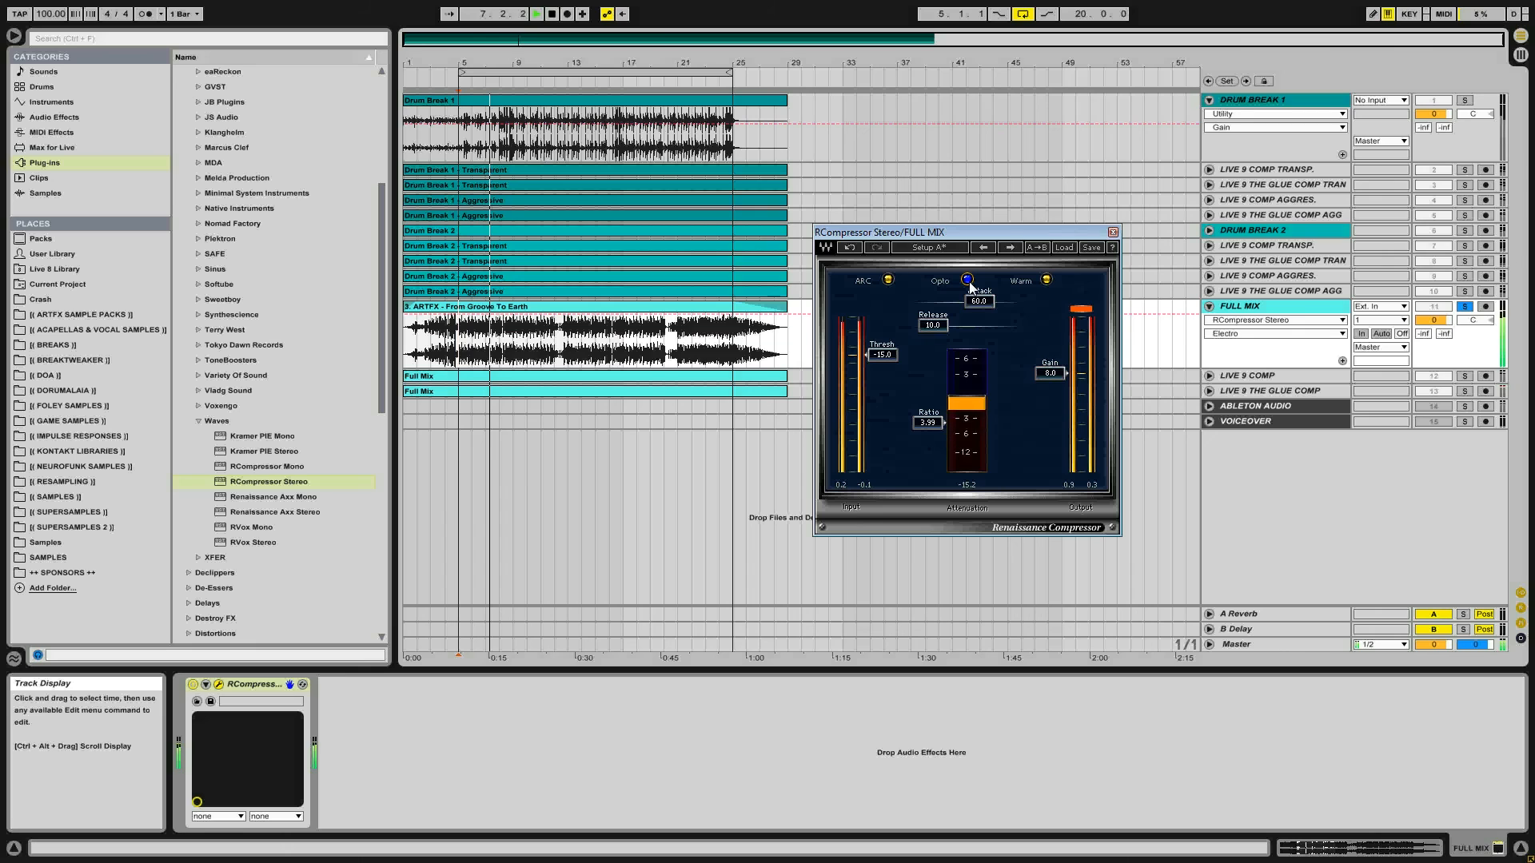
{"action": "left_click", "coordinate": [887, 280]}
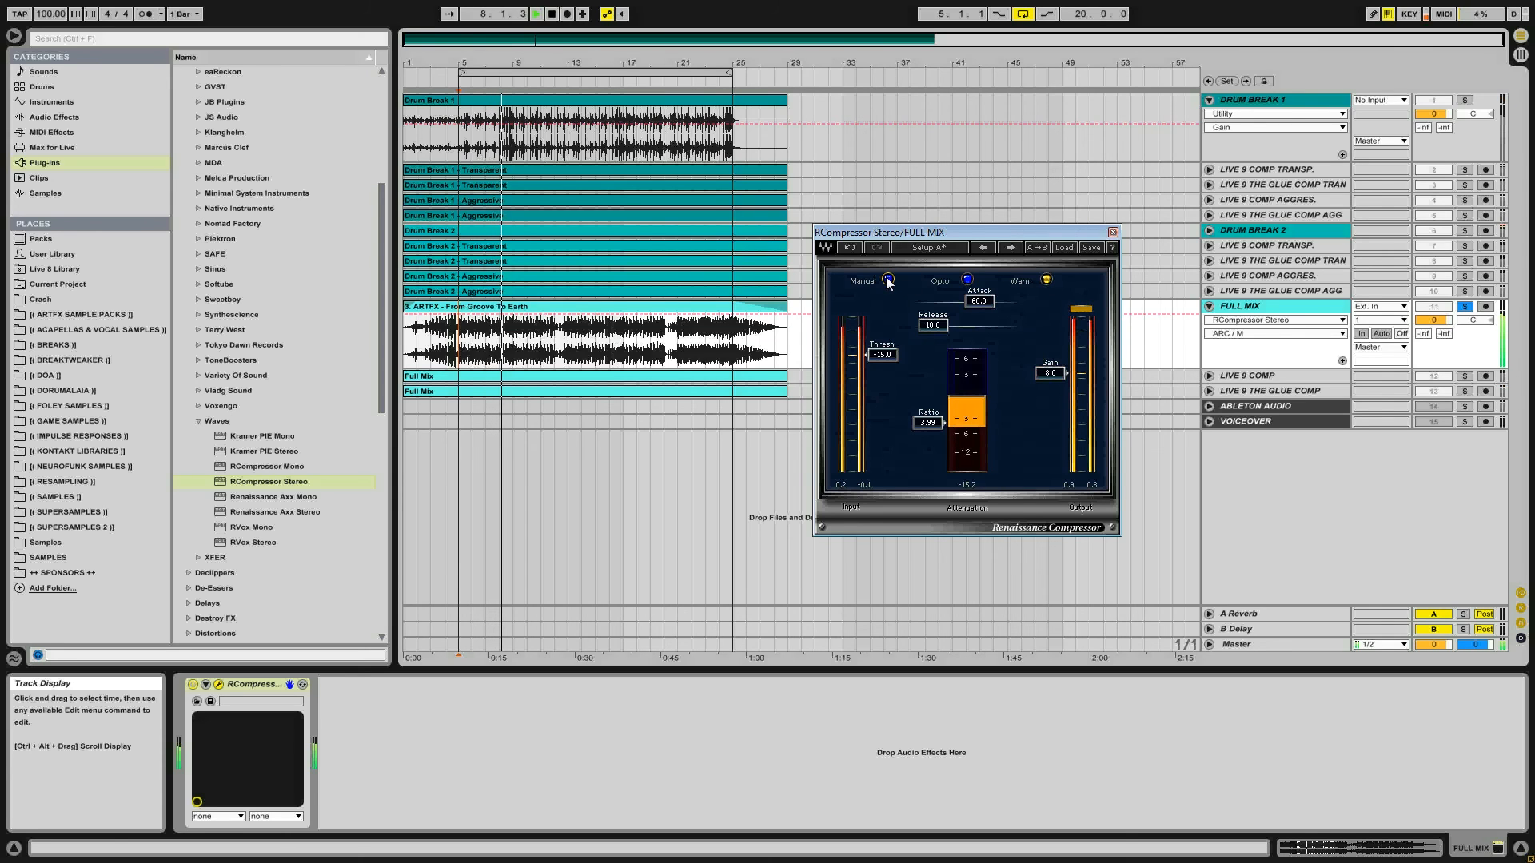
- Return the FULL MIX RCompressor to ARC release and audition its Warm character by switching it off and back on
{"action": "left_click", "coordinate": [887, 280]}
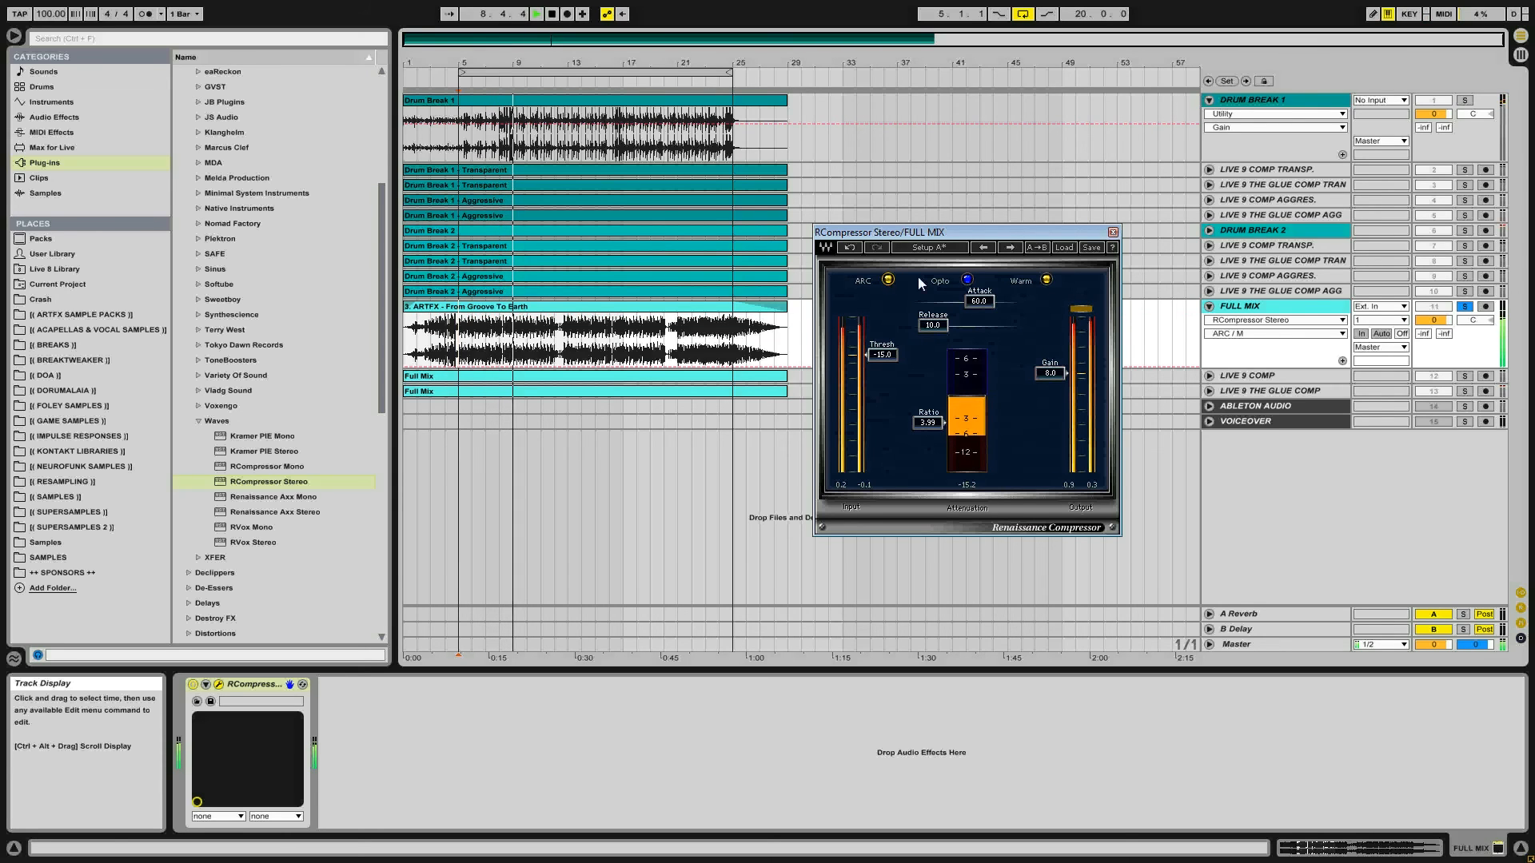
{"action": "left_click", "coordinate": [1047, 280]}
{"action": "left_click", "coordinate": [1046, 280]}
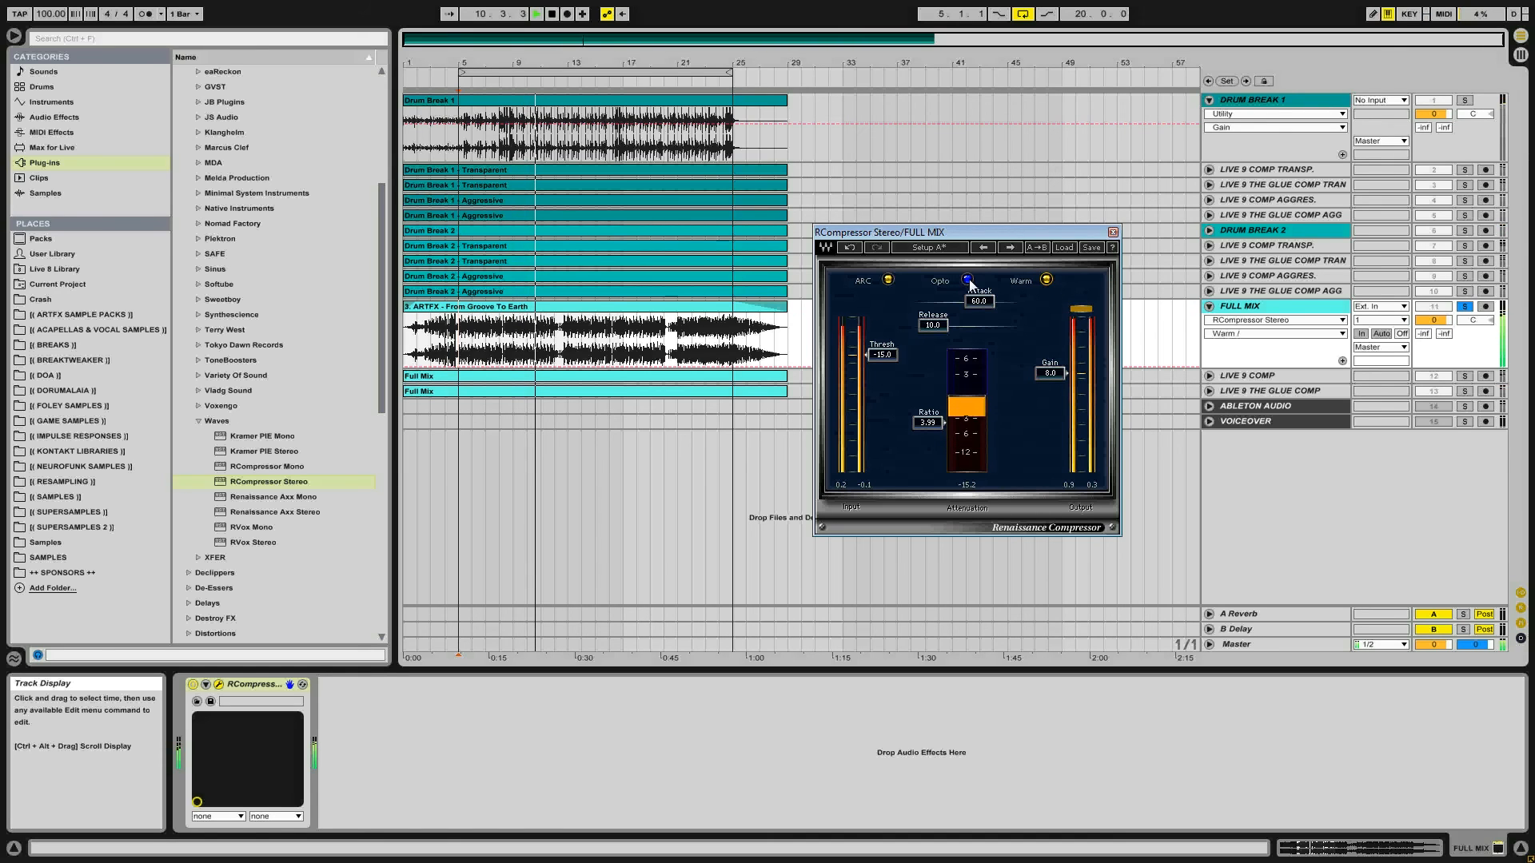
- Audition a release of 237 on the FULL MIX RCompressor and set it back to 10.0
{"action": "left_click_drag", "start_coordinate": [933, 325], "coordinate": [971, 328]}
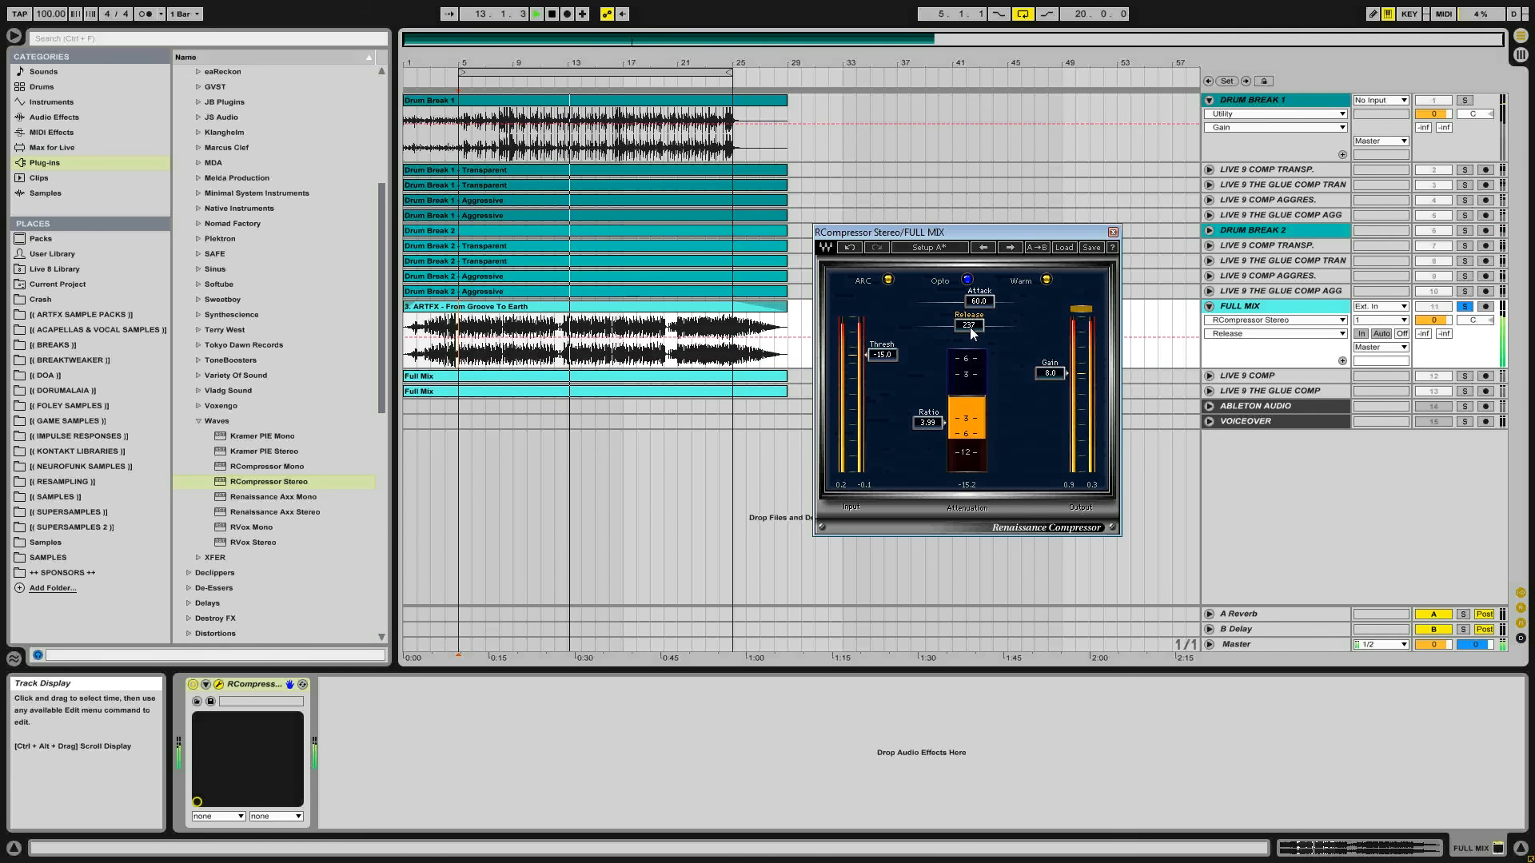
{"action": "type", "text": "1"}
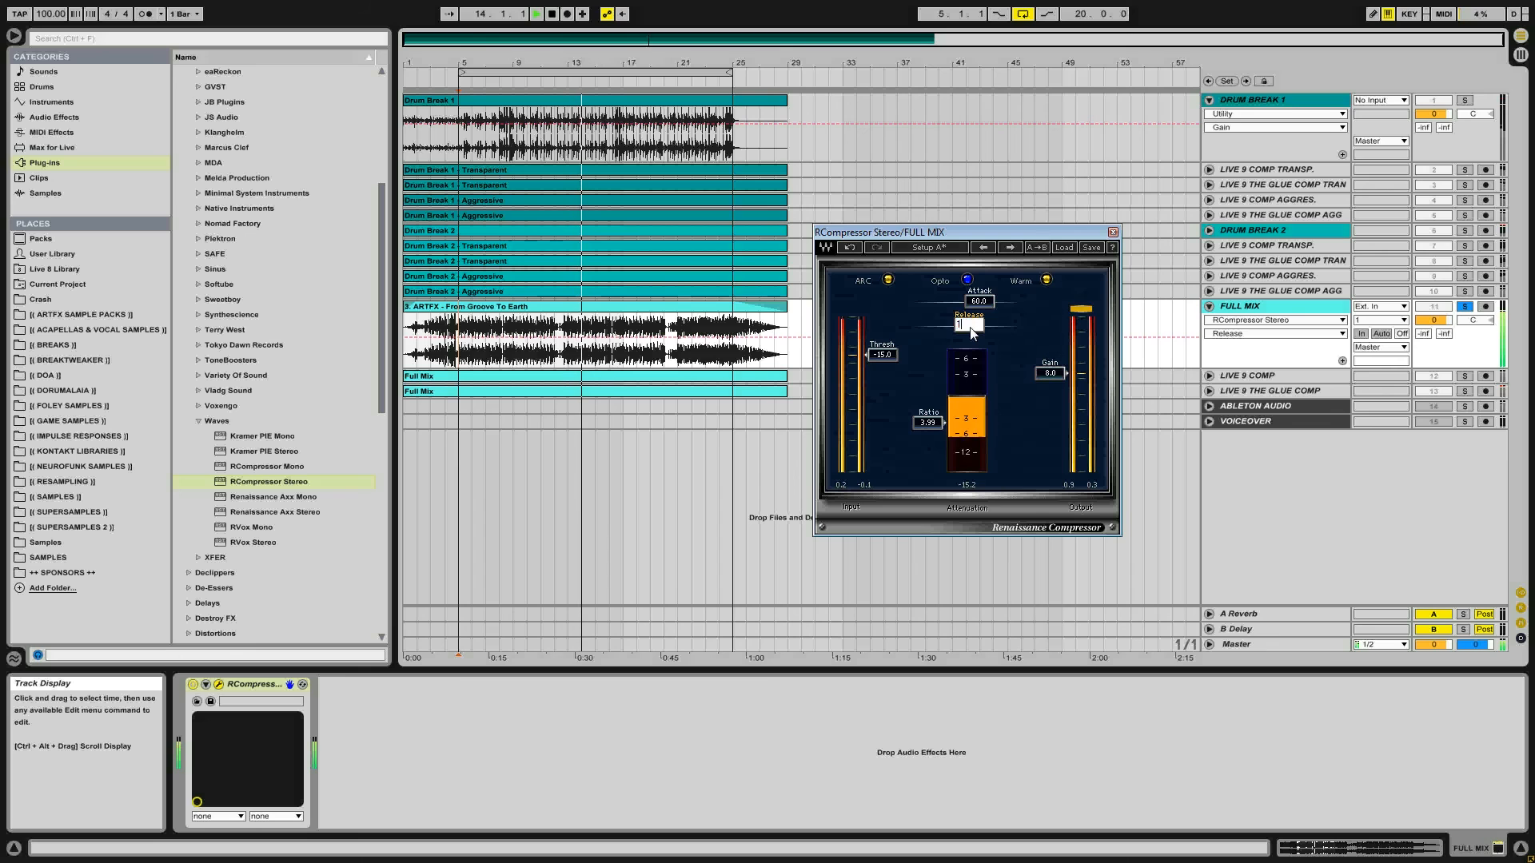
{"action": "type", "text": "0"}
{"action": "key", "text": "Return"}
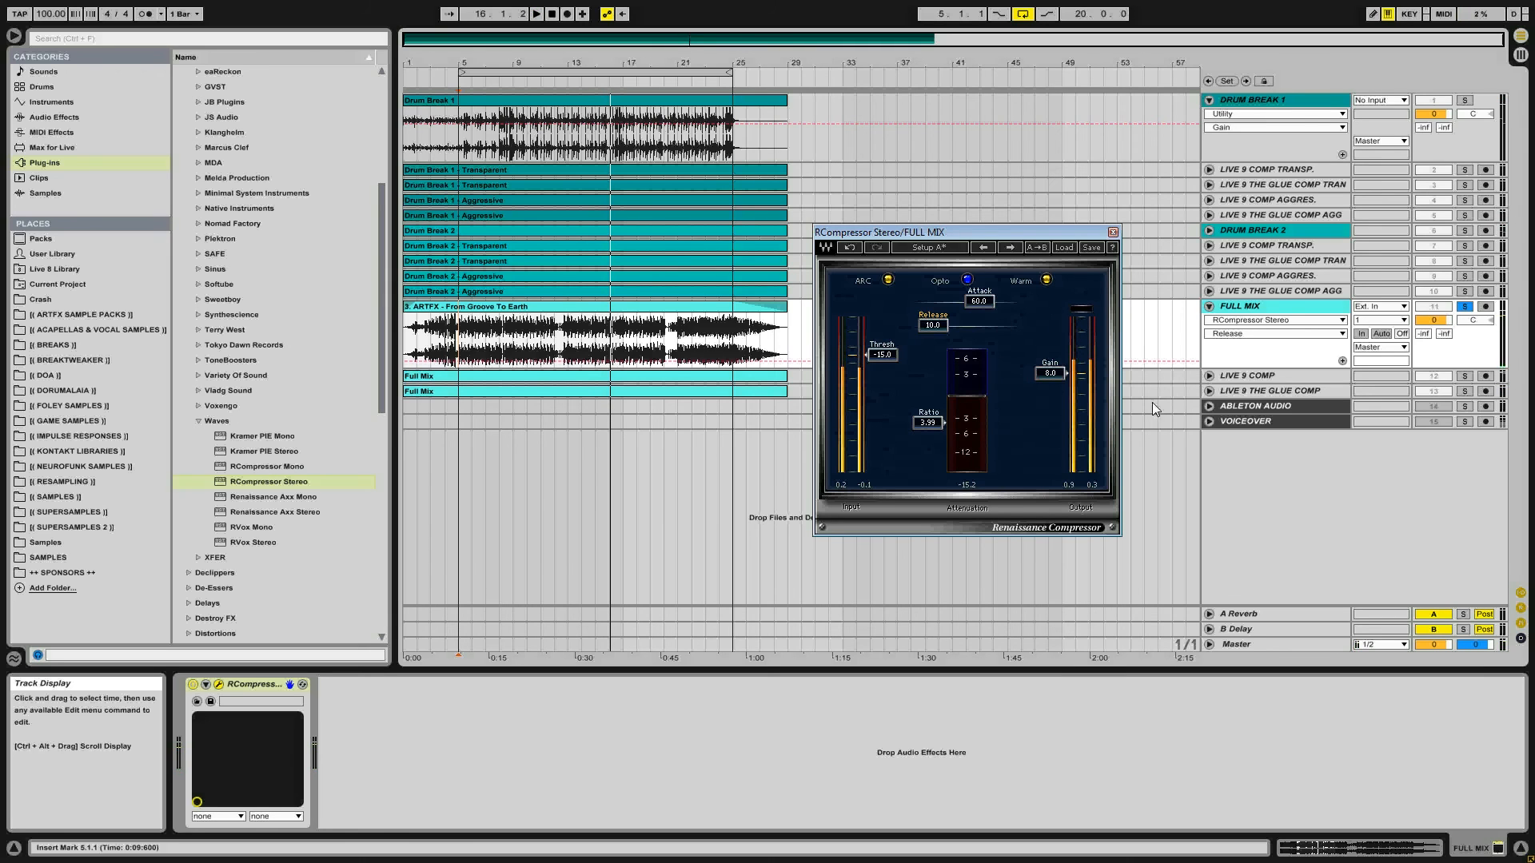
- Play from bar 5 and compare the Opto-mode FULL MIX with LIVE 9 THE GLUE COMP and LIVE 9 COMP by alternating solo, ending on FULL MIX
{"action": "left_click", "coordinate": [1465, 391]}
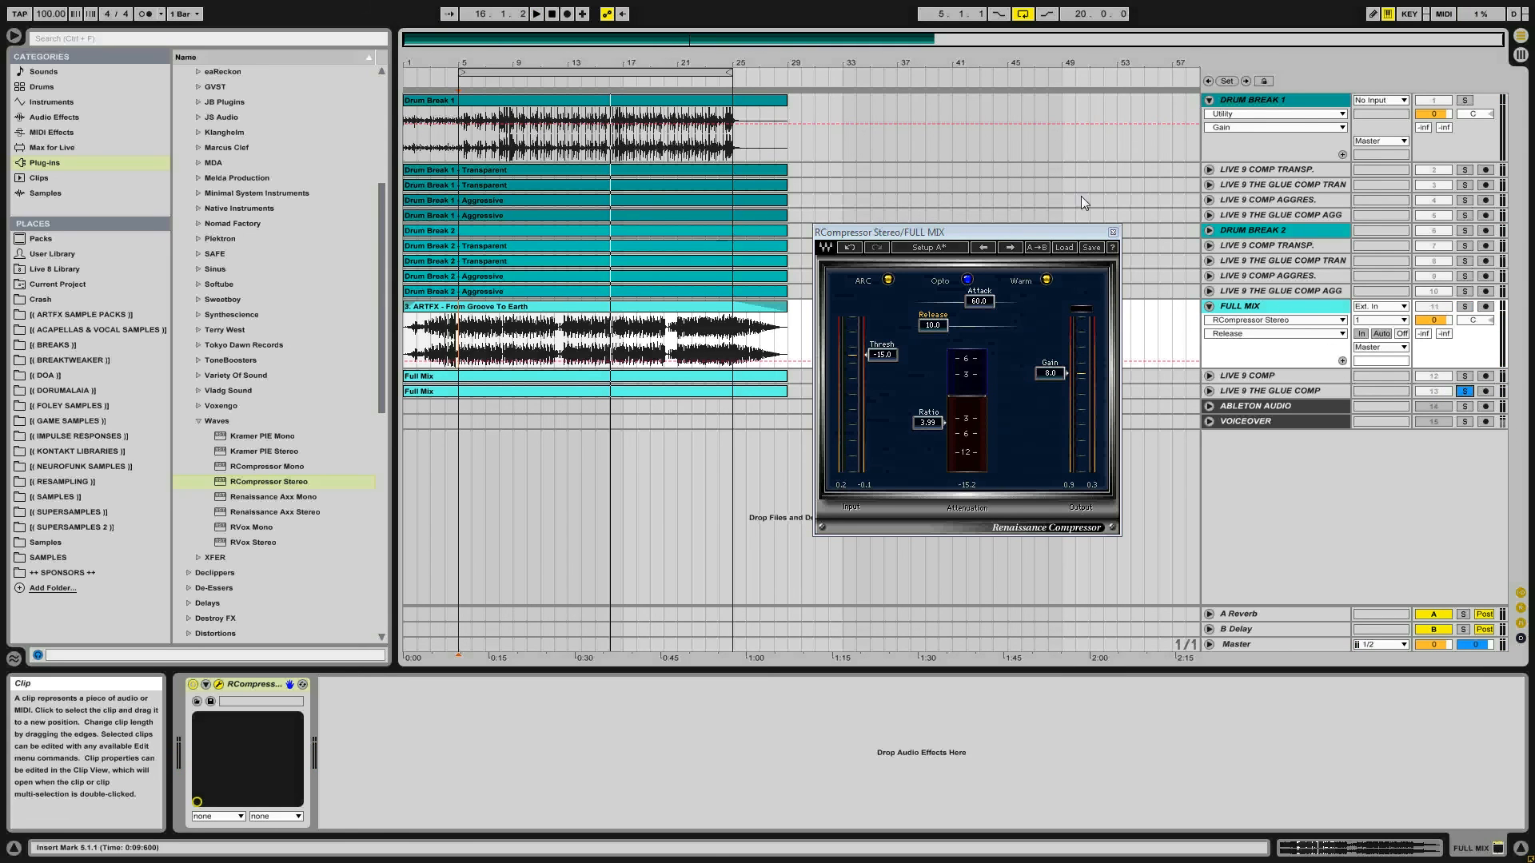
{"action": "key", "text": "space"}
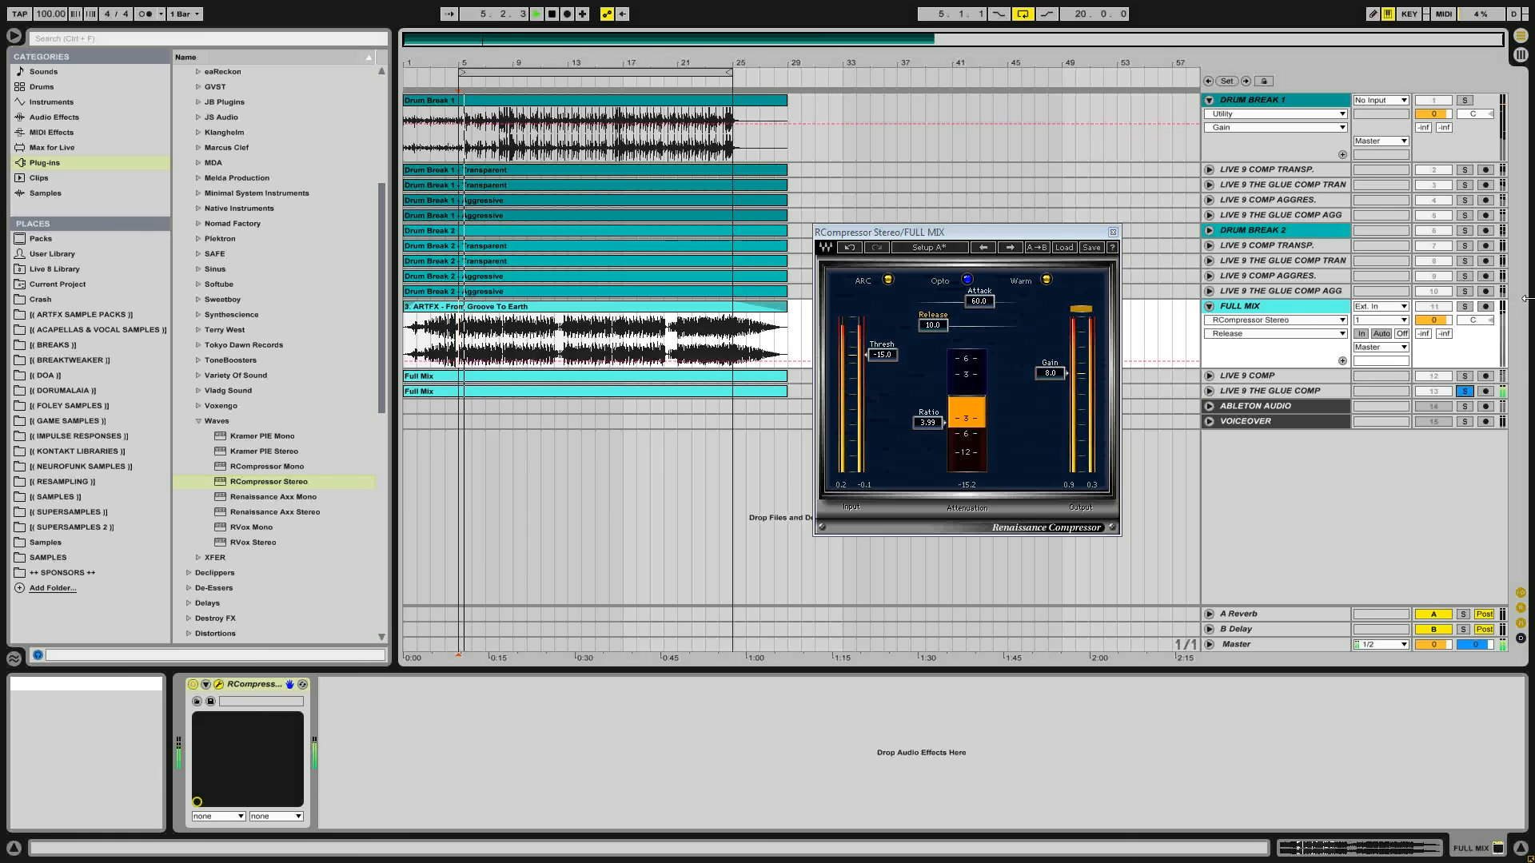
{"action": "left_click", "coordinate": [1464, 308]}
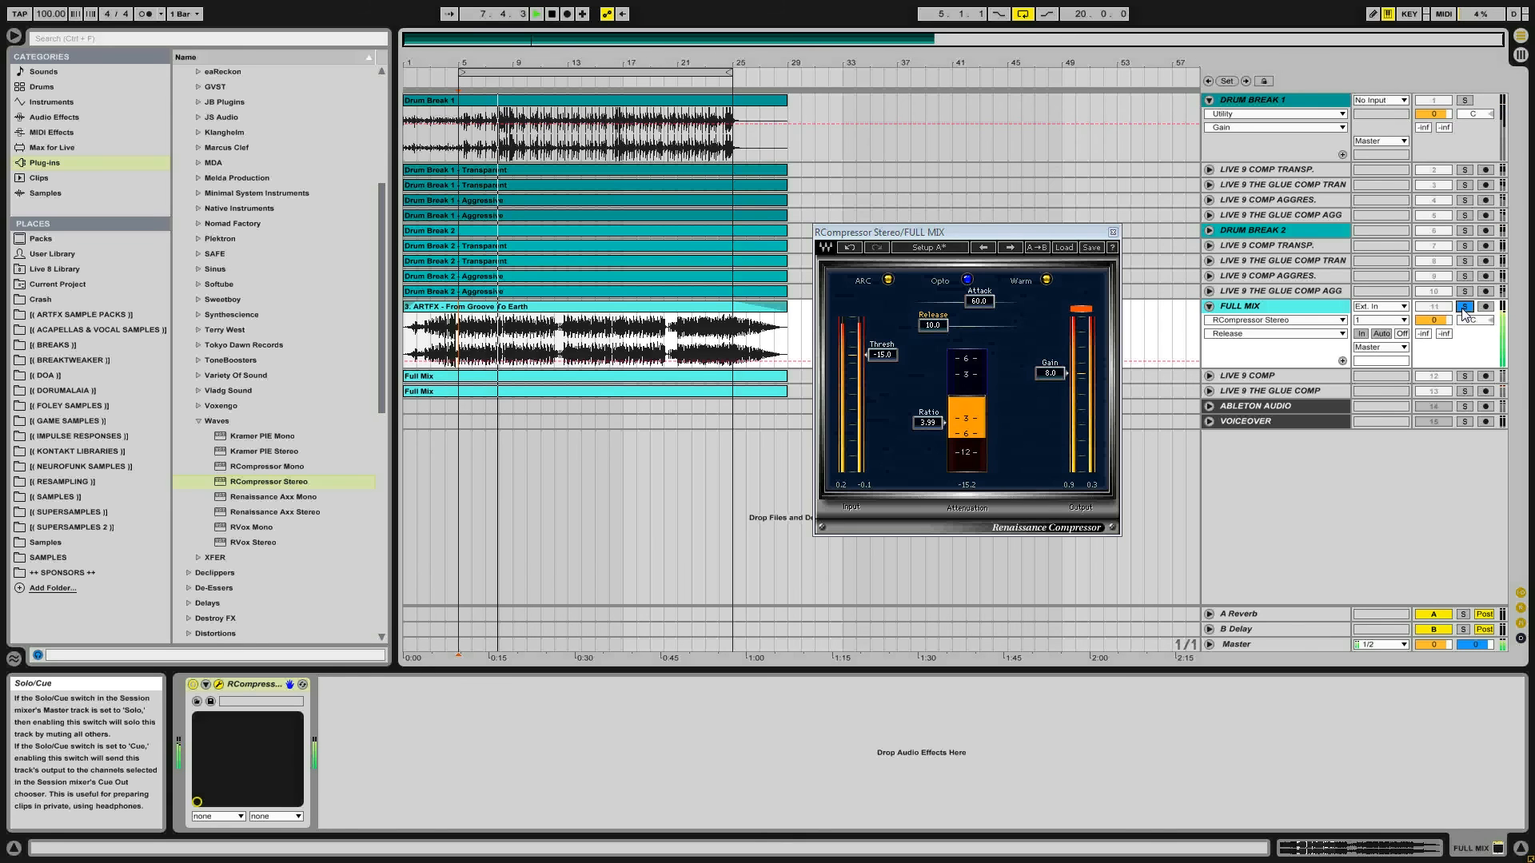
{"action": "left_click", "coordinate": [1464, 376]}
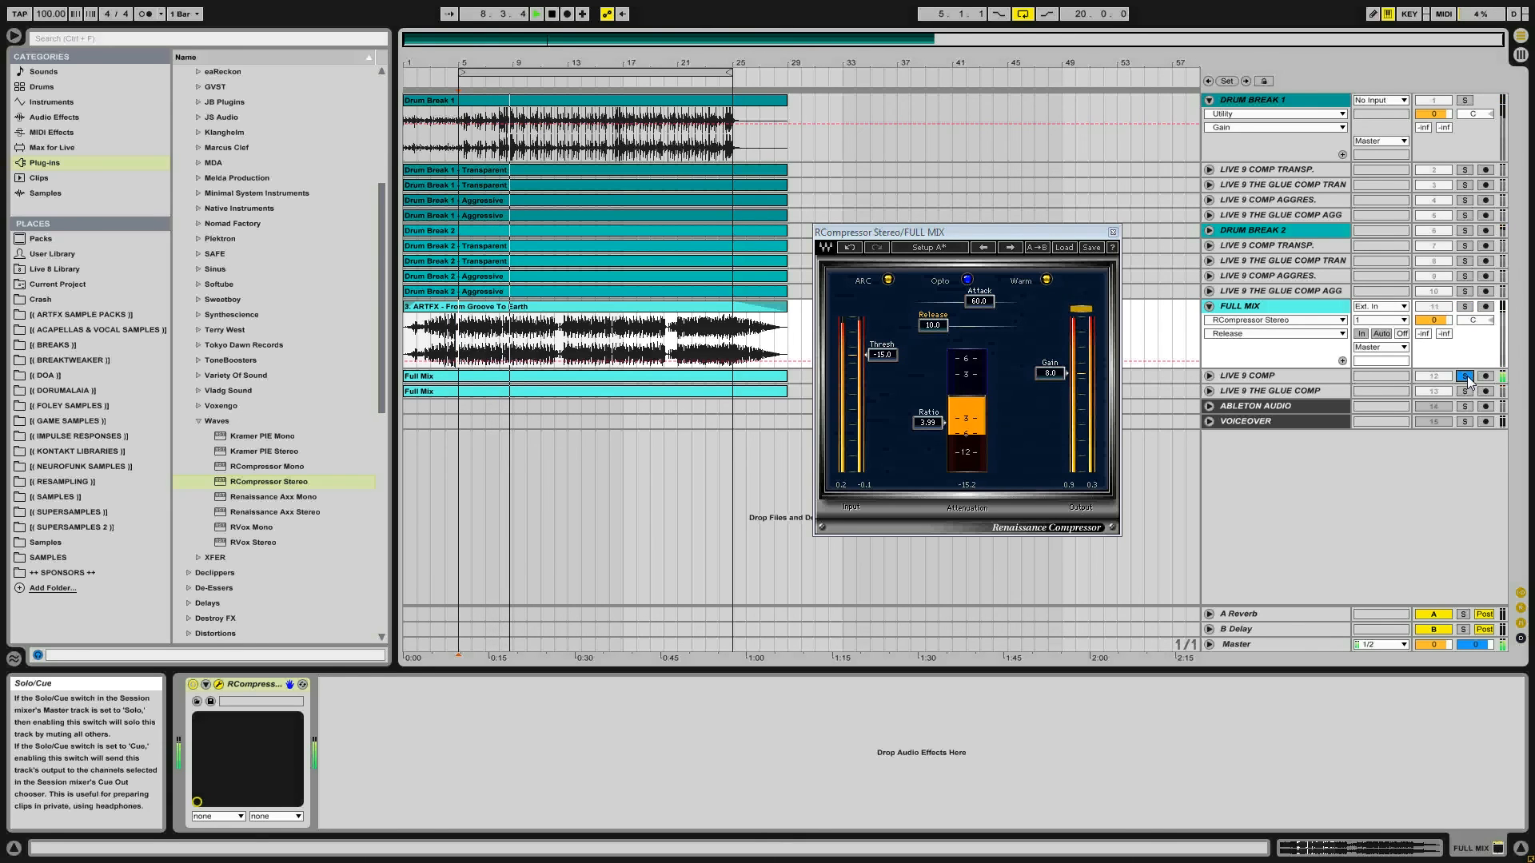
{"action": "left_click", "coordinate": [1465, 308]}
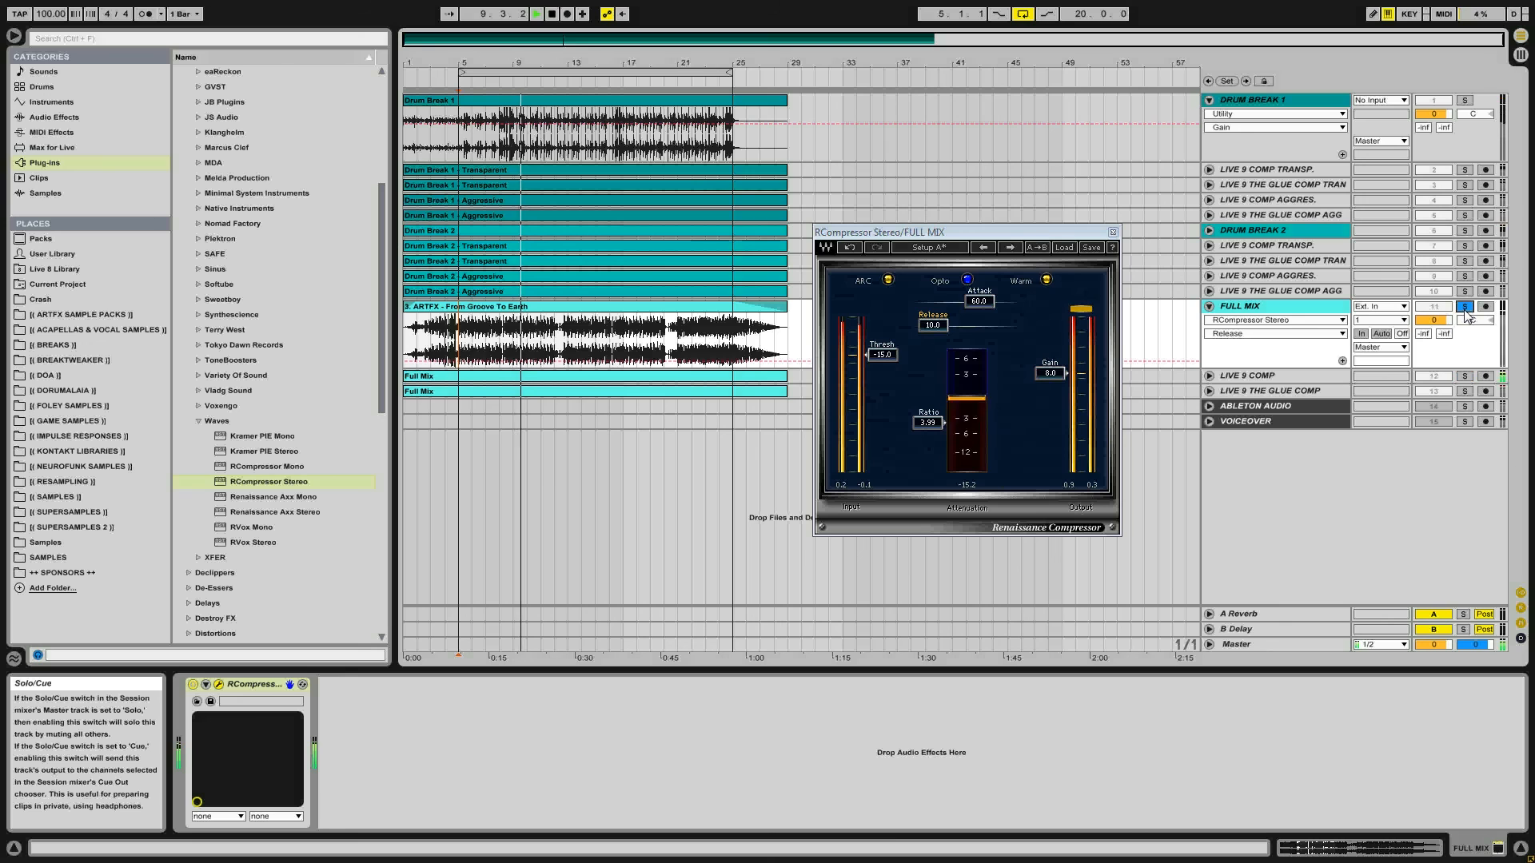
{"action": "left_click", "coordinate": [1465, 377]}
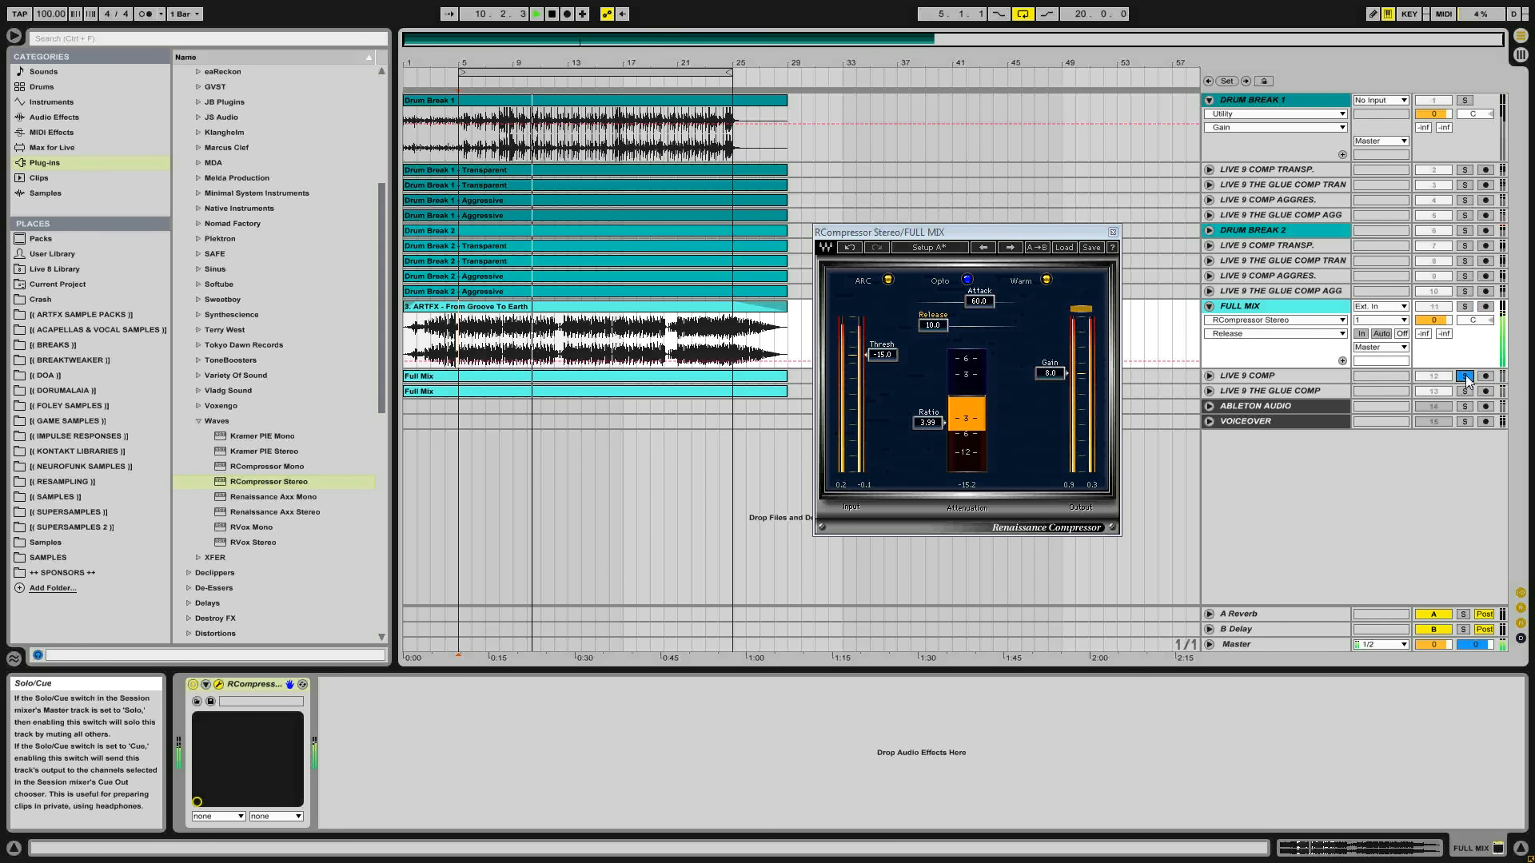
{"action": "left_click", "coordinate": [1465, 307]}
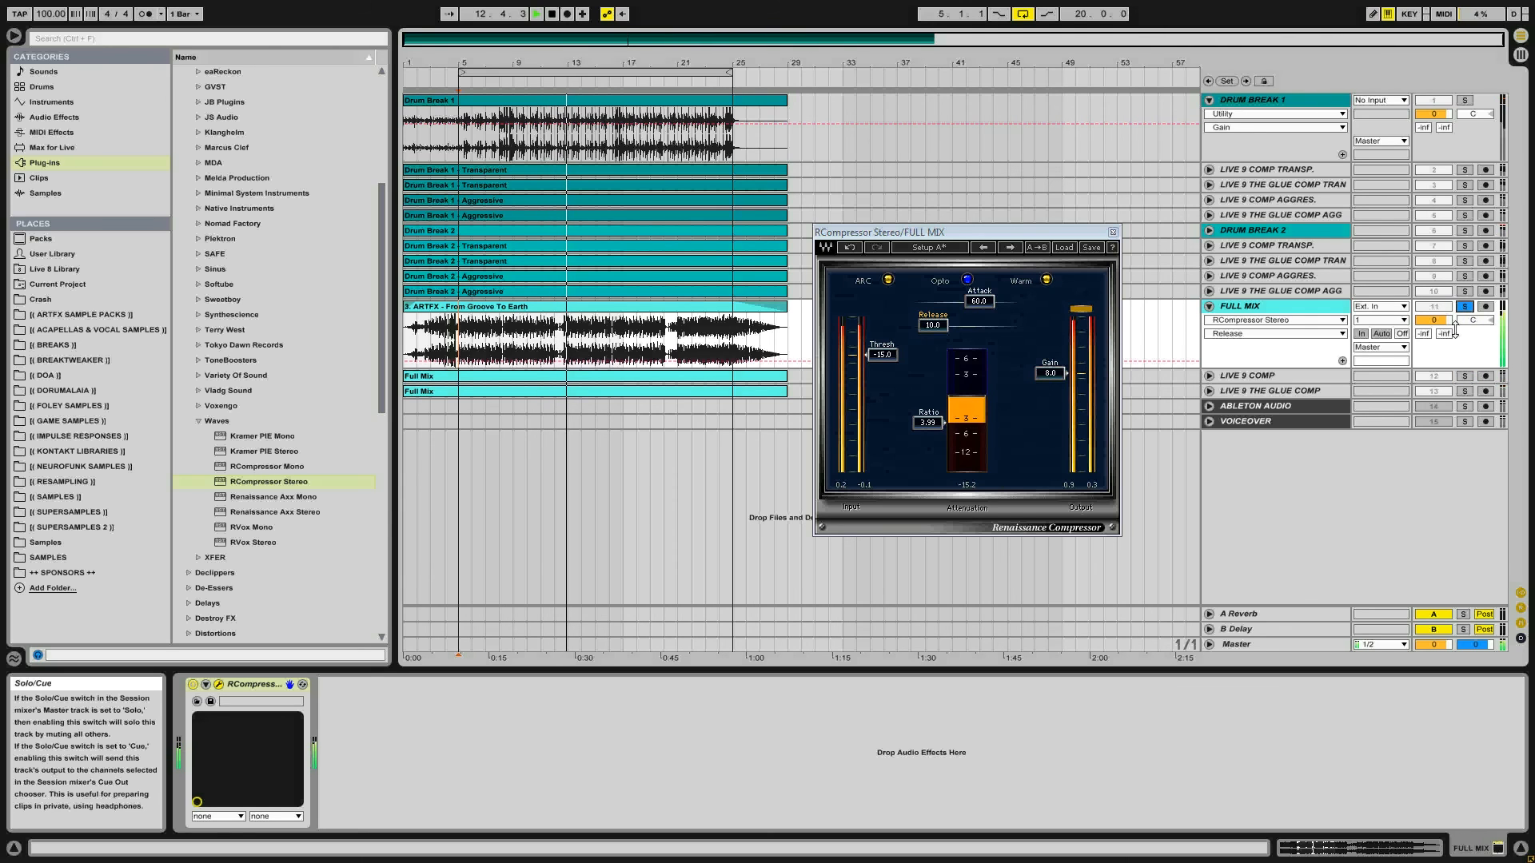
{"action": "left_click", "coordinate": [1463, 377]}
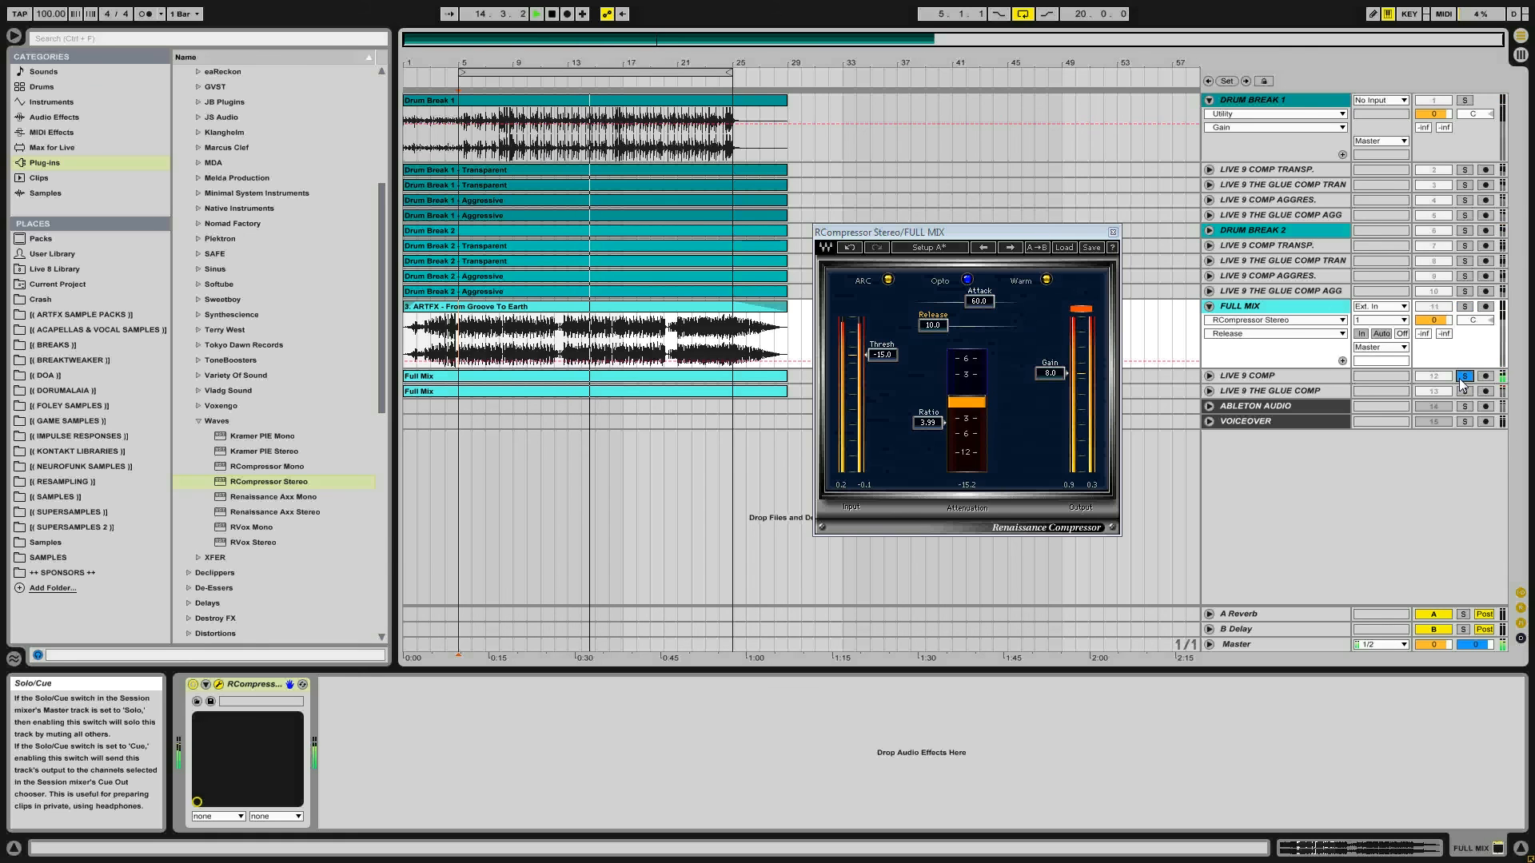
{"action": "left_click", "coordinate": [1465, 391]}
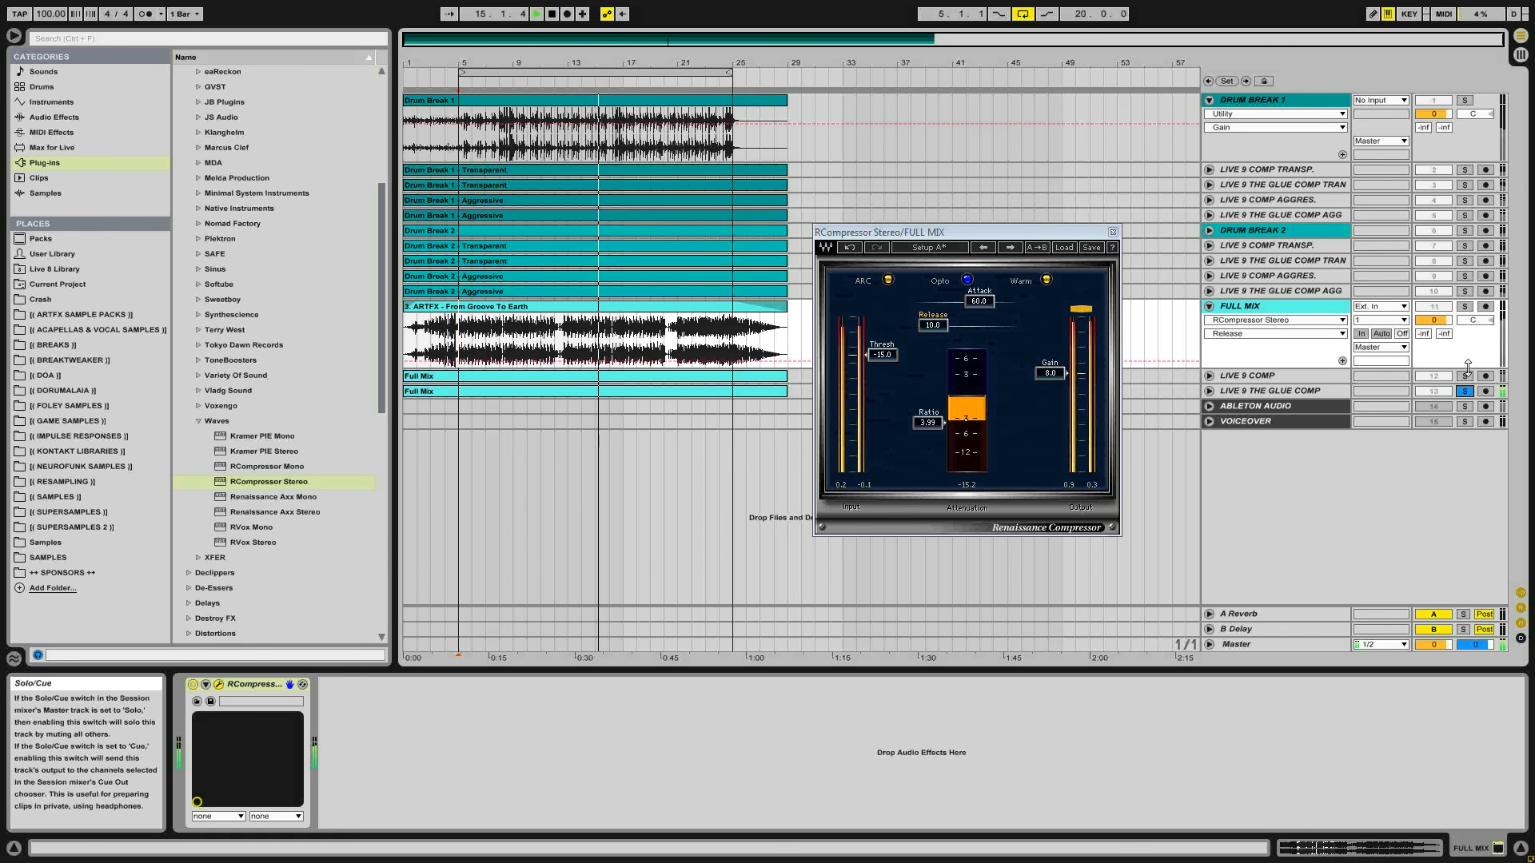
{"action": "left_click", "coordinate": [1467, 307]}
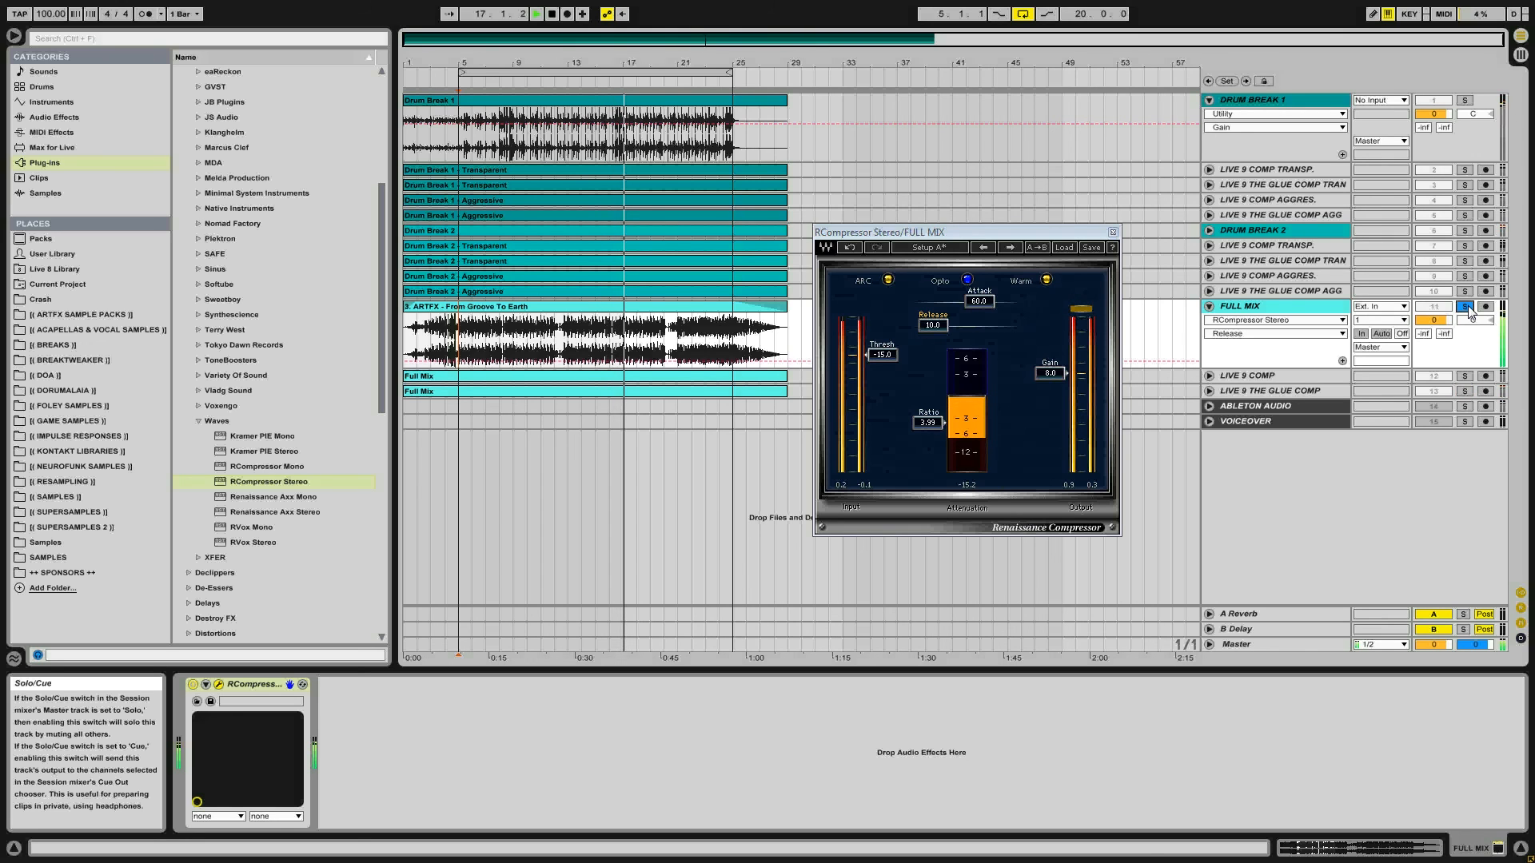
{"action": "key", "text": "space"}
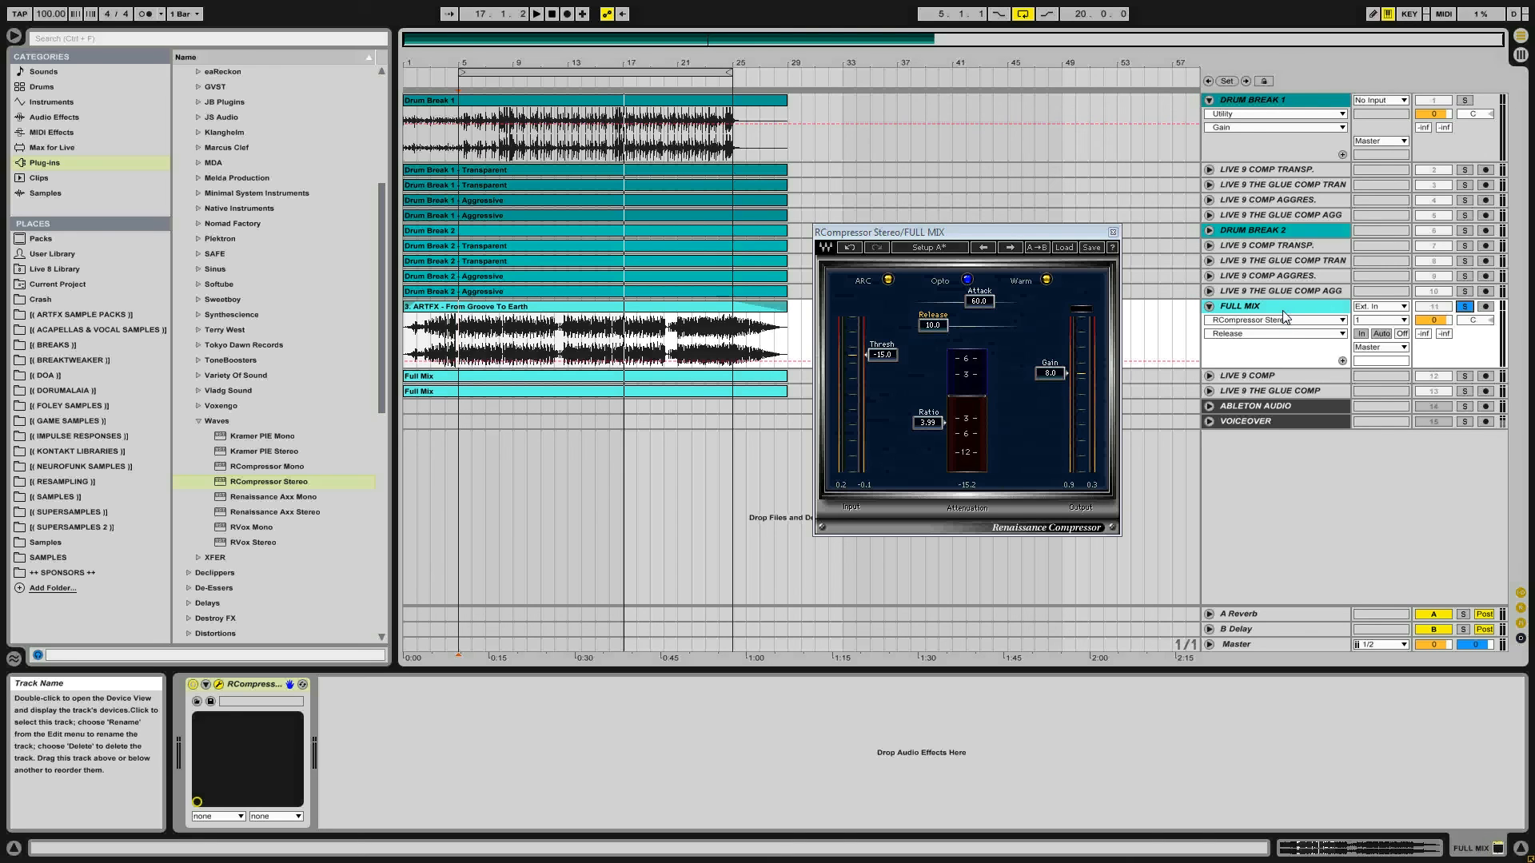
- Alternate between viewing the LIVE 9 THE GLUE COMP and FULL MIX tracks' devices, and collapse the FULL MIX track
{"action": "left_click", "coordinate": [1261, 390]}
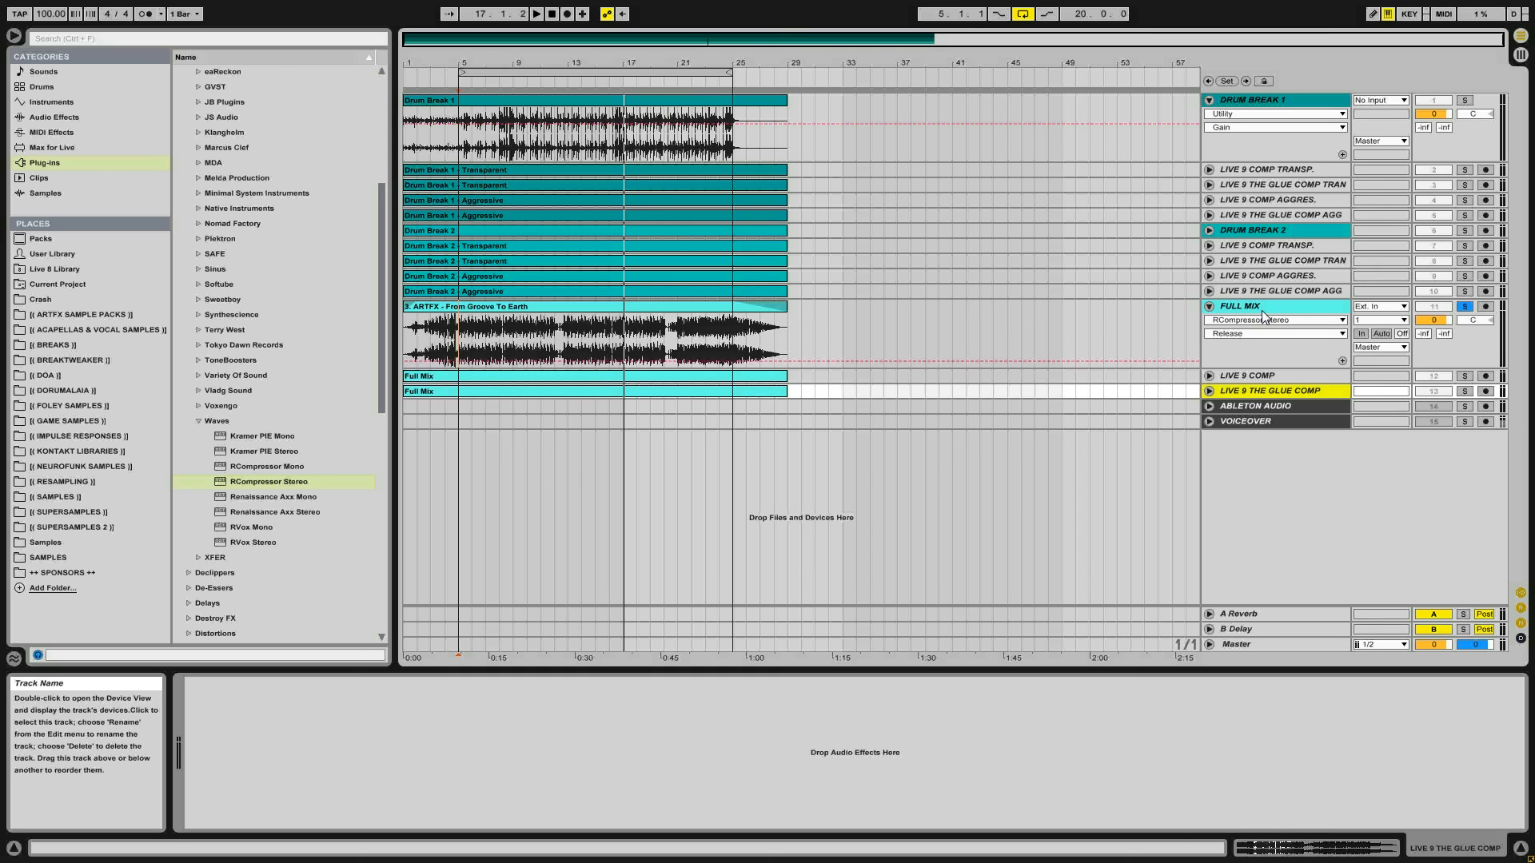
{"action": "left_click", "coordinate": [1262, 310]}
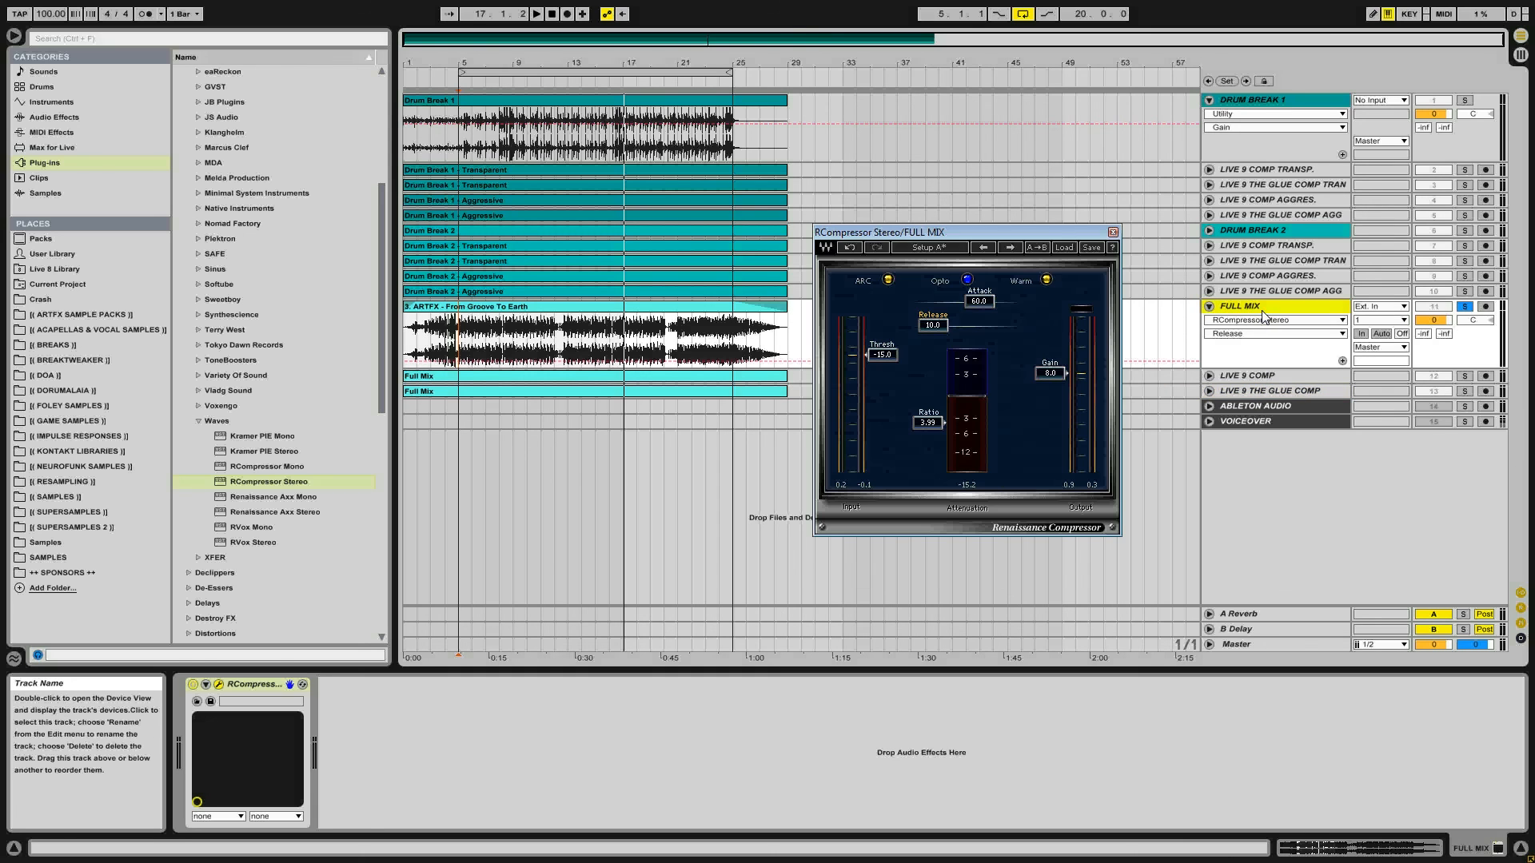
{"action": "left_click", "coordinate": [1252, 391]}
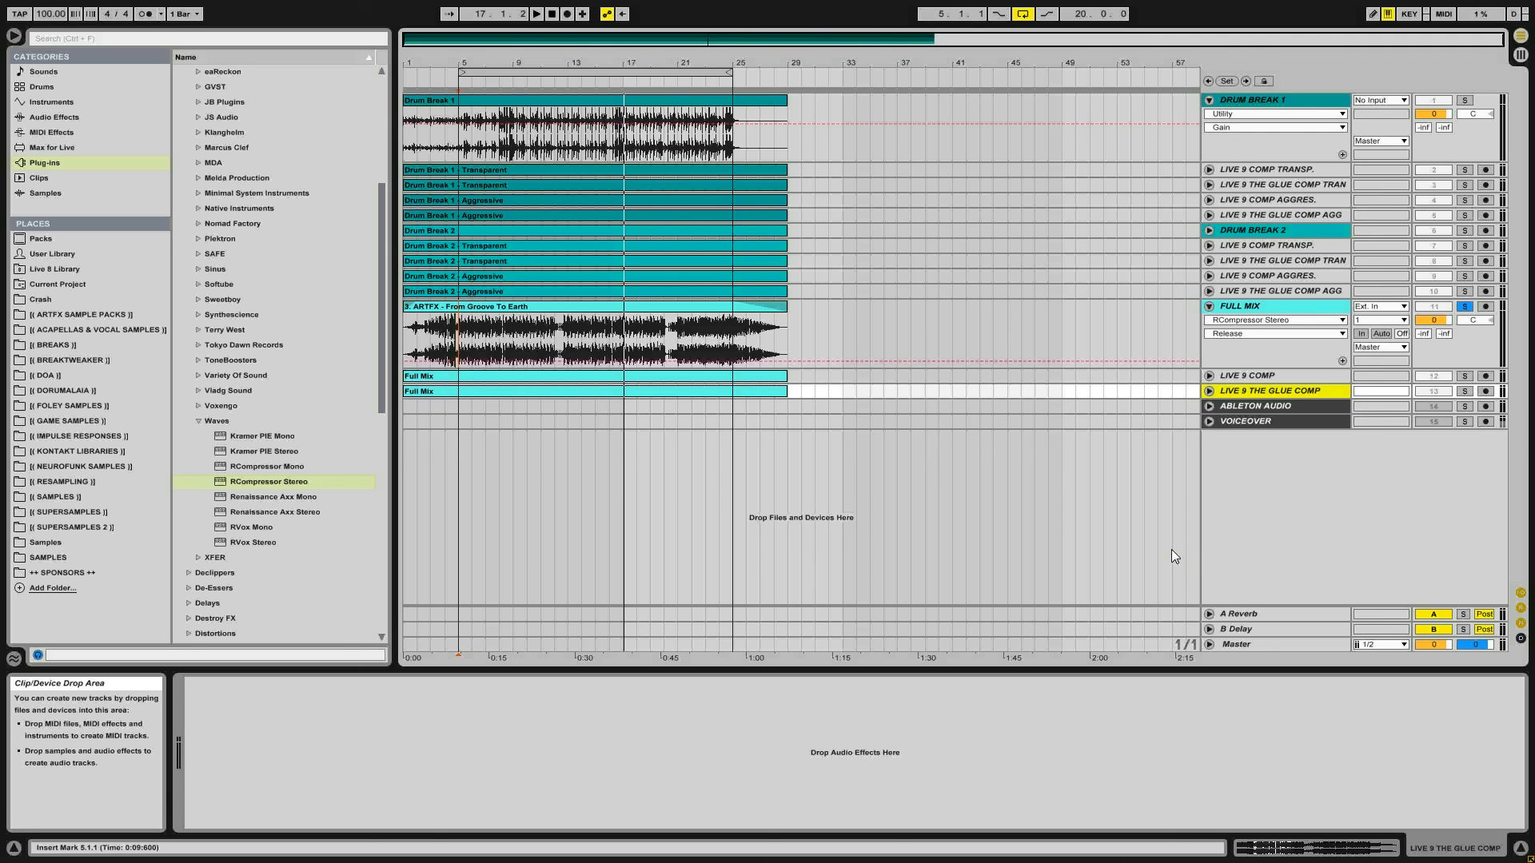
{"action": "left_click", "coordinate": [1249, 312]}
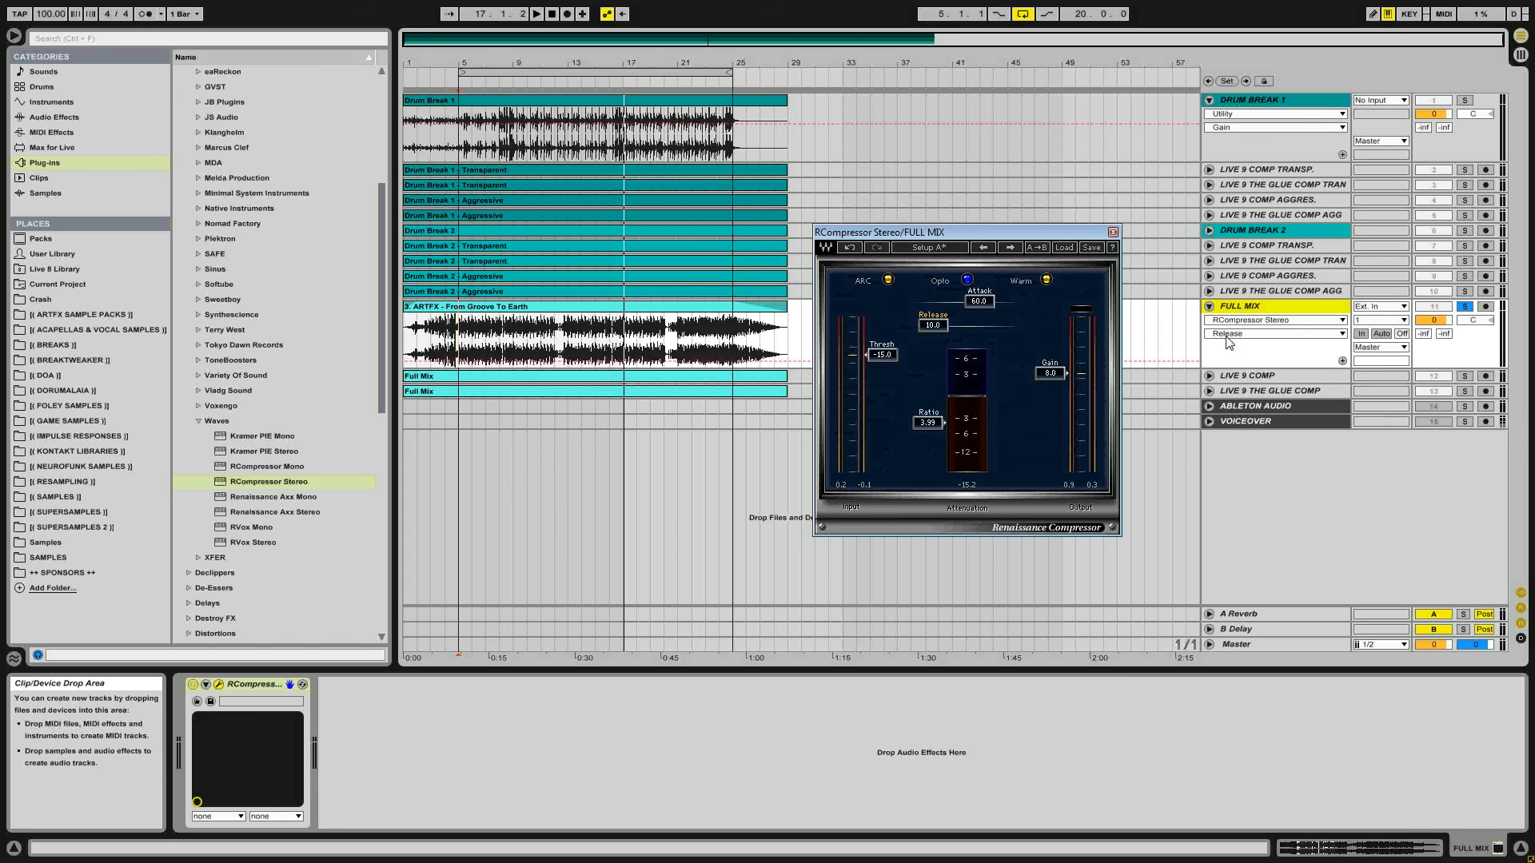
{"action": "left_click", "coordinate": [1259, 309]}
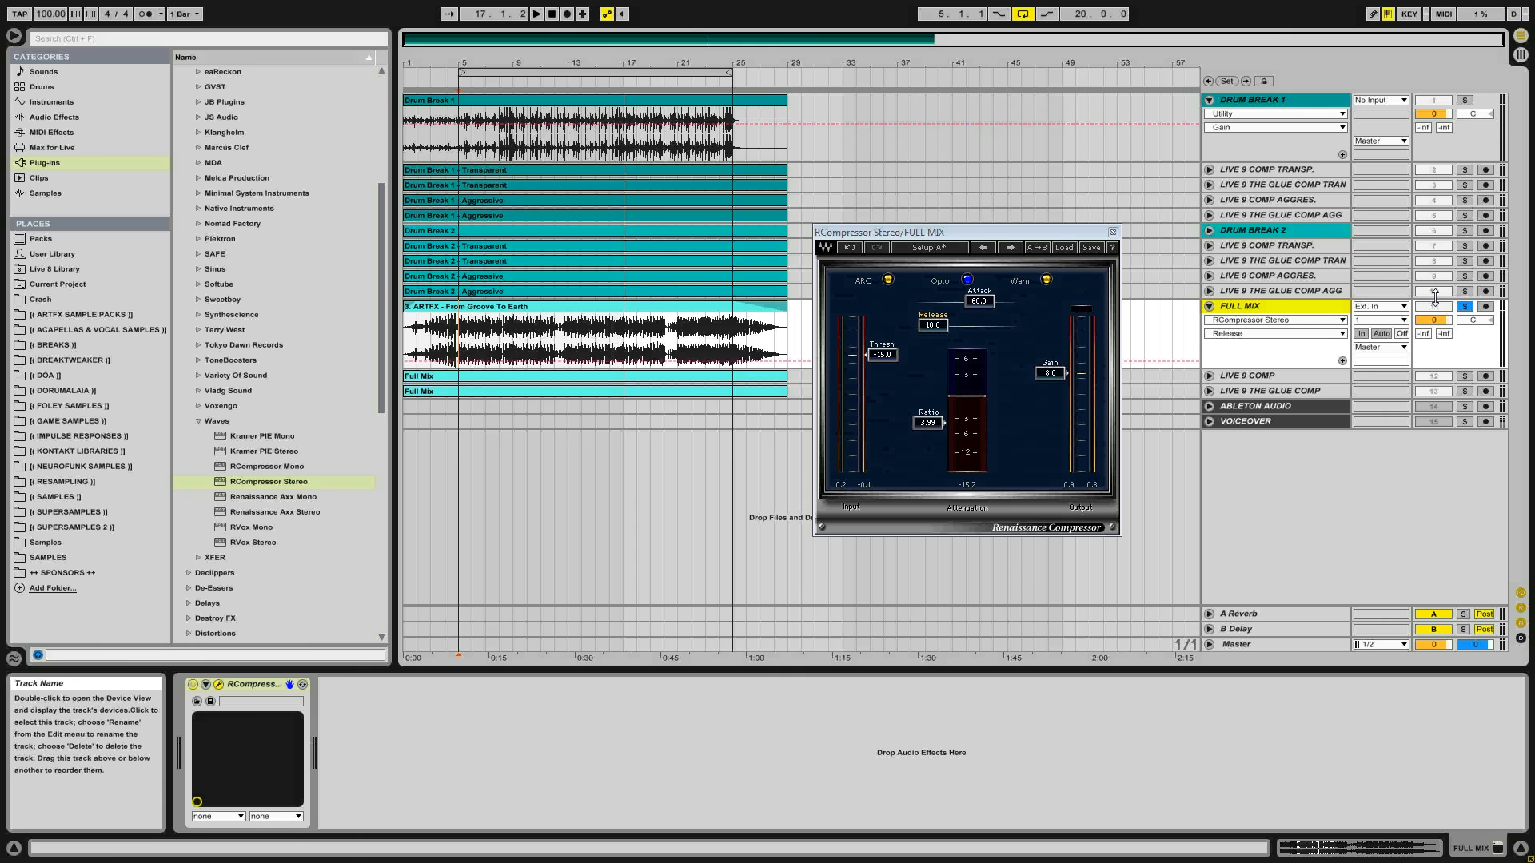
{"action": "left_click", "coordinate": [1209, 306]}
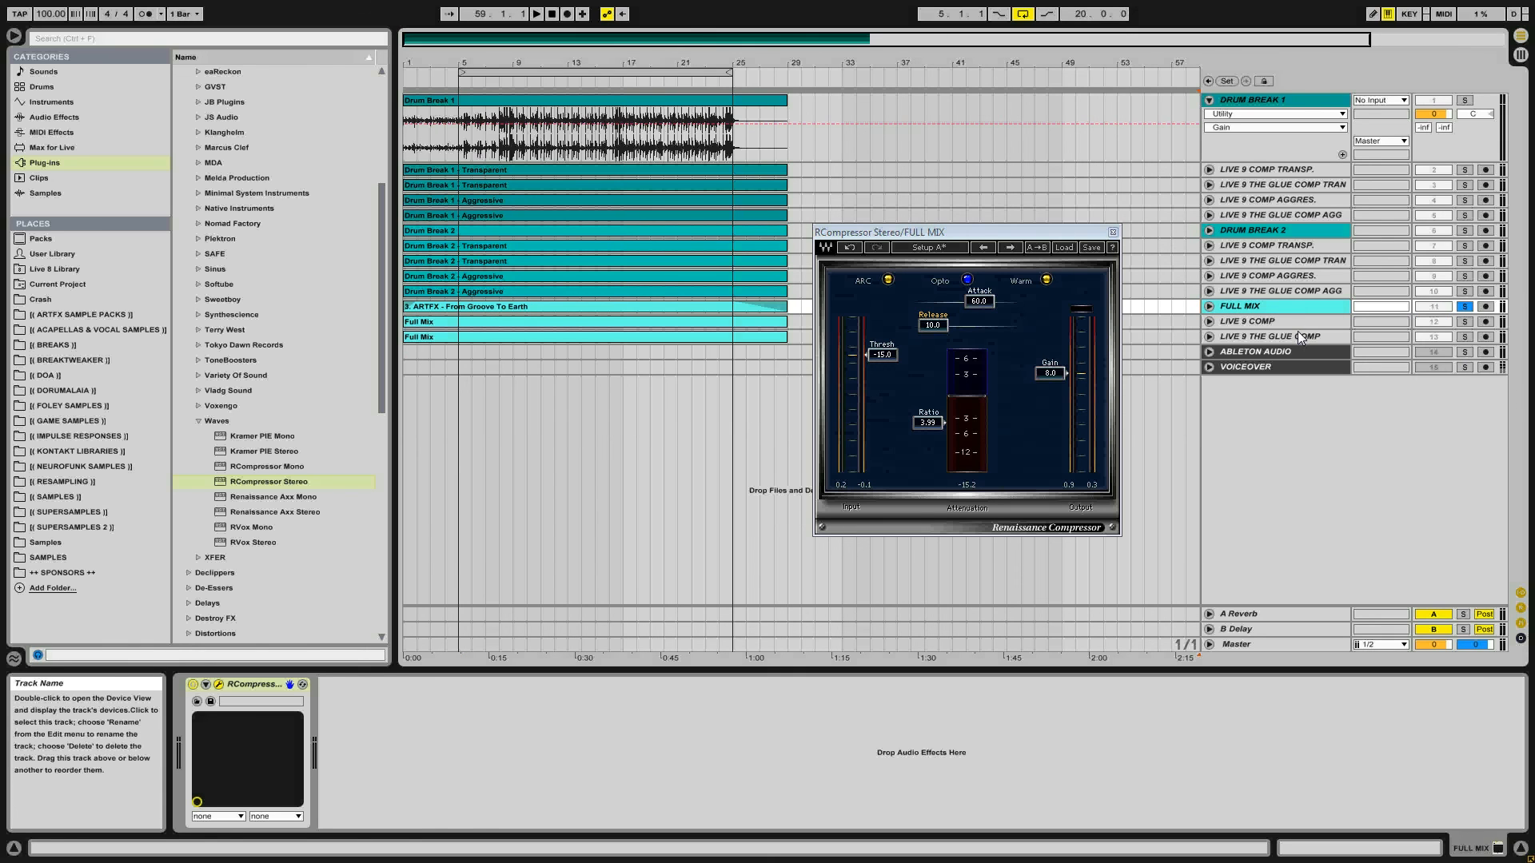